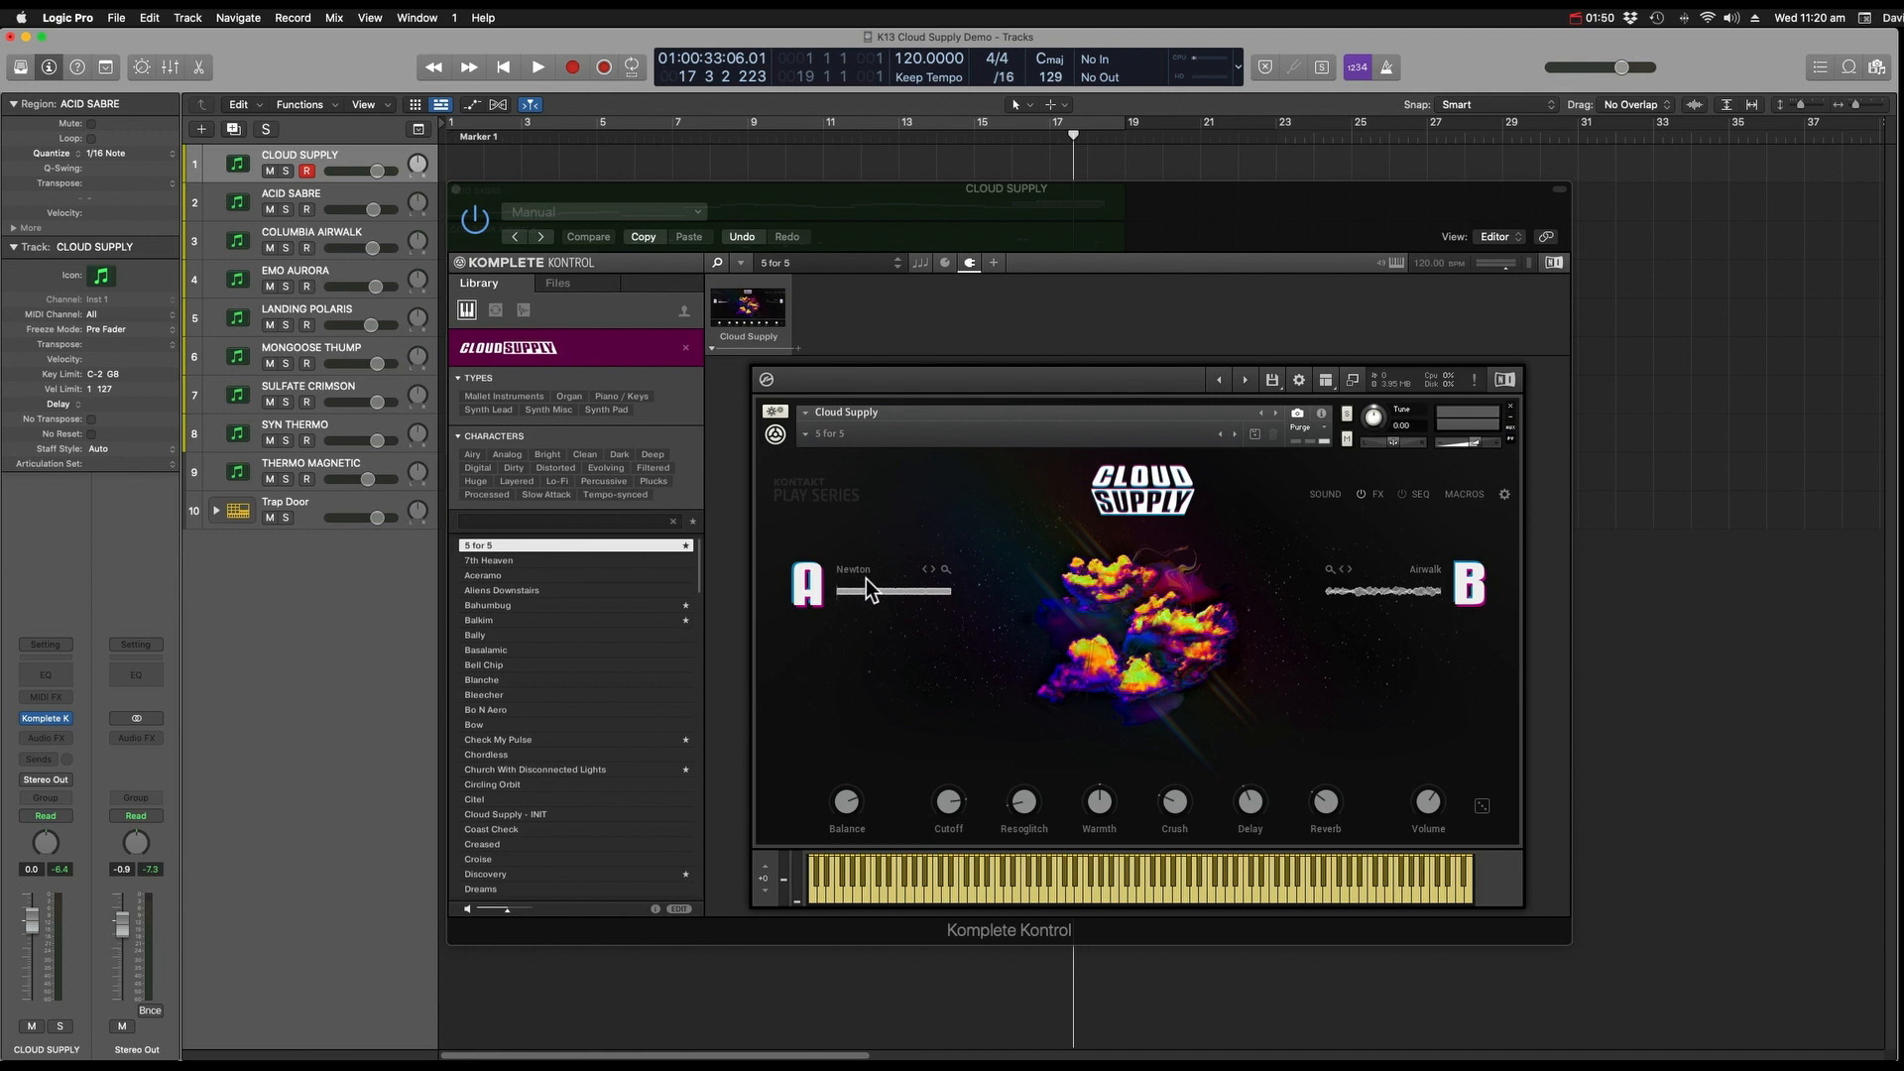
Look over the instrument's sound settings, open its effects chain and show the Reverb parameters.
left_click(1321, 493)
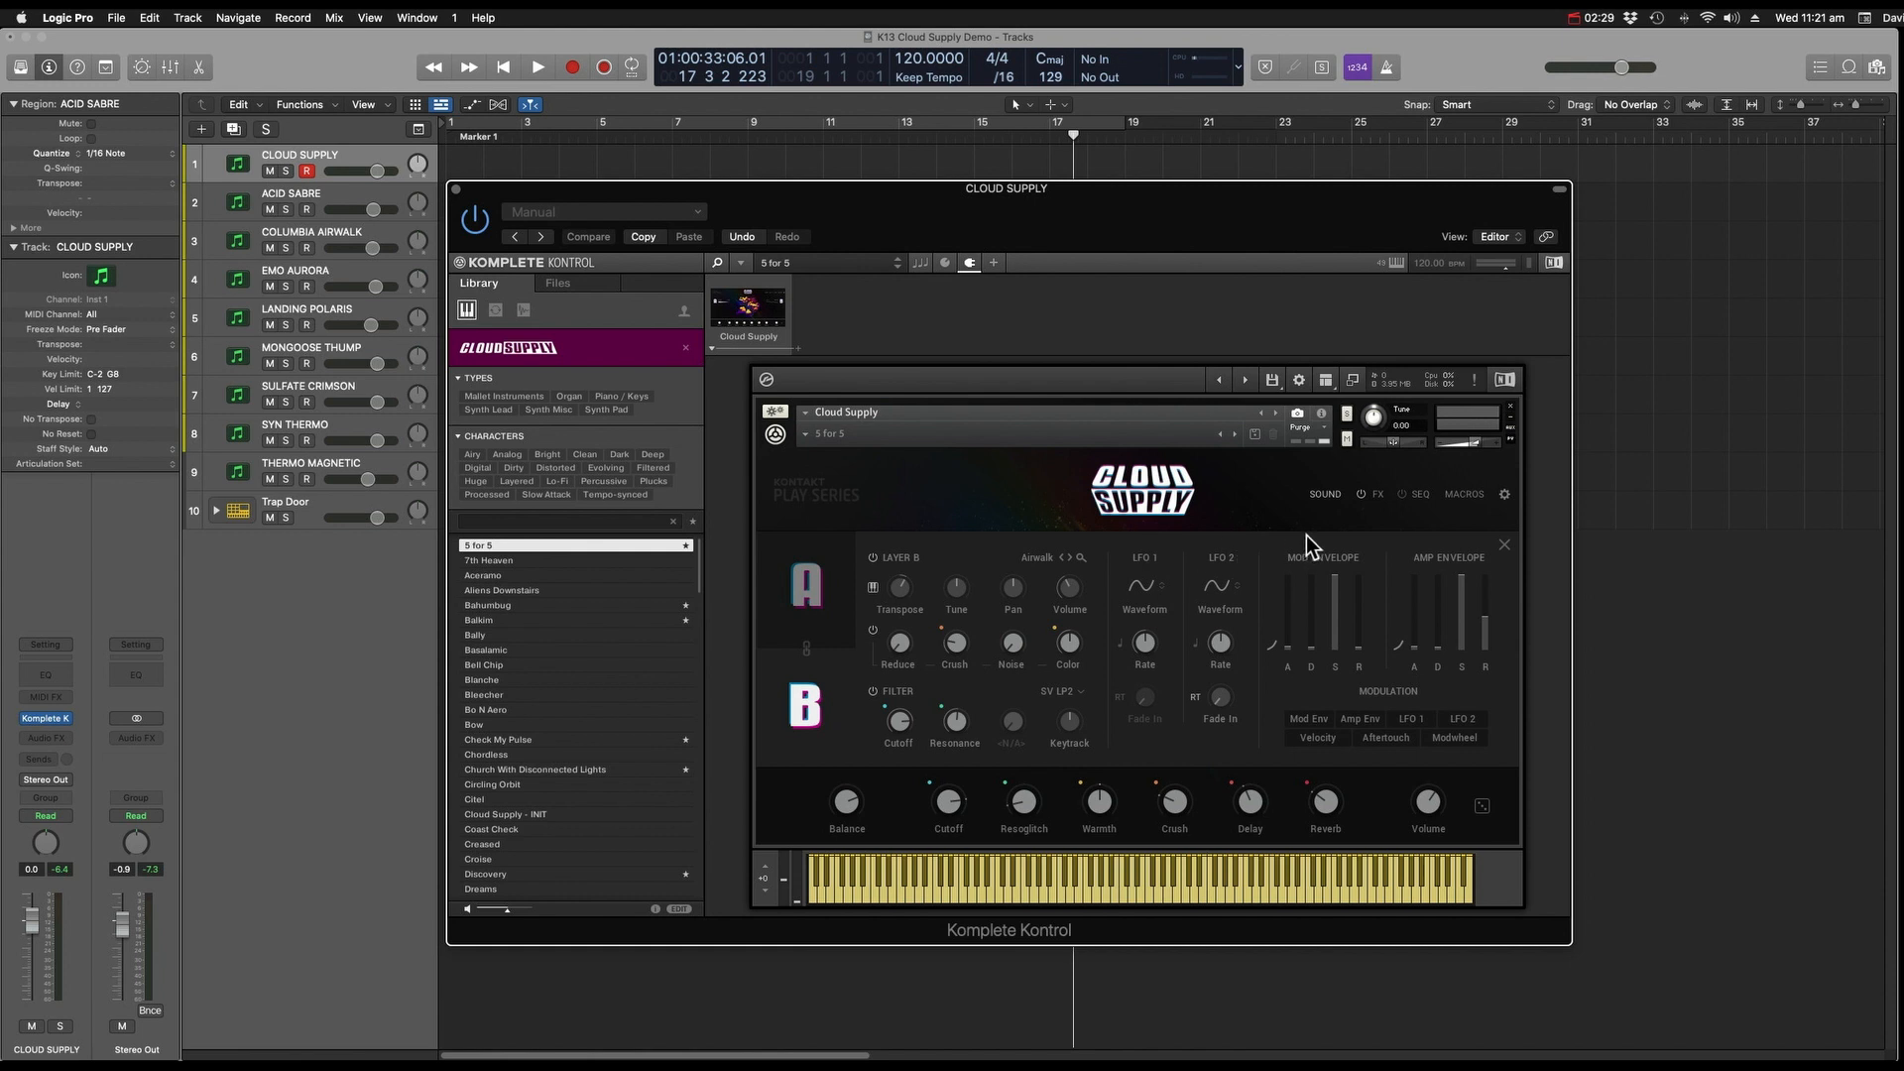
left_click(1377, 496)
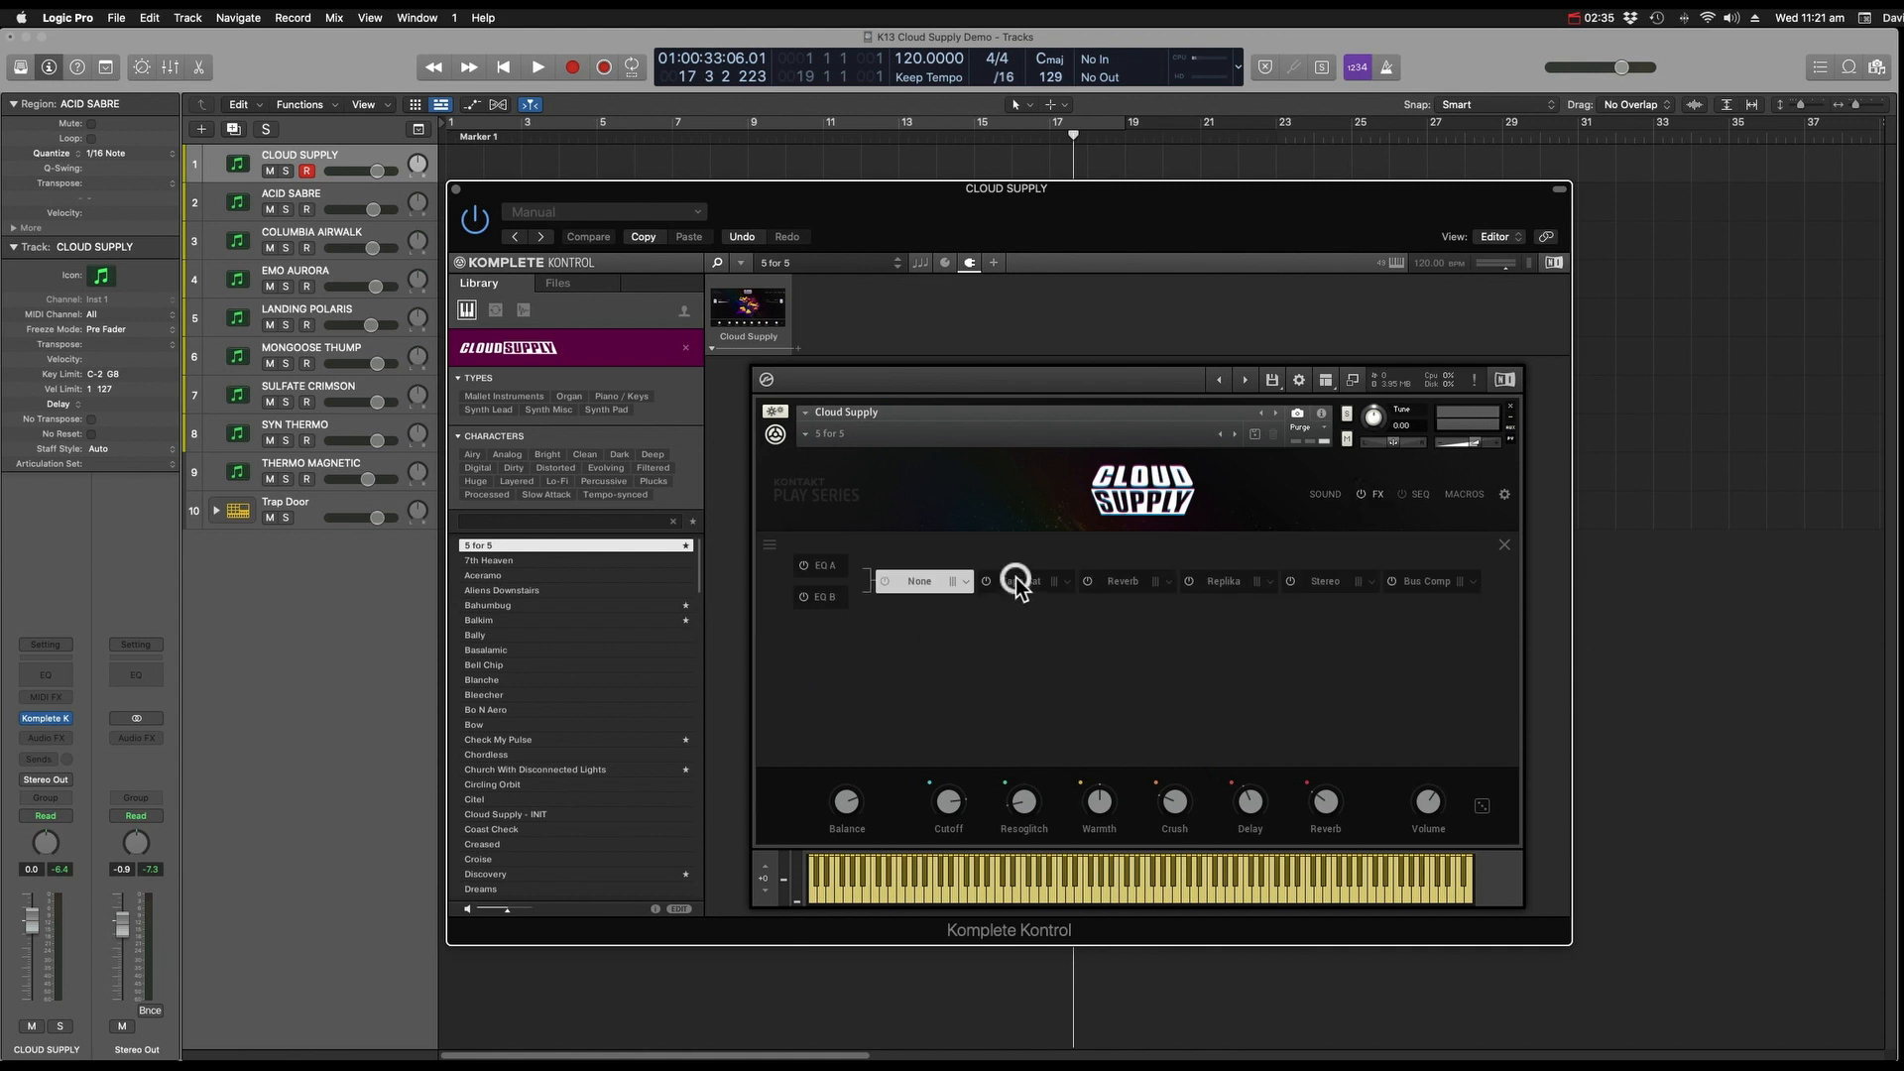
left_click(1104, 583)
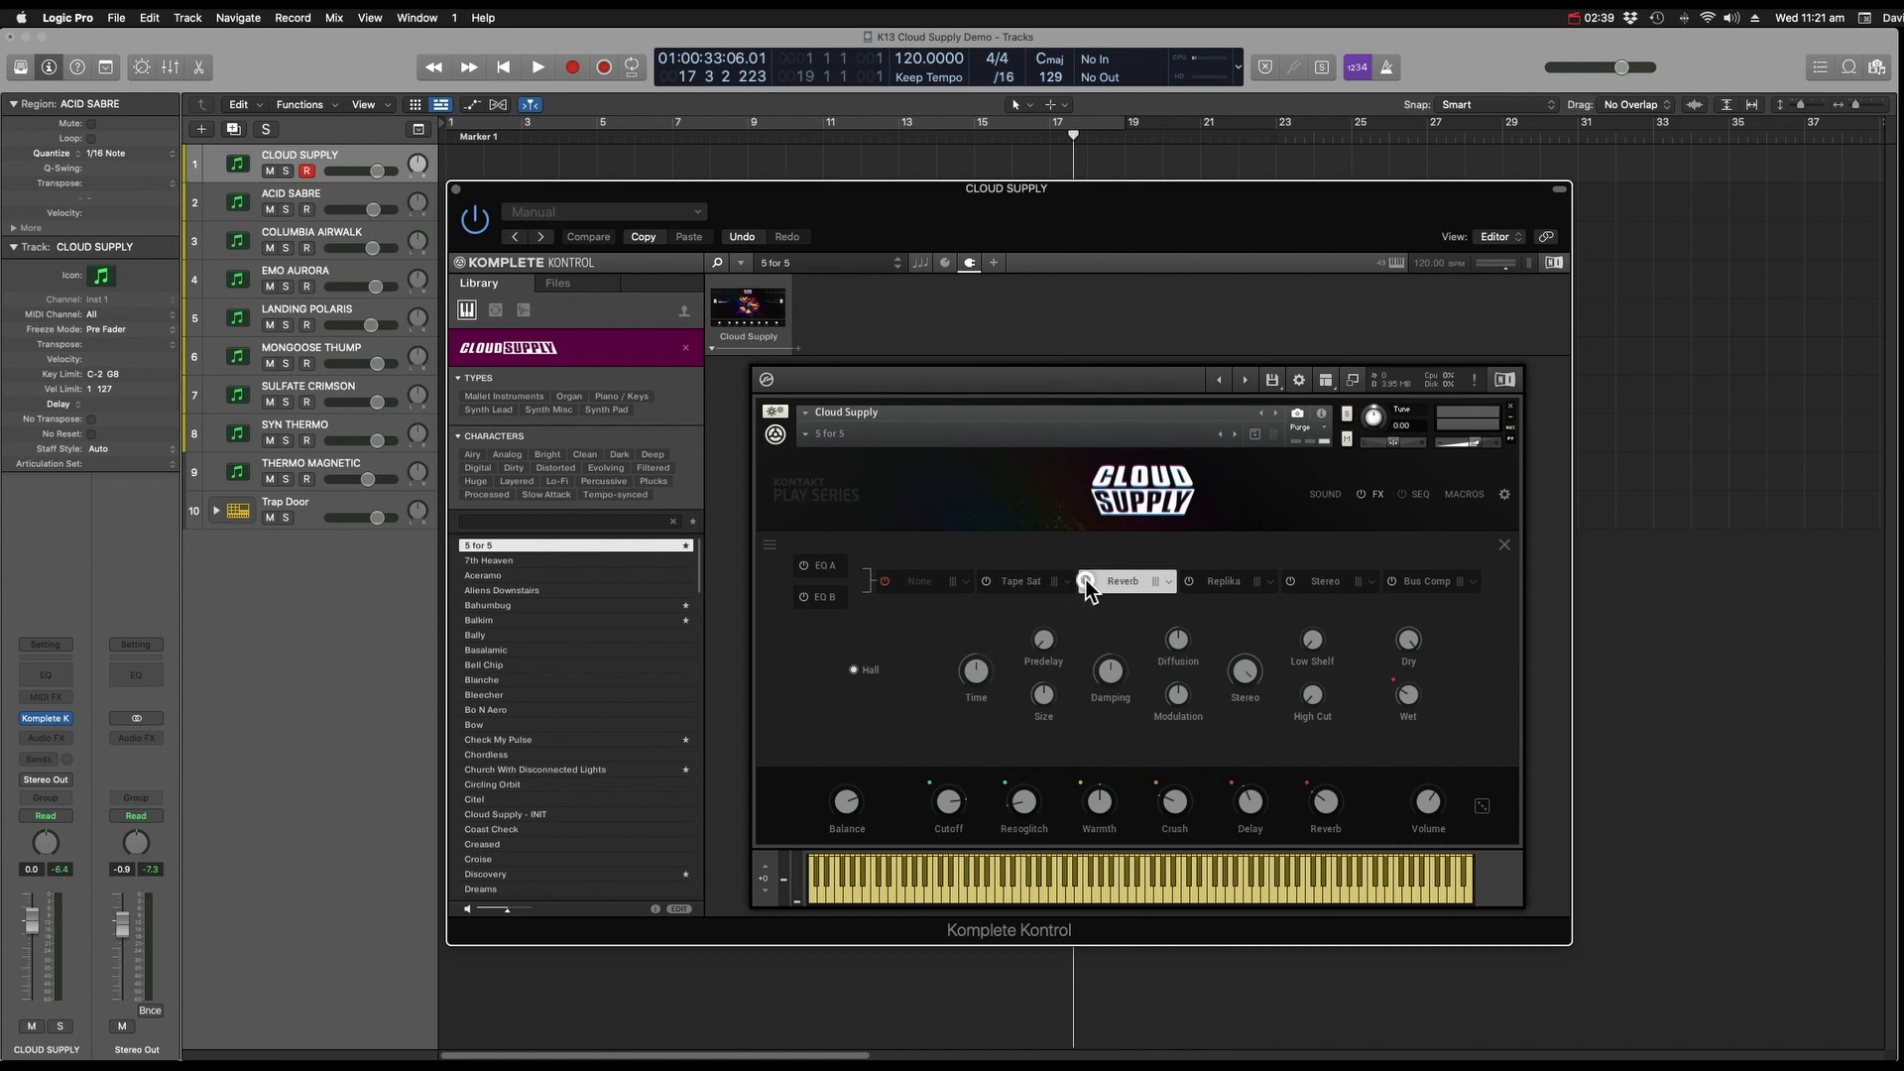
Toggle the Reverb effect's bypass and move Replika ahead of Reverb in the effects chain.
left_click(1086, 581)
left_click(1087, 581)
left_click(1019, 601)
left_click(1115, 593)
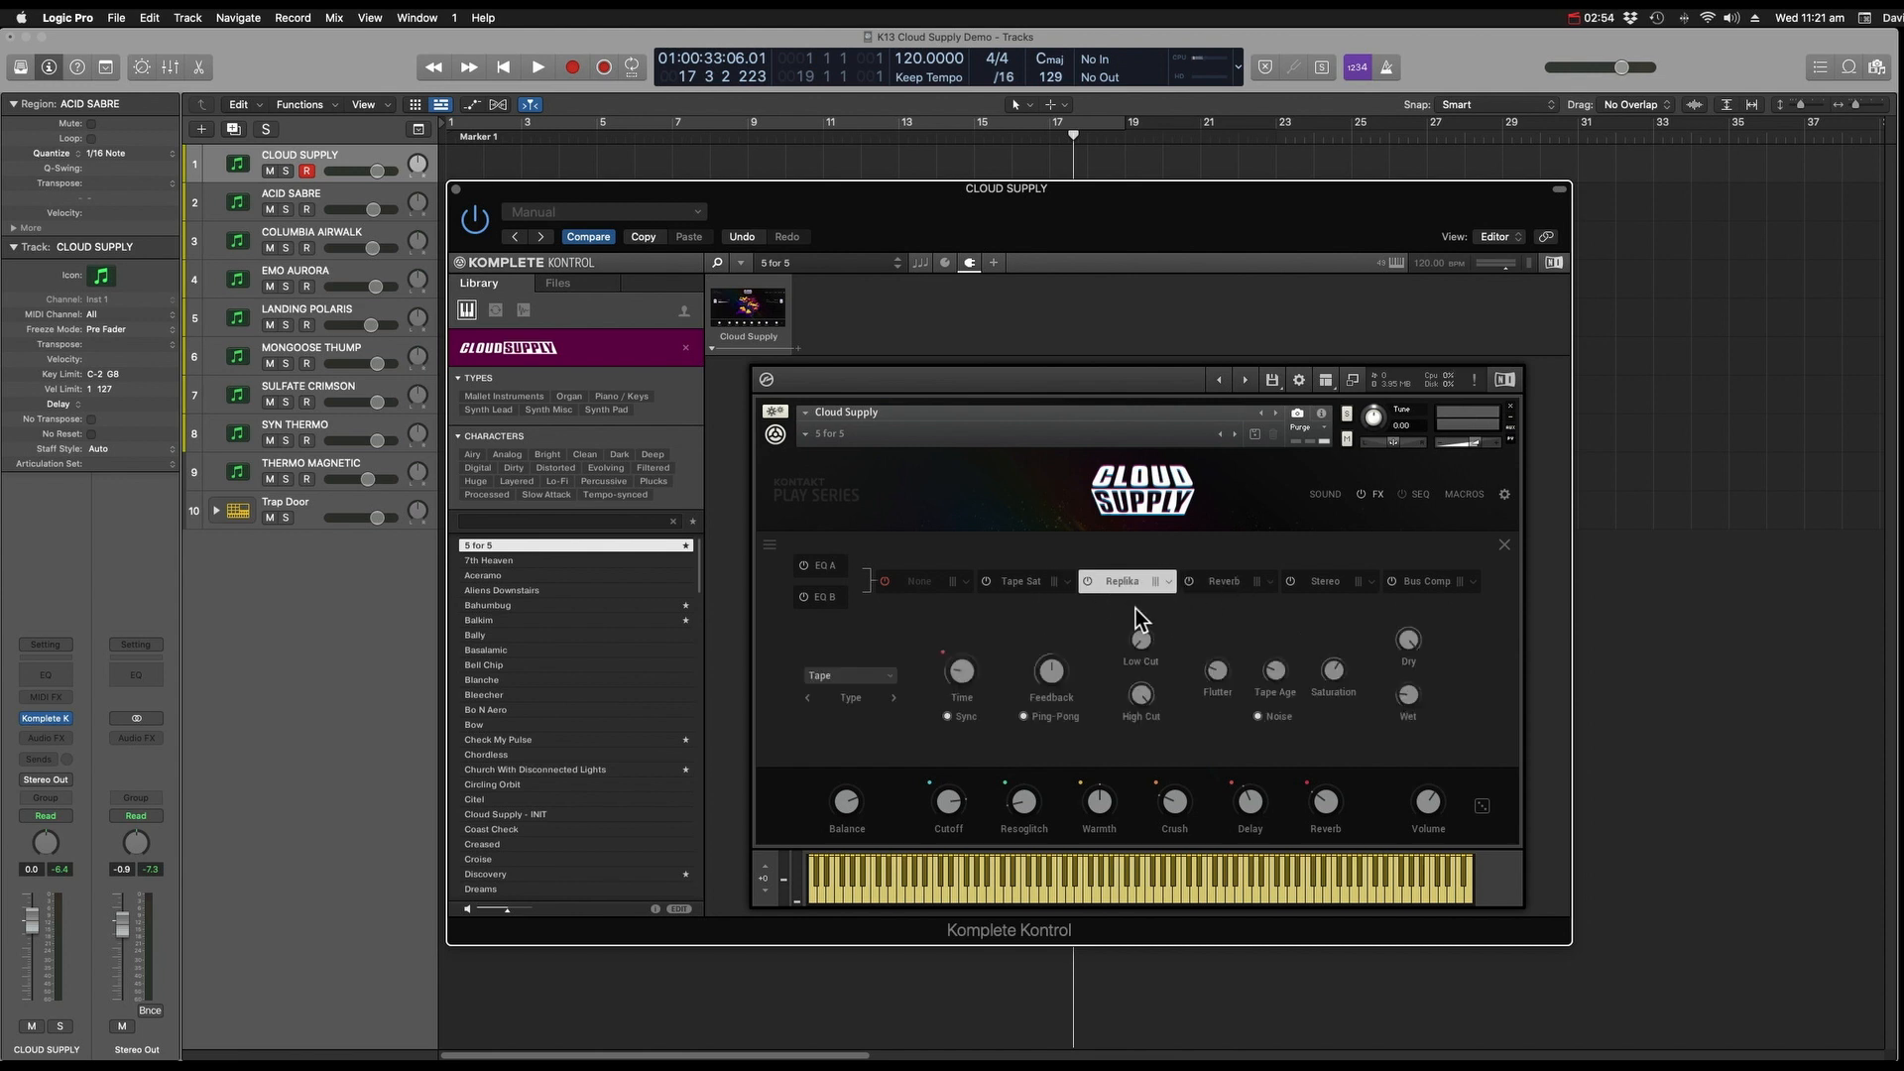
Load a Phaser into the empty first slot of the effects chain.
left_click(913, 585)
left_click(962, 583)
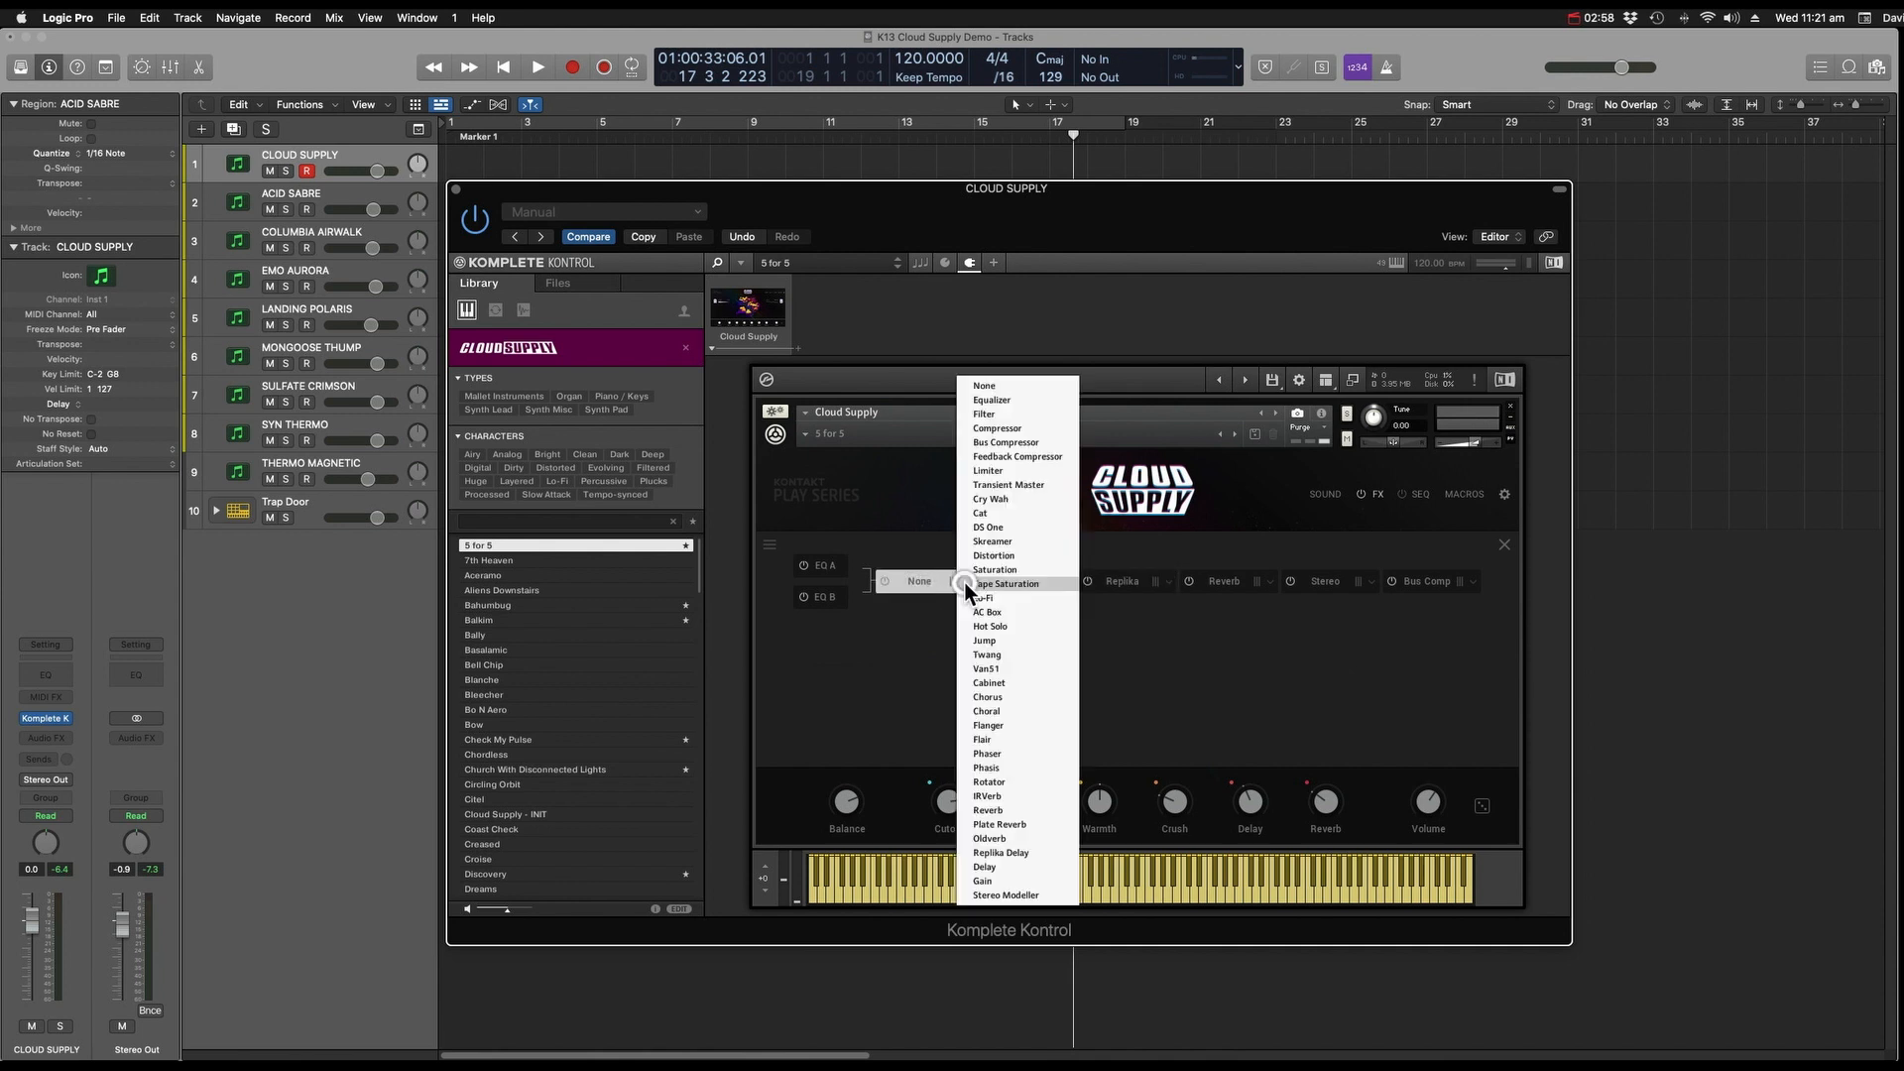
left_click(999, 756)
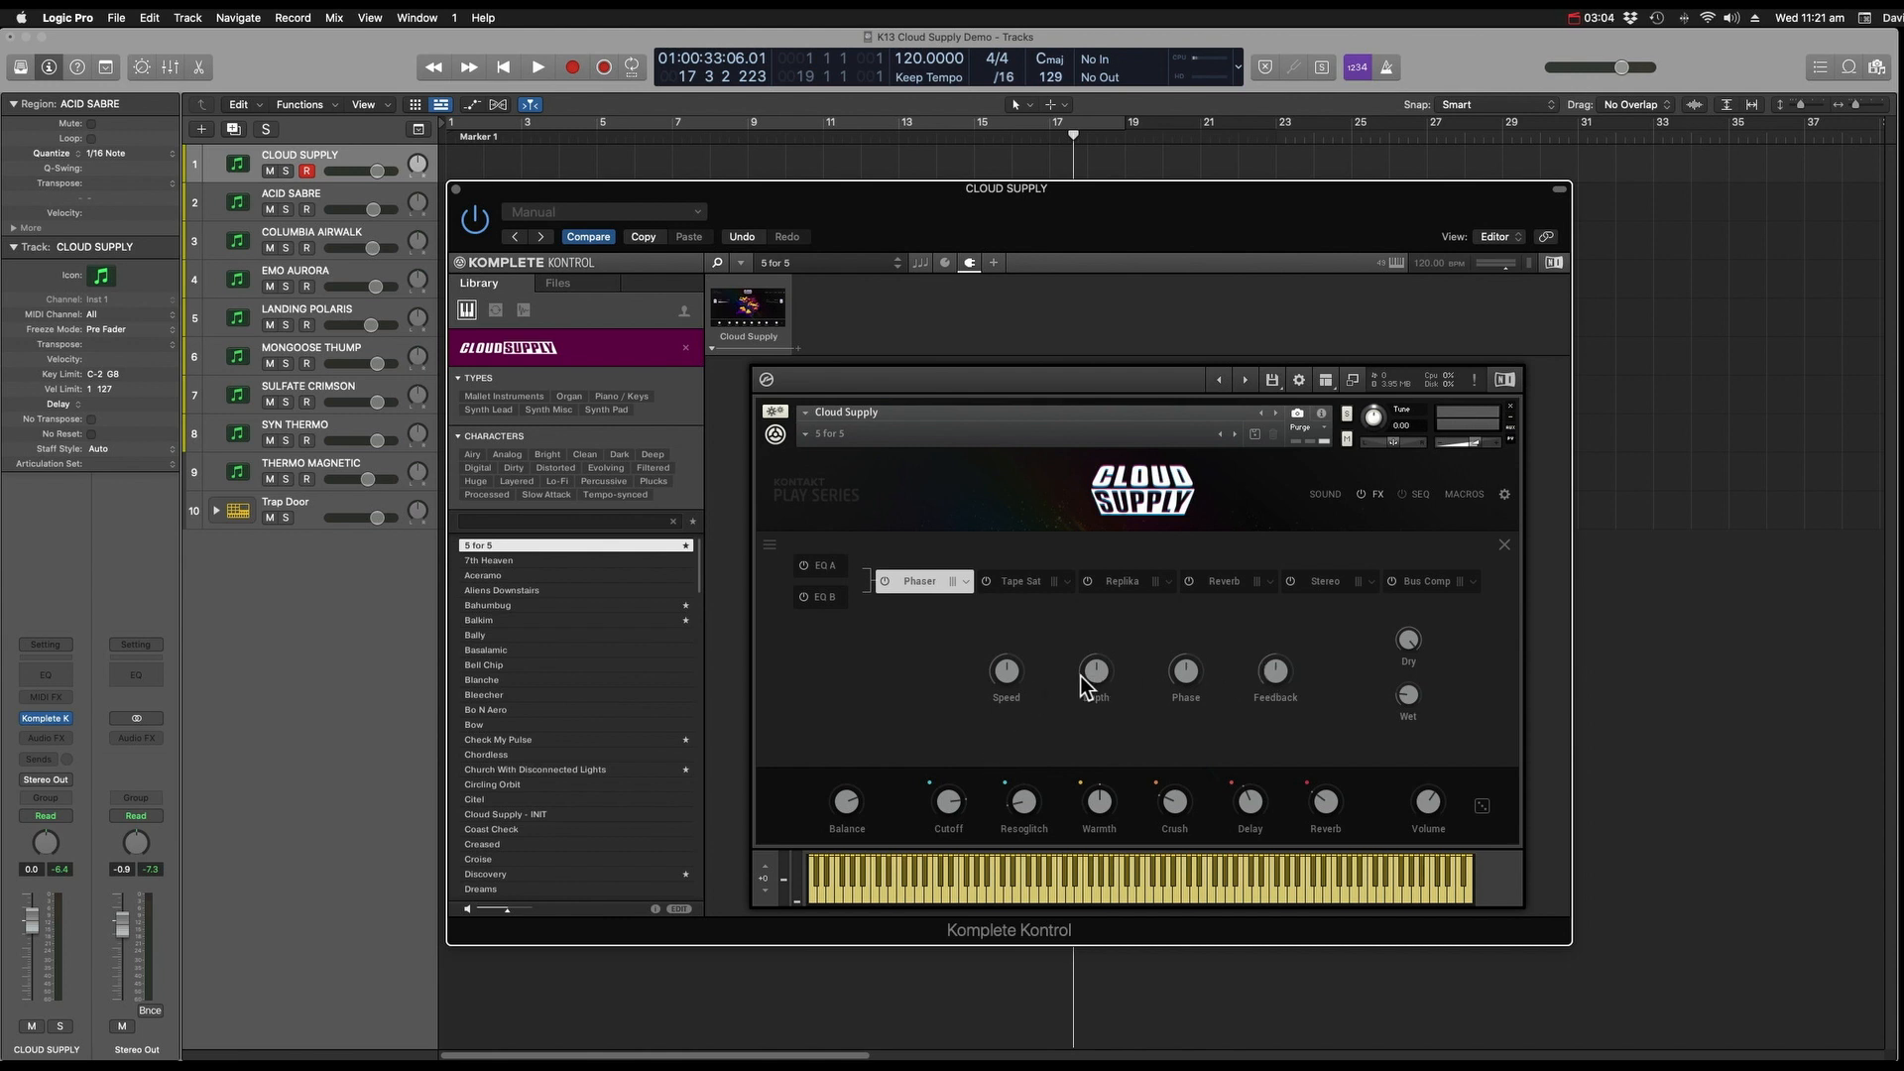
Look through the sequencer's Pitch / Velocity, Macro 1 / 2, Macro 3 / 4 and Macro 5 / 6 patterns, returning to Pitch / Velocity.
left_click(1423, 501)
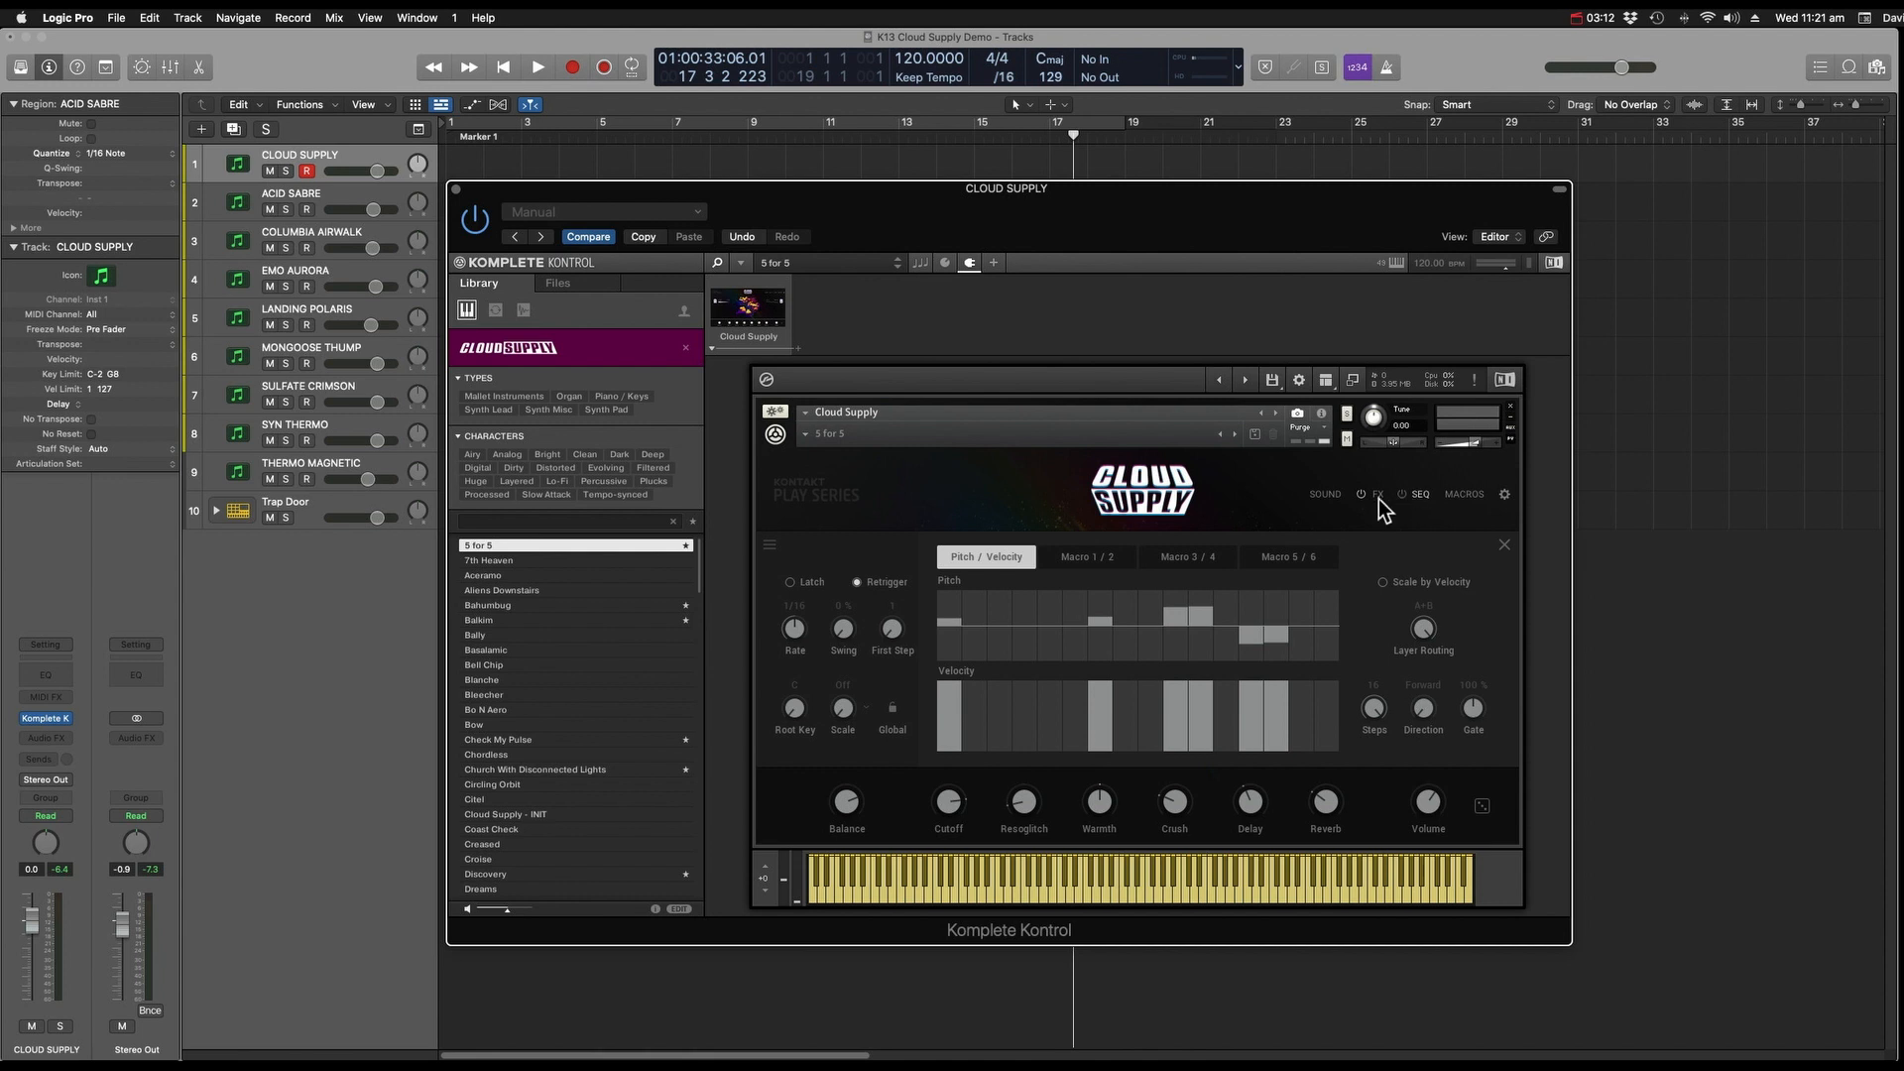
left_click(1109, 557)
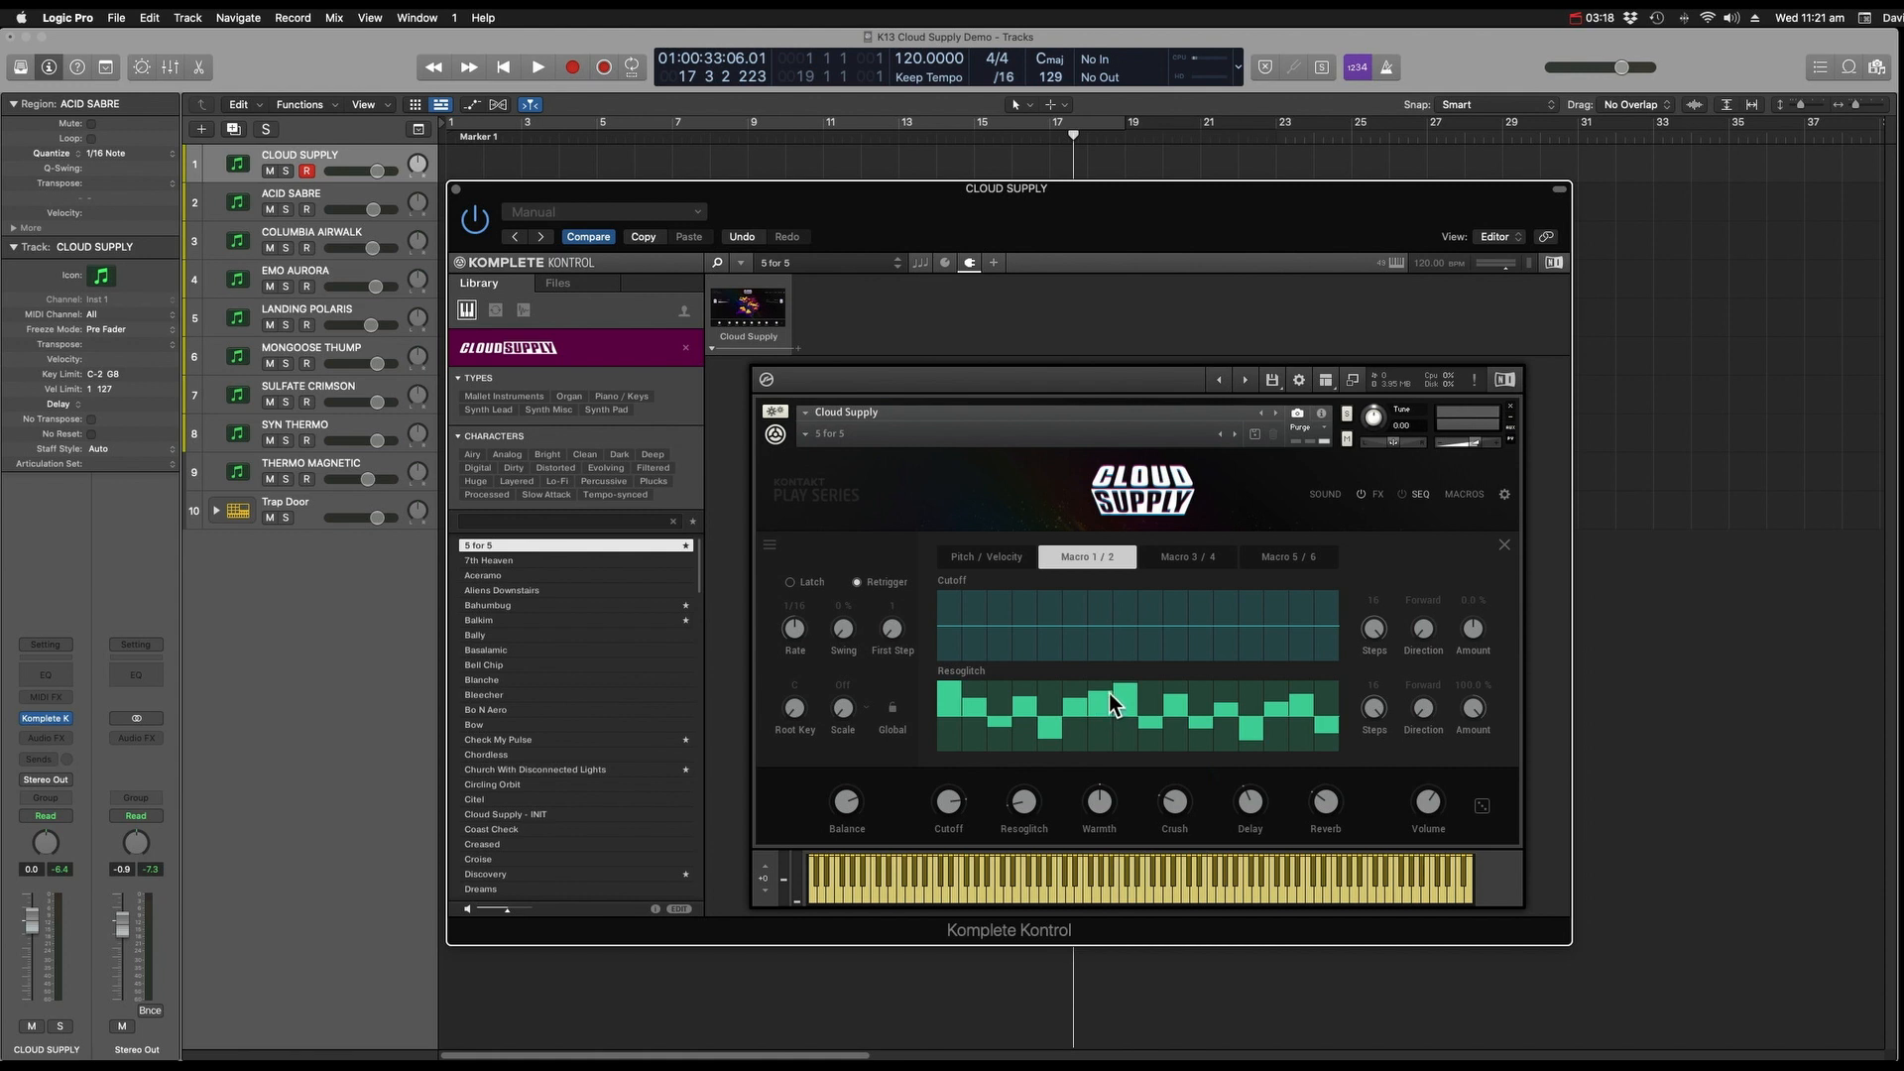
left_click(1194, 556)
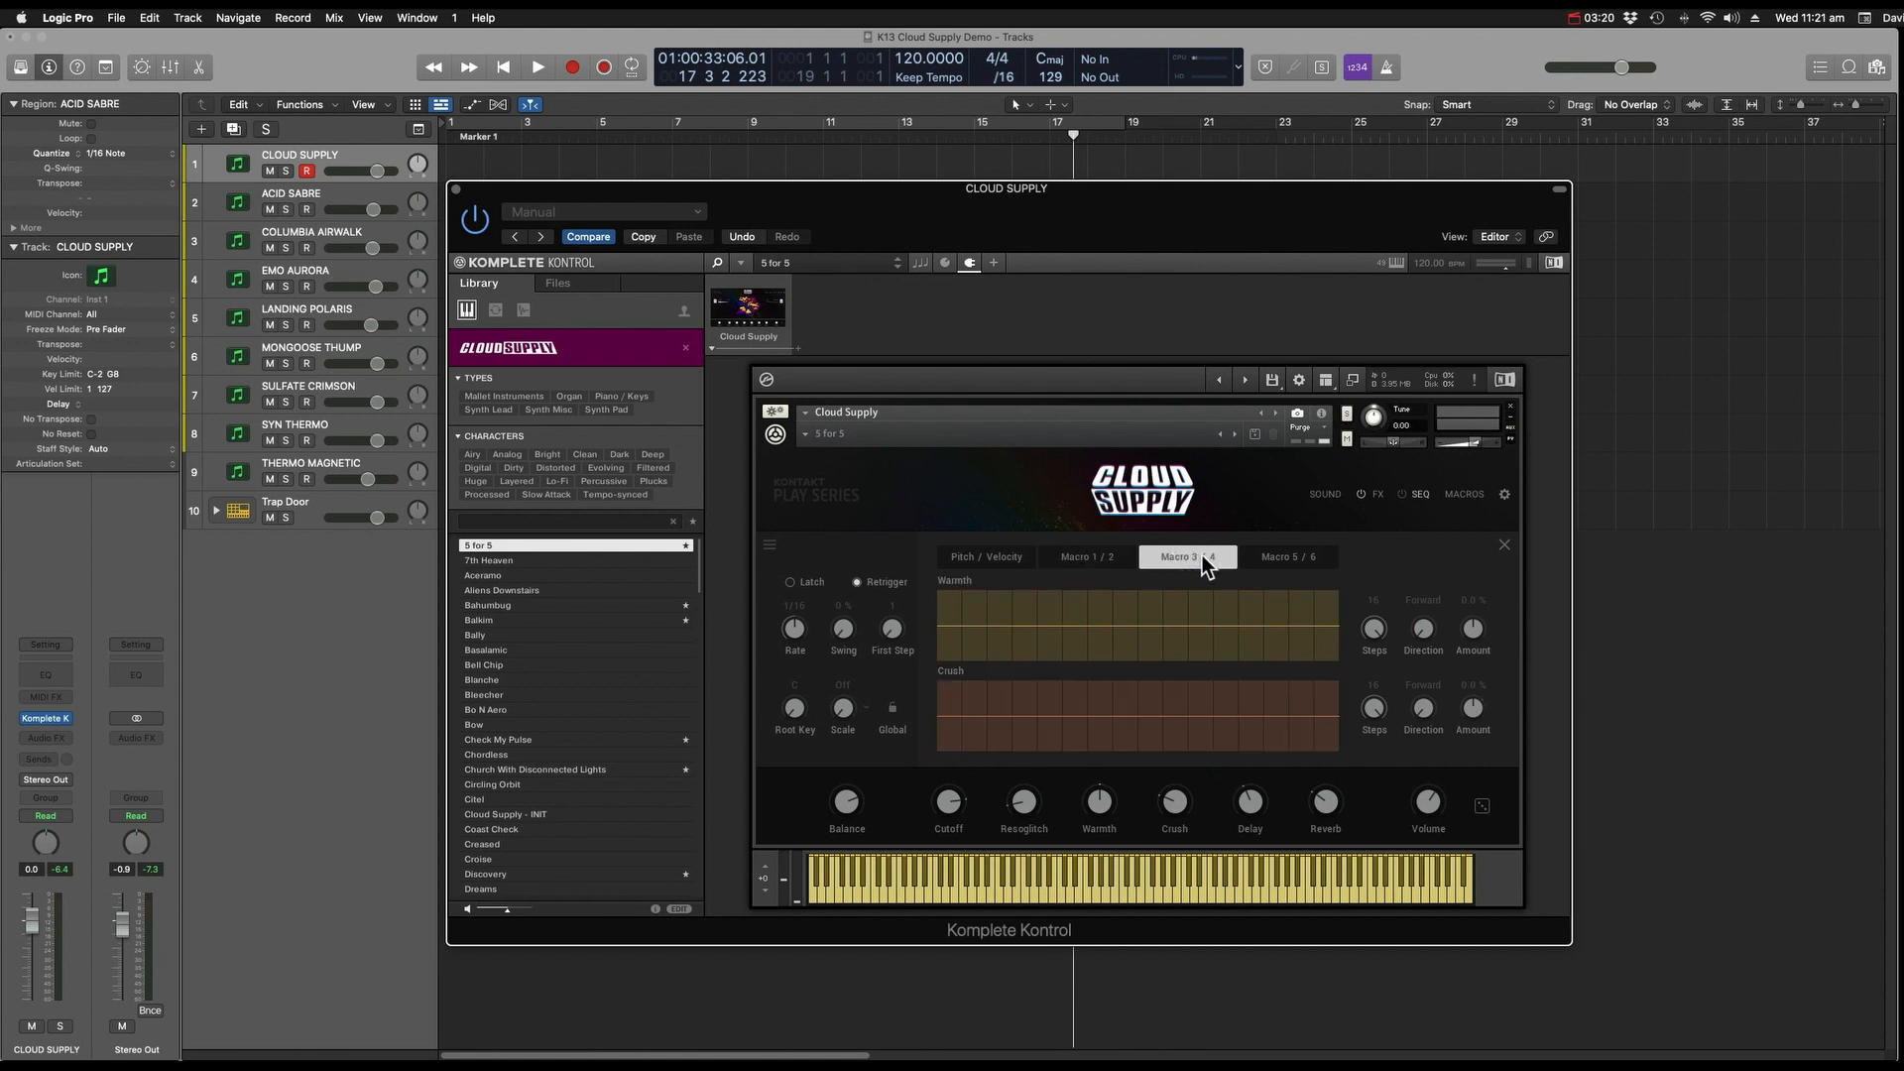
left_click(1283, 558)
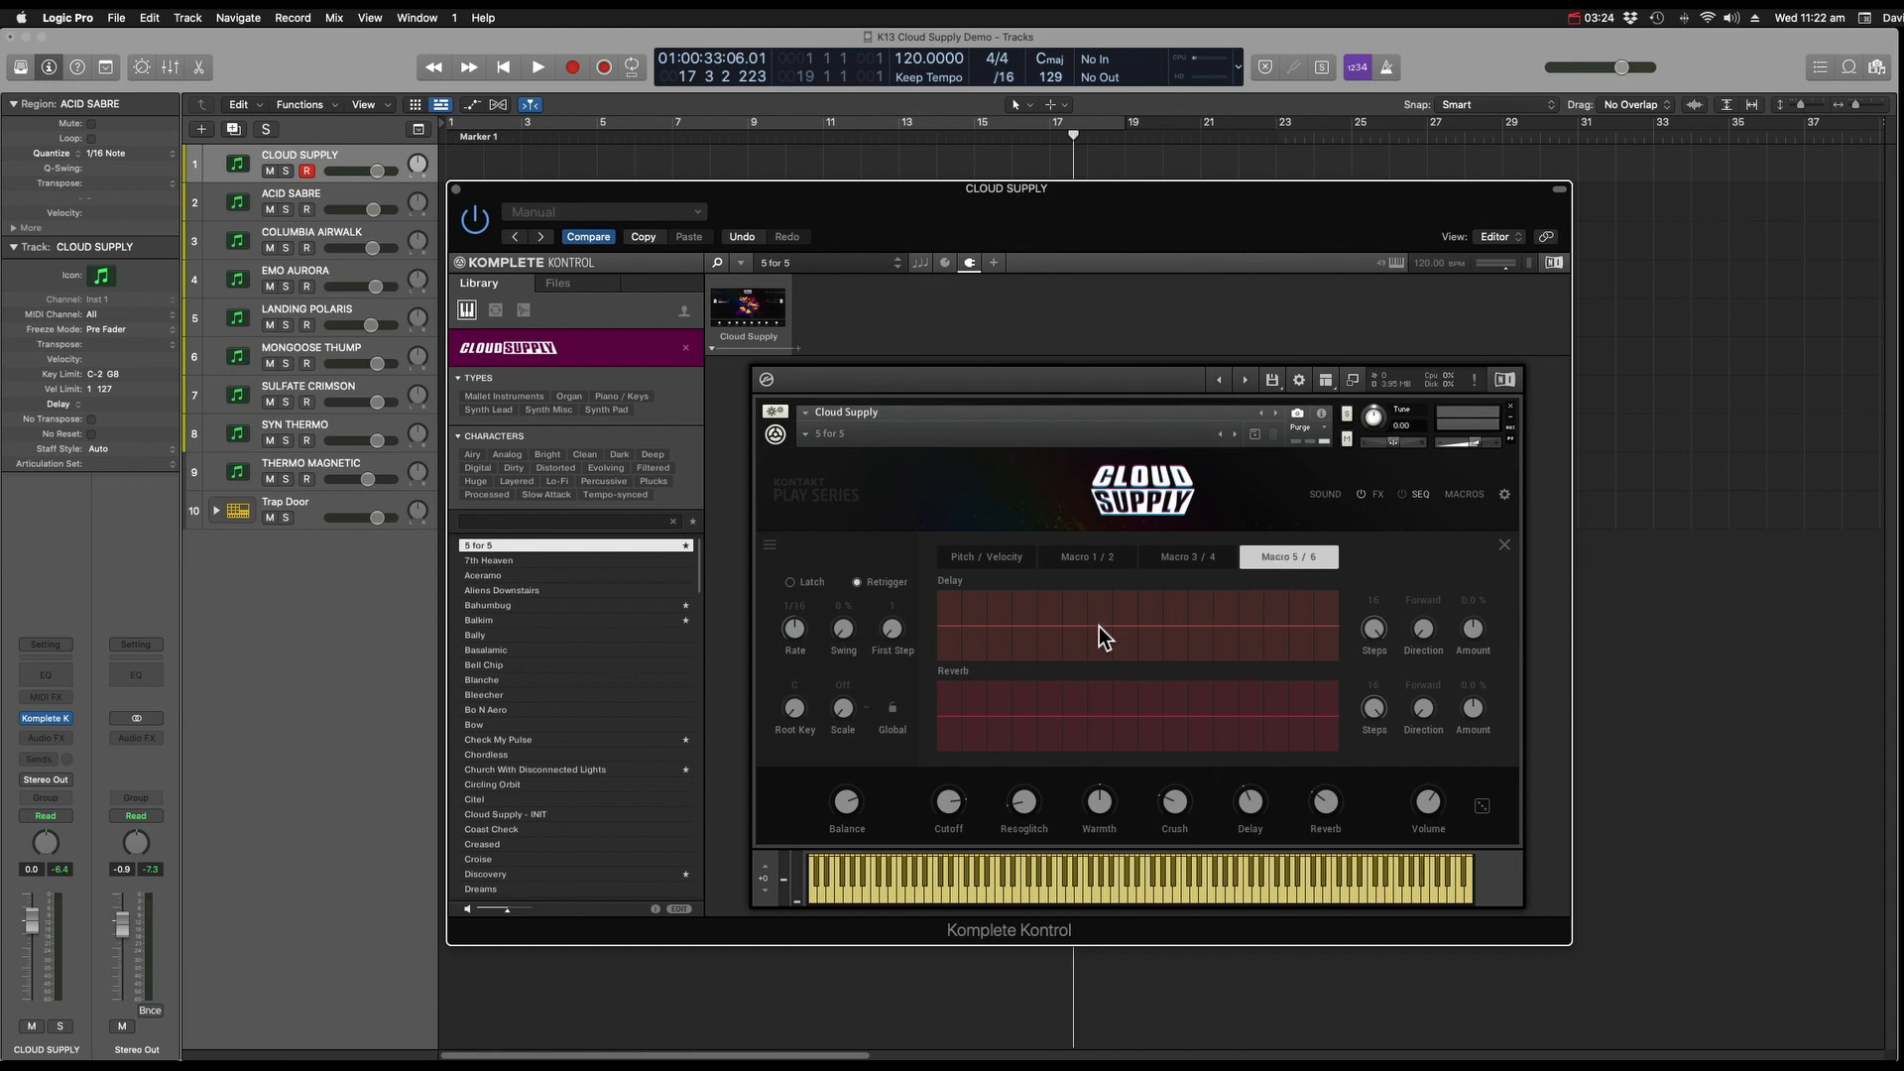
left_click(985, 561)
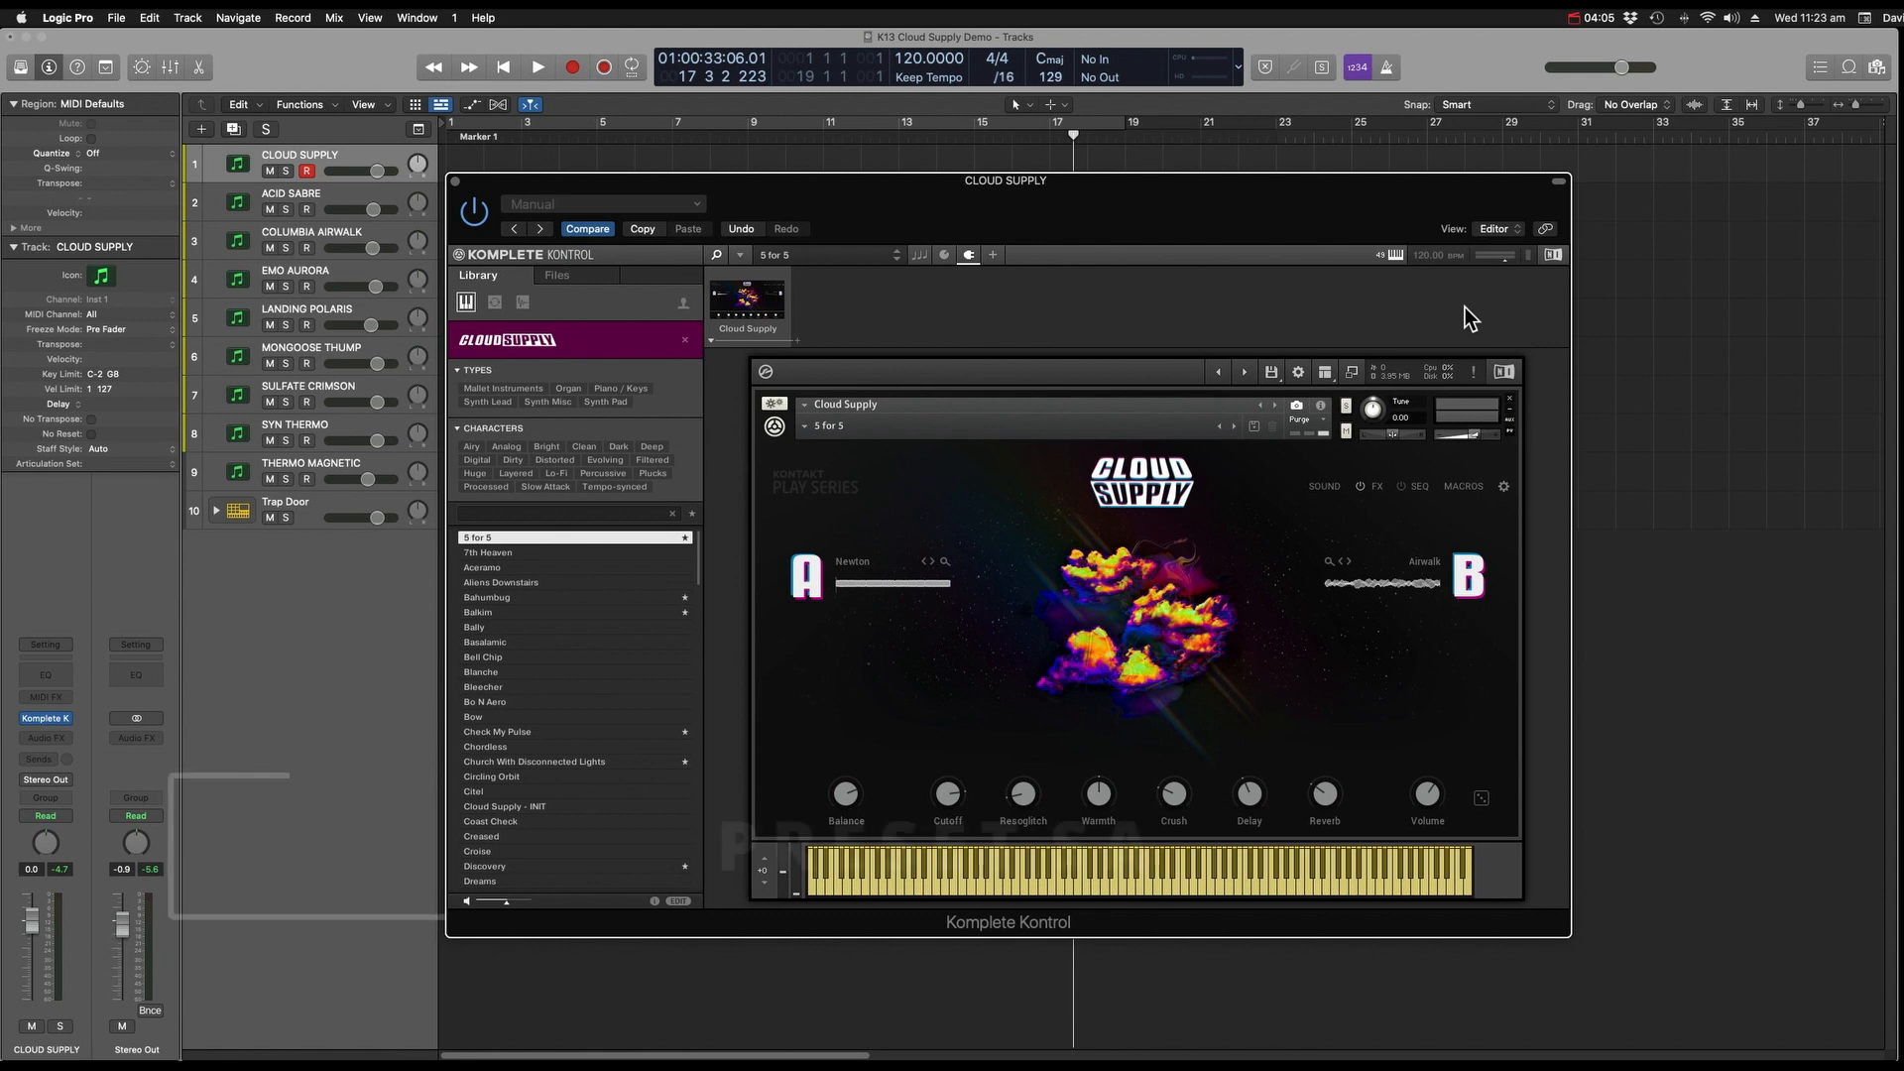
key("Down")
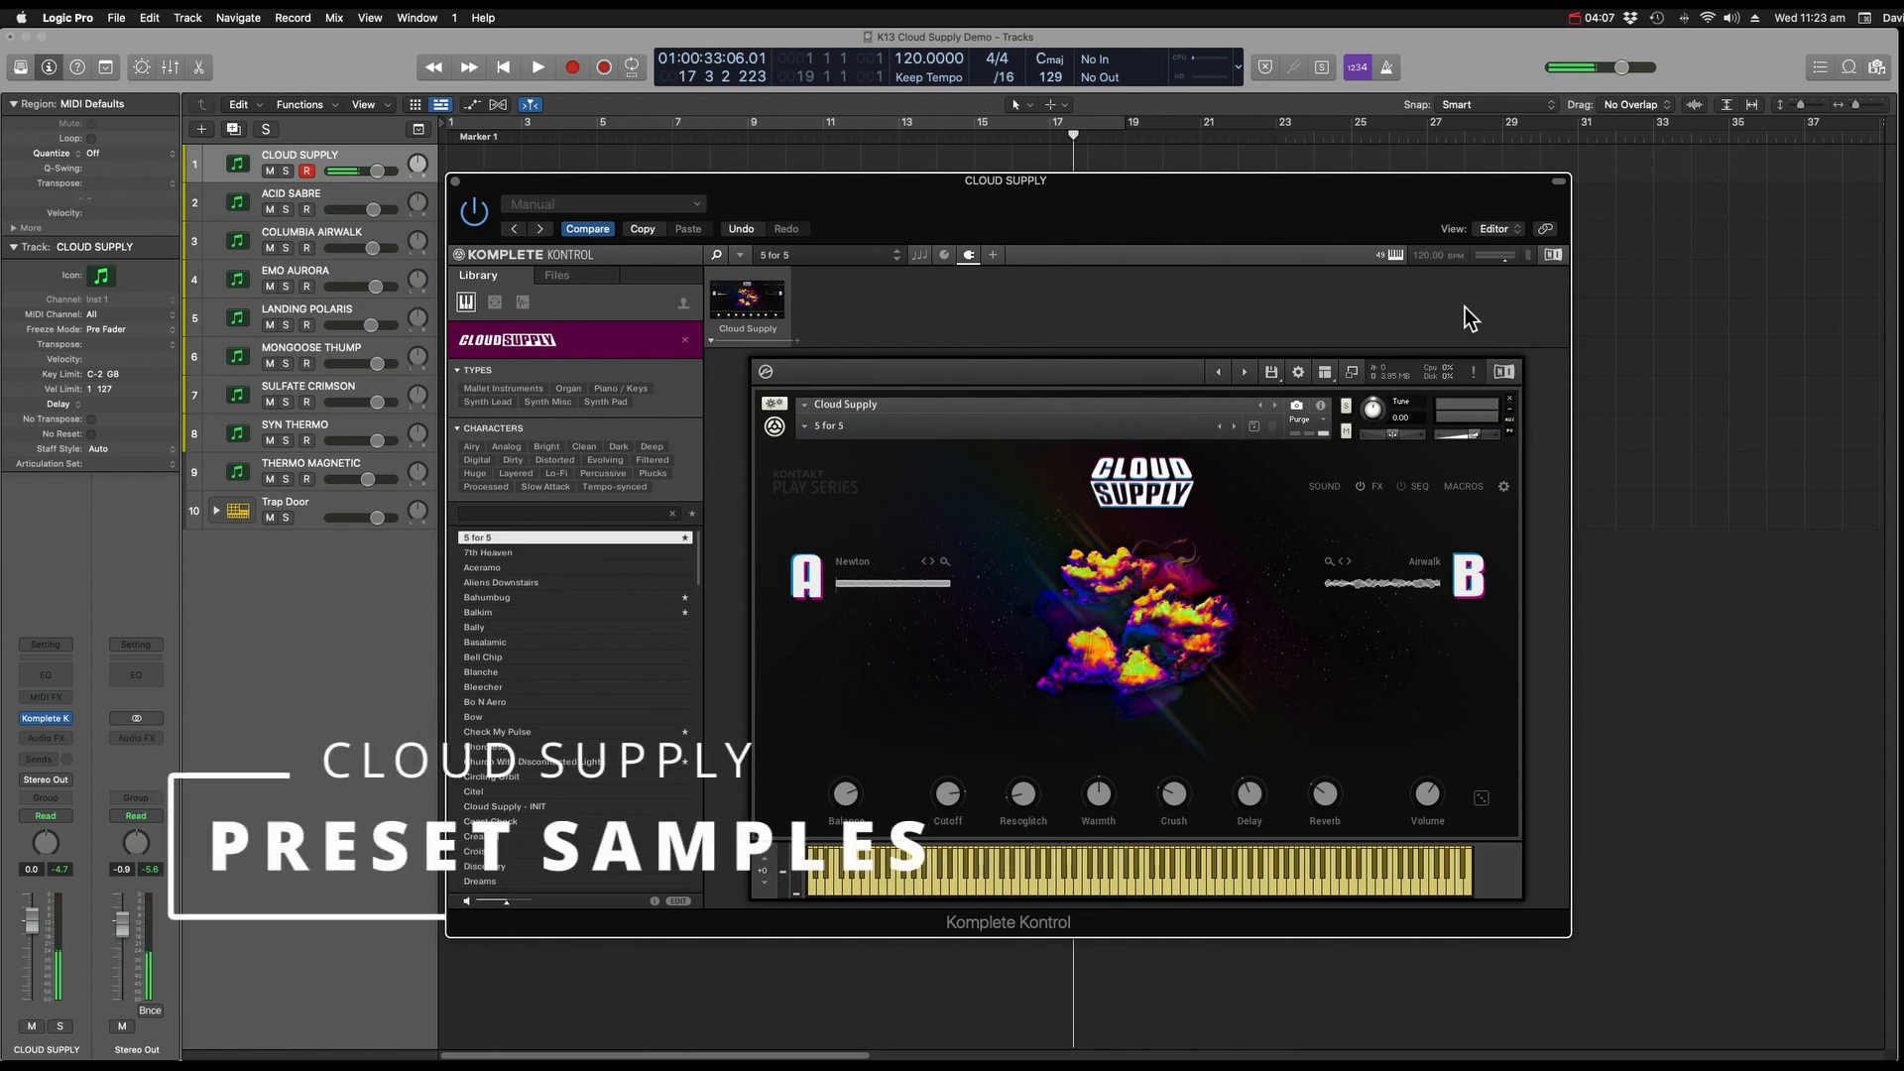
key("Up")
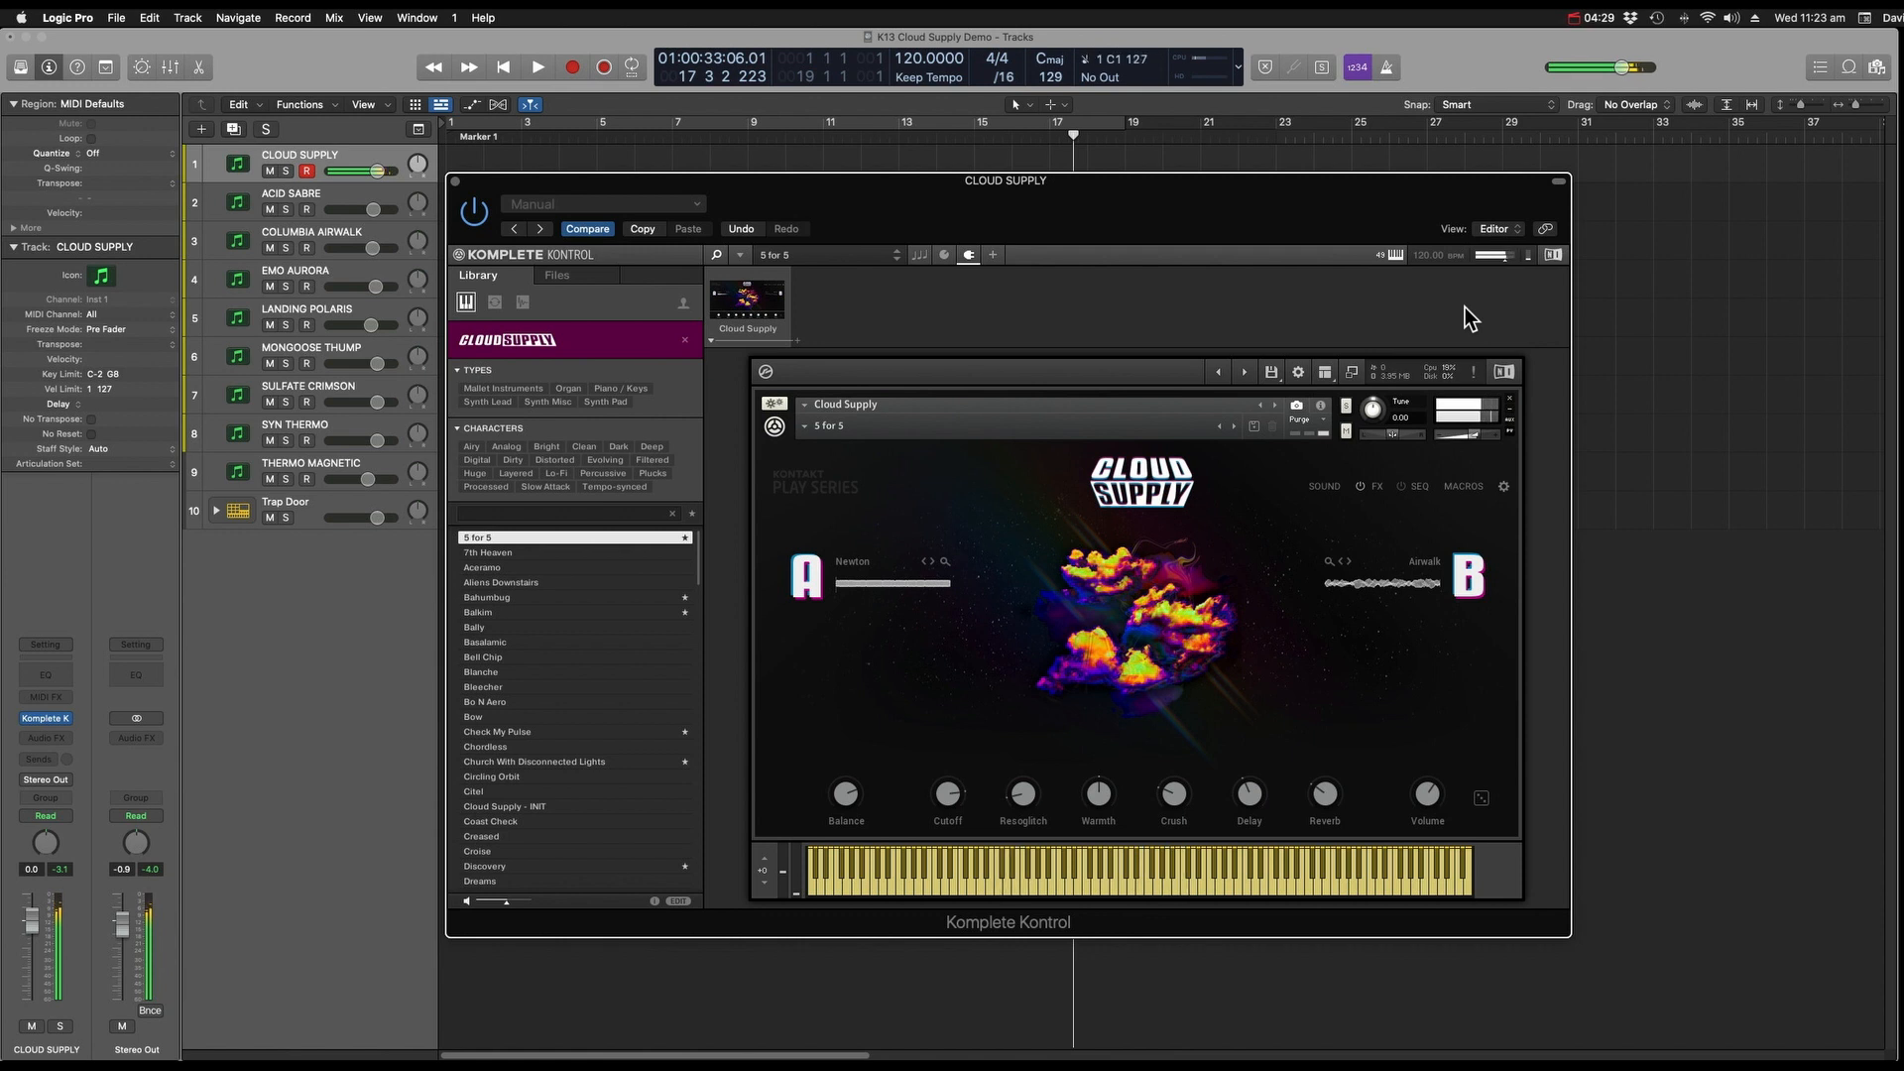
Review the effects and sequencer settings, toggle the sequencer on and off, and show the sound settings.
left_click(1378, 486)
left_click(1424, 487)
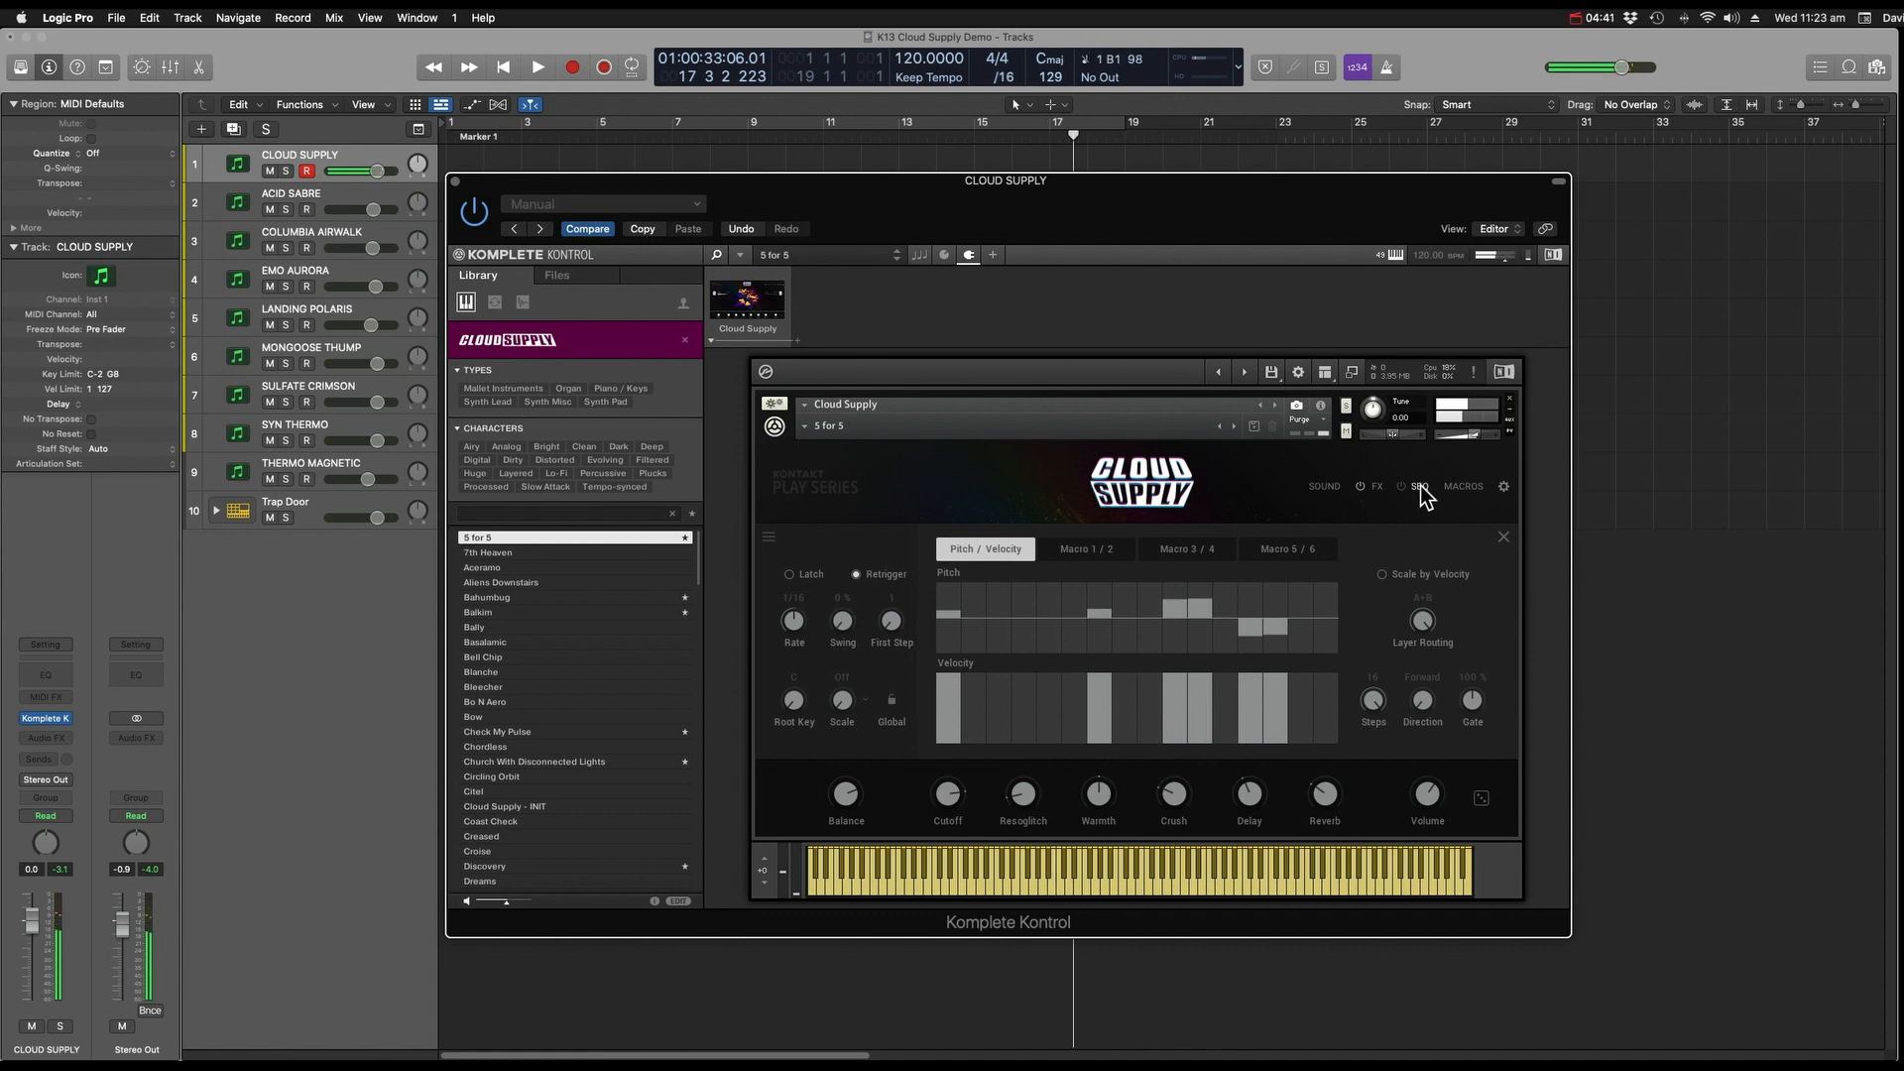
left_click(1403, 486)
left_click(1405, 488)
left_click(1324, 486)
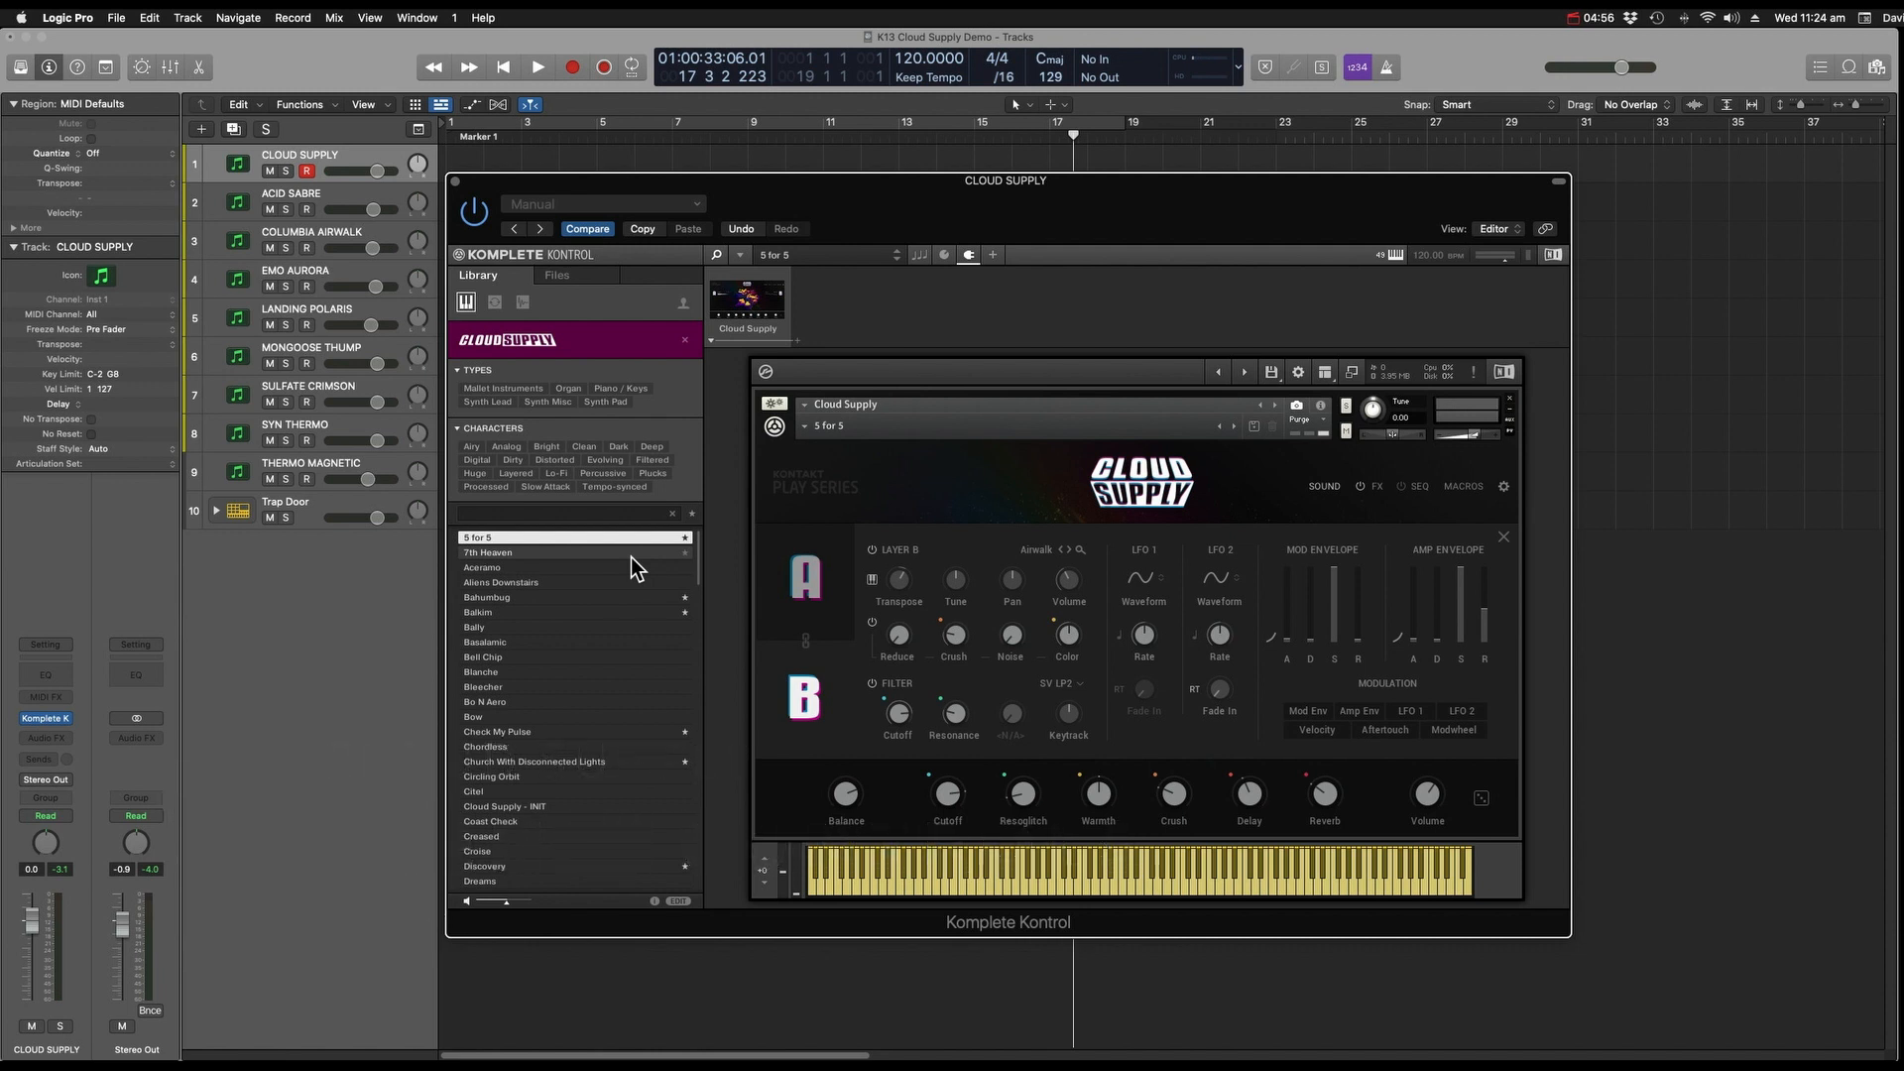
Step down through the Cloud Supply presets and load Balkim.
key("Down")
key("Down")
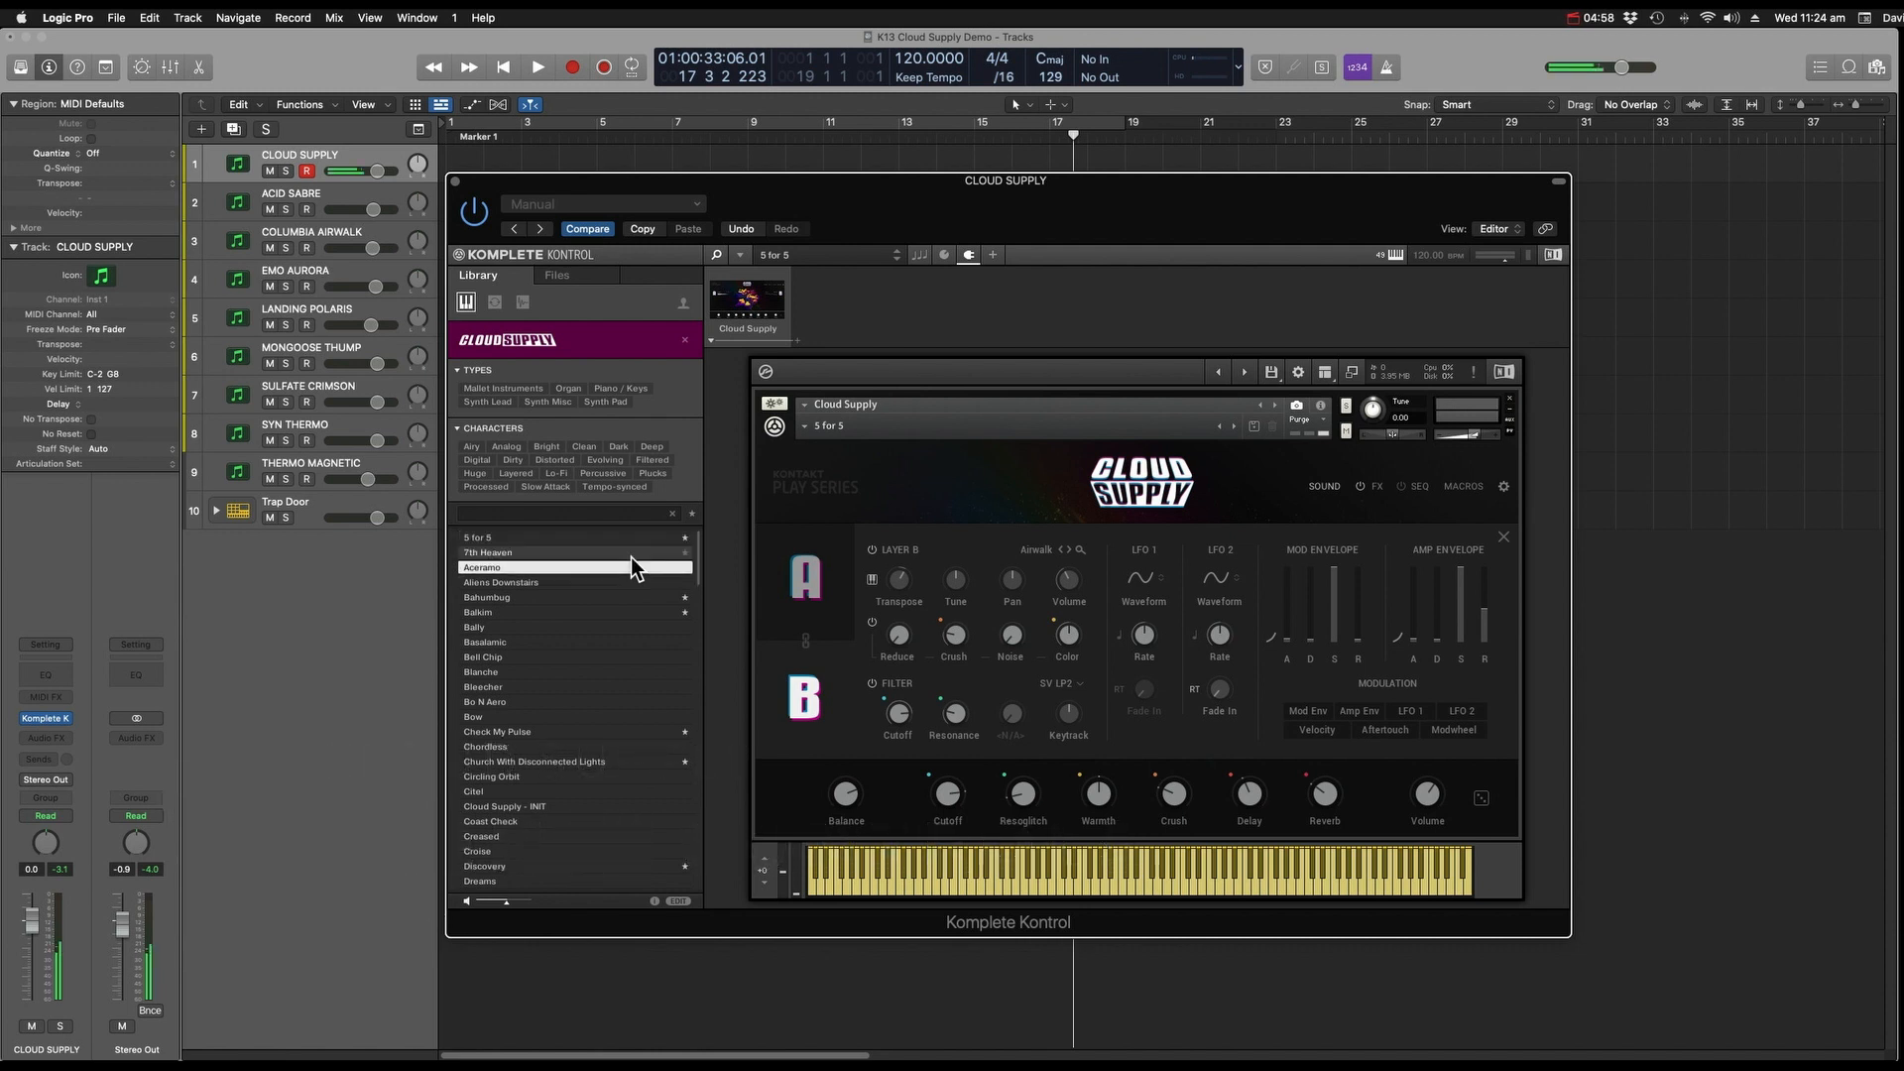
key("Down")
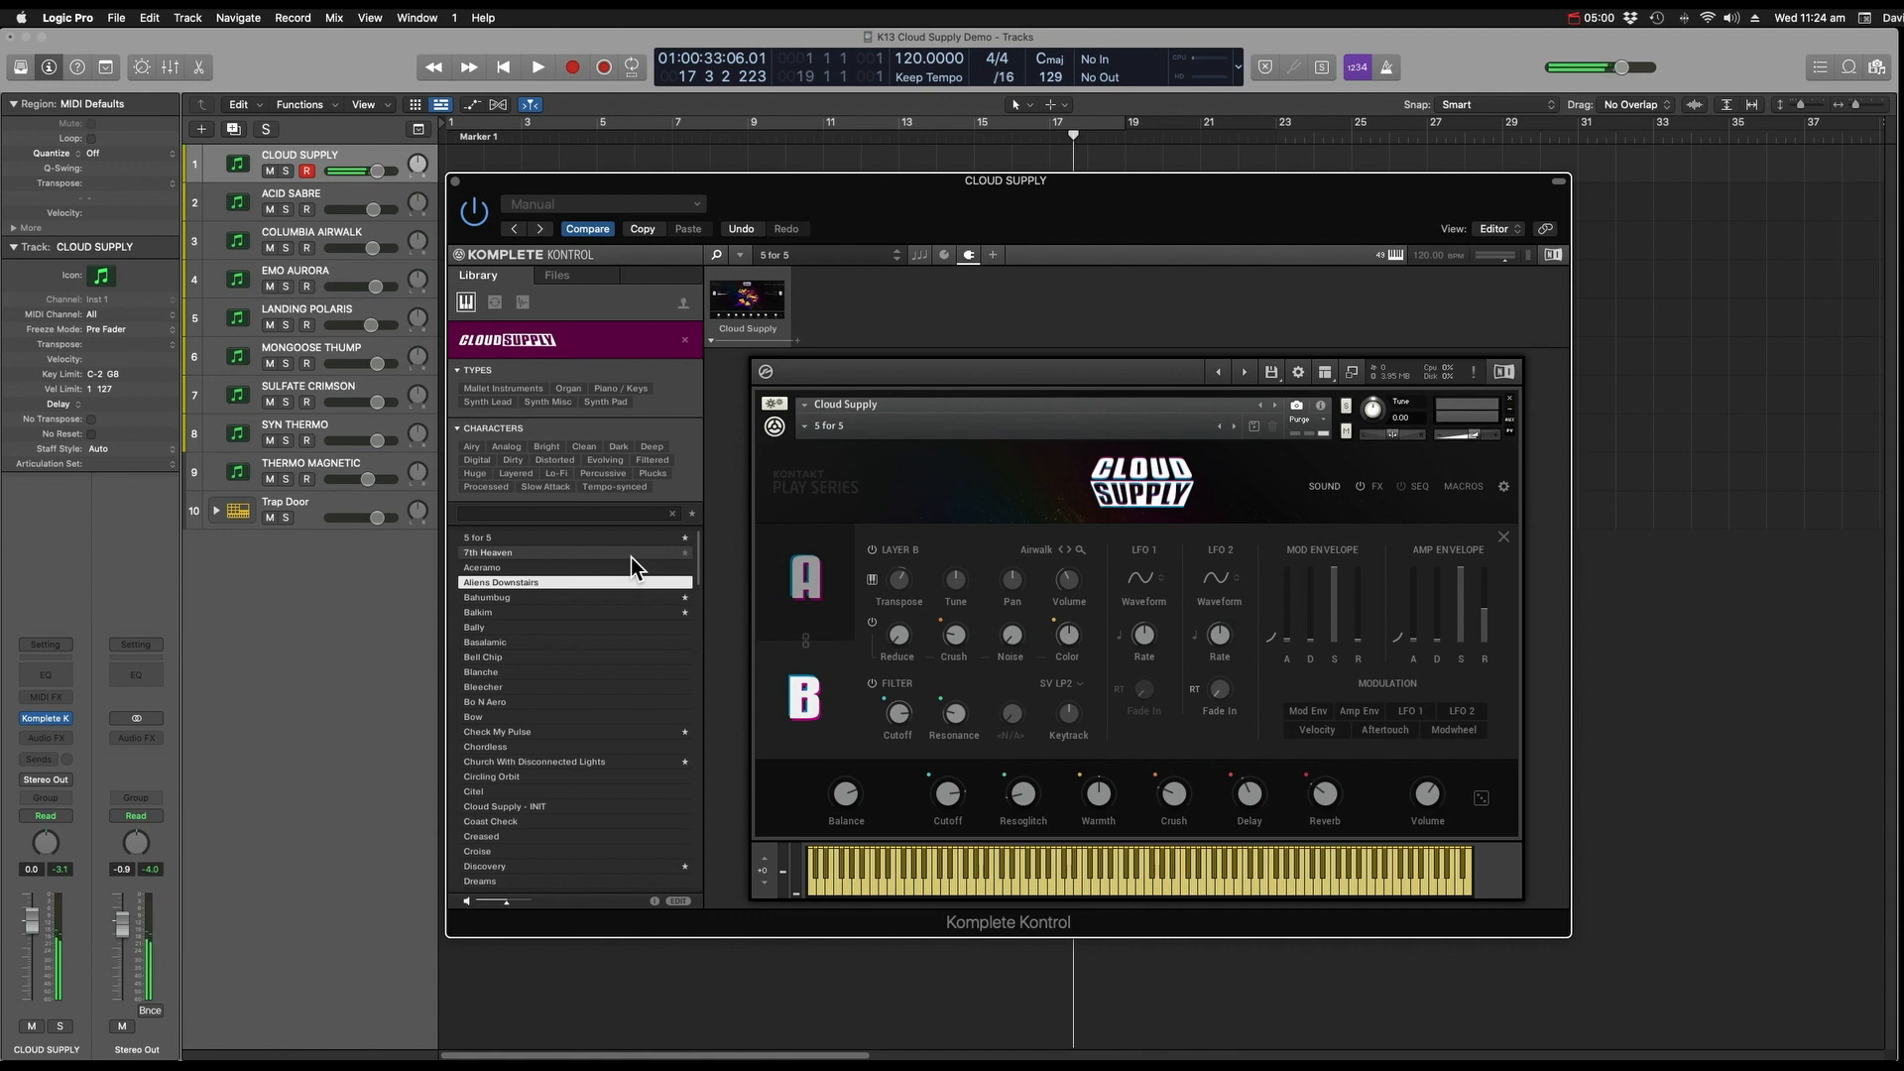
key("Down")
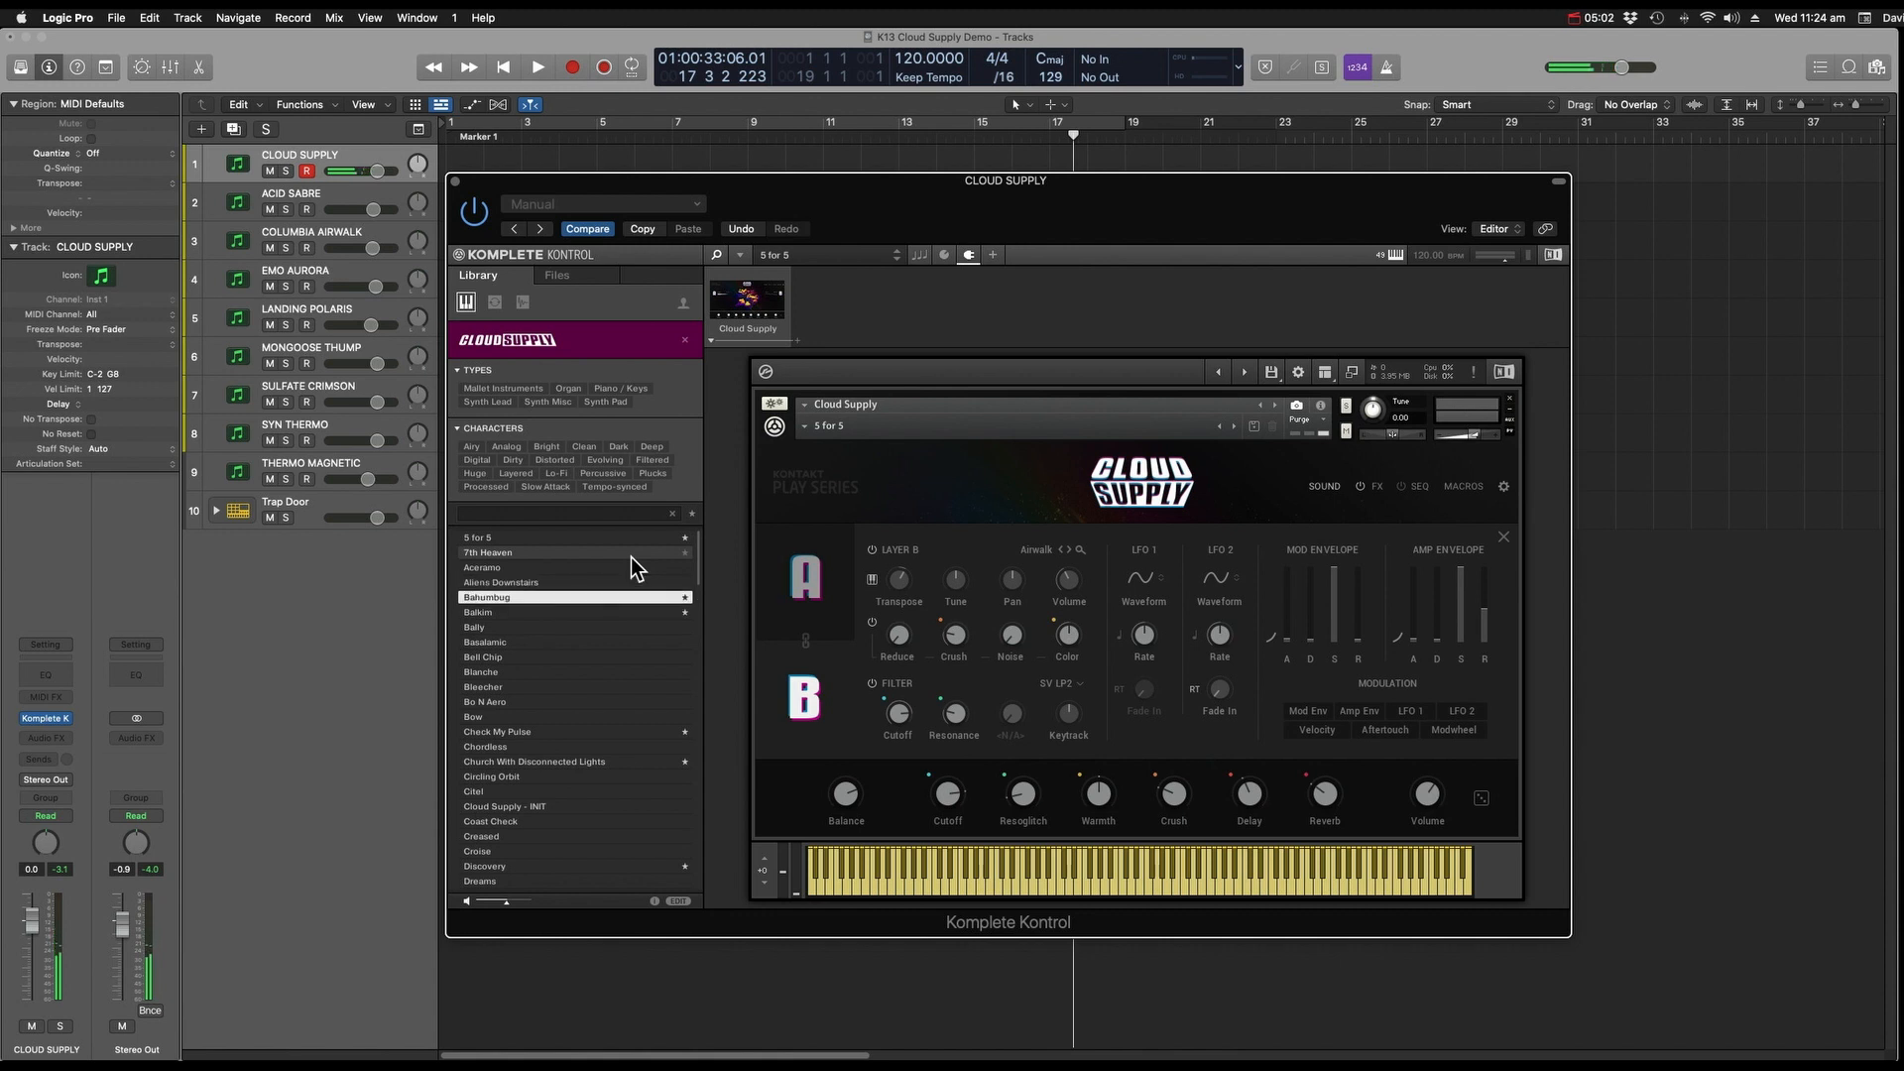
key("Down")
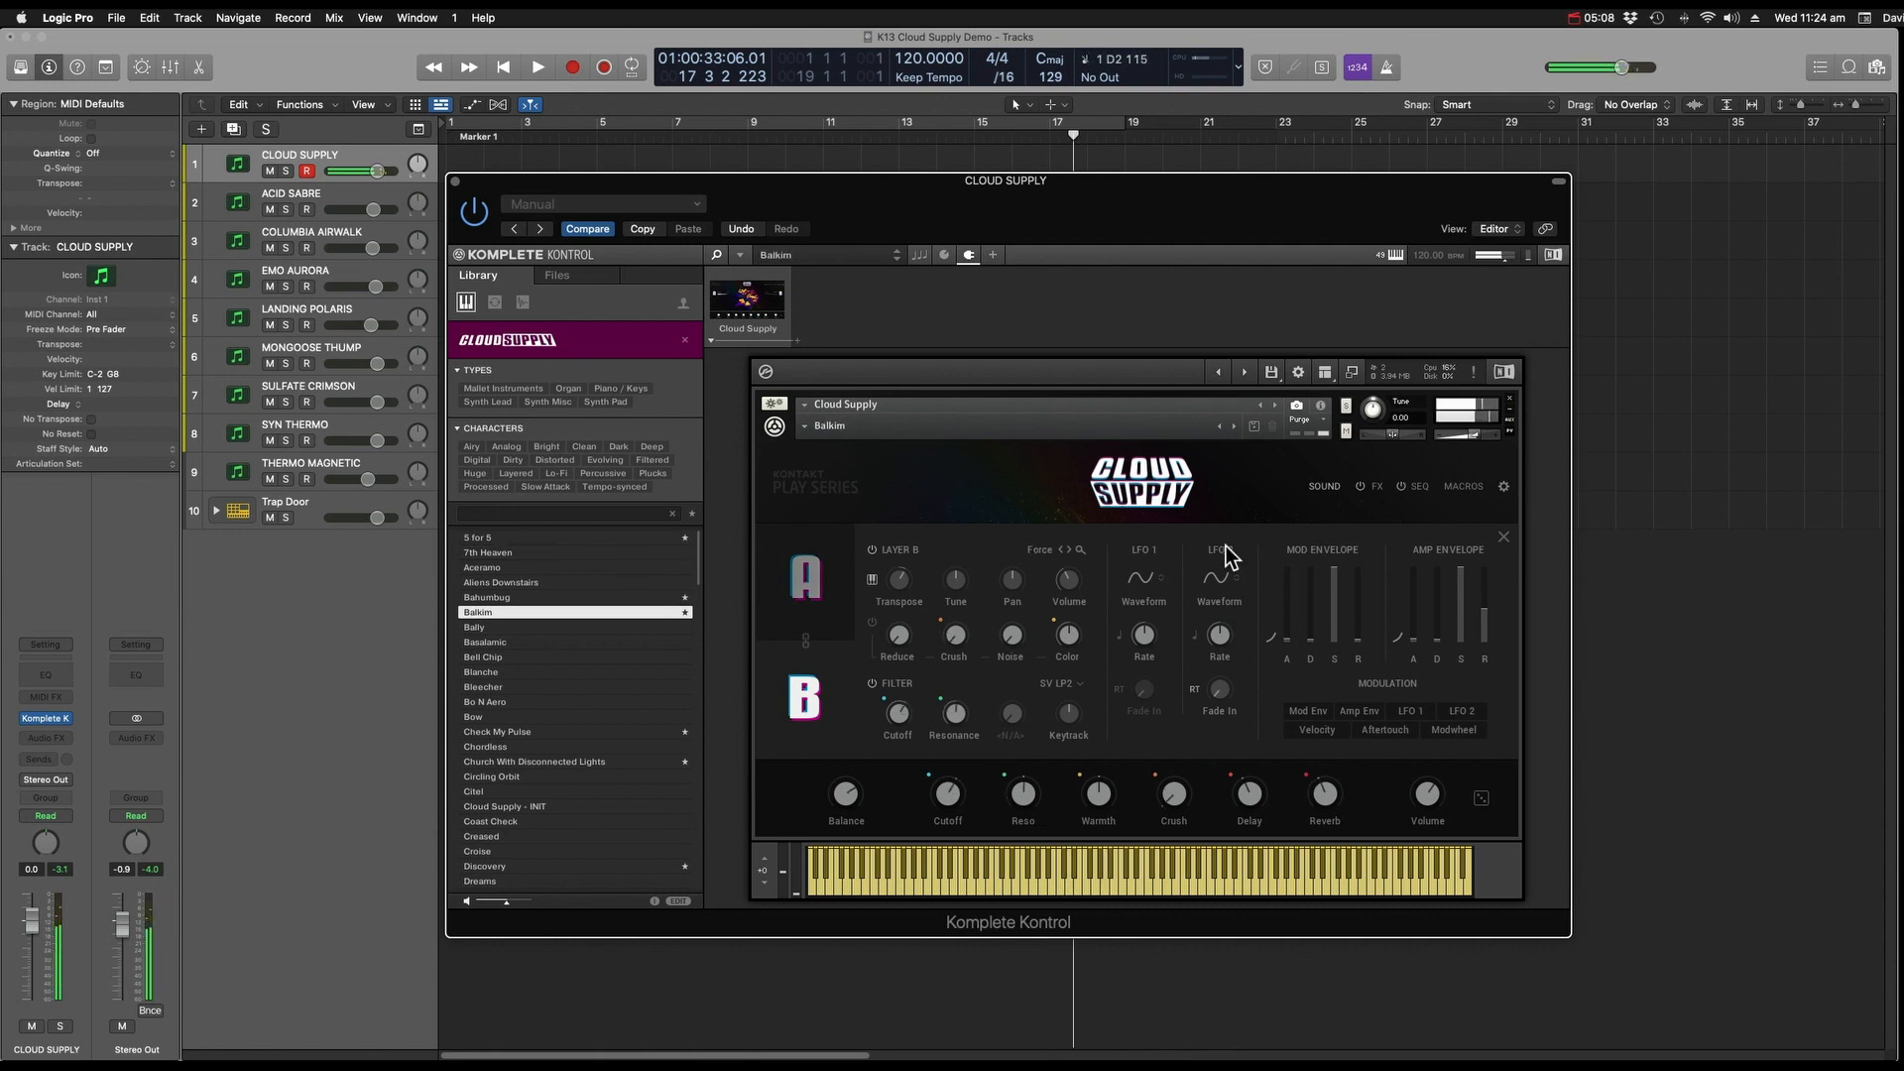
Open Balkim's sequencer and try out its Steps, Direction and Layer Routing controls.
left_click(1415, 486)
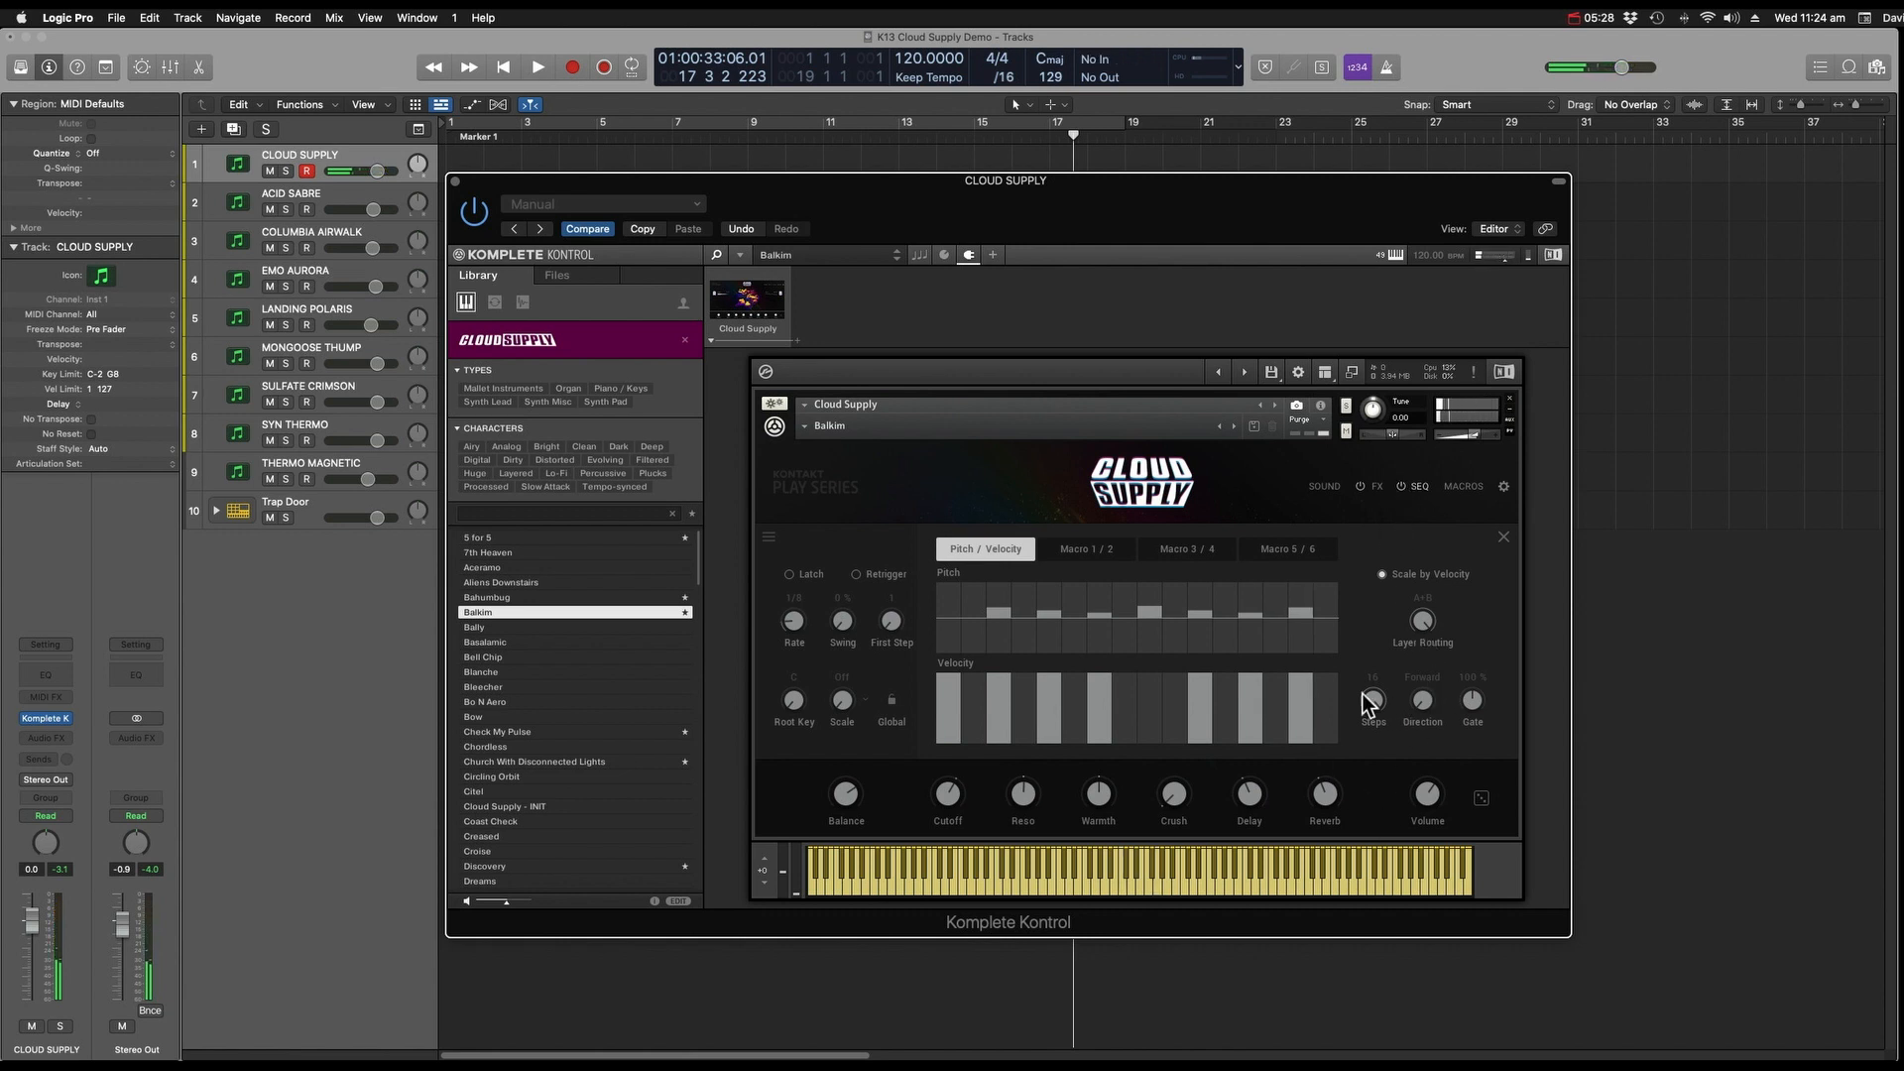
left_click_drag(1367, 697, 1346, 639)
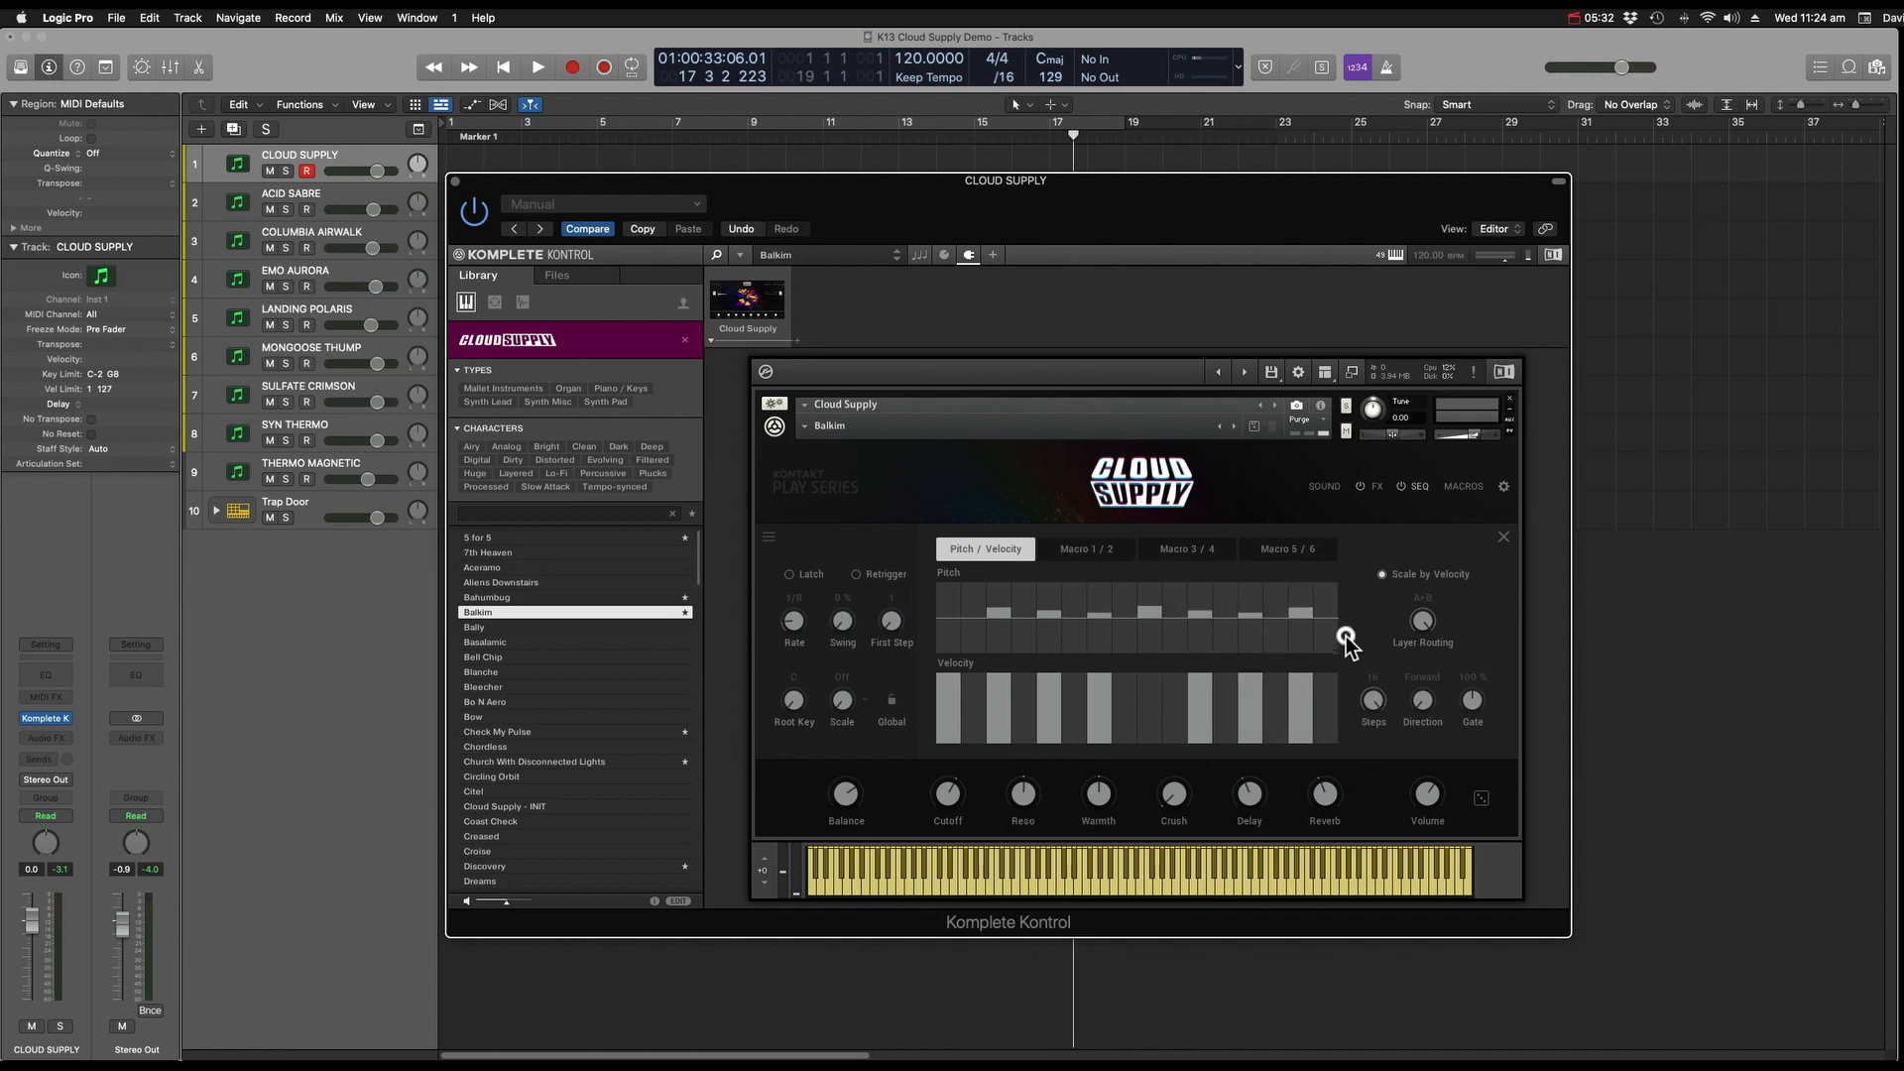
left_click(1422, 704)
left_click_drag(1401, 630, 1406, 799)
Draw a Cutoff macro pattern with steps 2–6 above centre and steps 10–16 below, and give it a negative amount.
left_click(1110, 548)
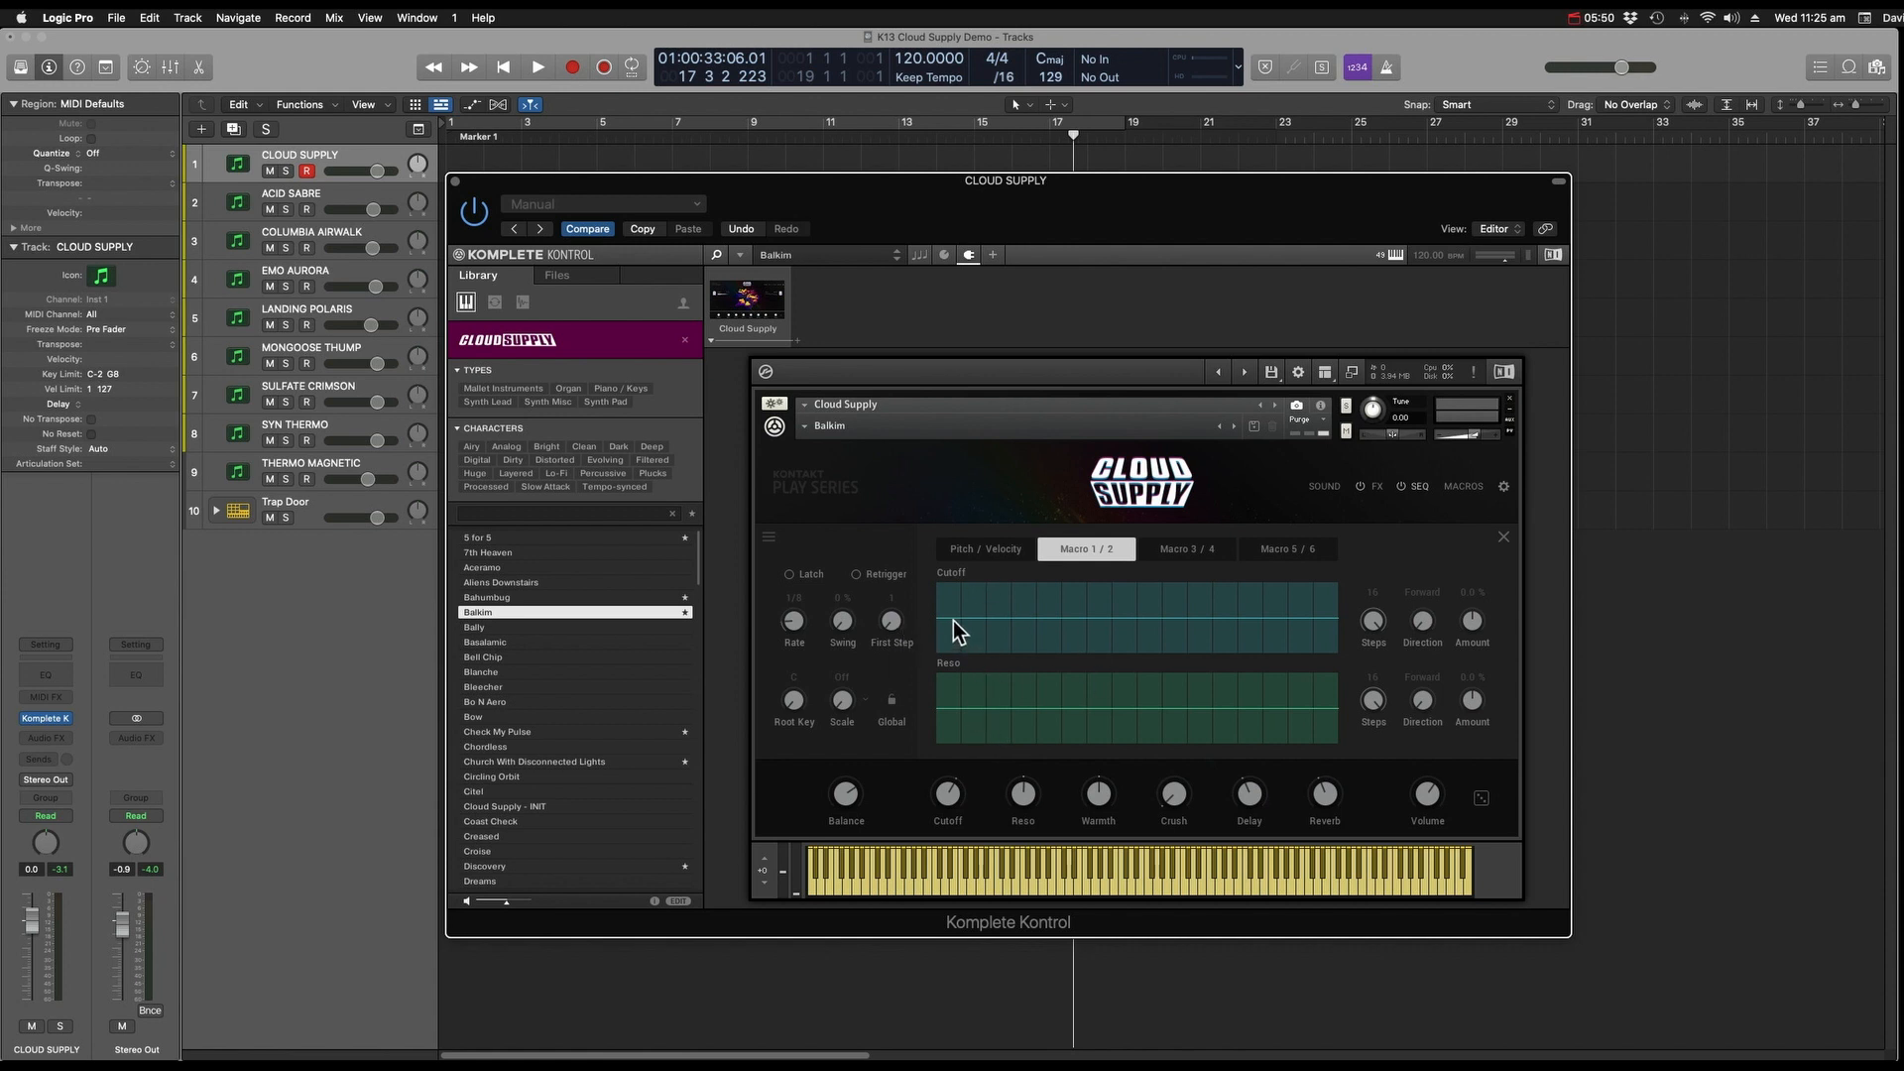
left_click_drag(954, 620, 1076, 593)
left_click_drag(1185, 627, 1330, 642)
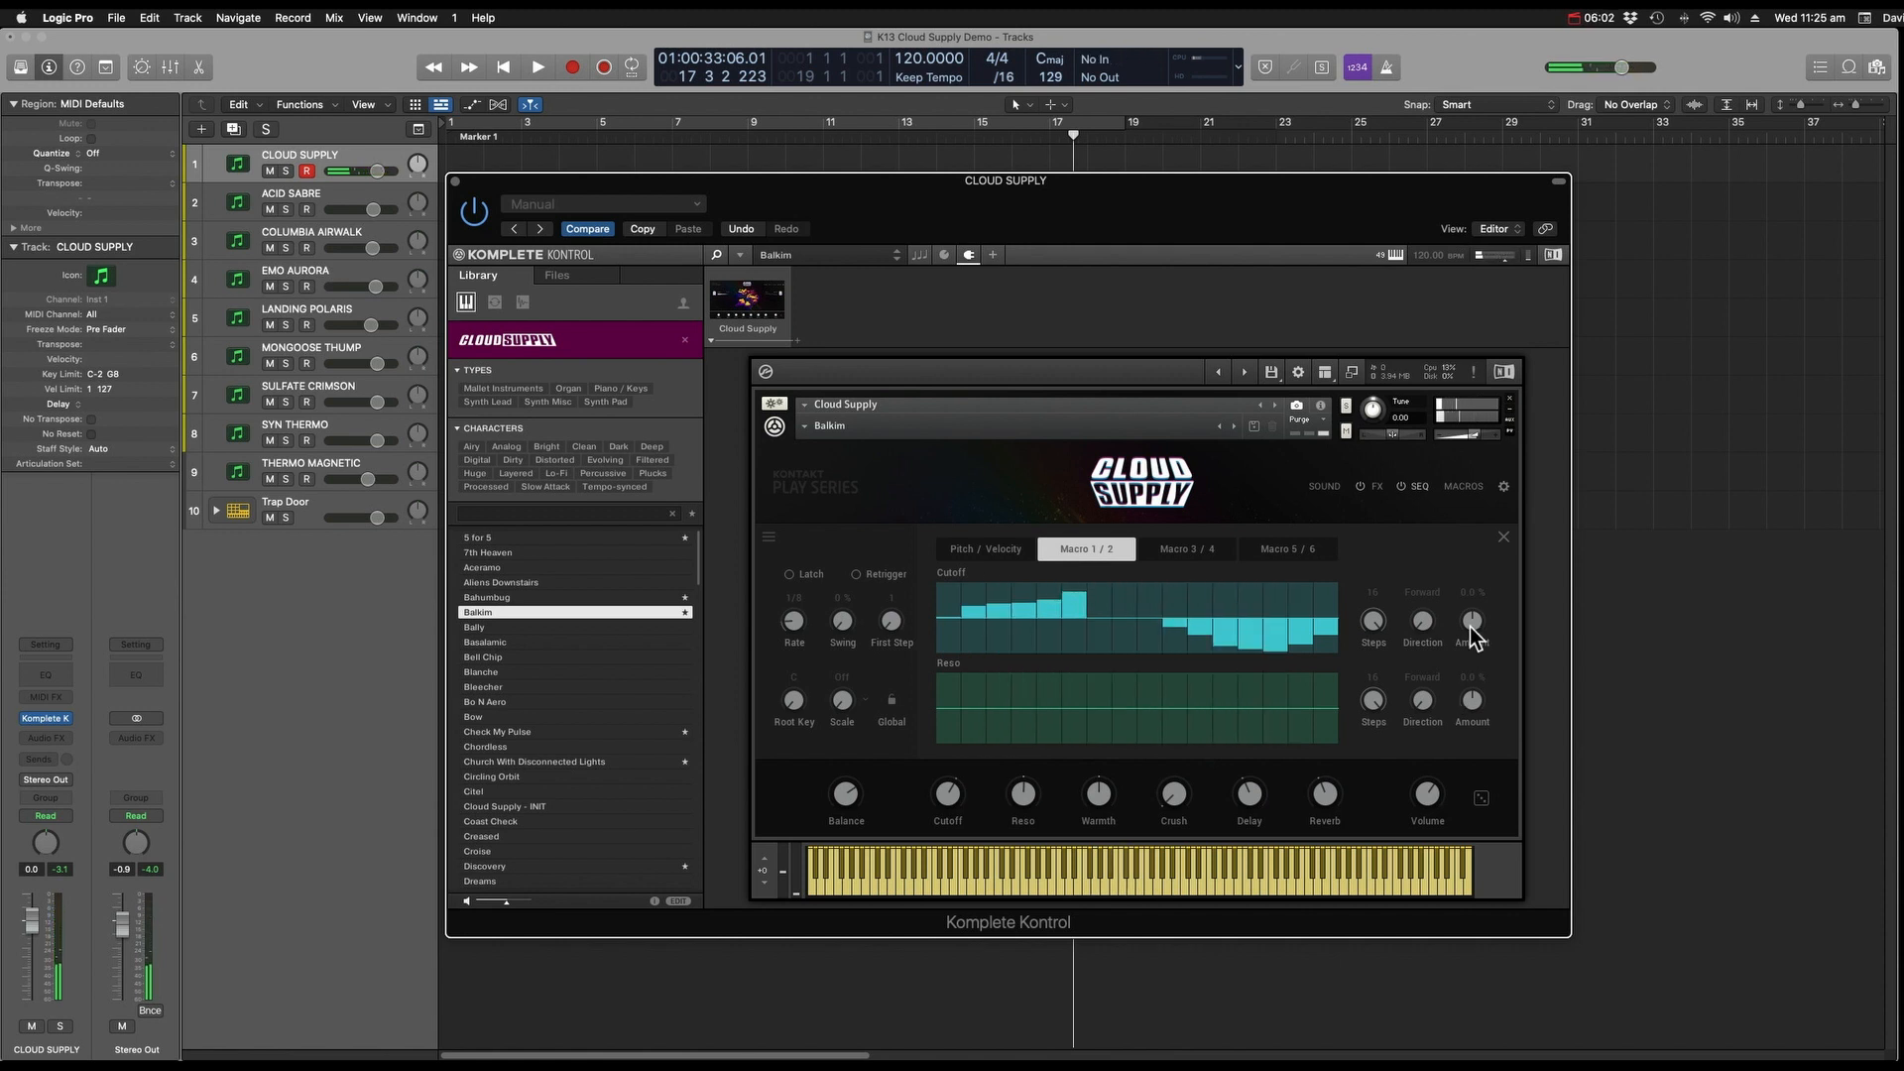
left_click_drag(1470, 627, 1462, 609)
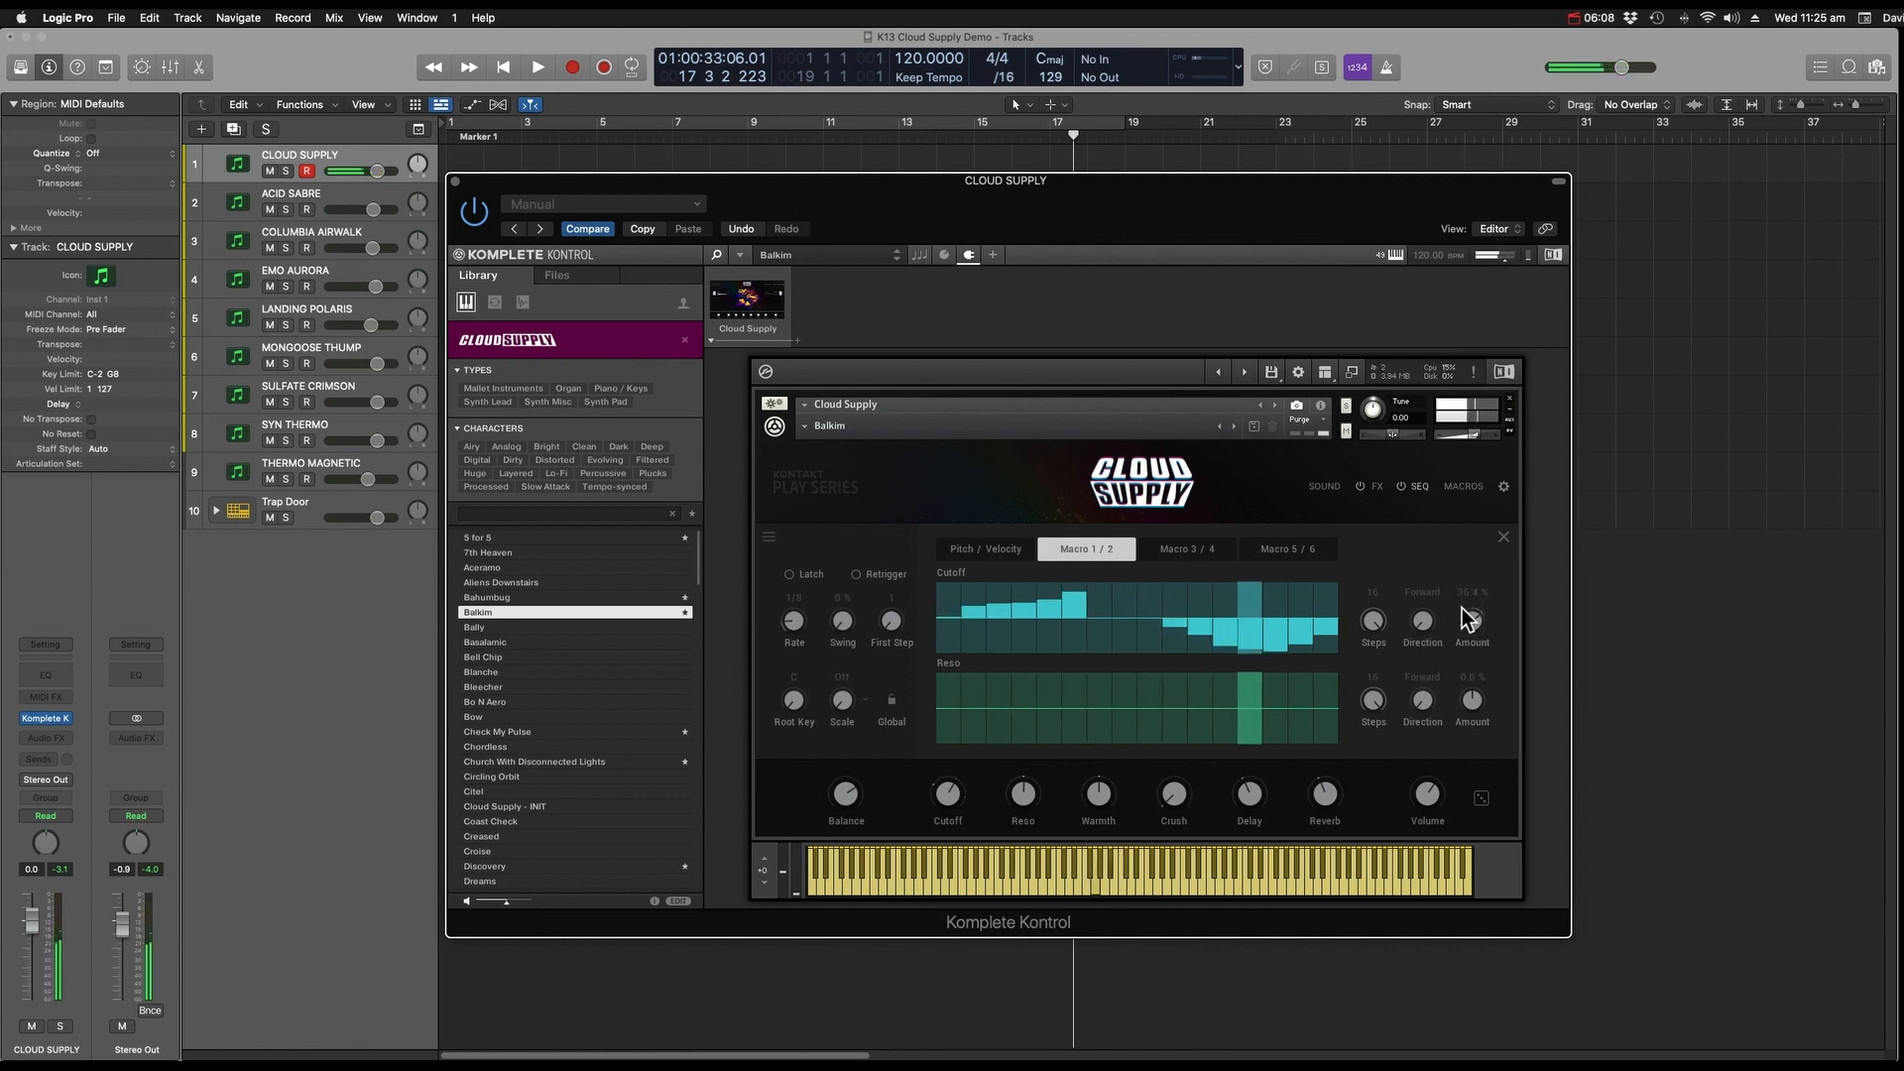
left_click_drag(1468, 616, 1465, 657)
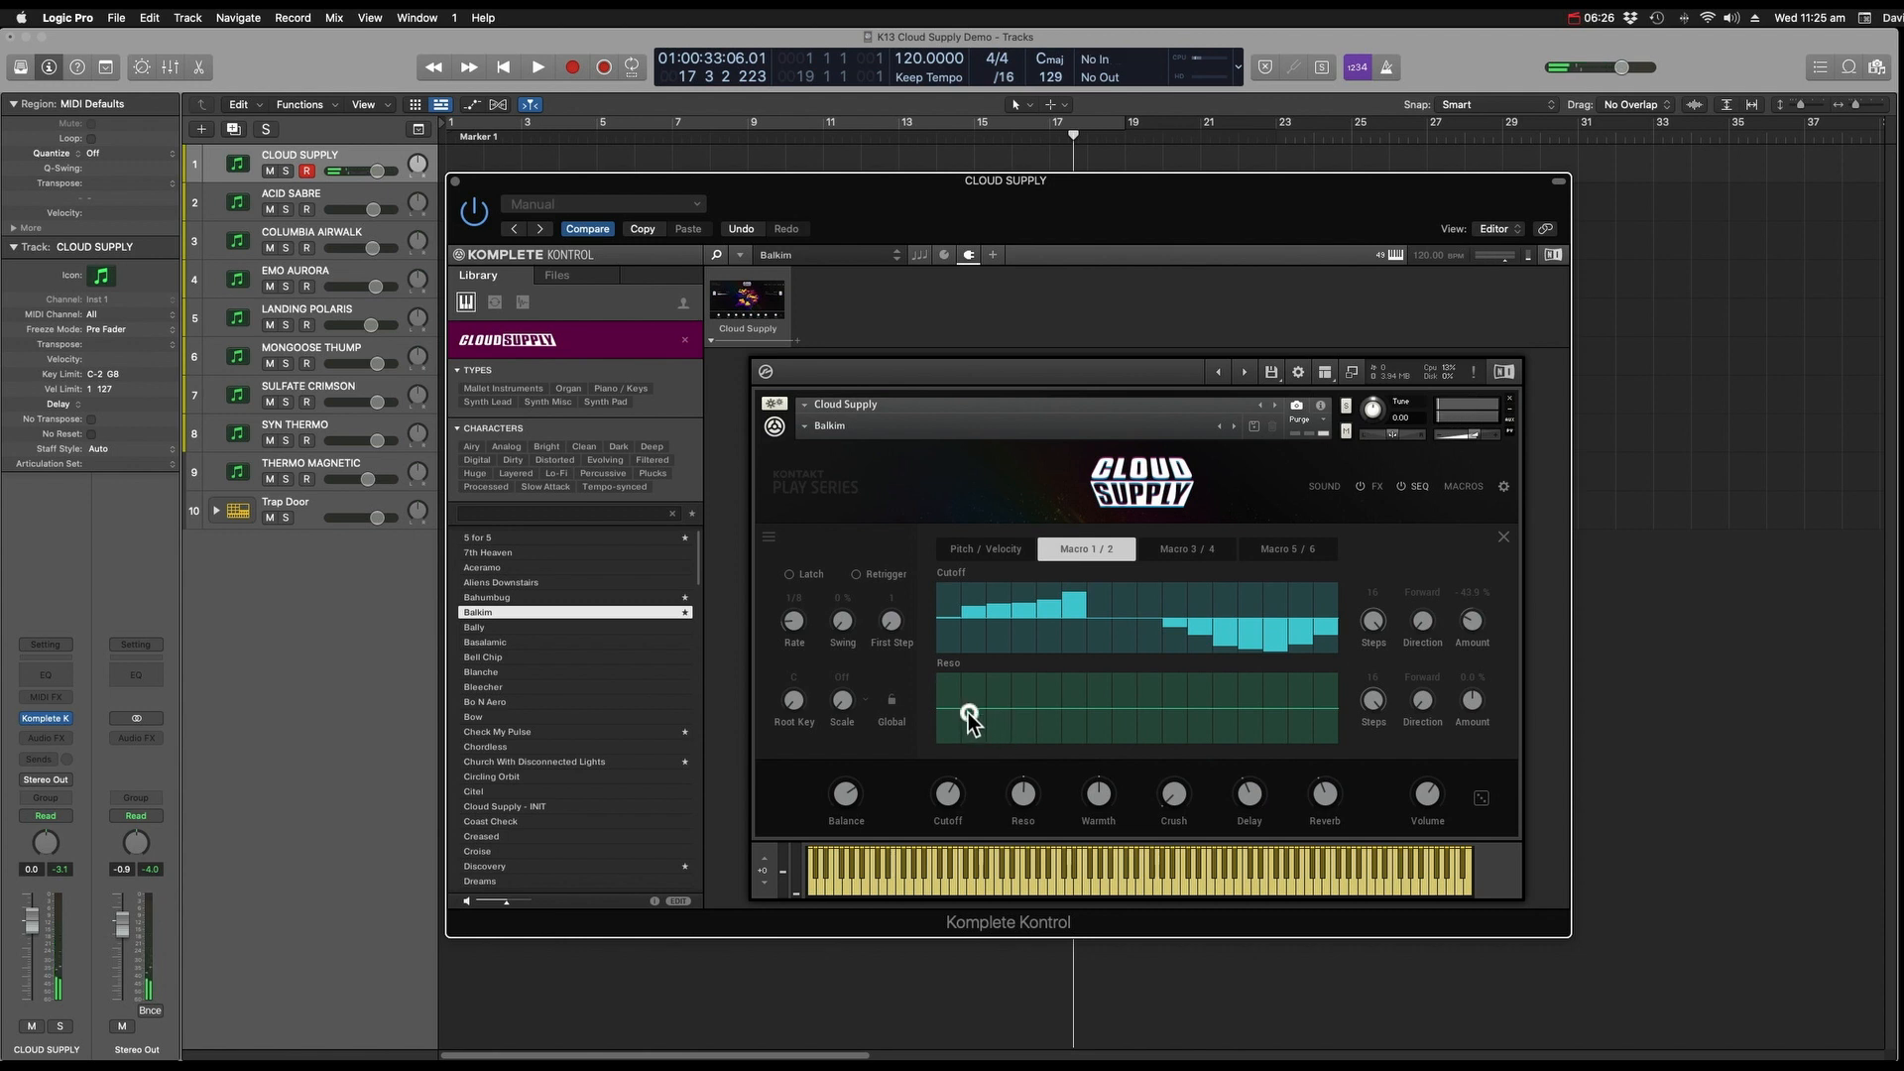
Draw a Reso macro pattern dipping on steps 2–6 and 14–16 and rising on steps 9–12, and give it a positive amount.
left_click_drag(968, 712, 1011, 734)
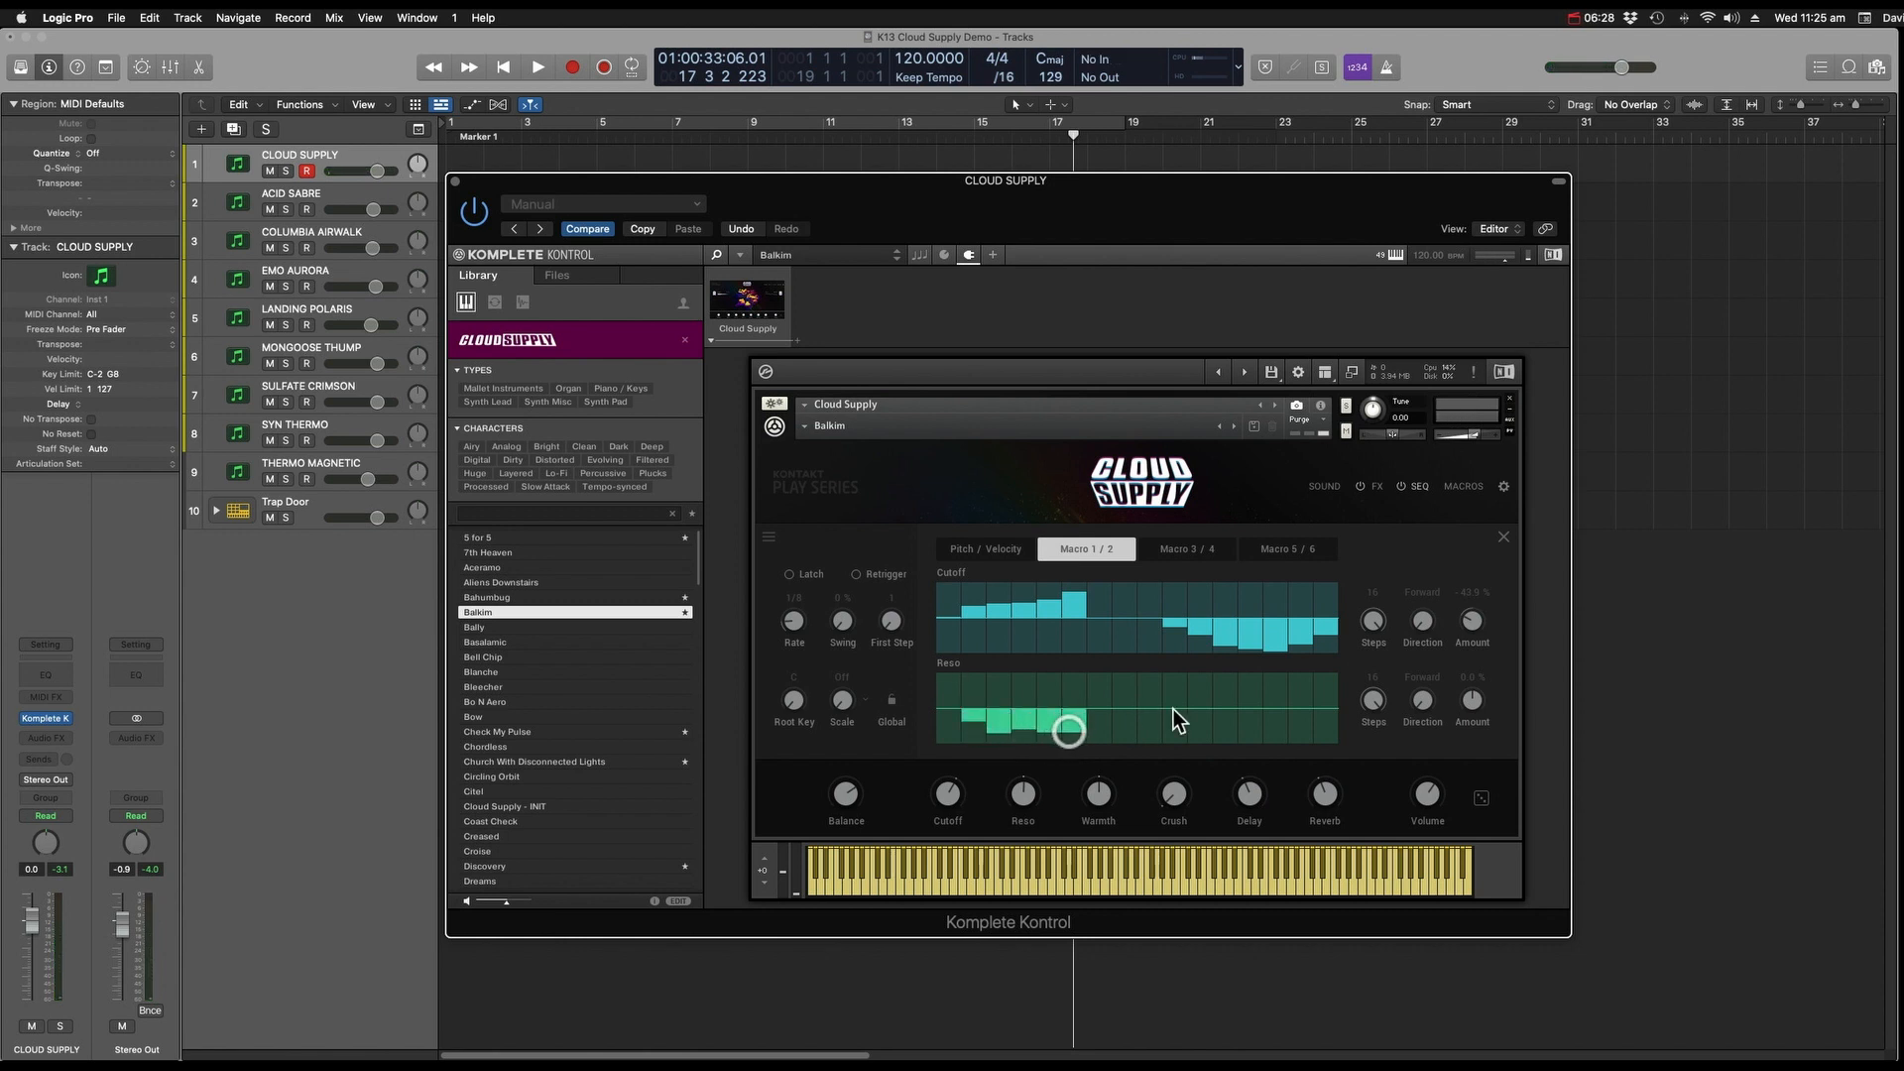
mouse_move(1143, 711)
left_mouse_down()
mouse_move(1216, 678)
mouse_move(1325, 729)
left_mouse_up()
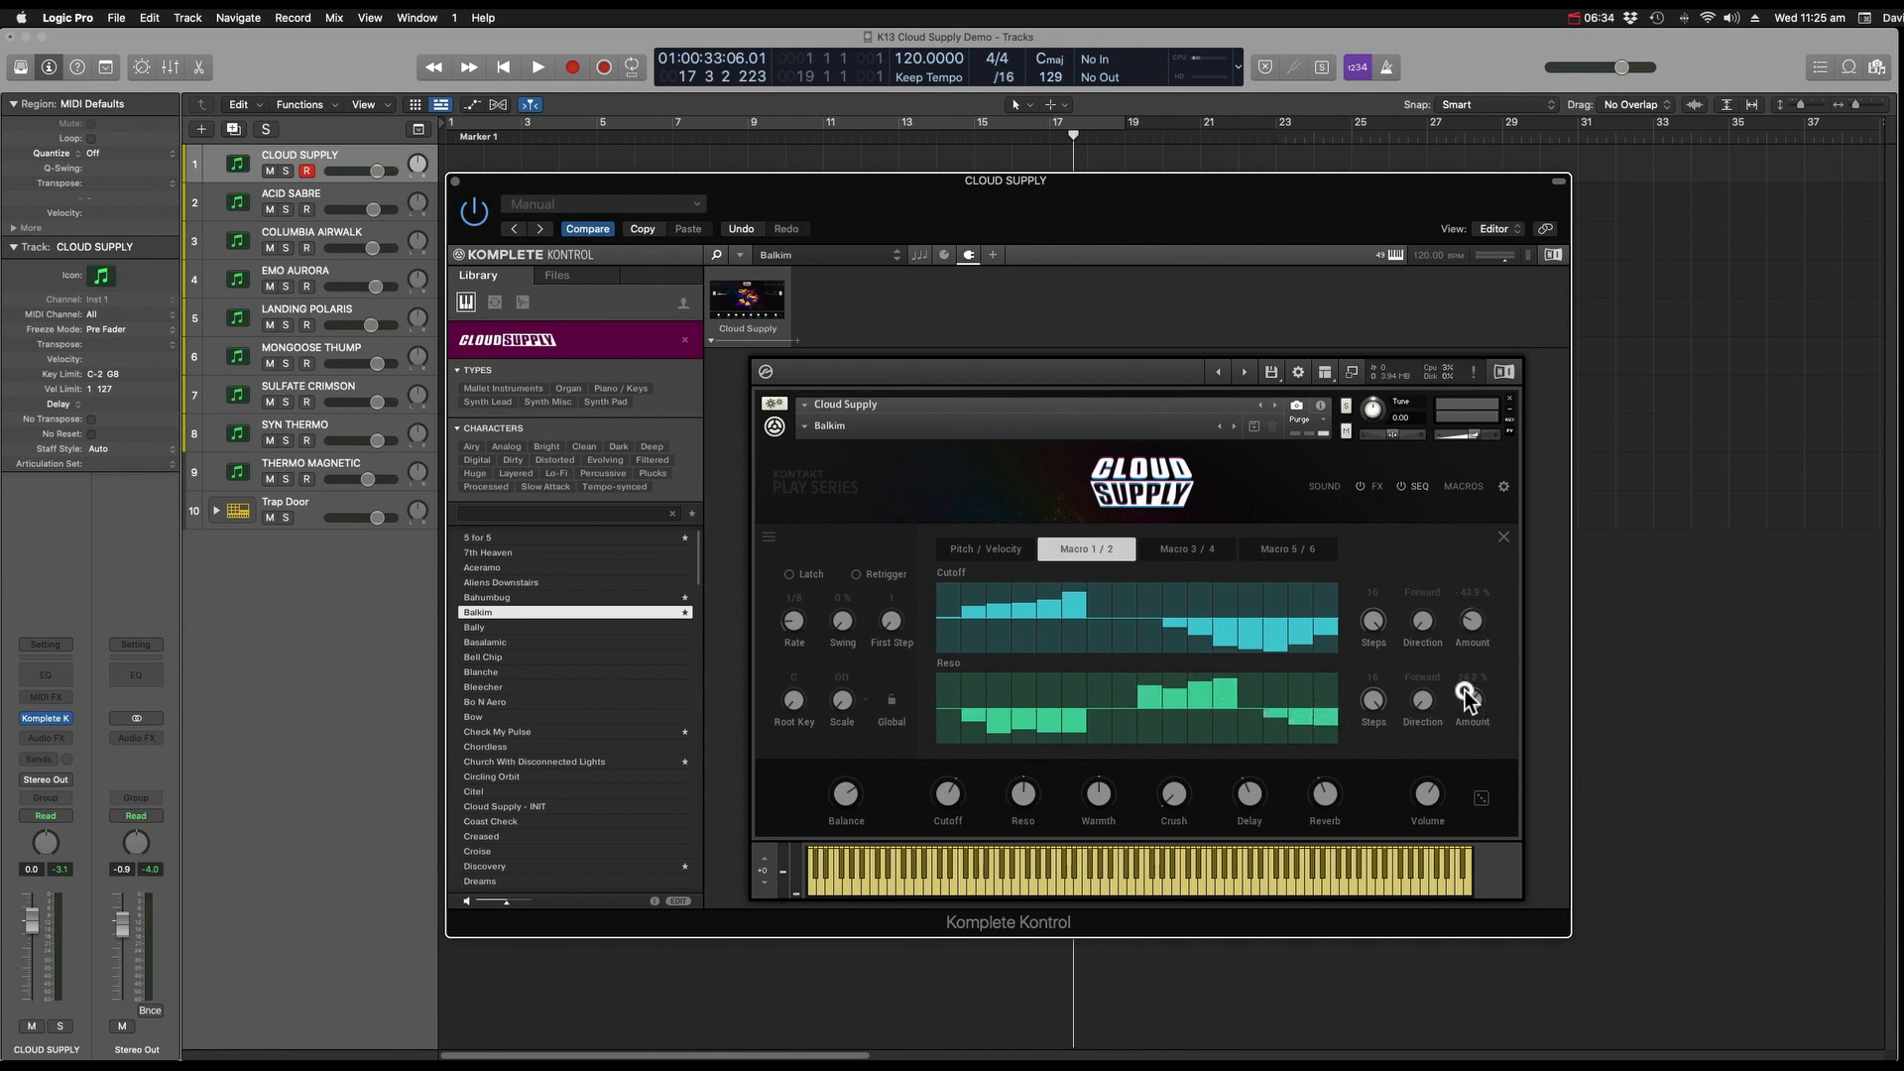
left_click_drag(1463, 690, 1463, 687)
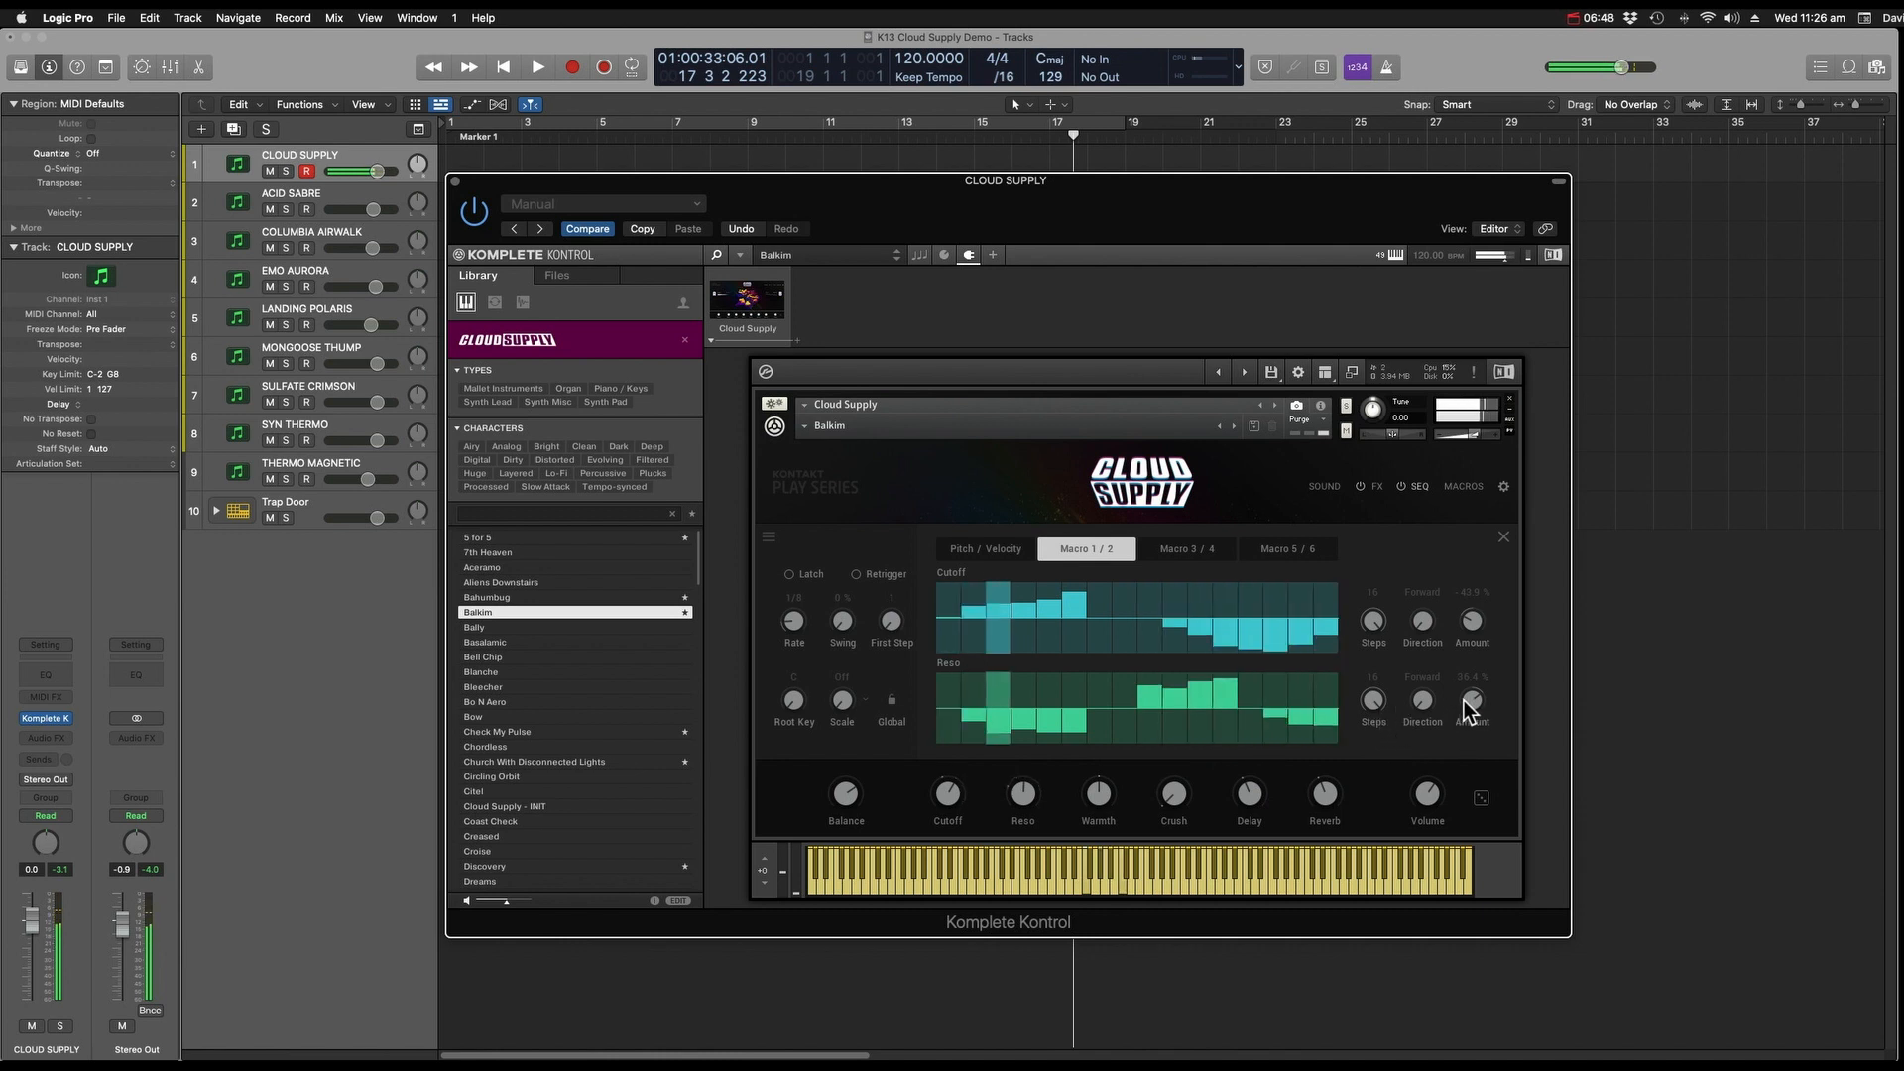
Make the Reso amount negative and the Cutoff amount positive, and redraw Reso steps 10–12 below centre and Cutoff steps 13–16 above.
left_click_drag(1464, 700, 1468, 736)
left_click_drag(1474, 623, 1462, 581)
left_click_drag(1170, 706, 1218, 719)
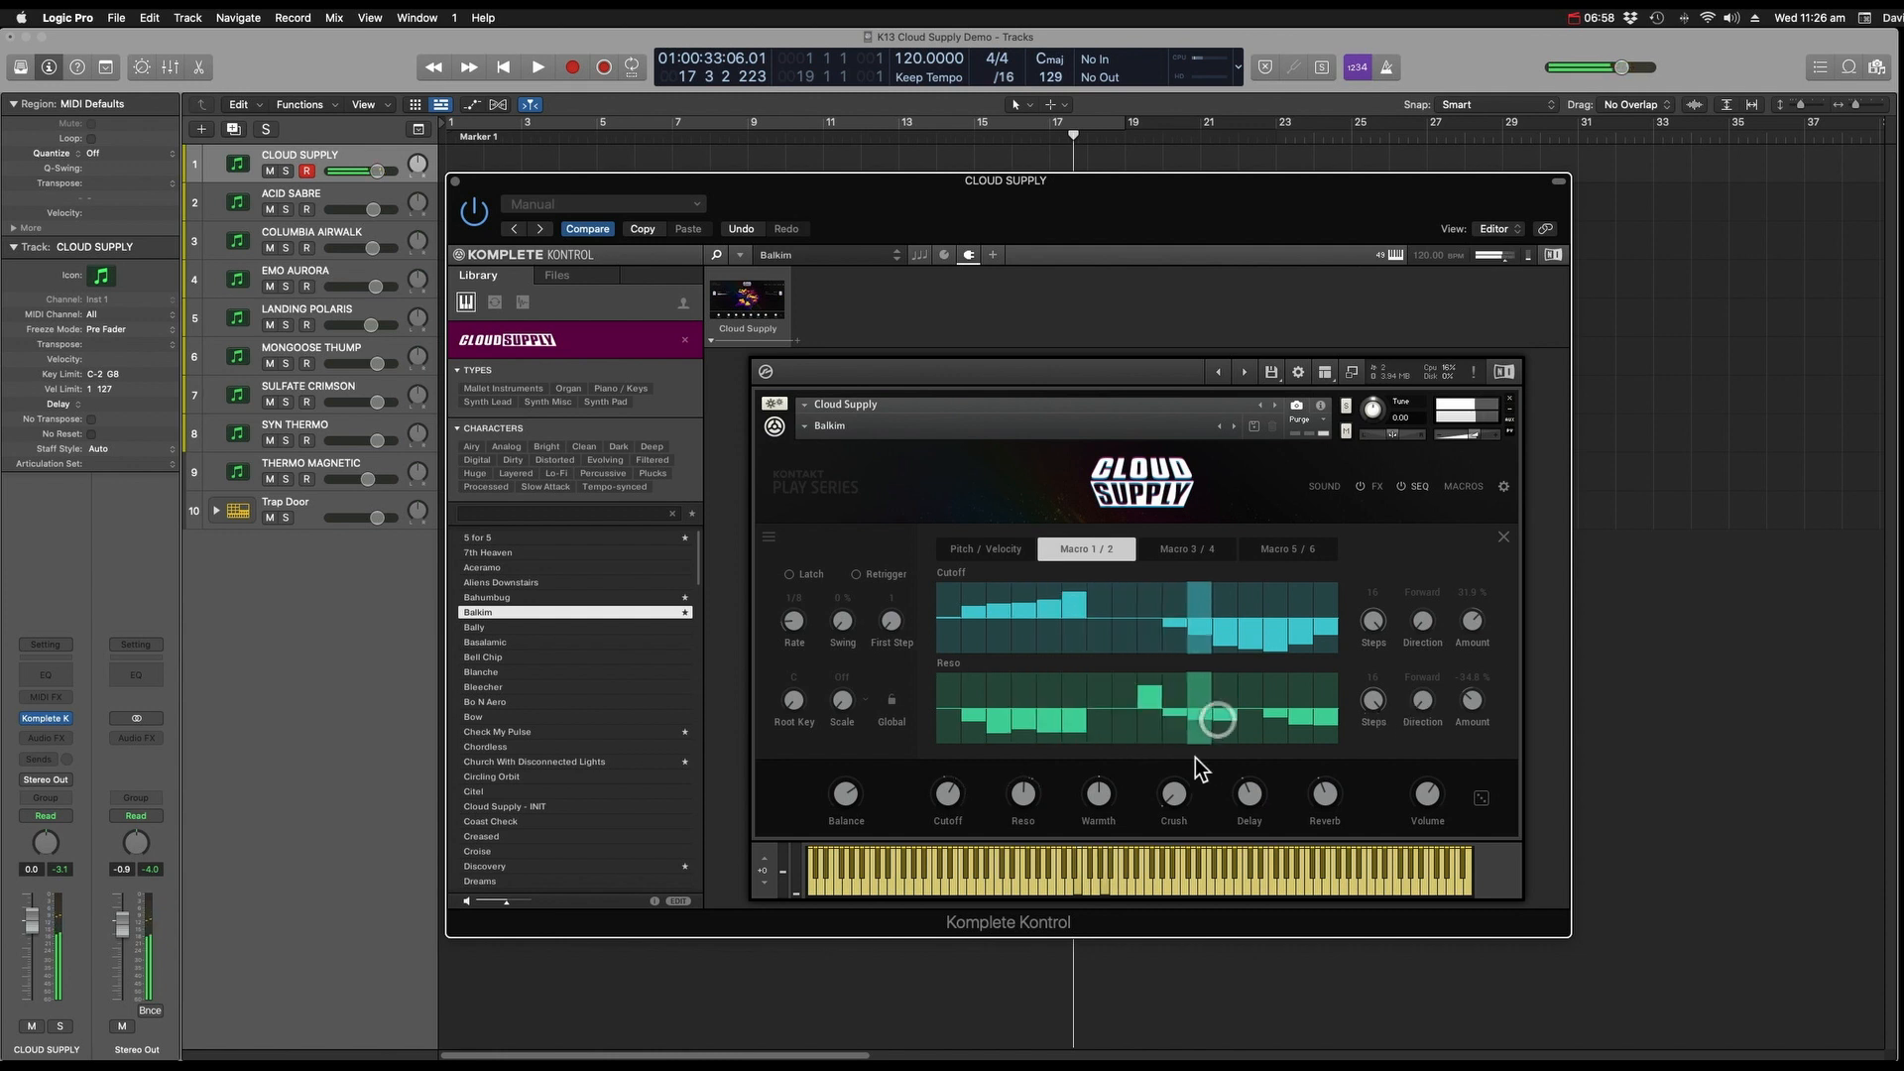
left_click_drag(1240, 622, 1352, 595)
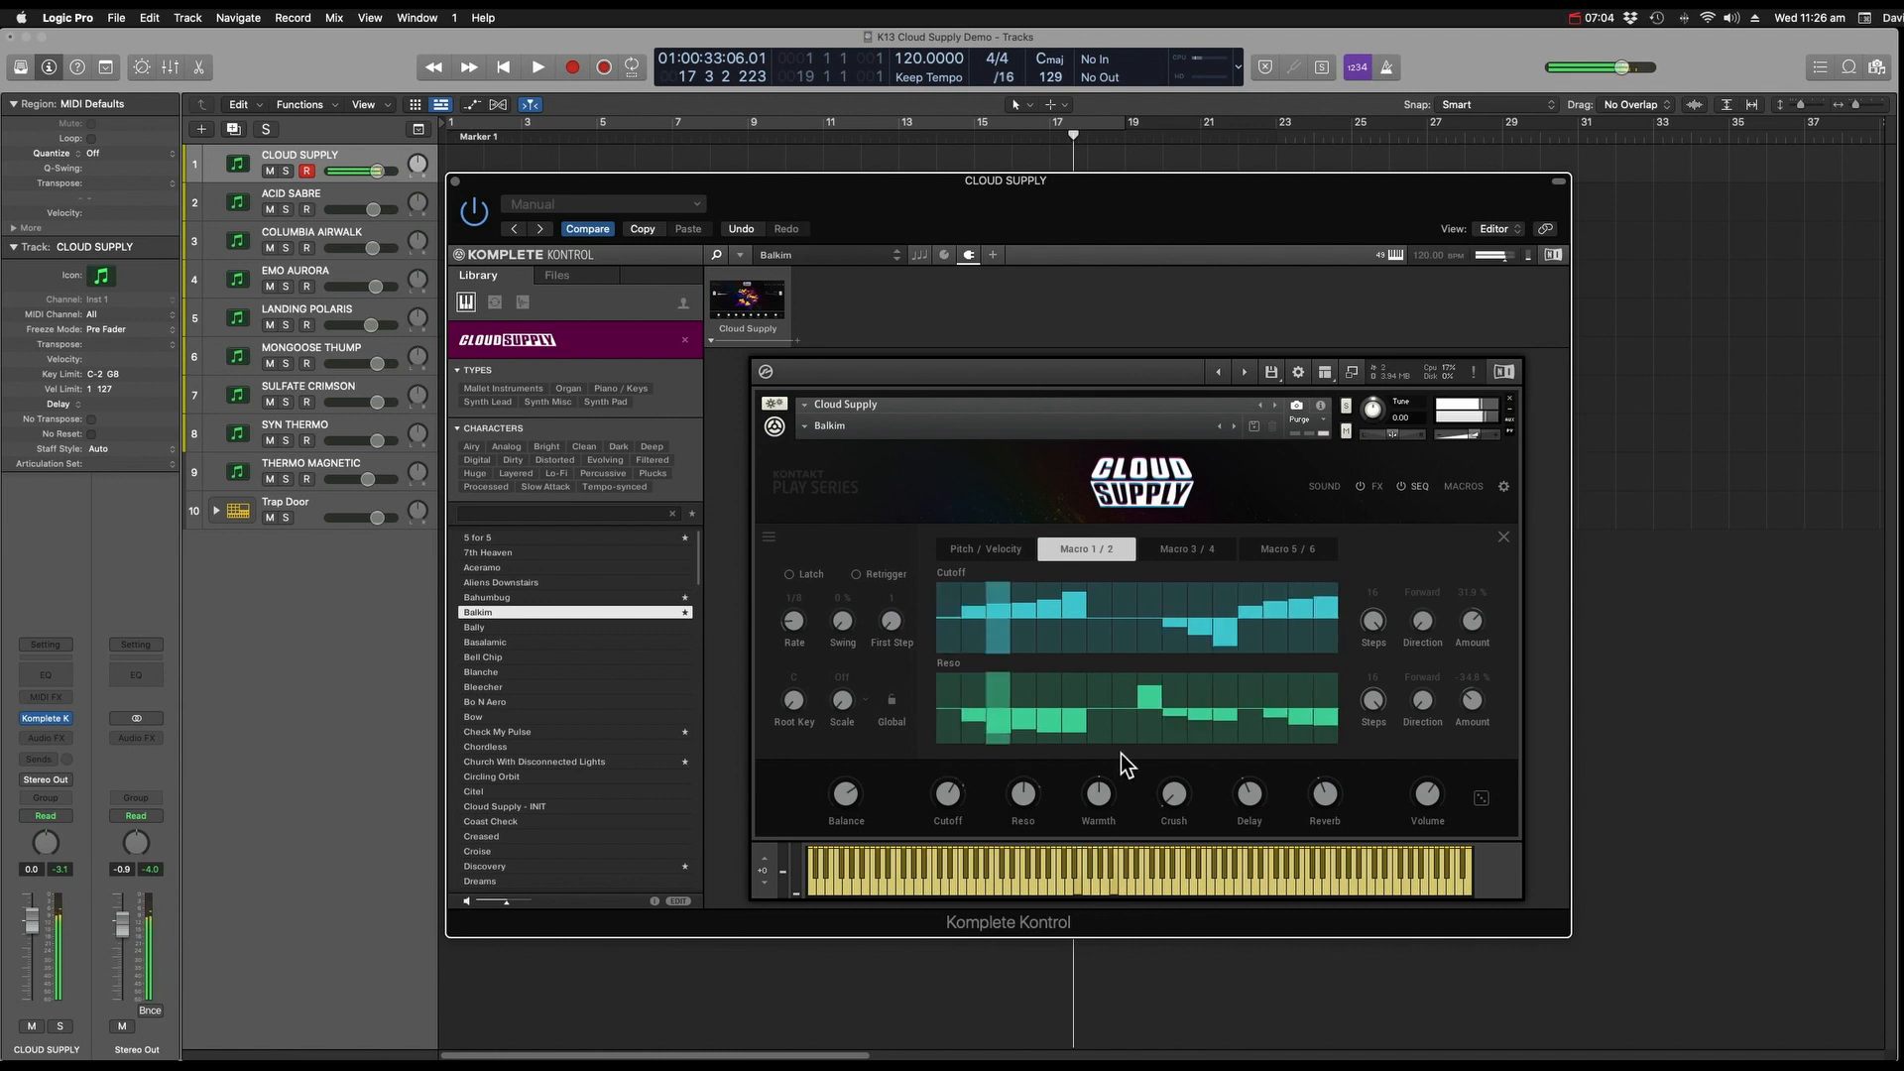
Redraw the sequencer's velocity pattern with falling levels on steps 1–7 and rising levels on steps 11–16, and check it against the Macro 1 / 2 patterns.
left_click(995, 549)
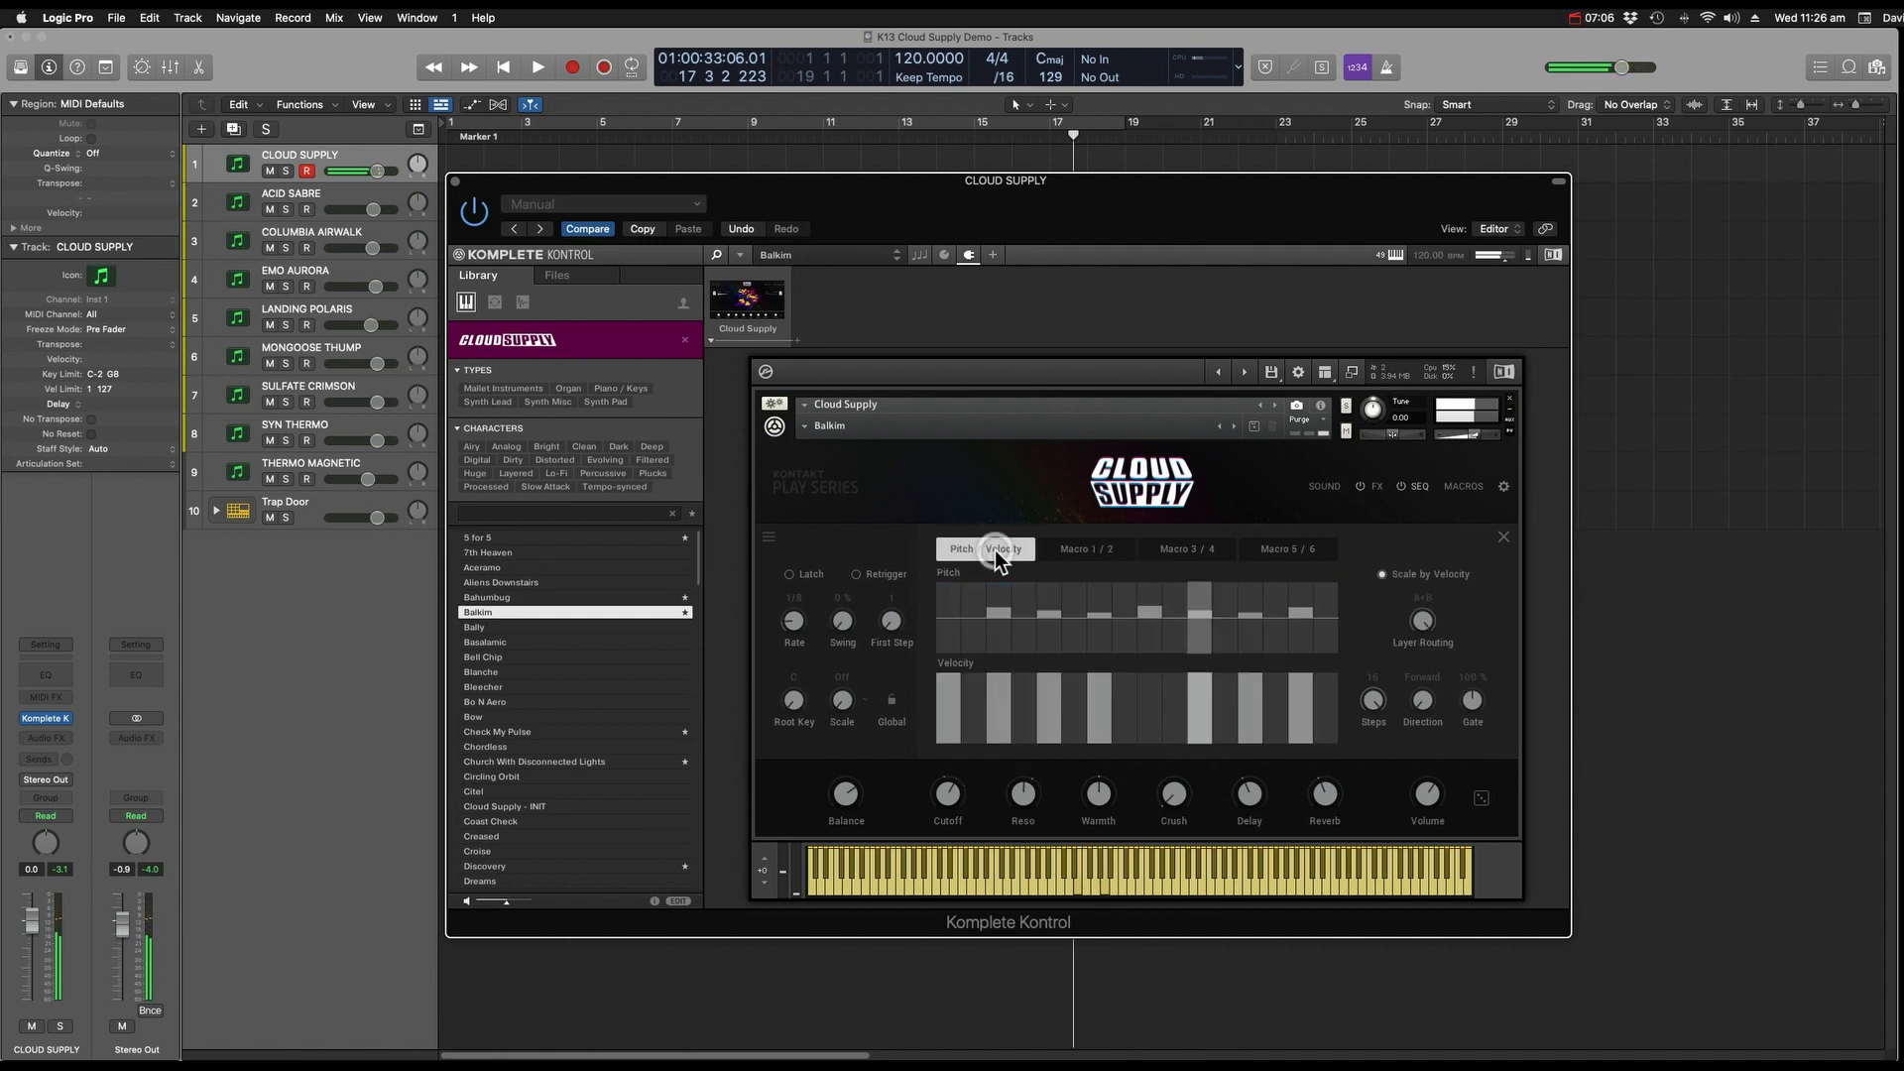
left_click(957, 703)
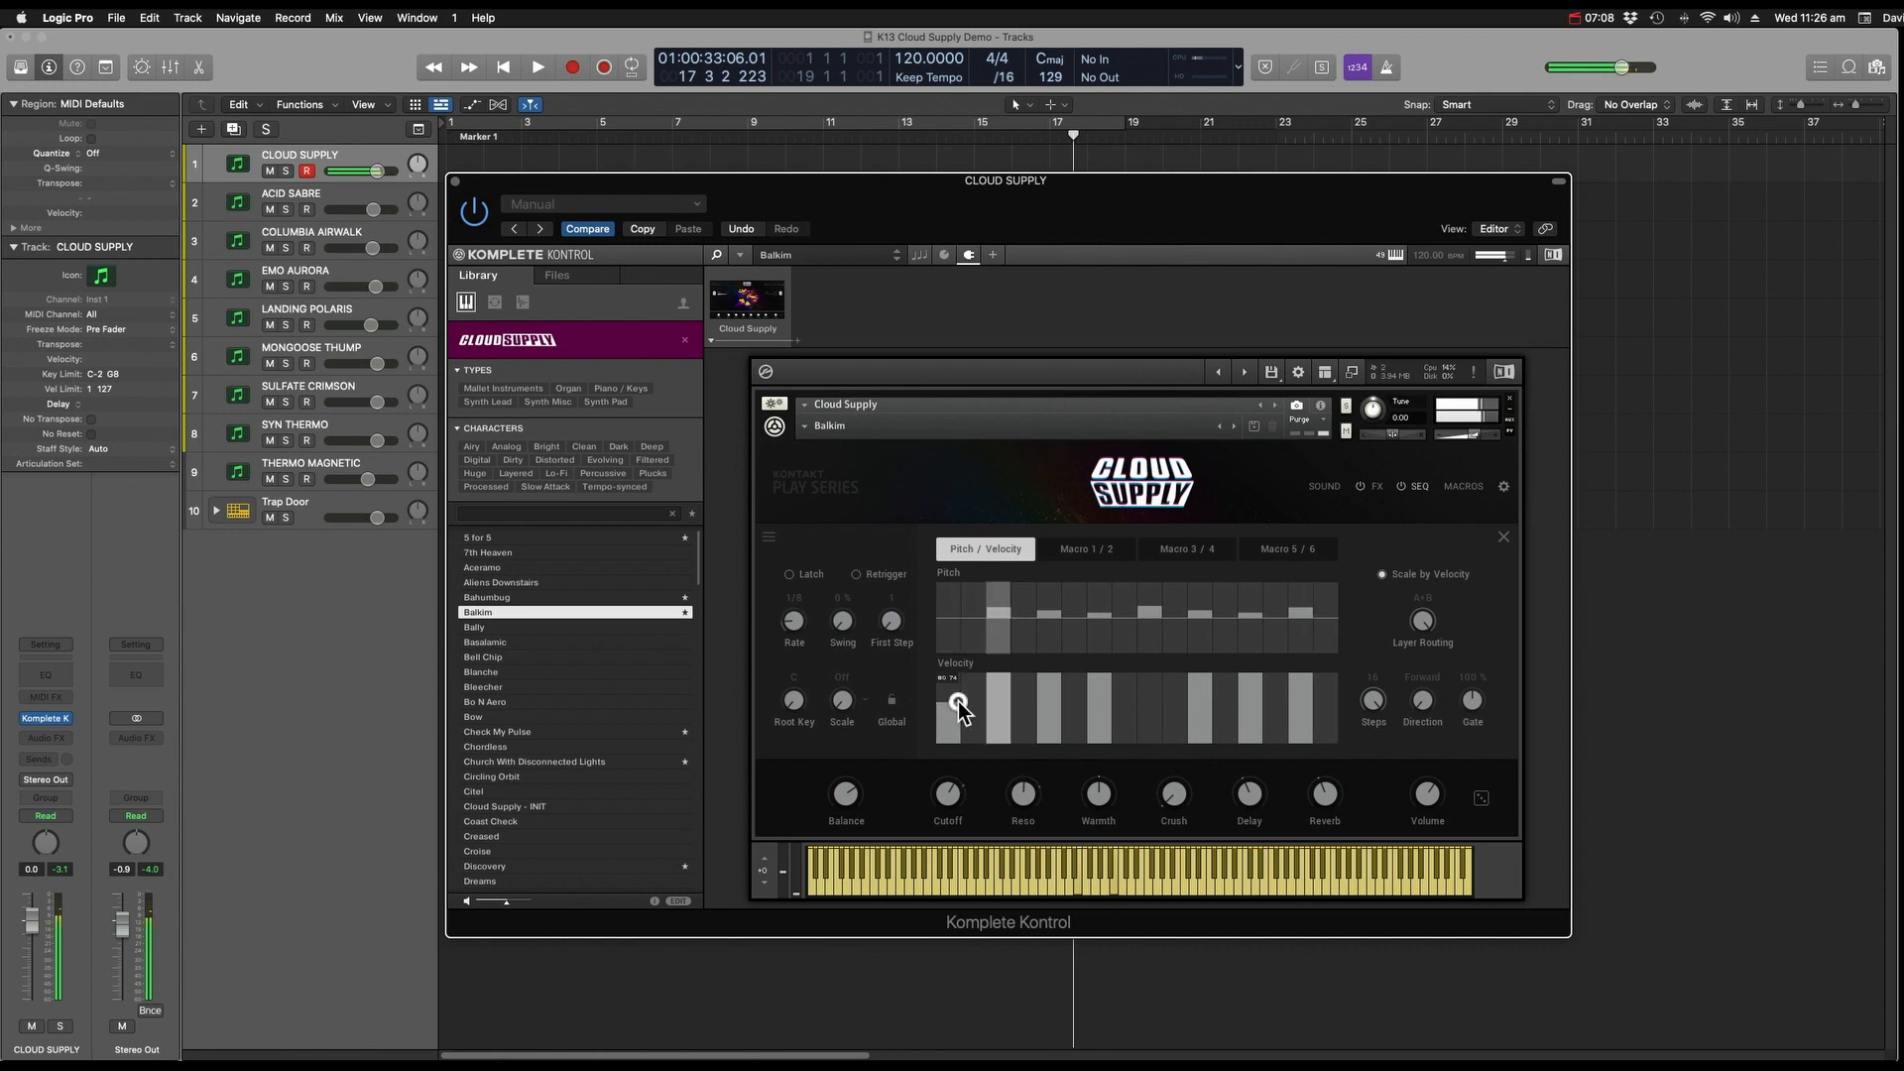
mouse_move(958, 703)
left_mouse_down()
mouse_move(1203, 729)
mouse_move(1332, 692)
left_mouse_up()
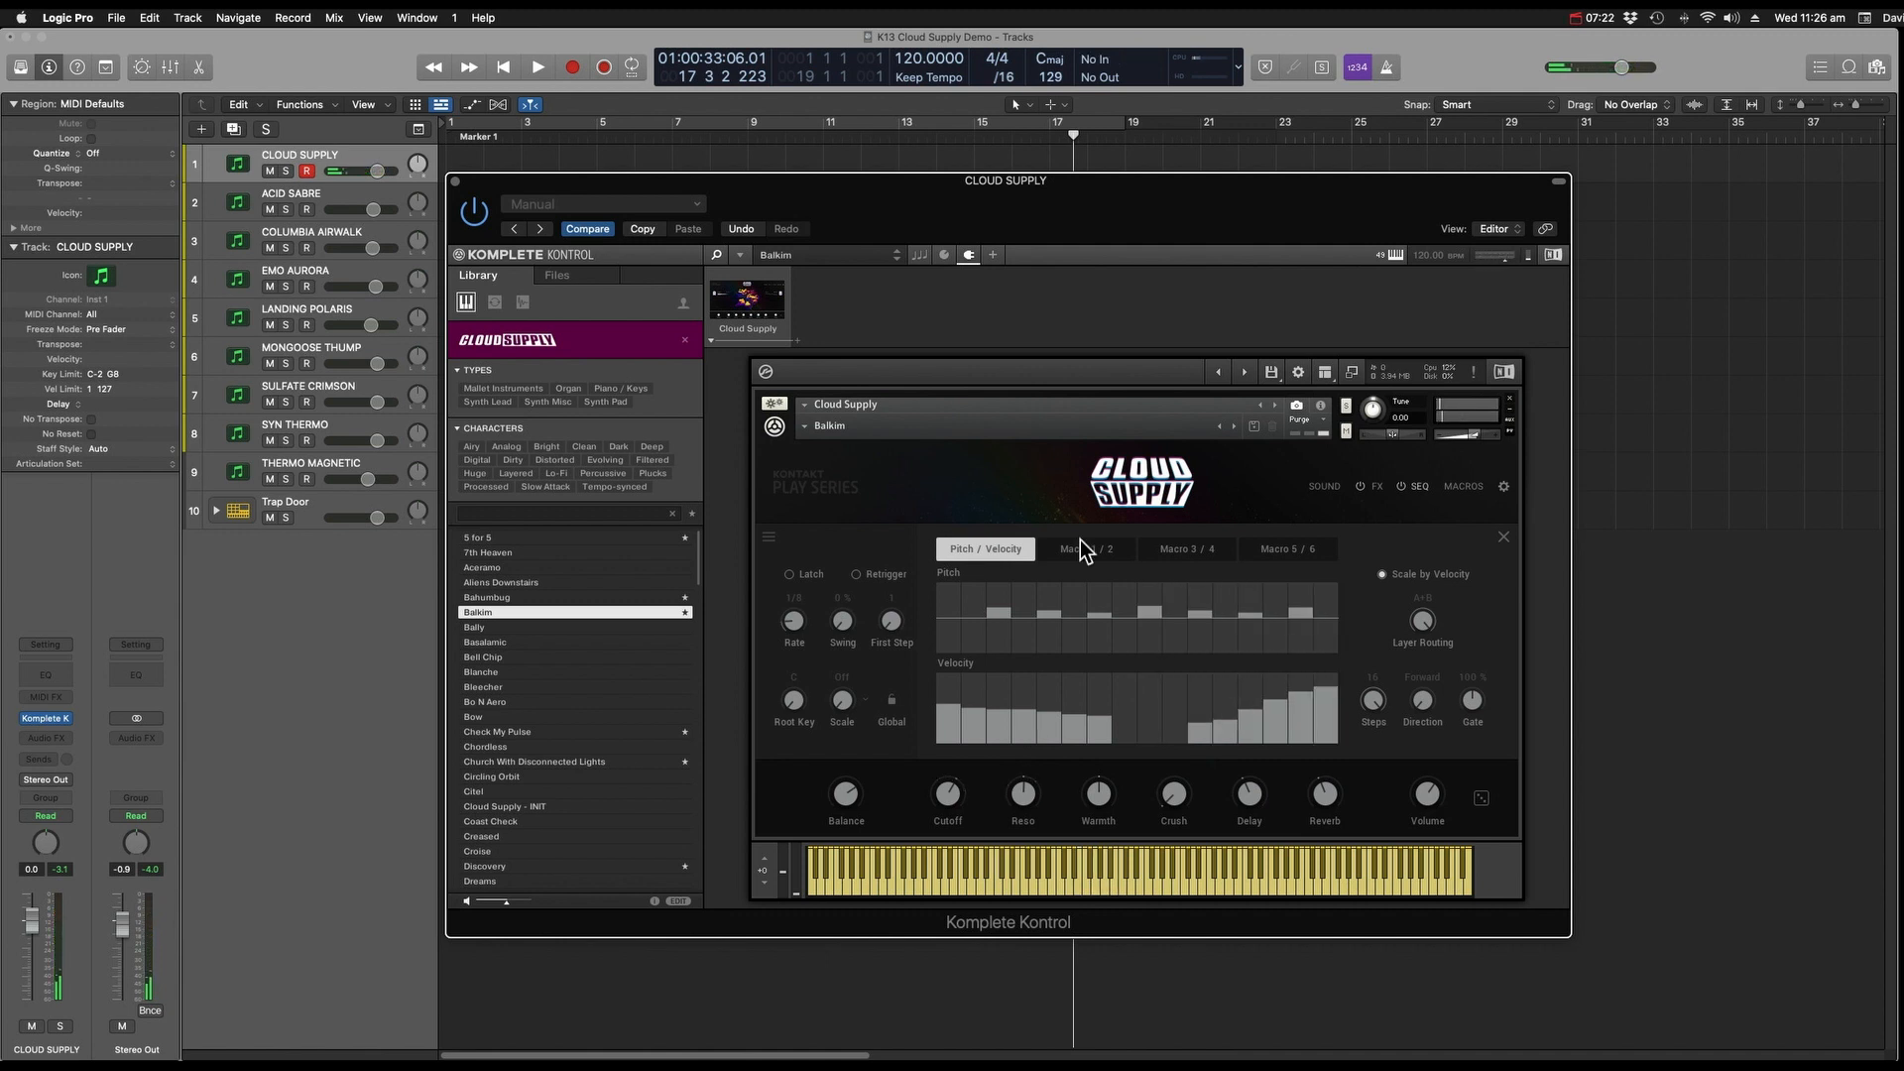
left_click(1108, 549)
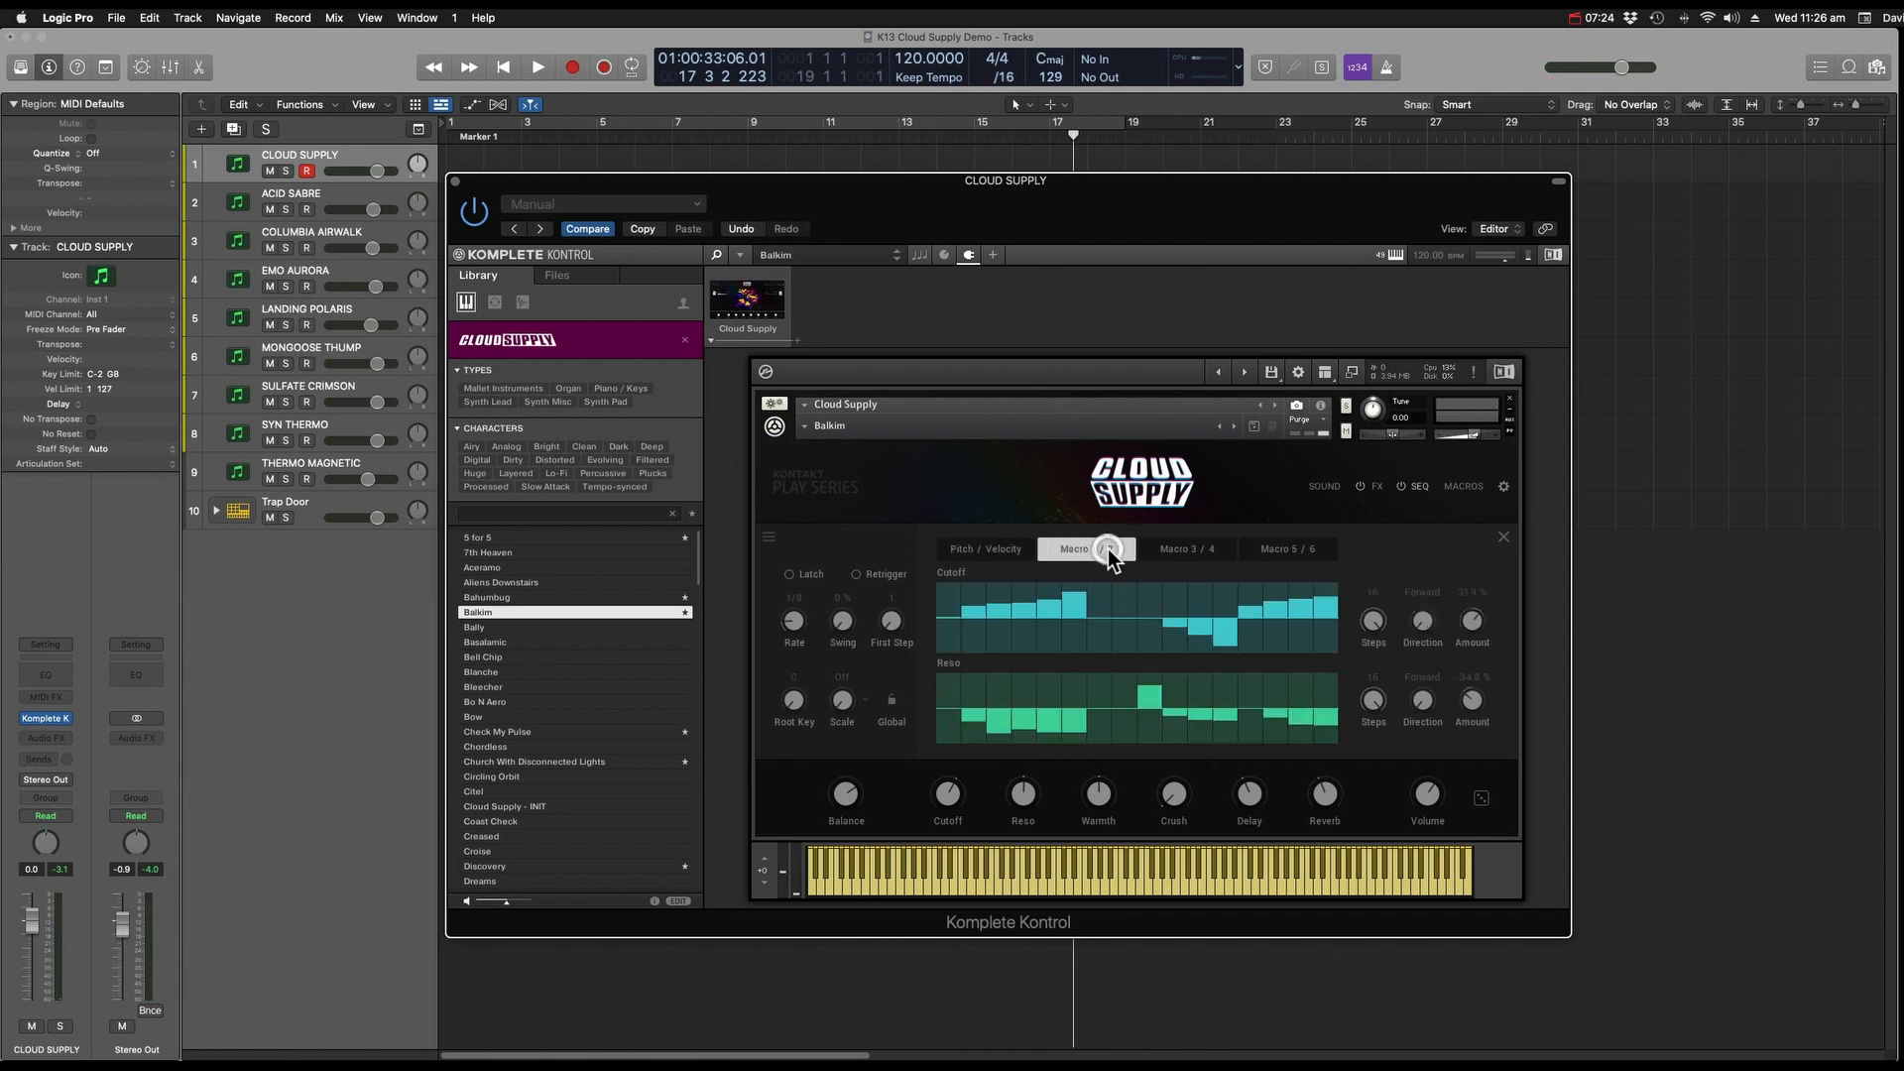
left_click(978, 551)
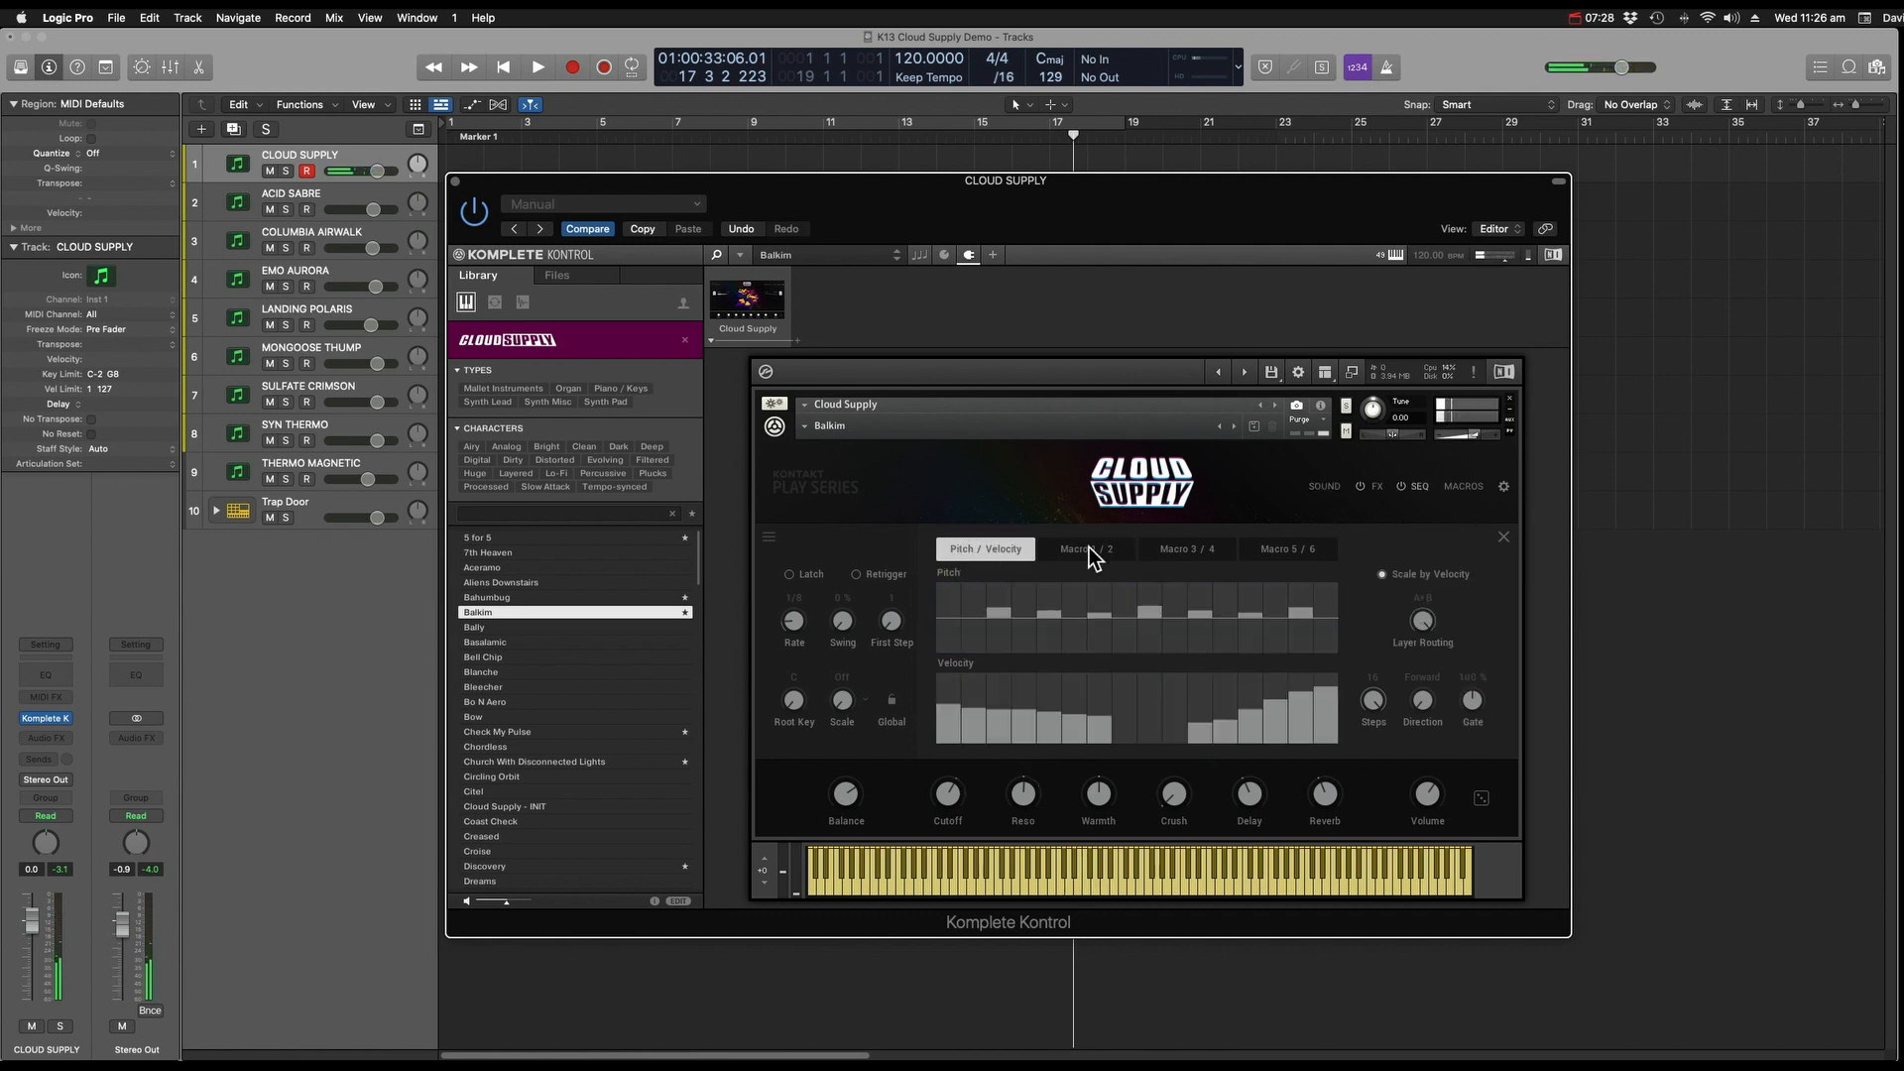
Compare the sequencer's Macro 1 / 2 and Pitch / Velocity patterns, and return to the instrument's main page.
left_click(1088, 549)
left_click(1009, 548)
left_click(1325, 487)
left_click(1327, 486)
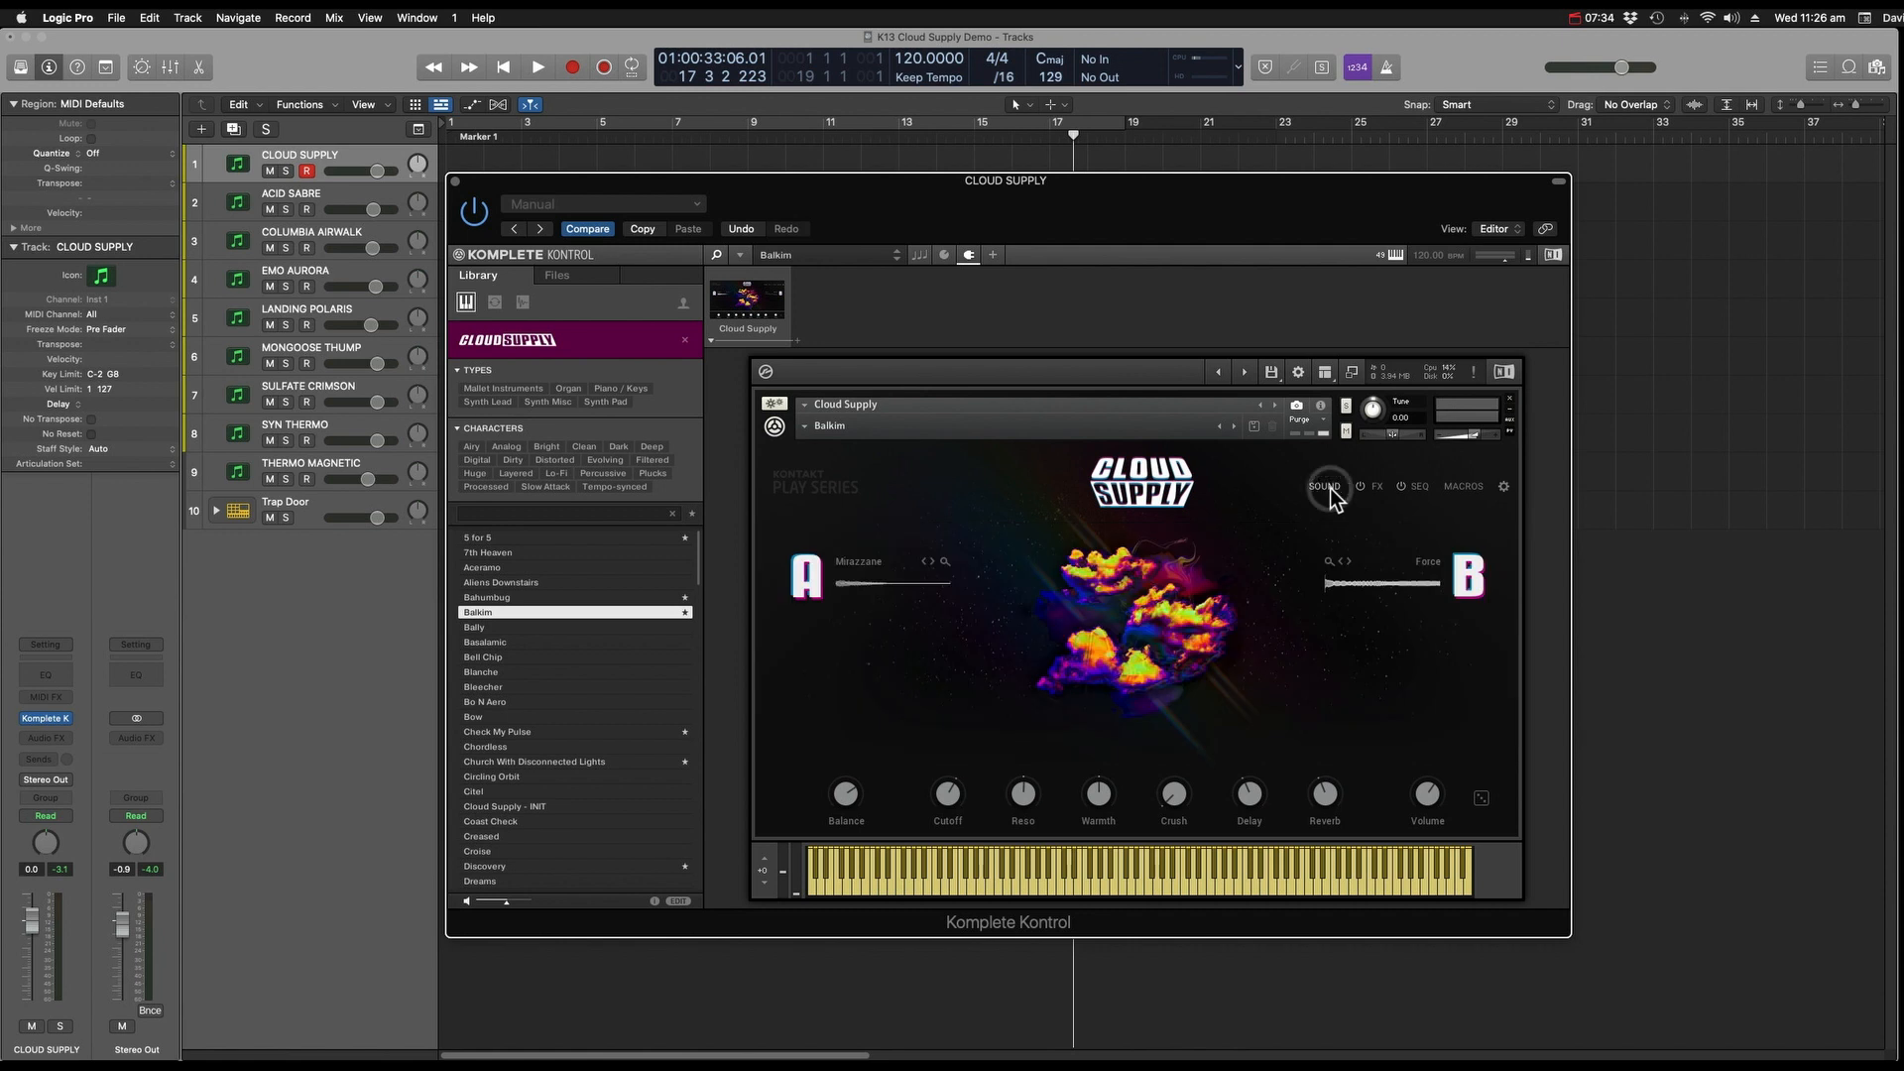
View the list of sounds available for layer A and its layer settings, and return to the main page.
left_click(864, 564)
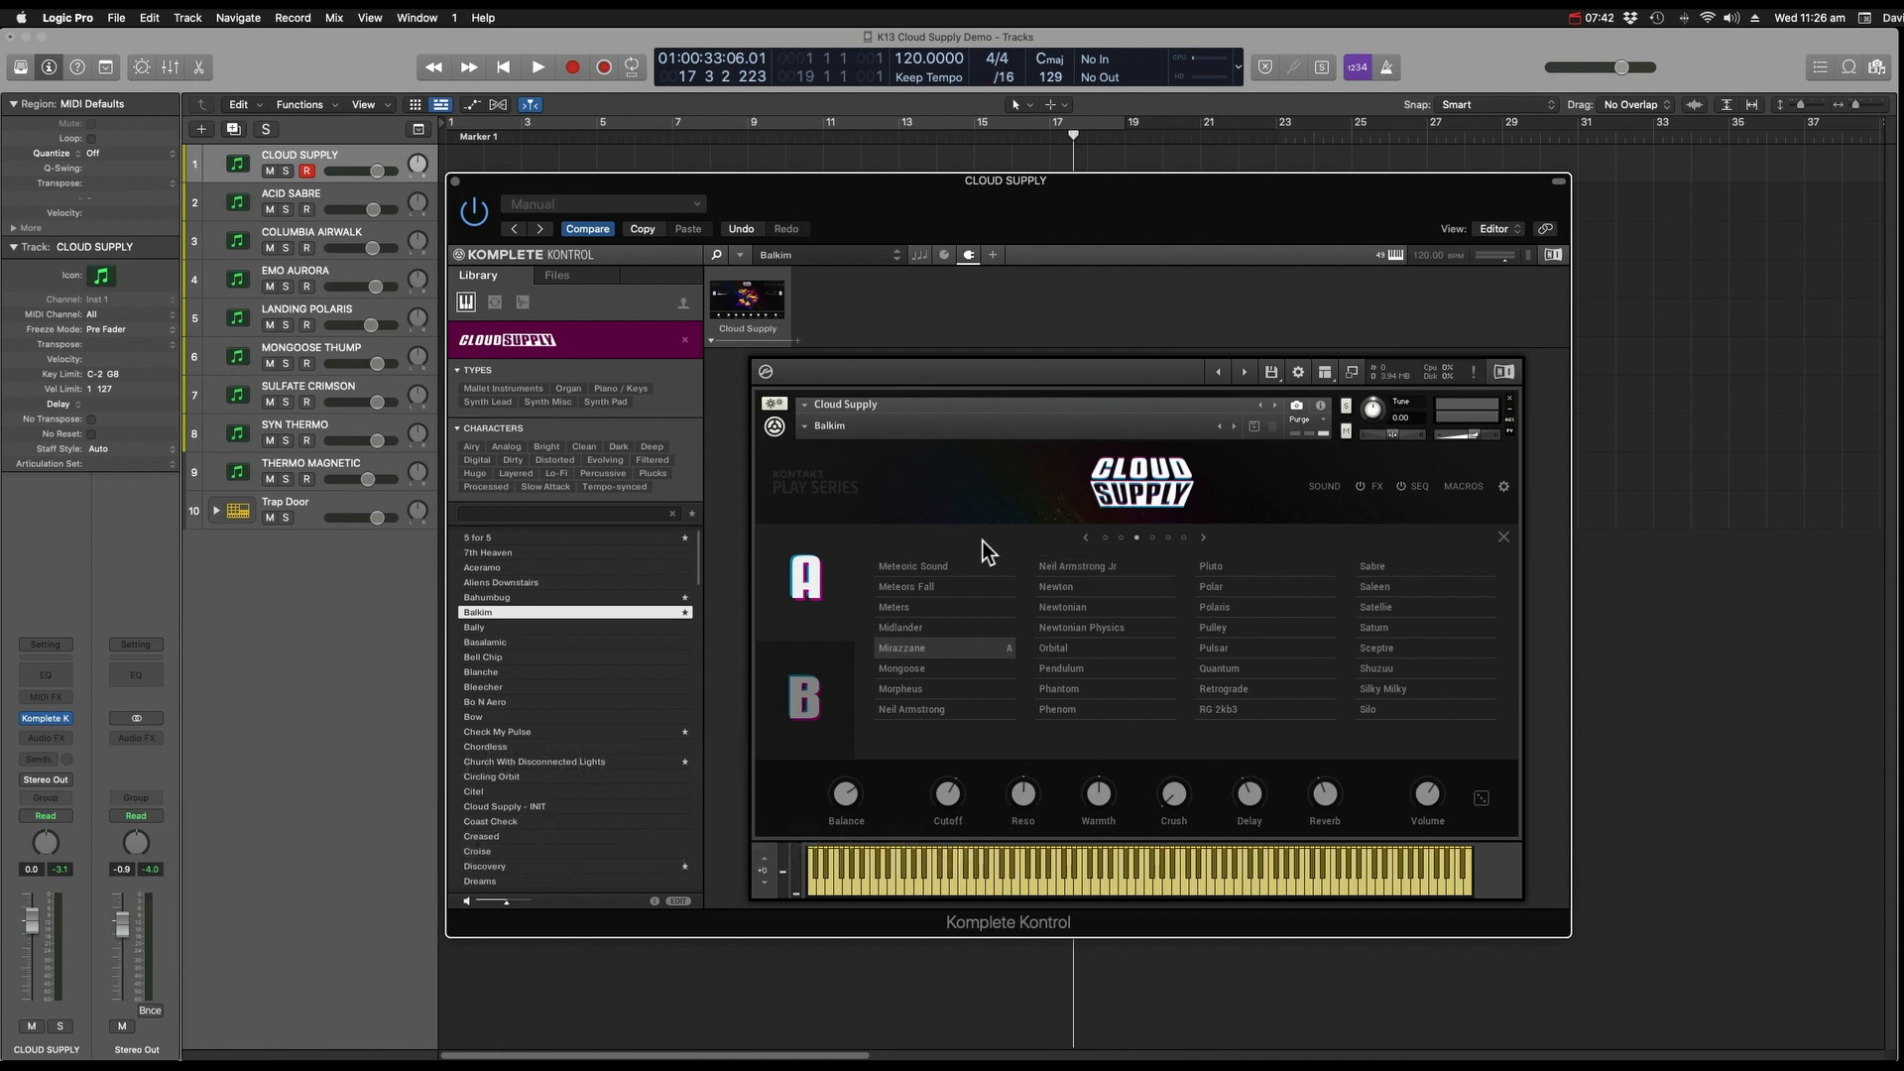
left_click(1316, 488)
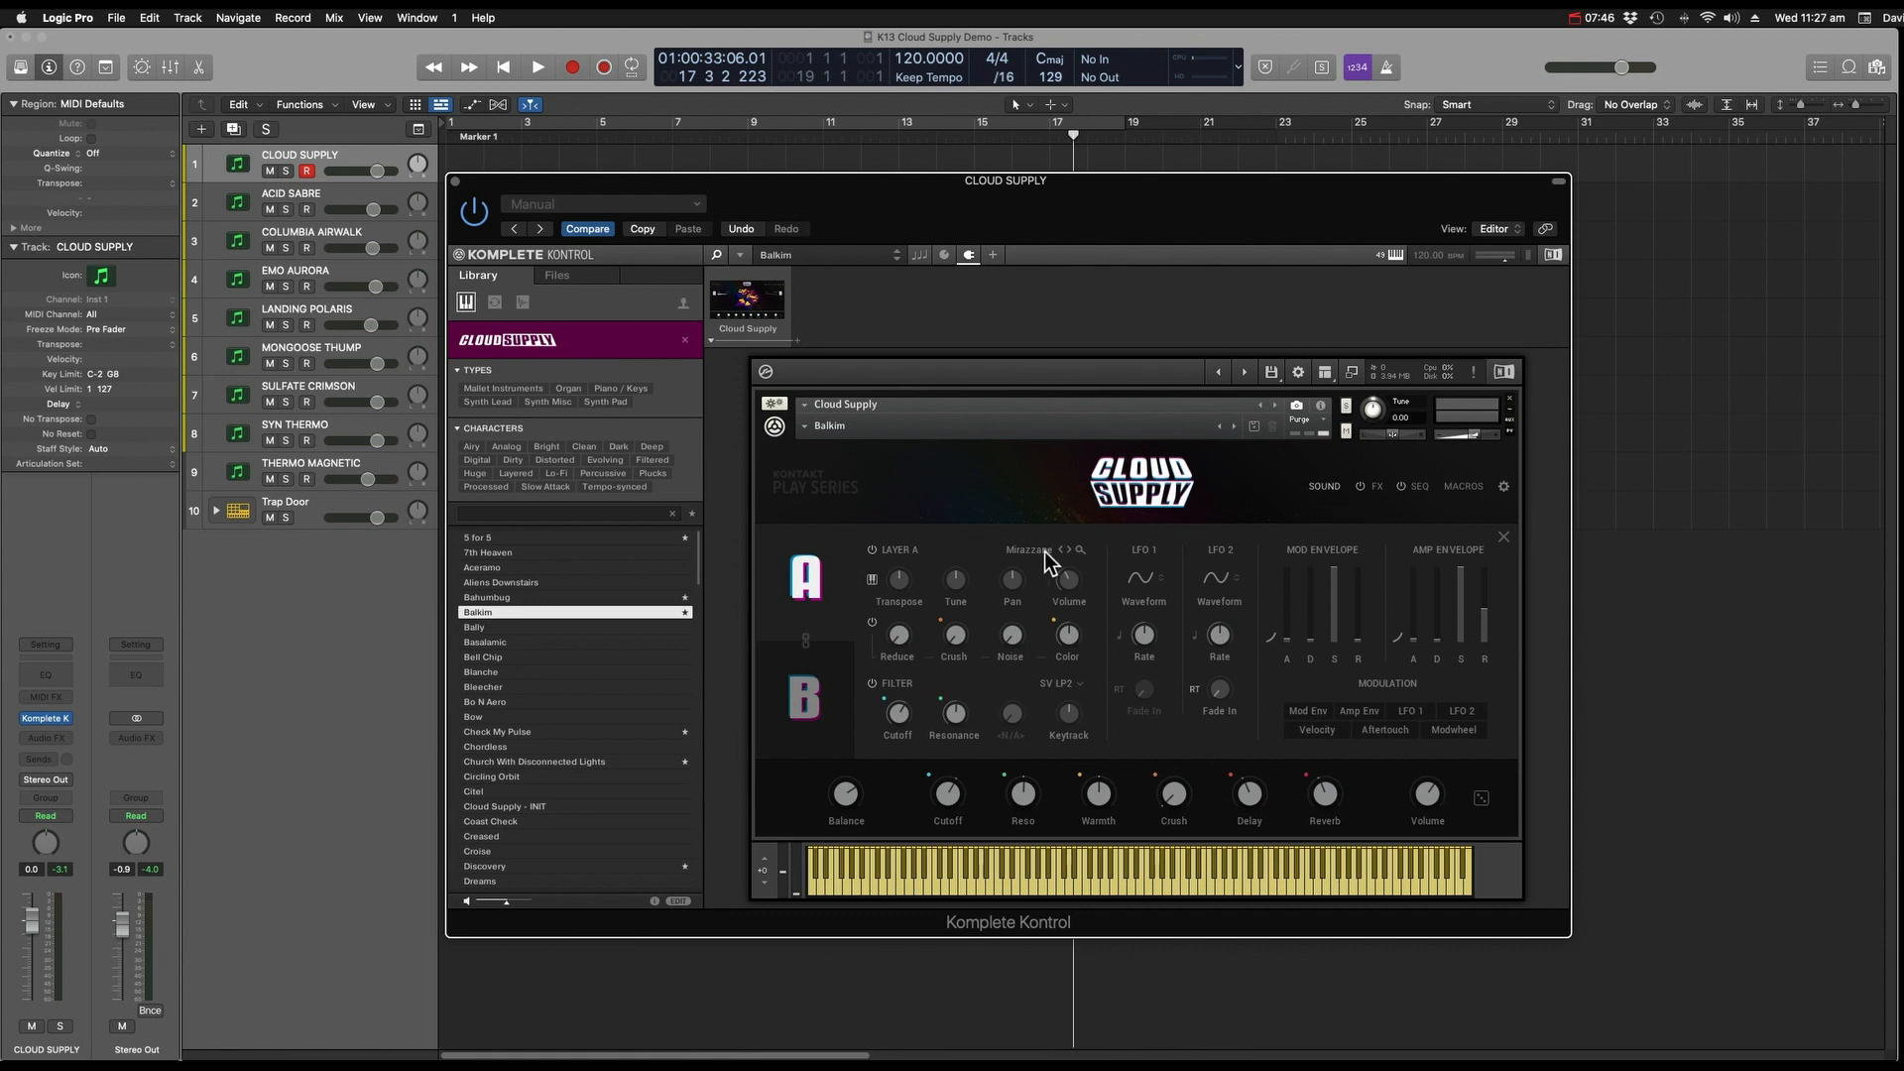
left_click(1330, 487)
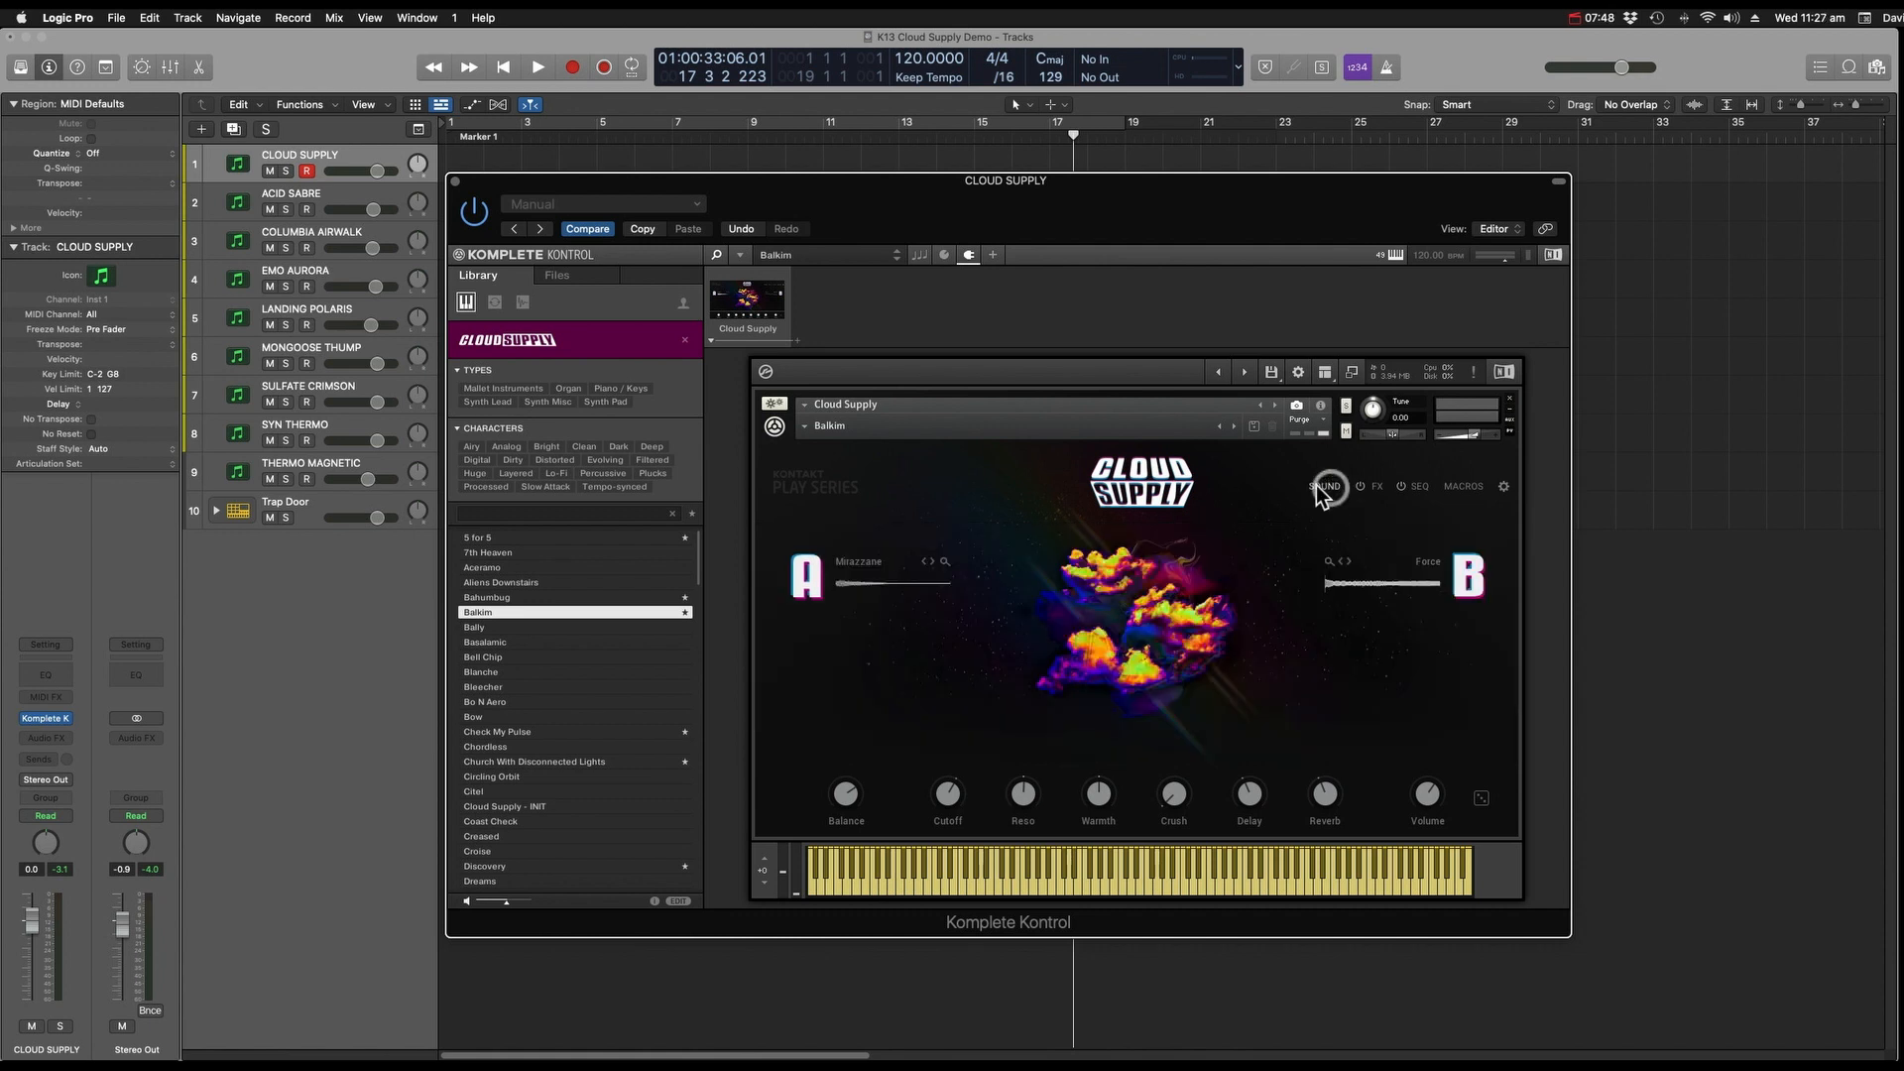
Audition other sounds for layer A, including Neil Armstrong and Retrograde, load Polaris, and return to the main page.
left_click(934, 562)
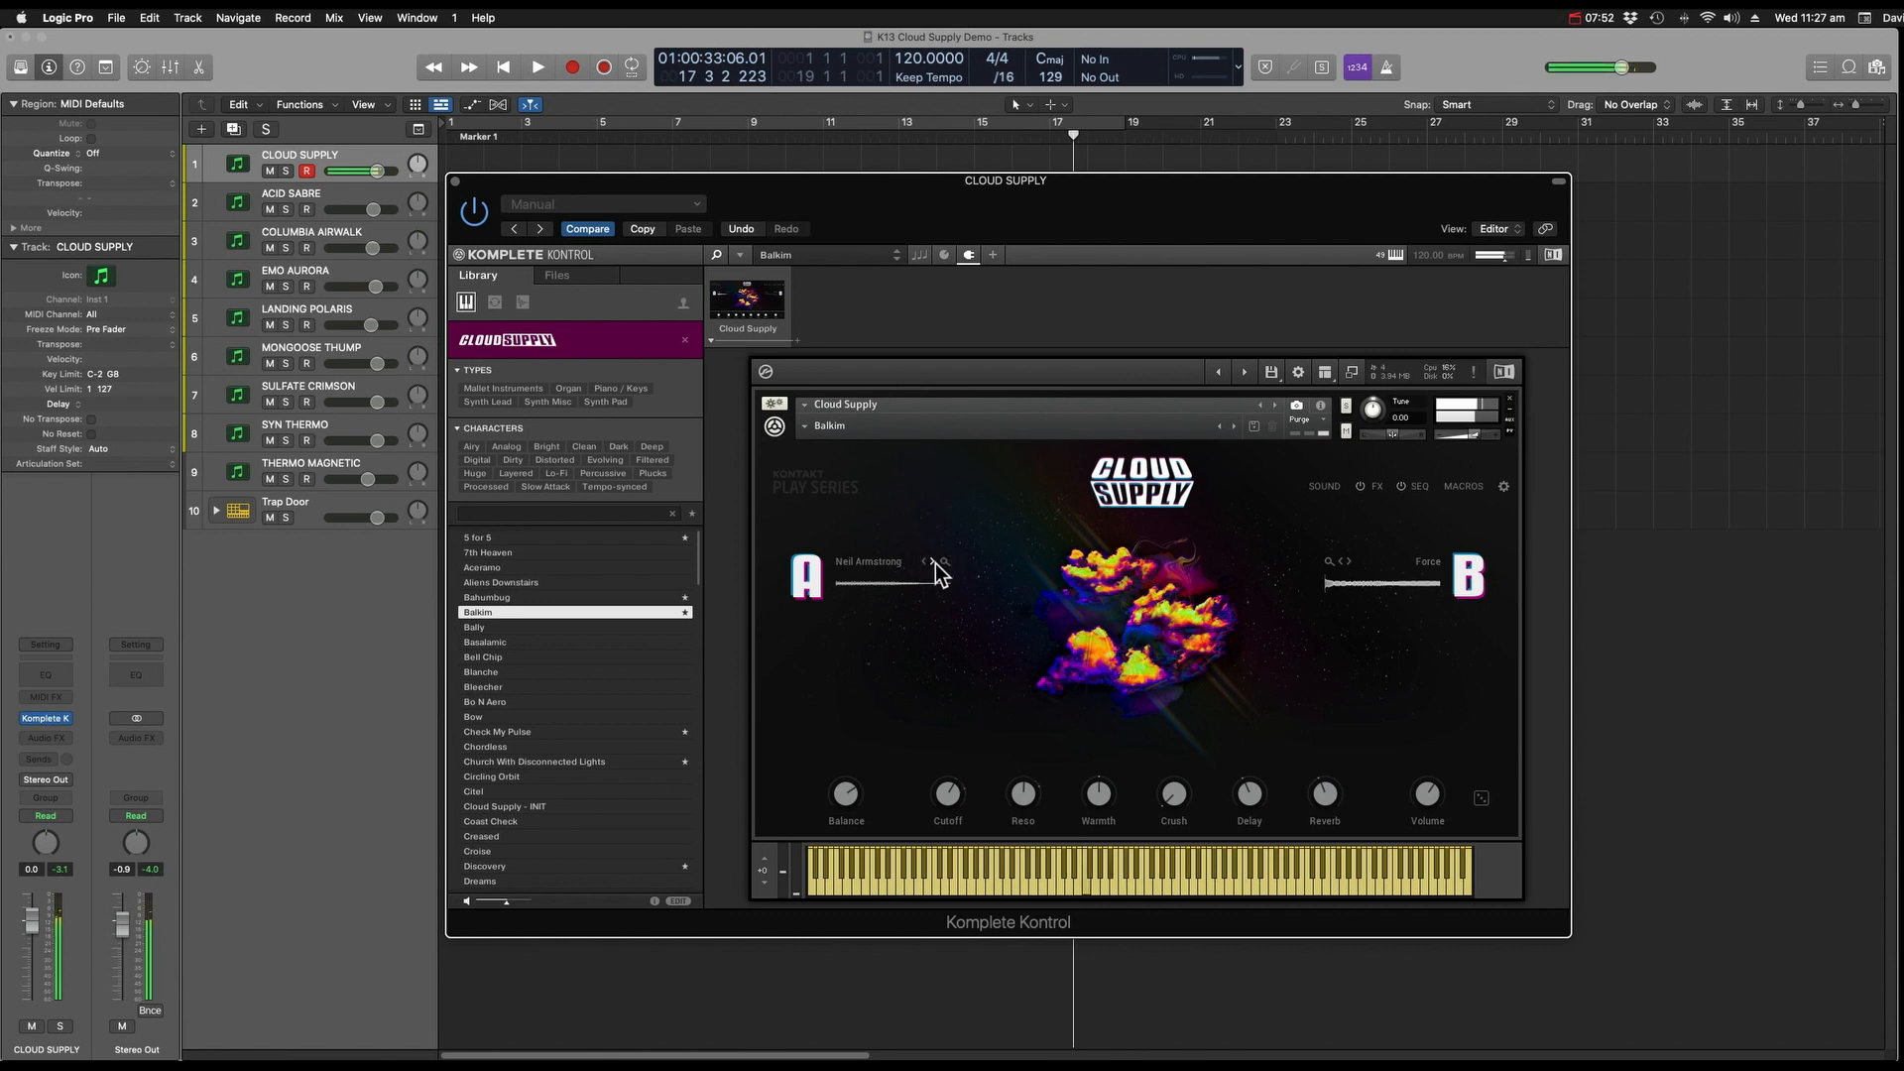
left_click(932, 562)
left_click(869, 563)
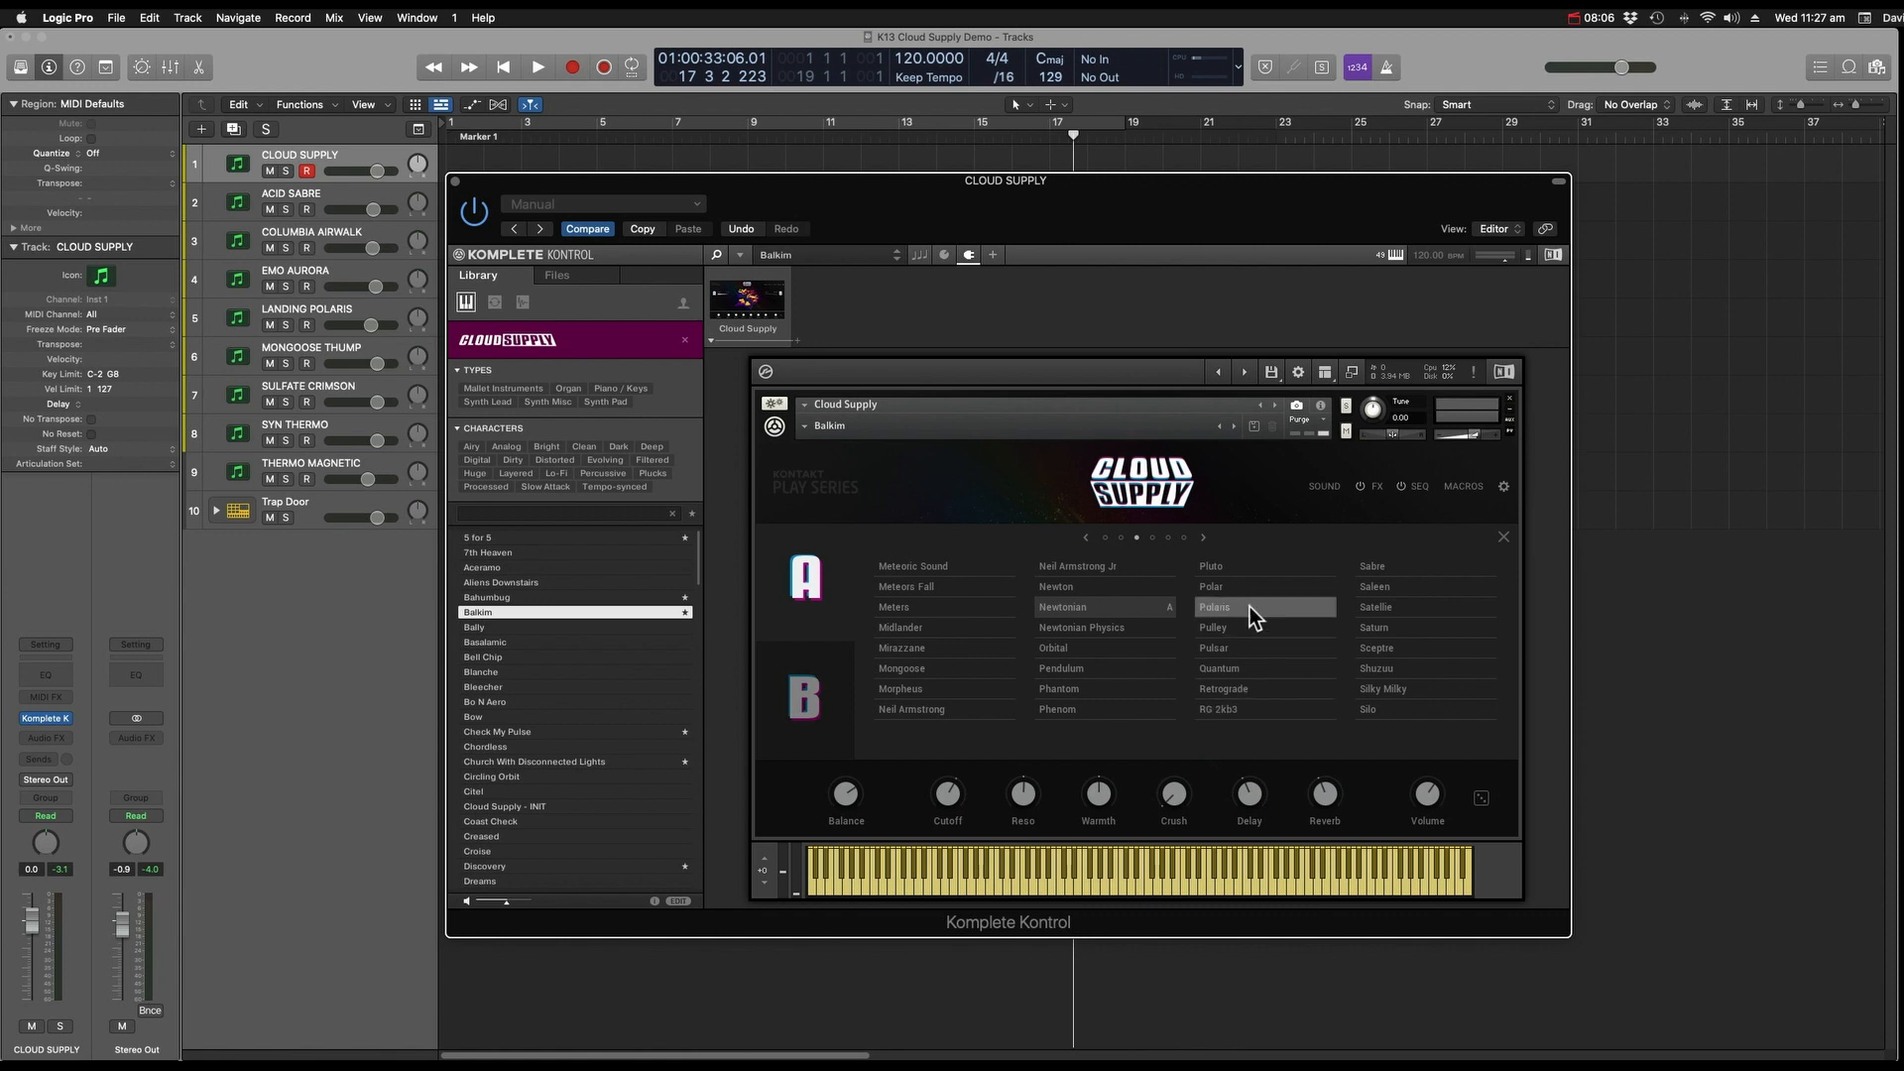
left_click(1250, 687)
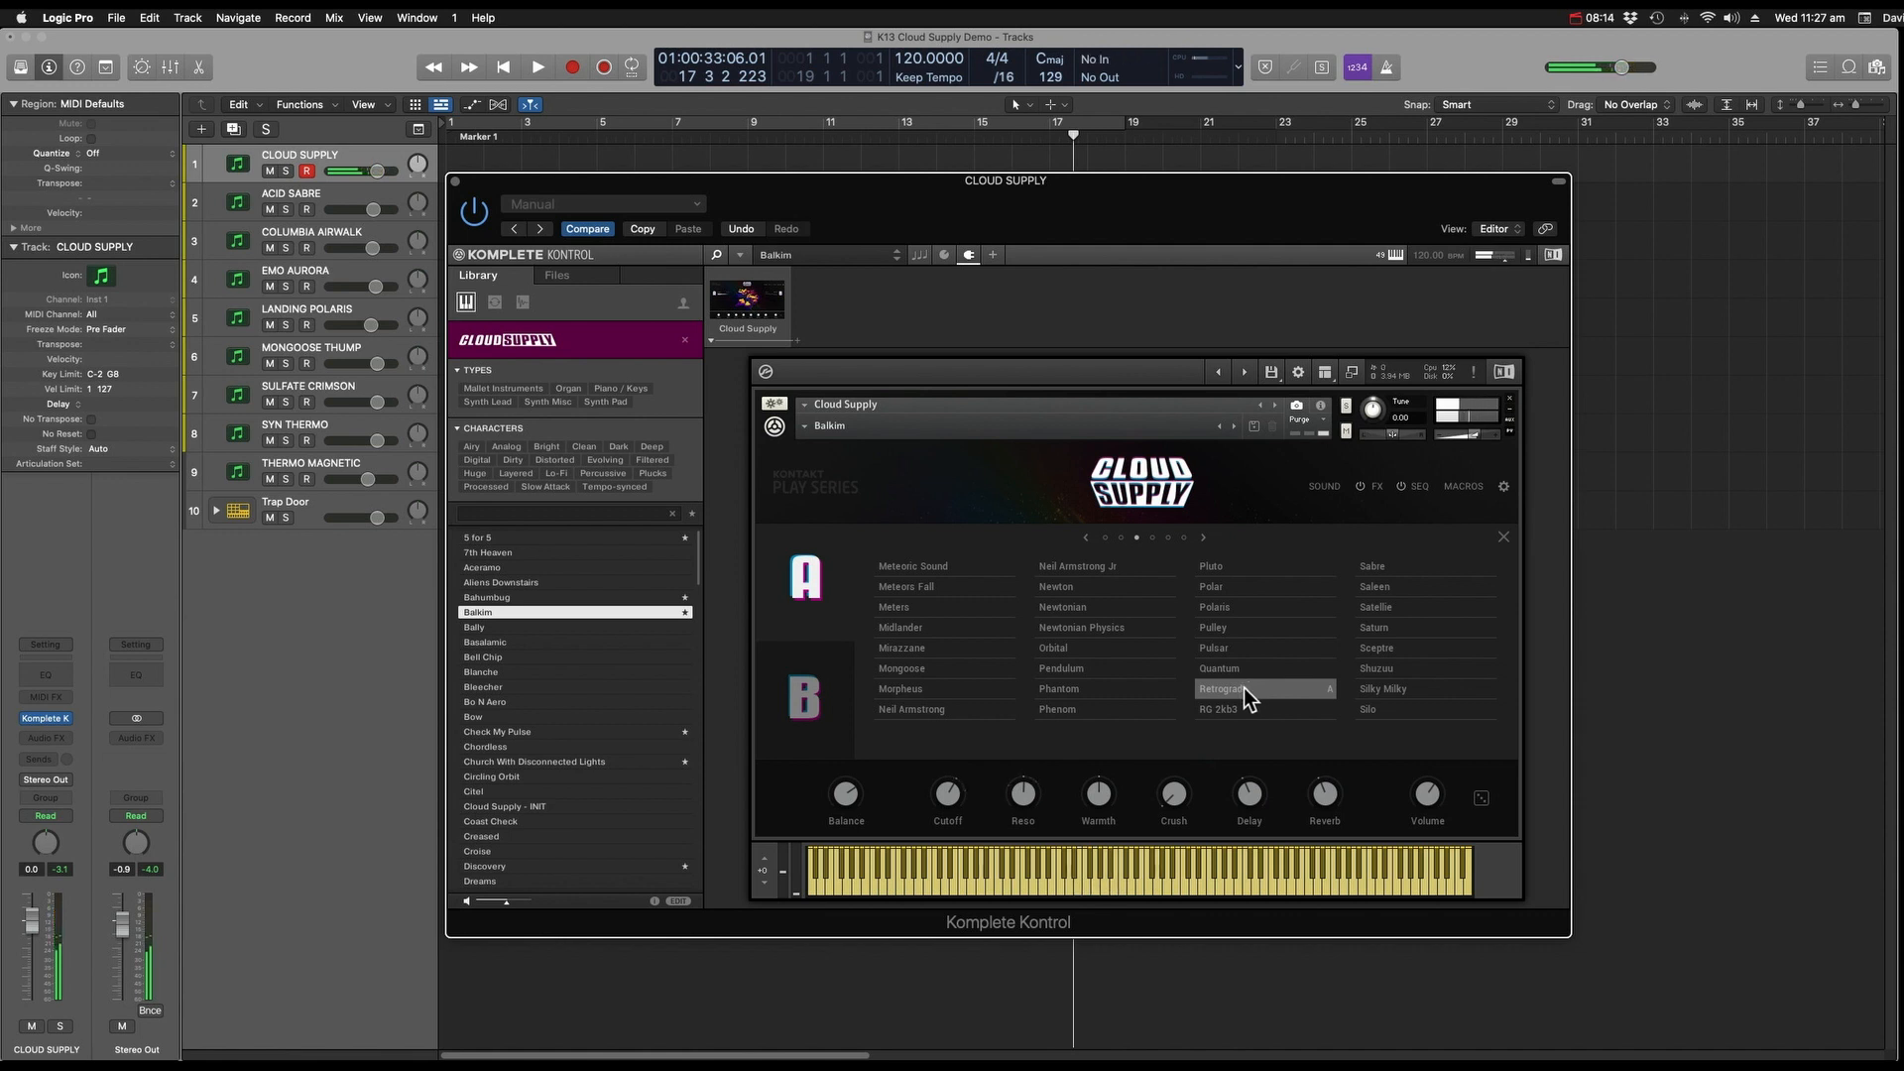
left_click(1269, 613)
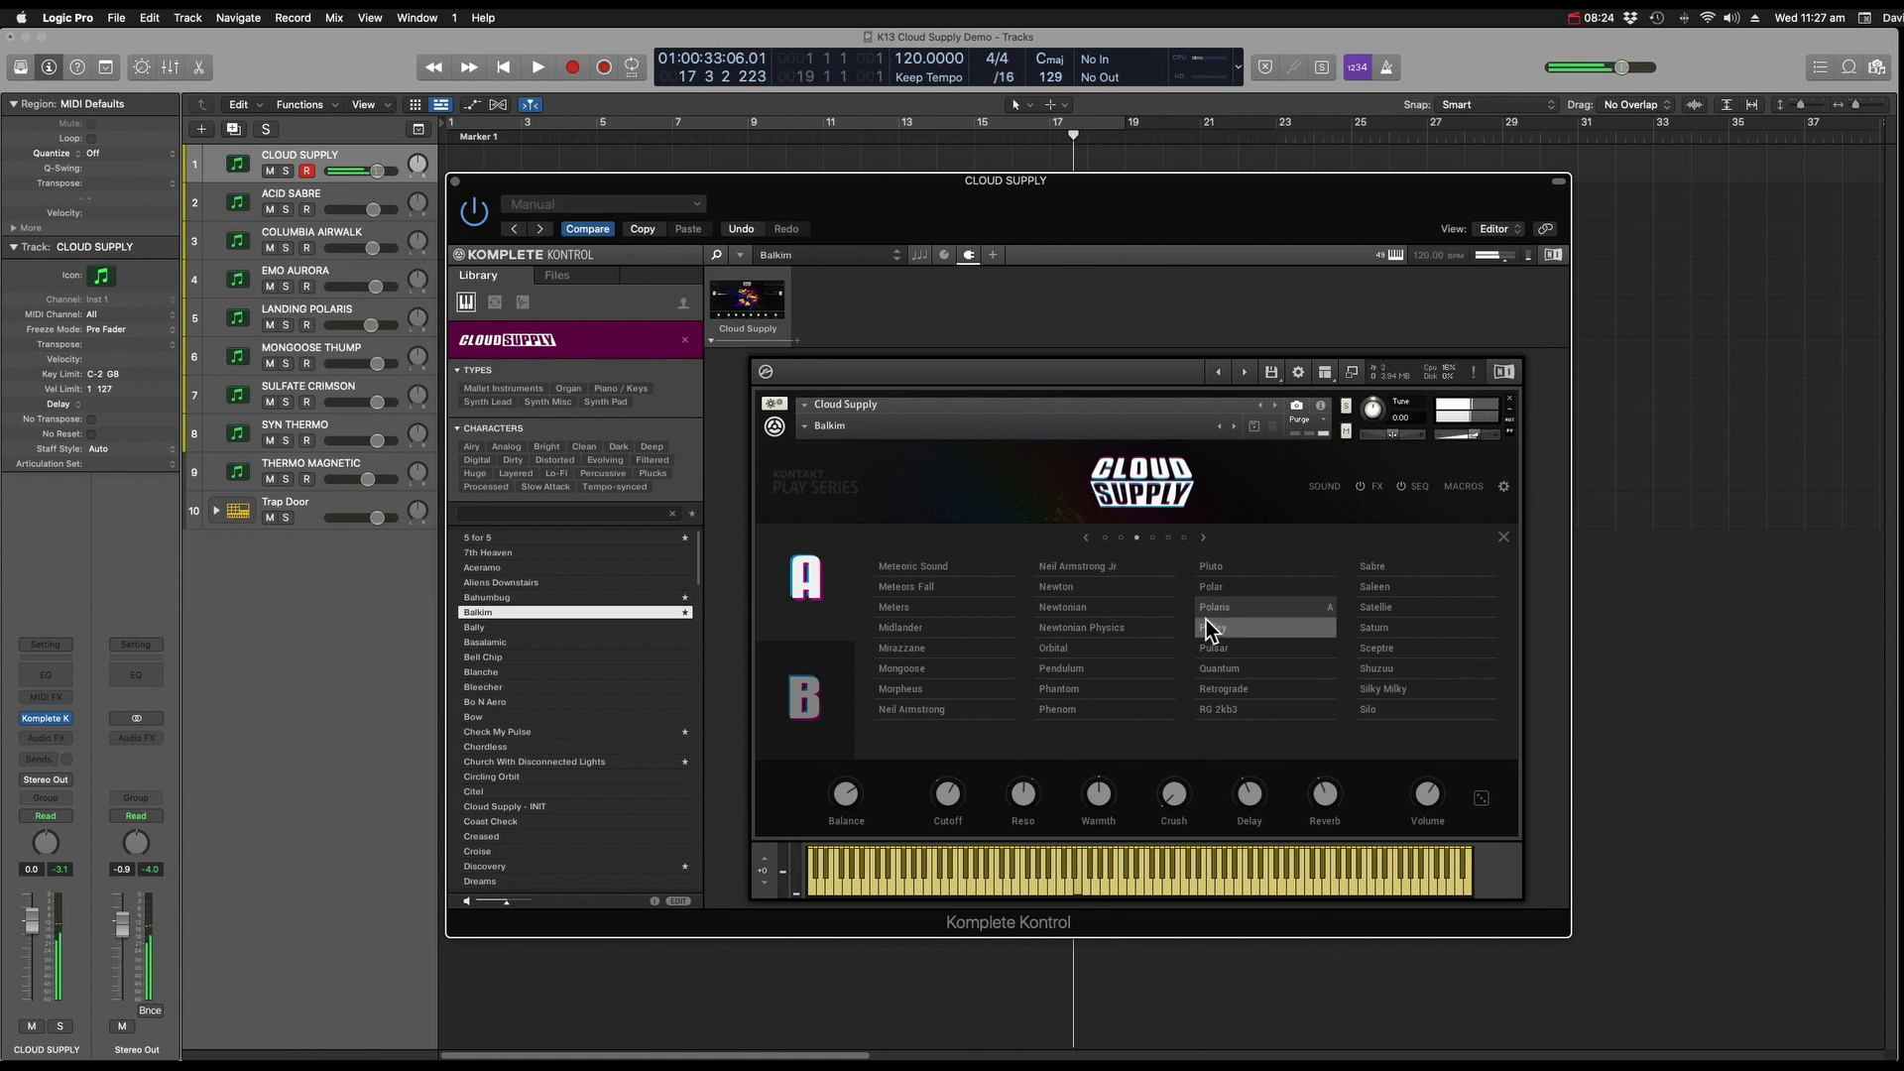
left_click(1324, 488)
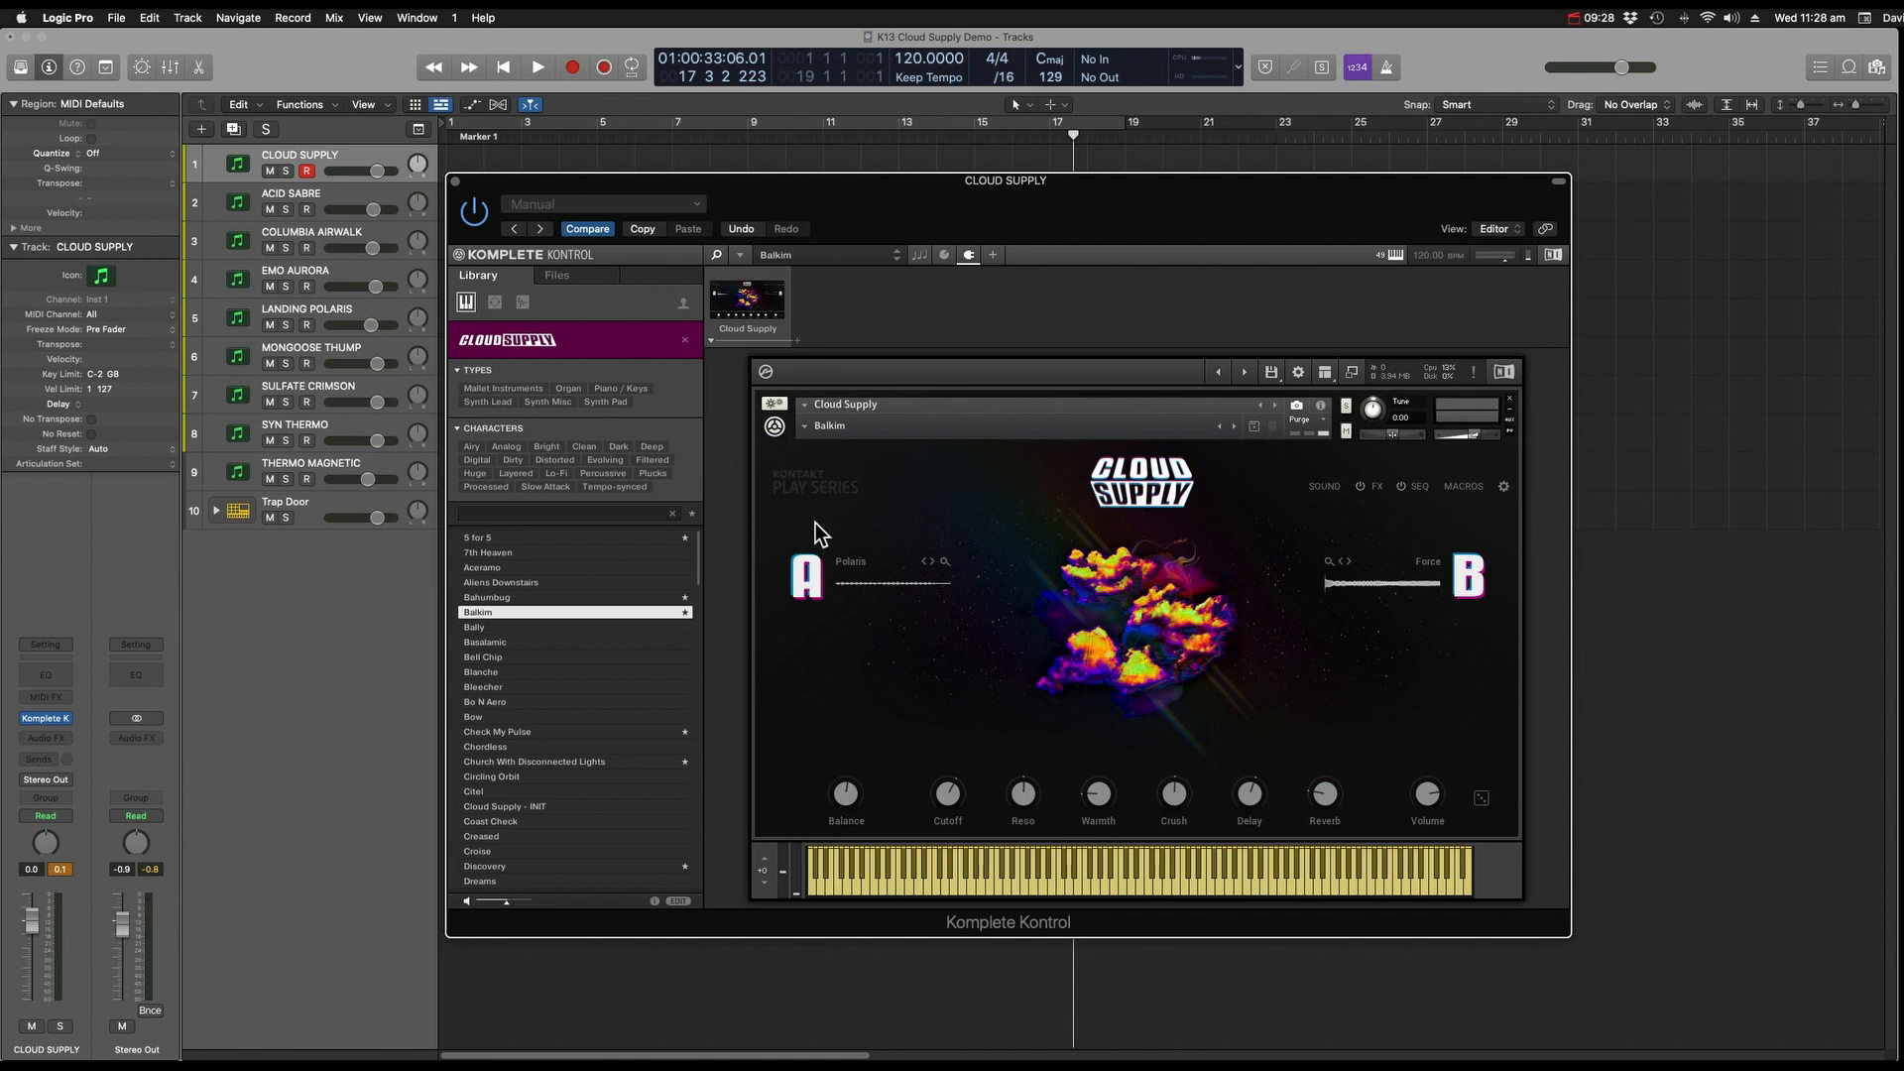
Save the edited sound as a new preset named DJT POLARIS FORCE.
left_click(742, 260)
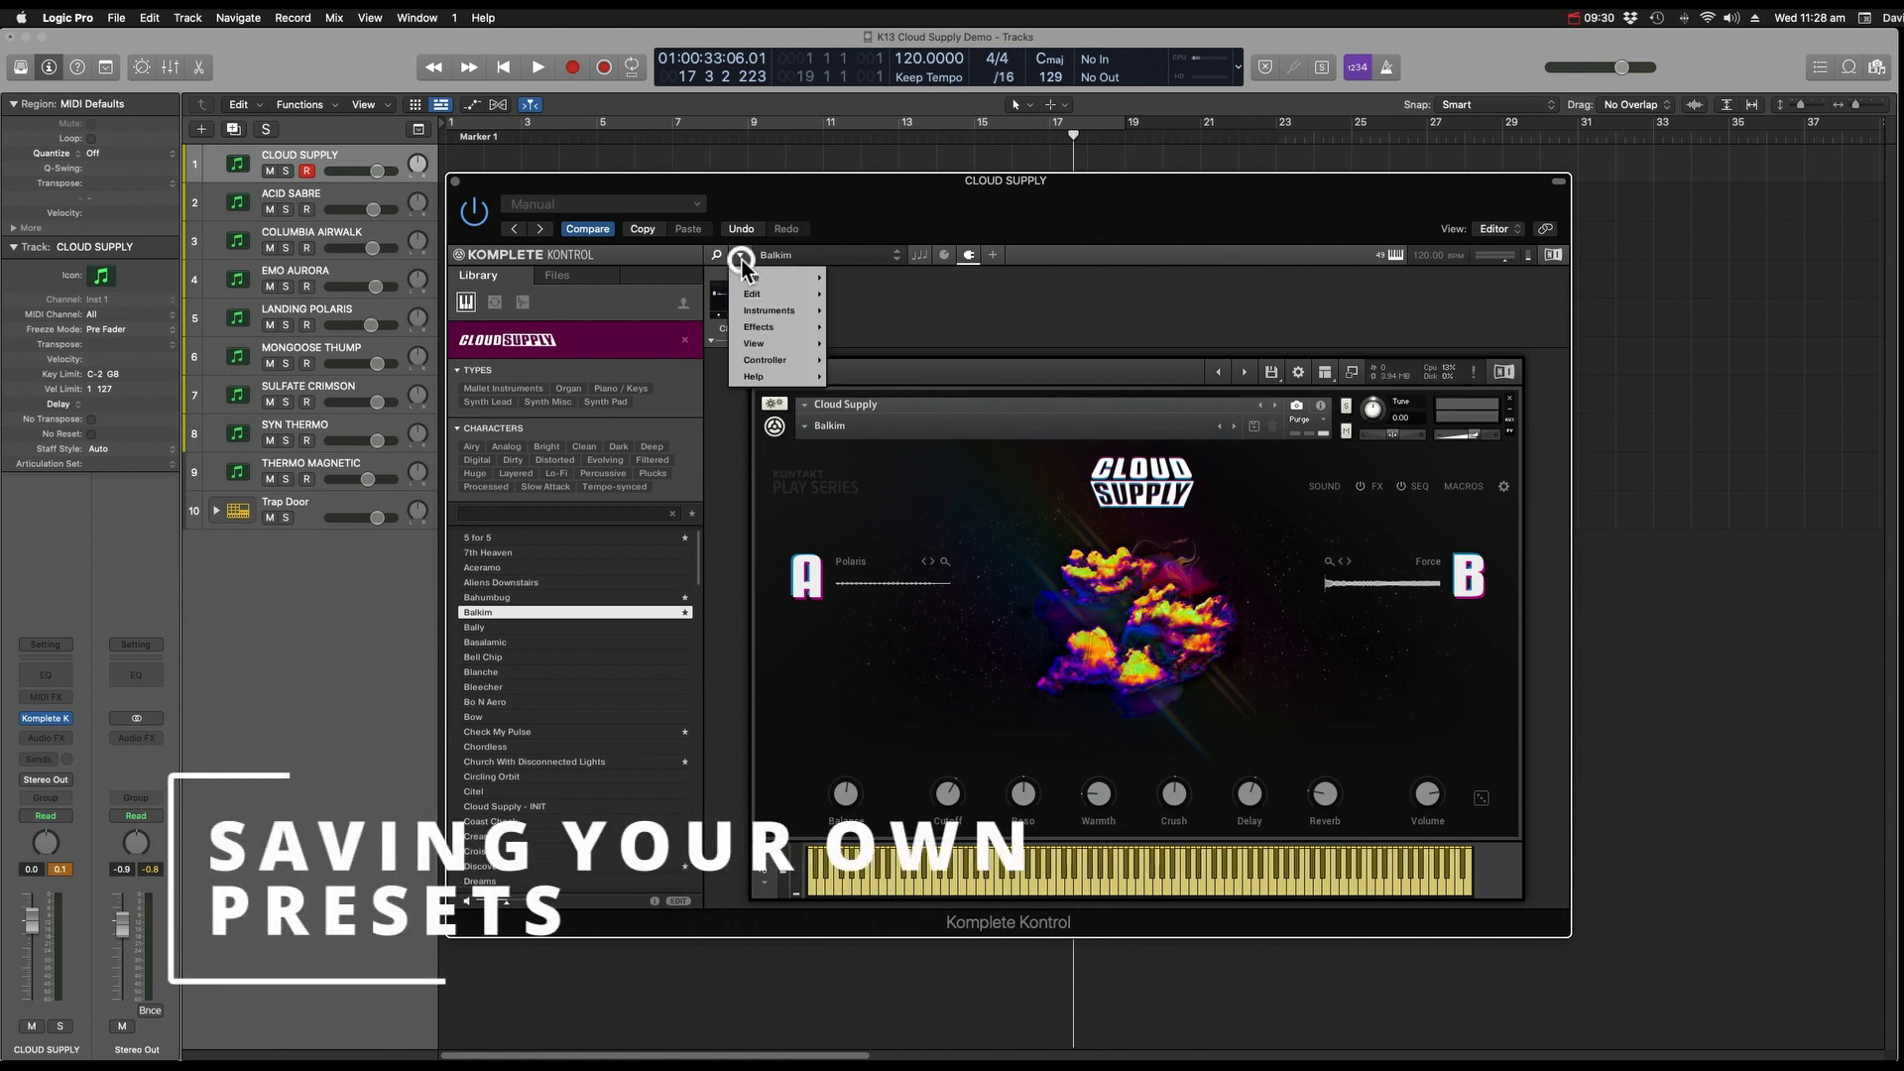
mouse_move(748, 282)
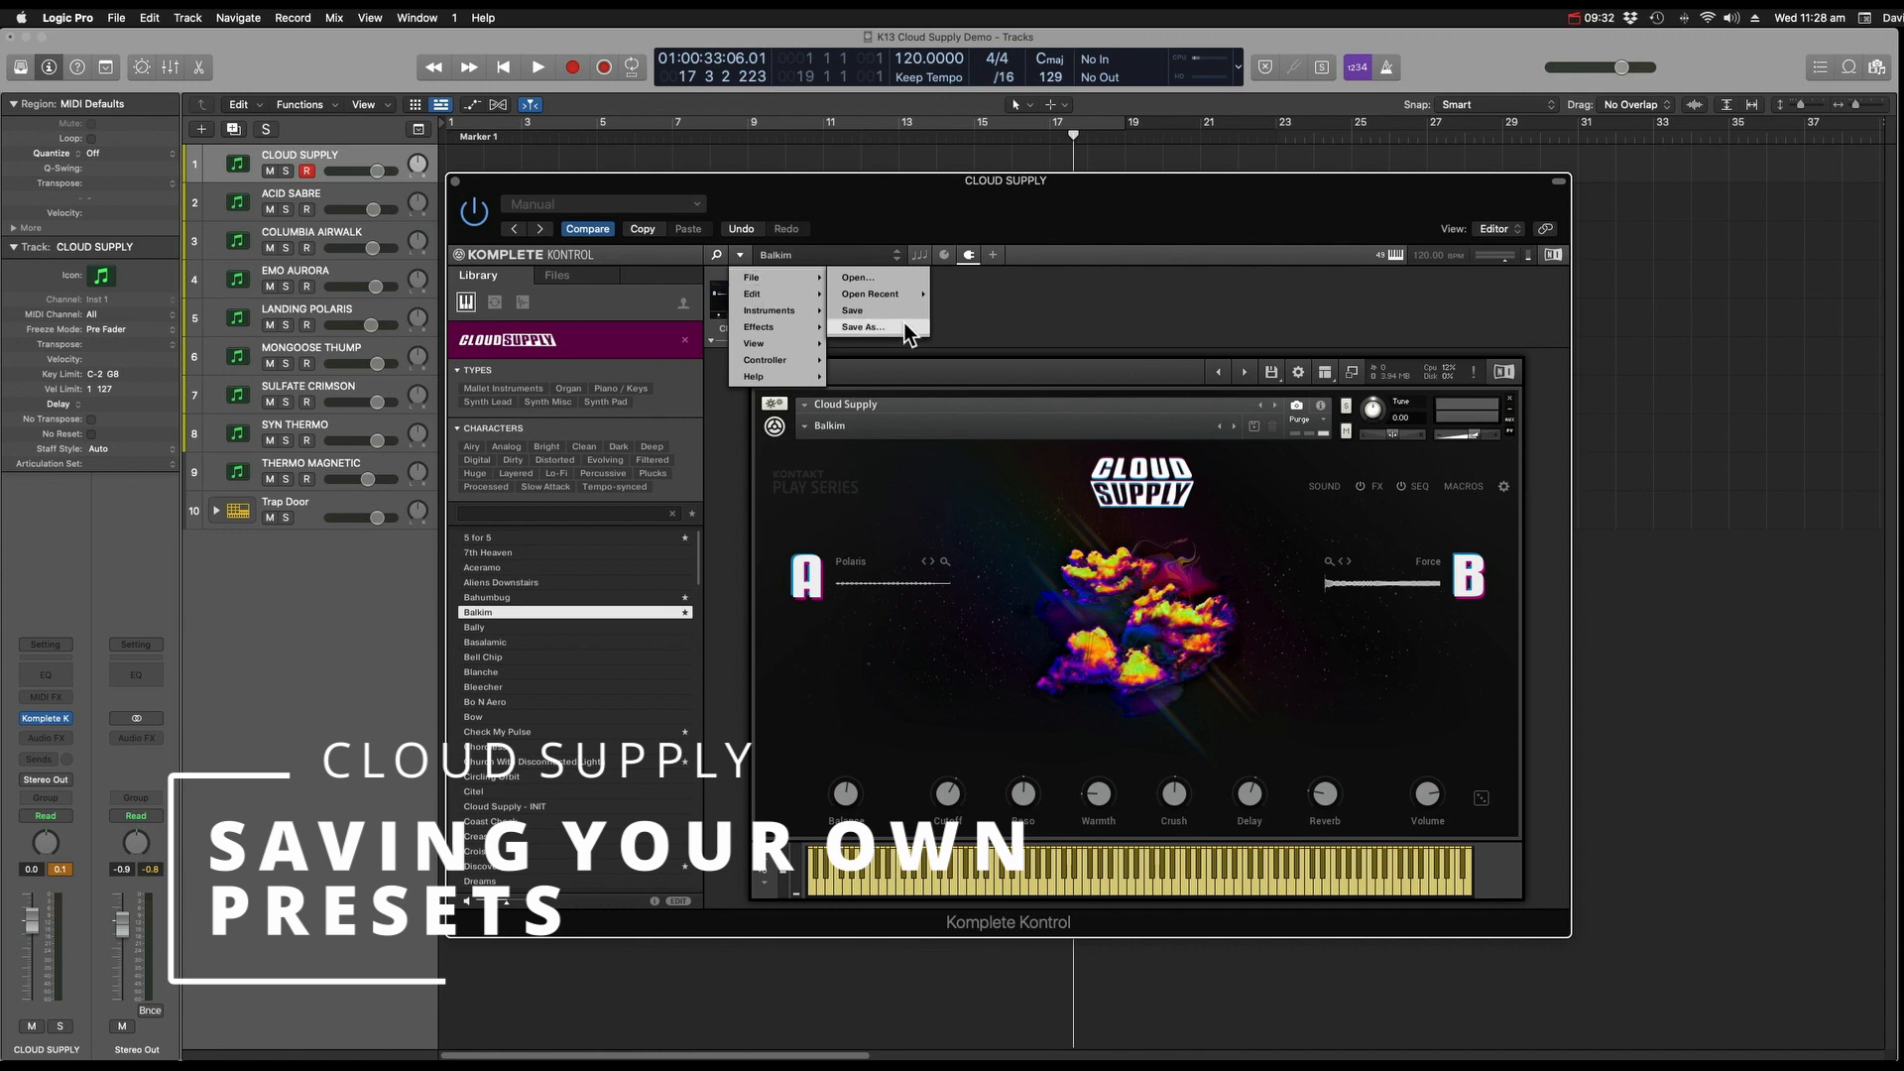
left_click(862, 327)
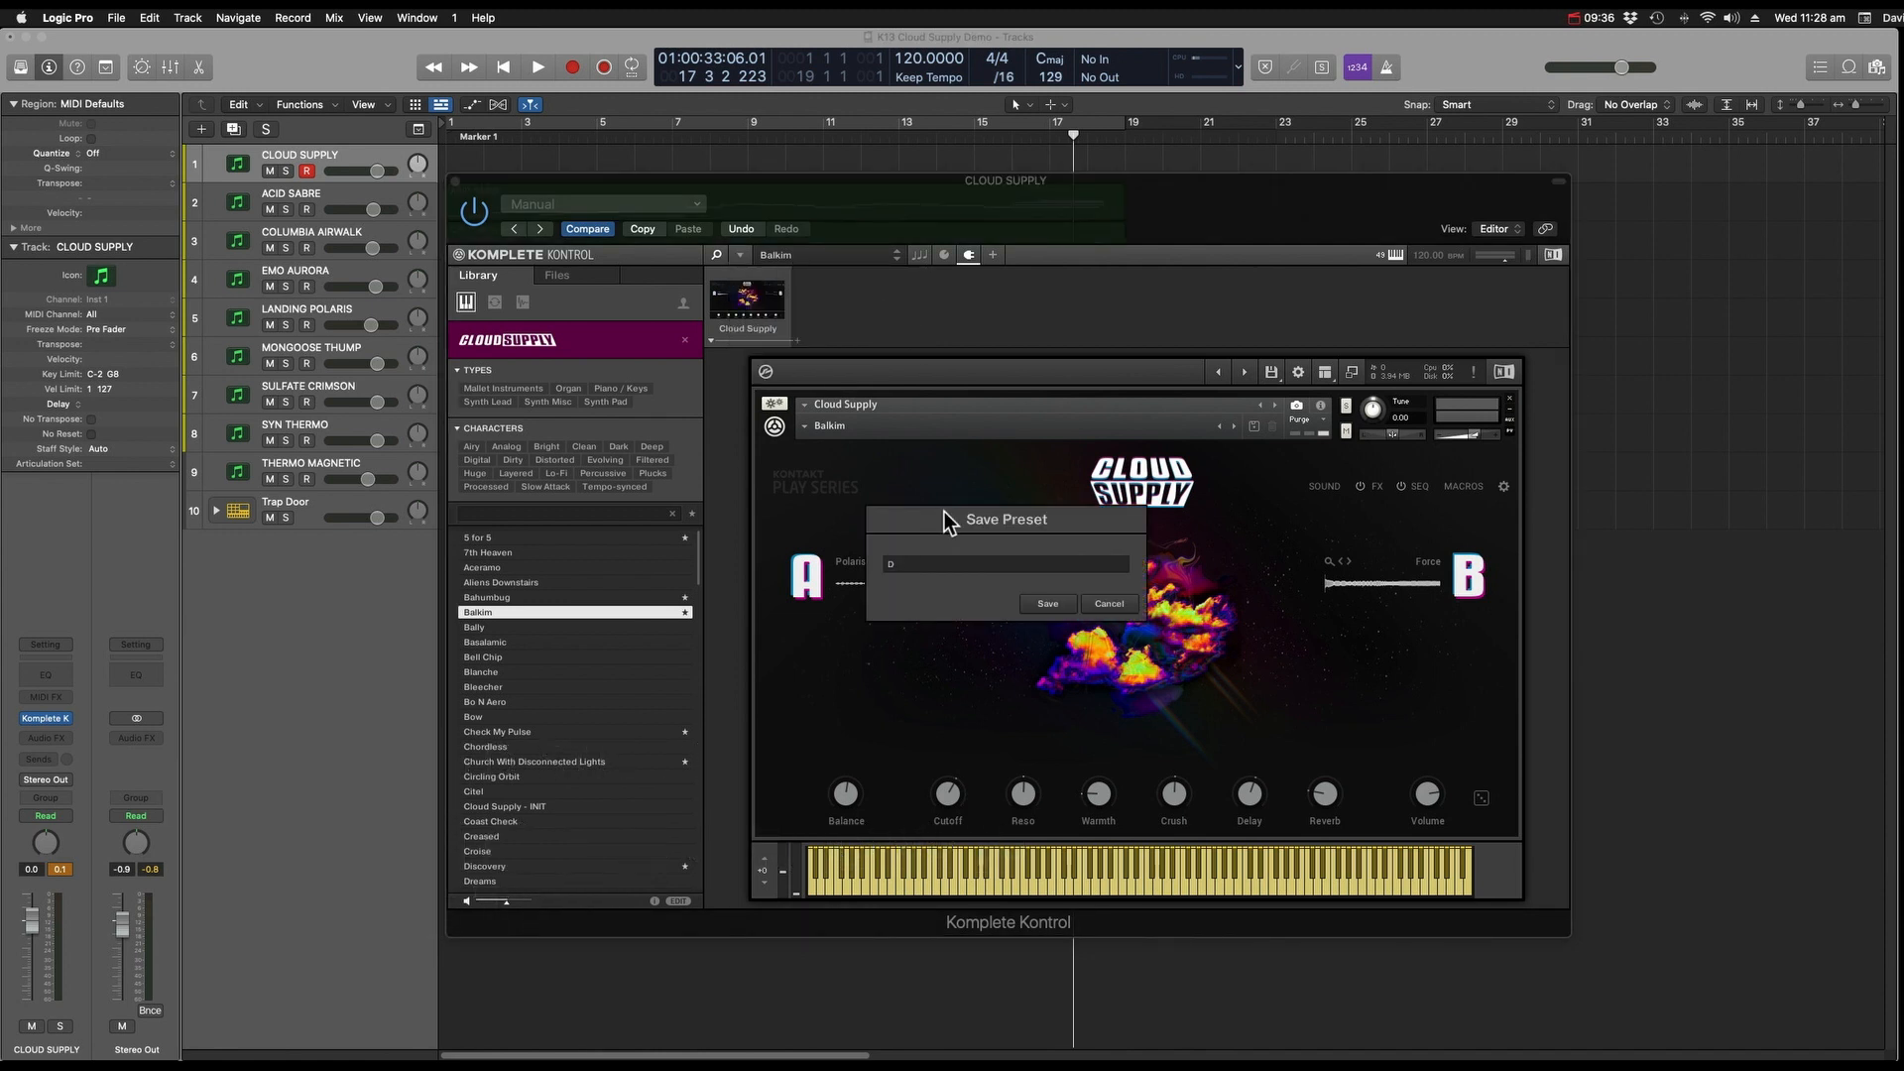
type("DJT POLARIS FORCE")
key("Return")
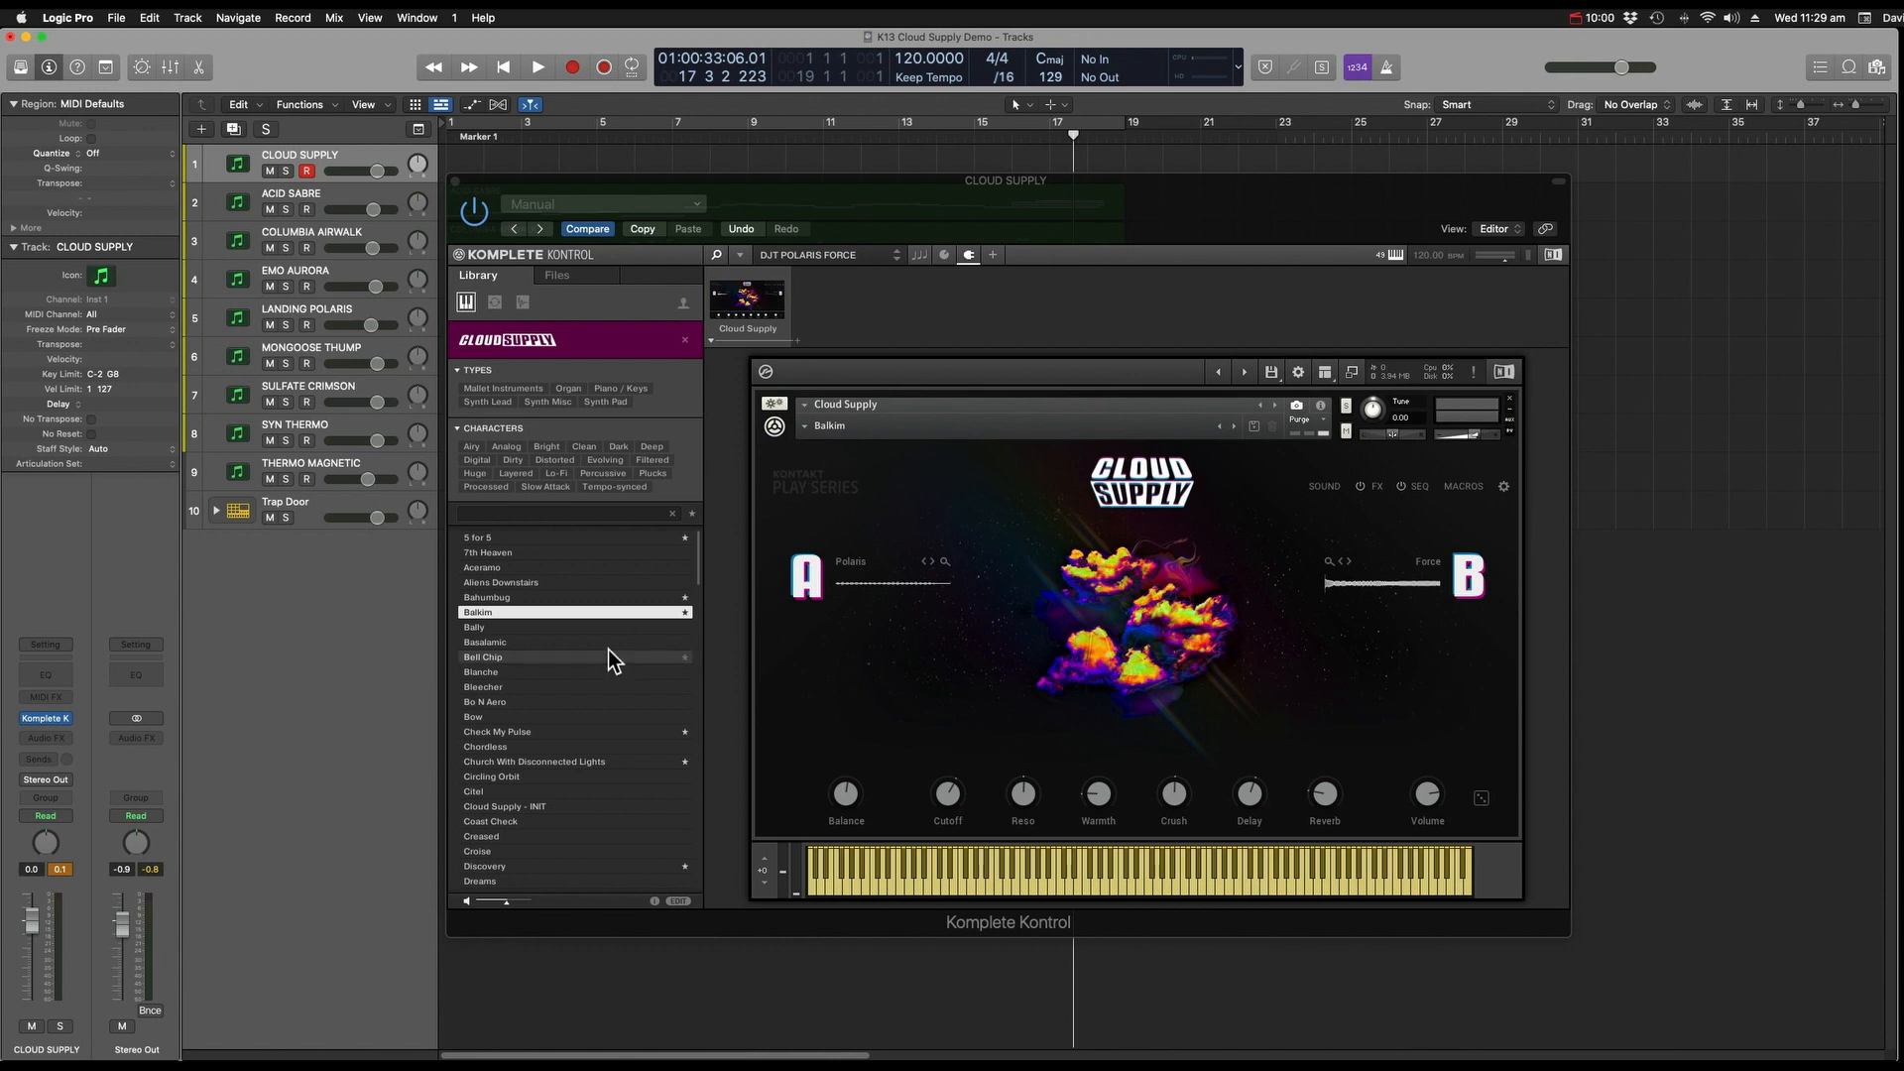
View the saved user presets in the library, and return to the factory presets filtered to favourites.
key("Down")
key("Down")
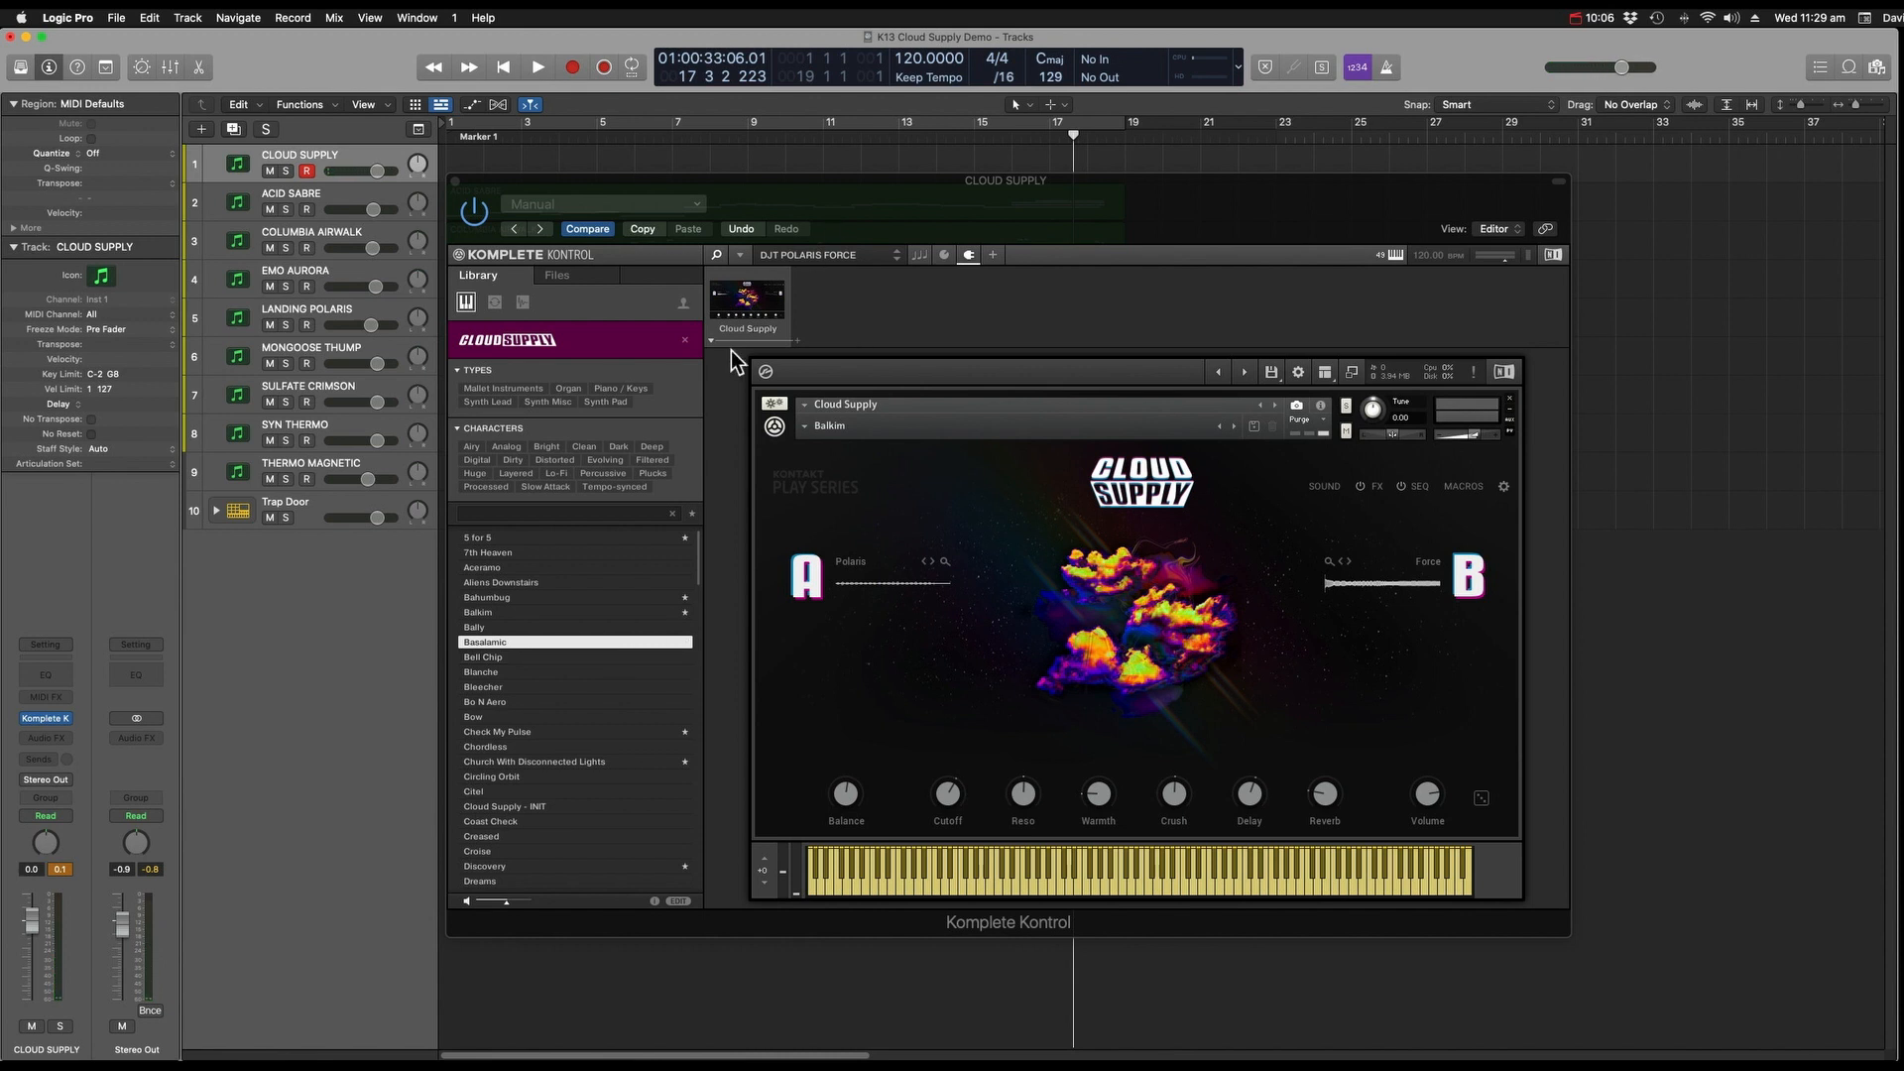
left_click(686, 305)
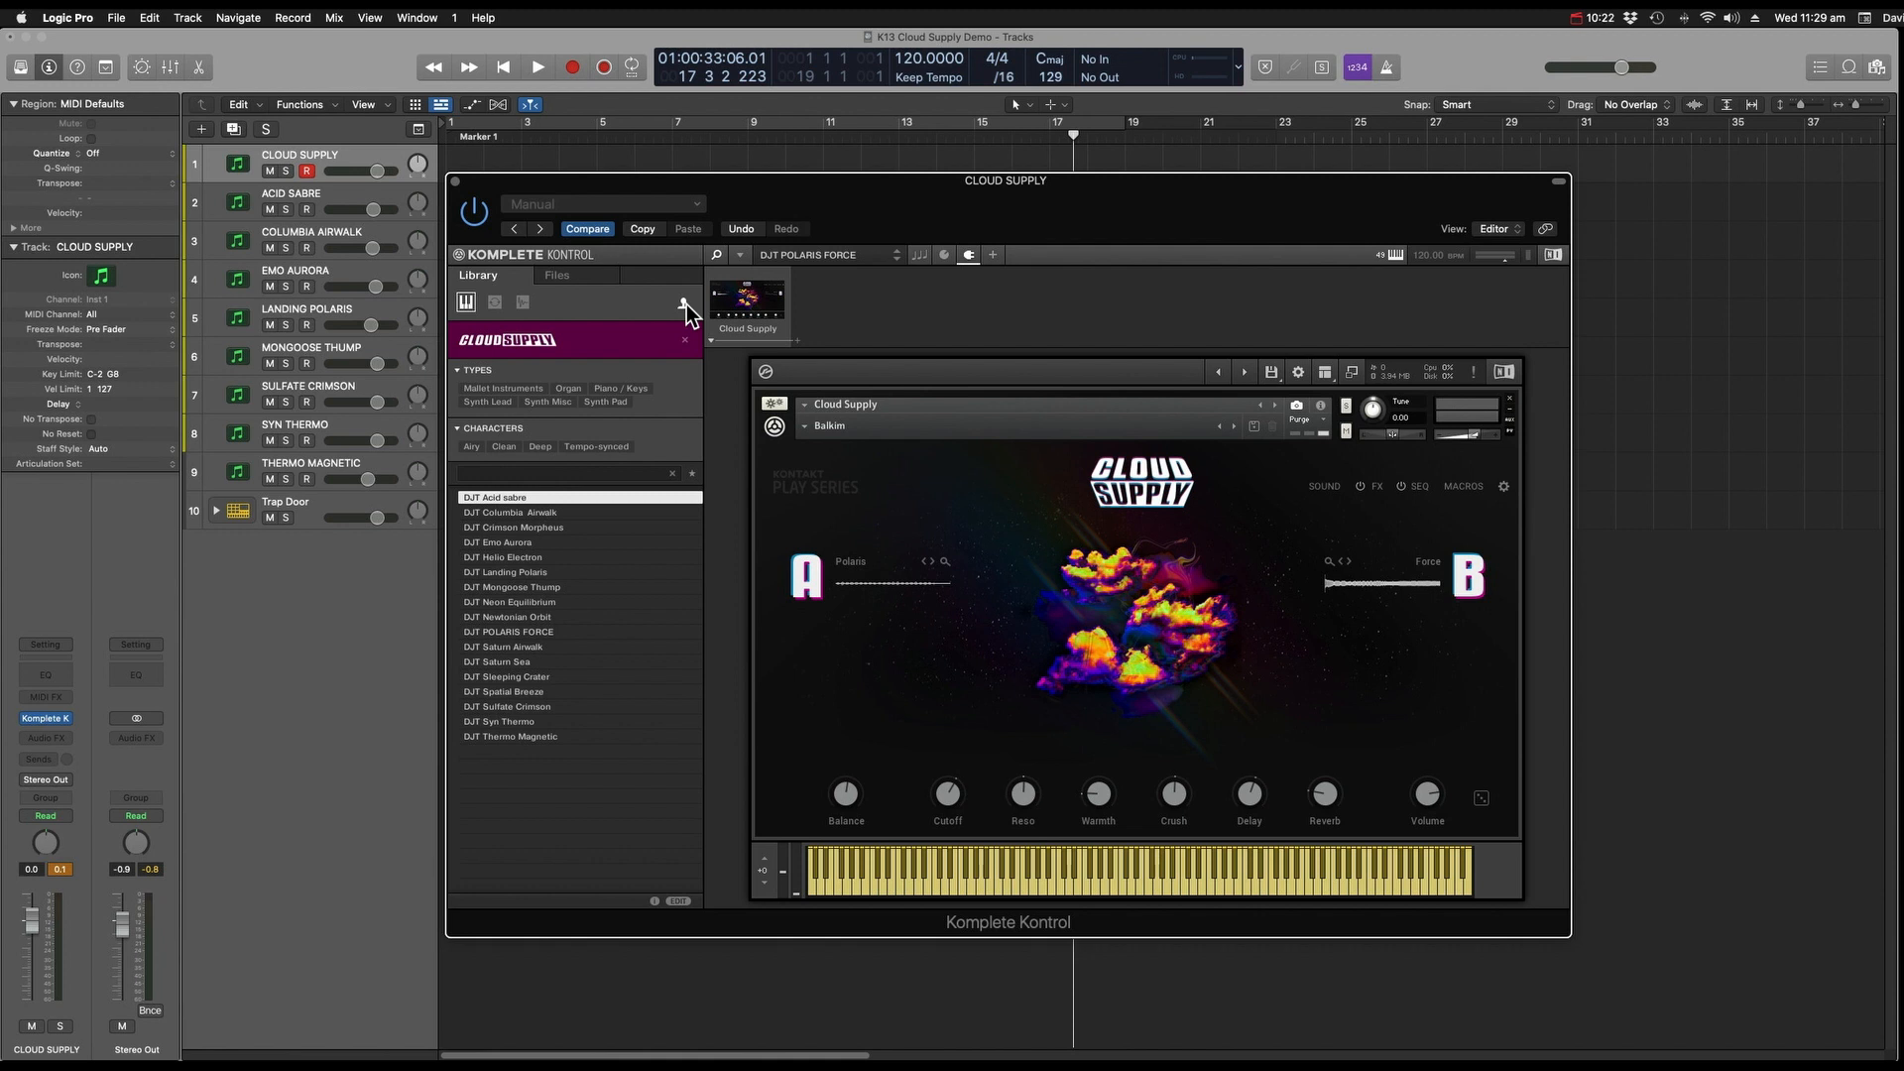
left_click(684, 302)
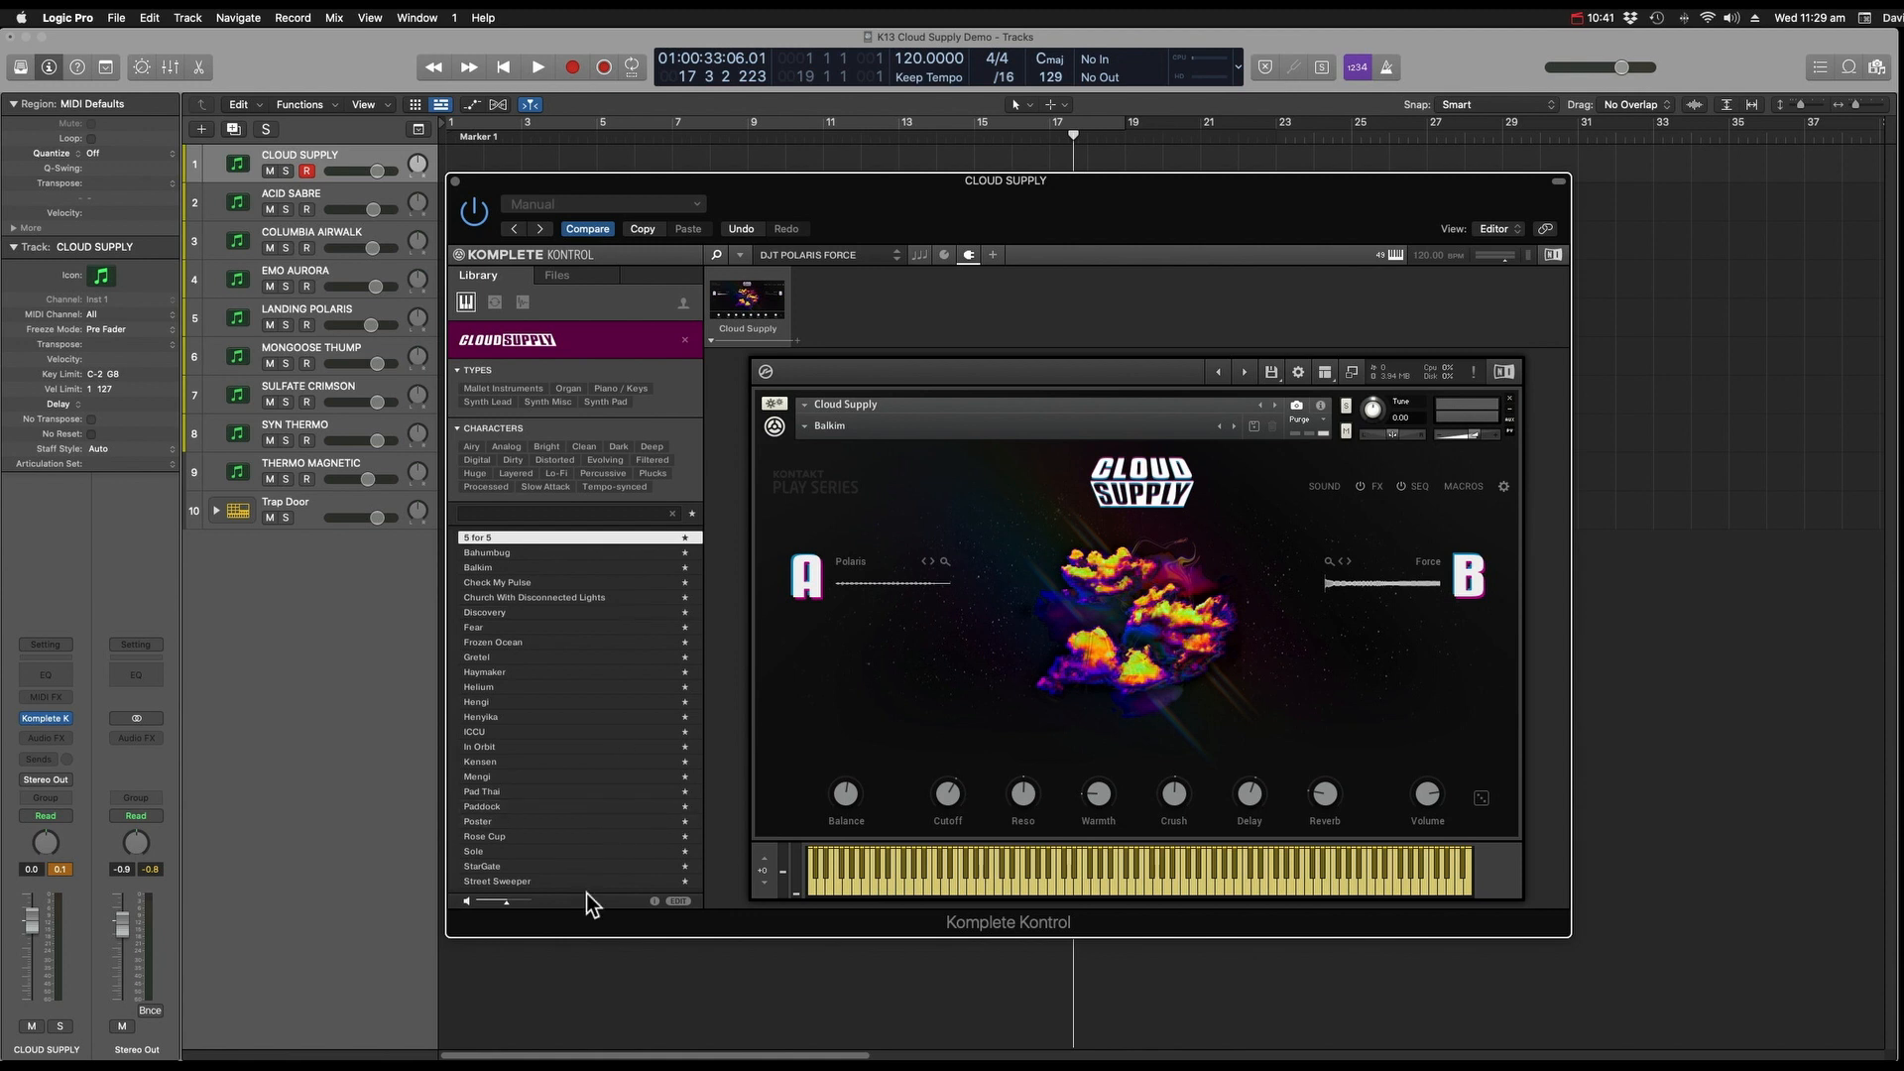
Load the Sole preset, audition the neighbouring favourites, and load Pad Thai in its place.
left_click(604, 851)
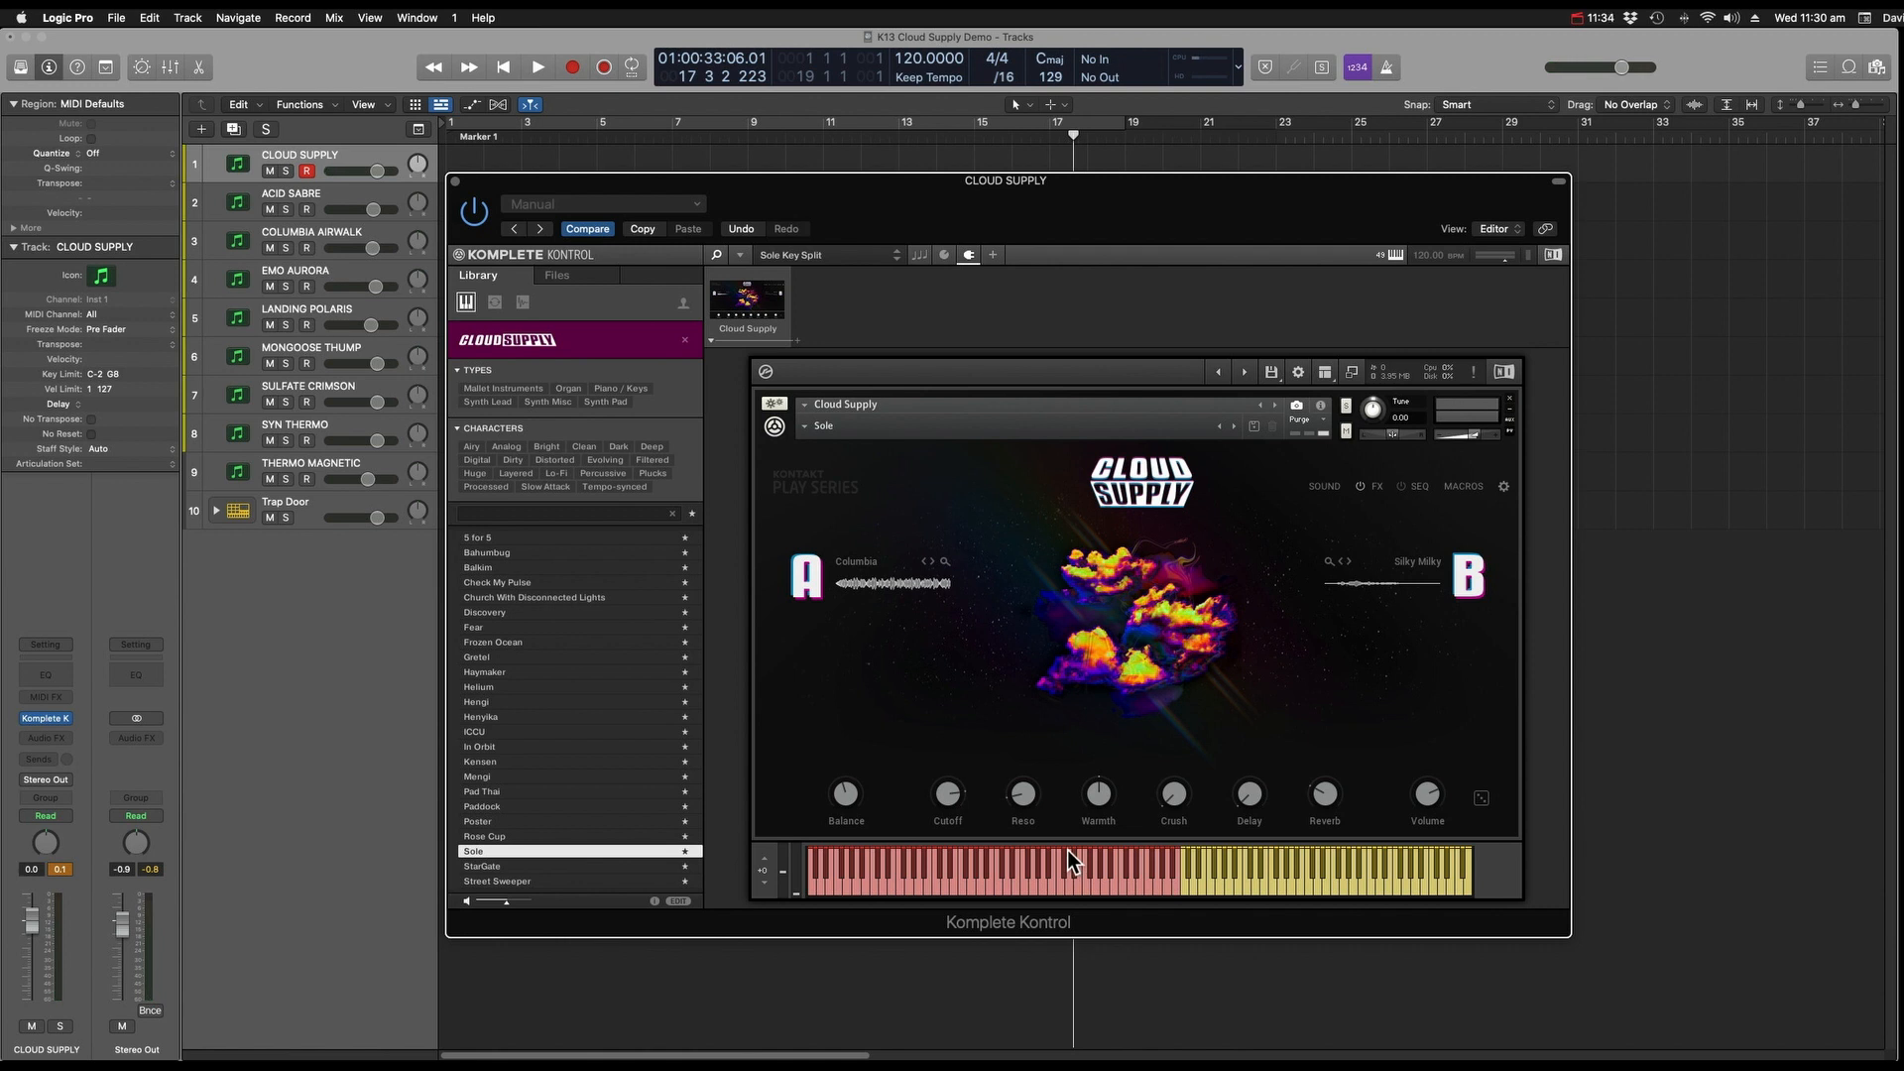
key("Down")
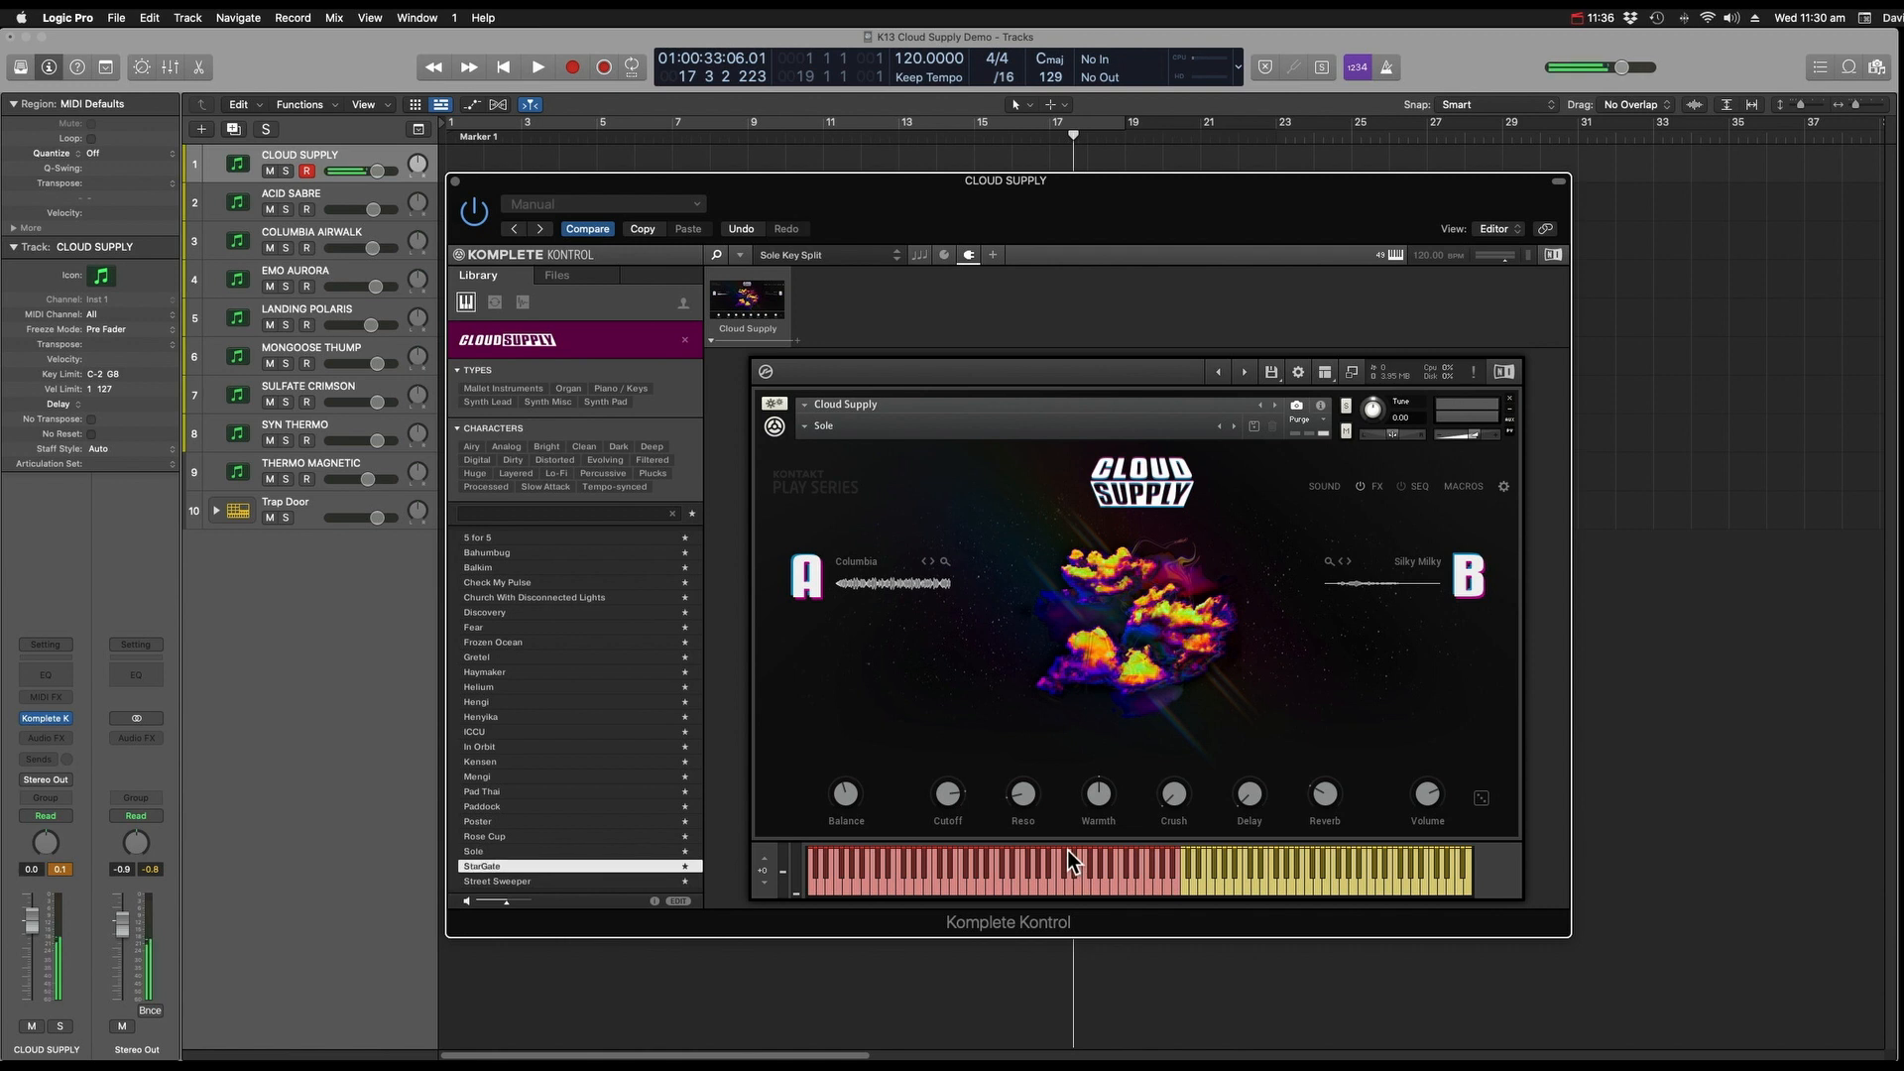
key("Up")
key("Up")
key("Up")
key("Up")
key("Up")
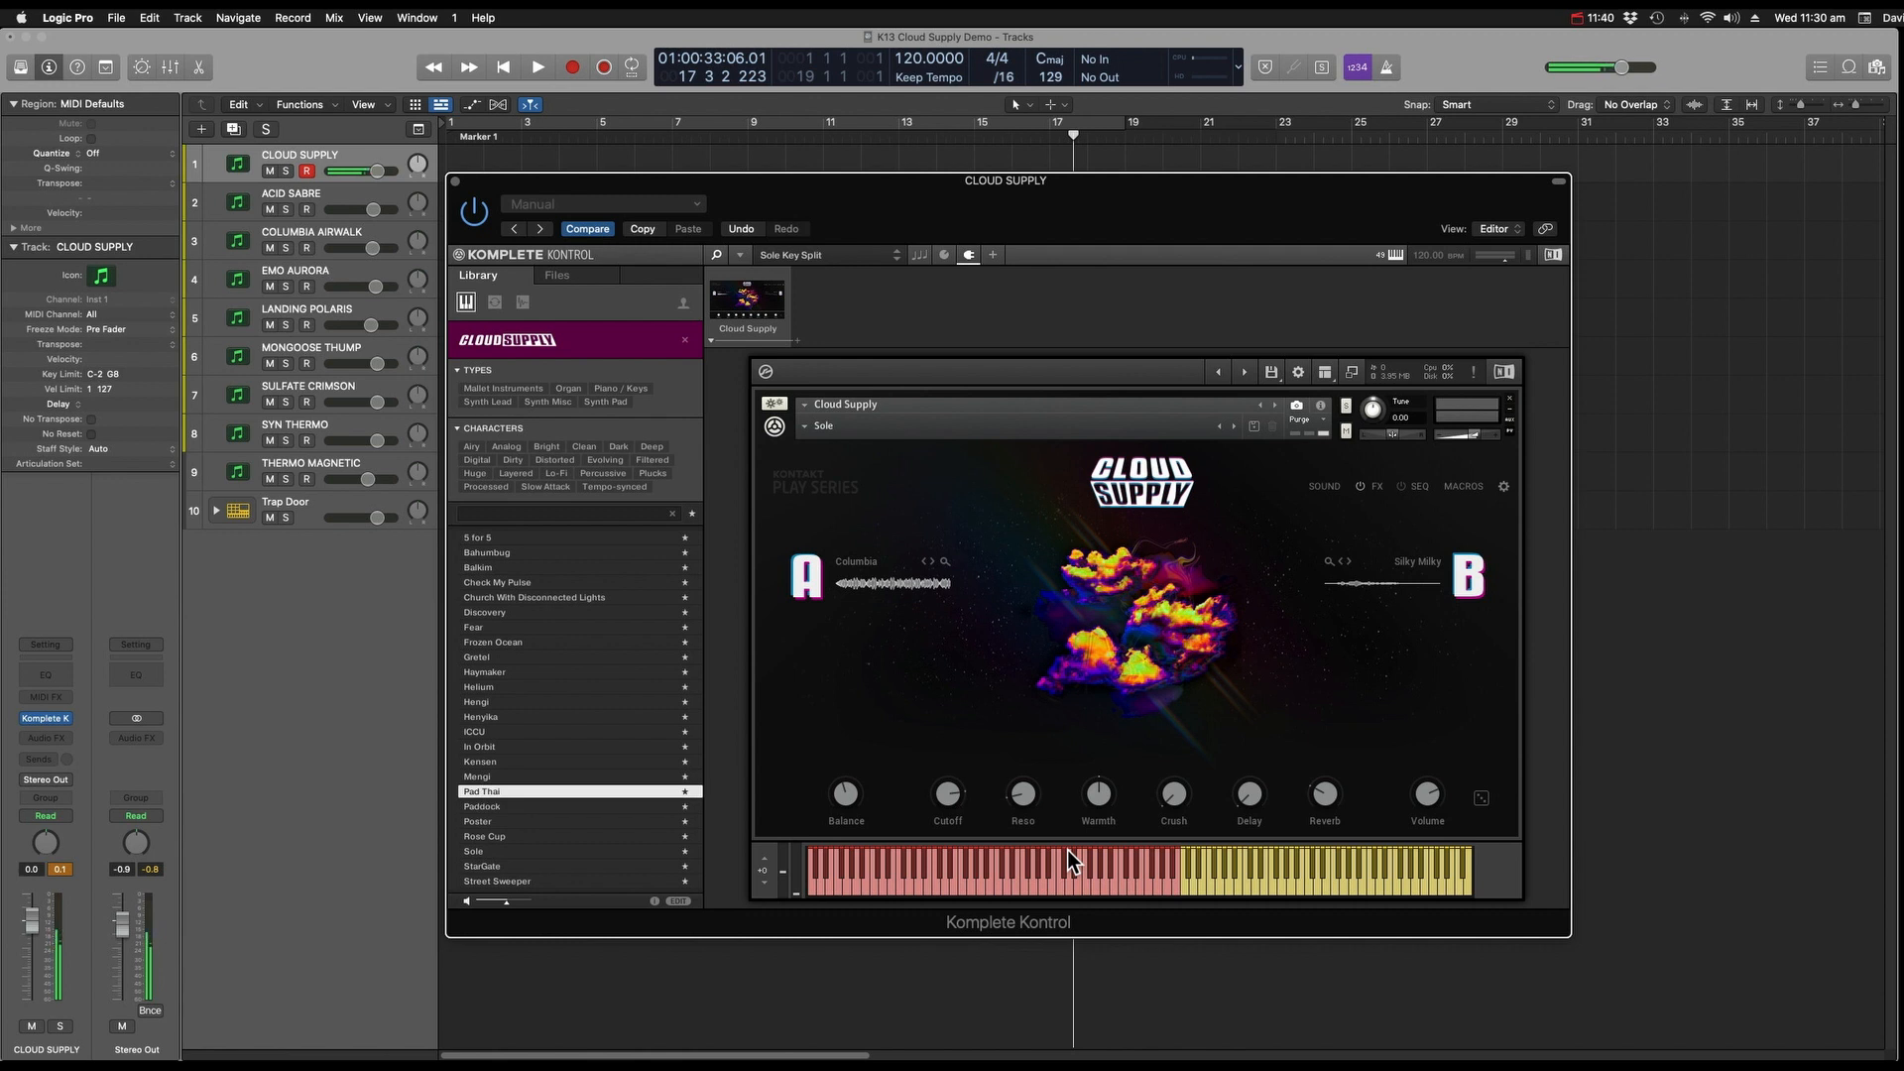
key("Return")
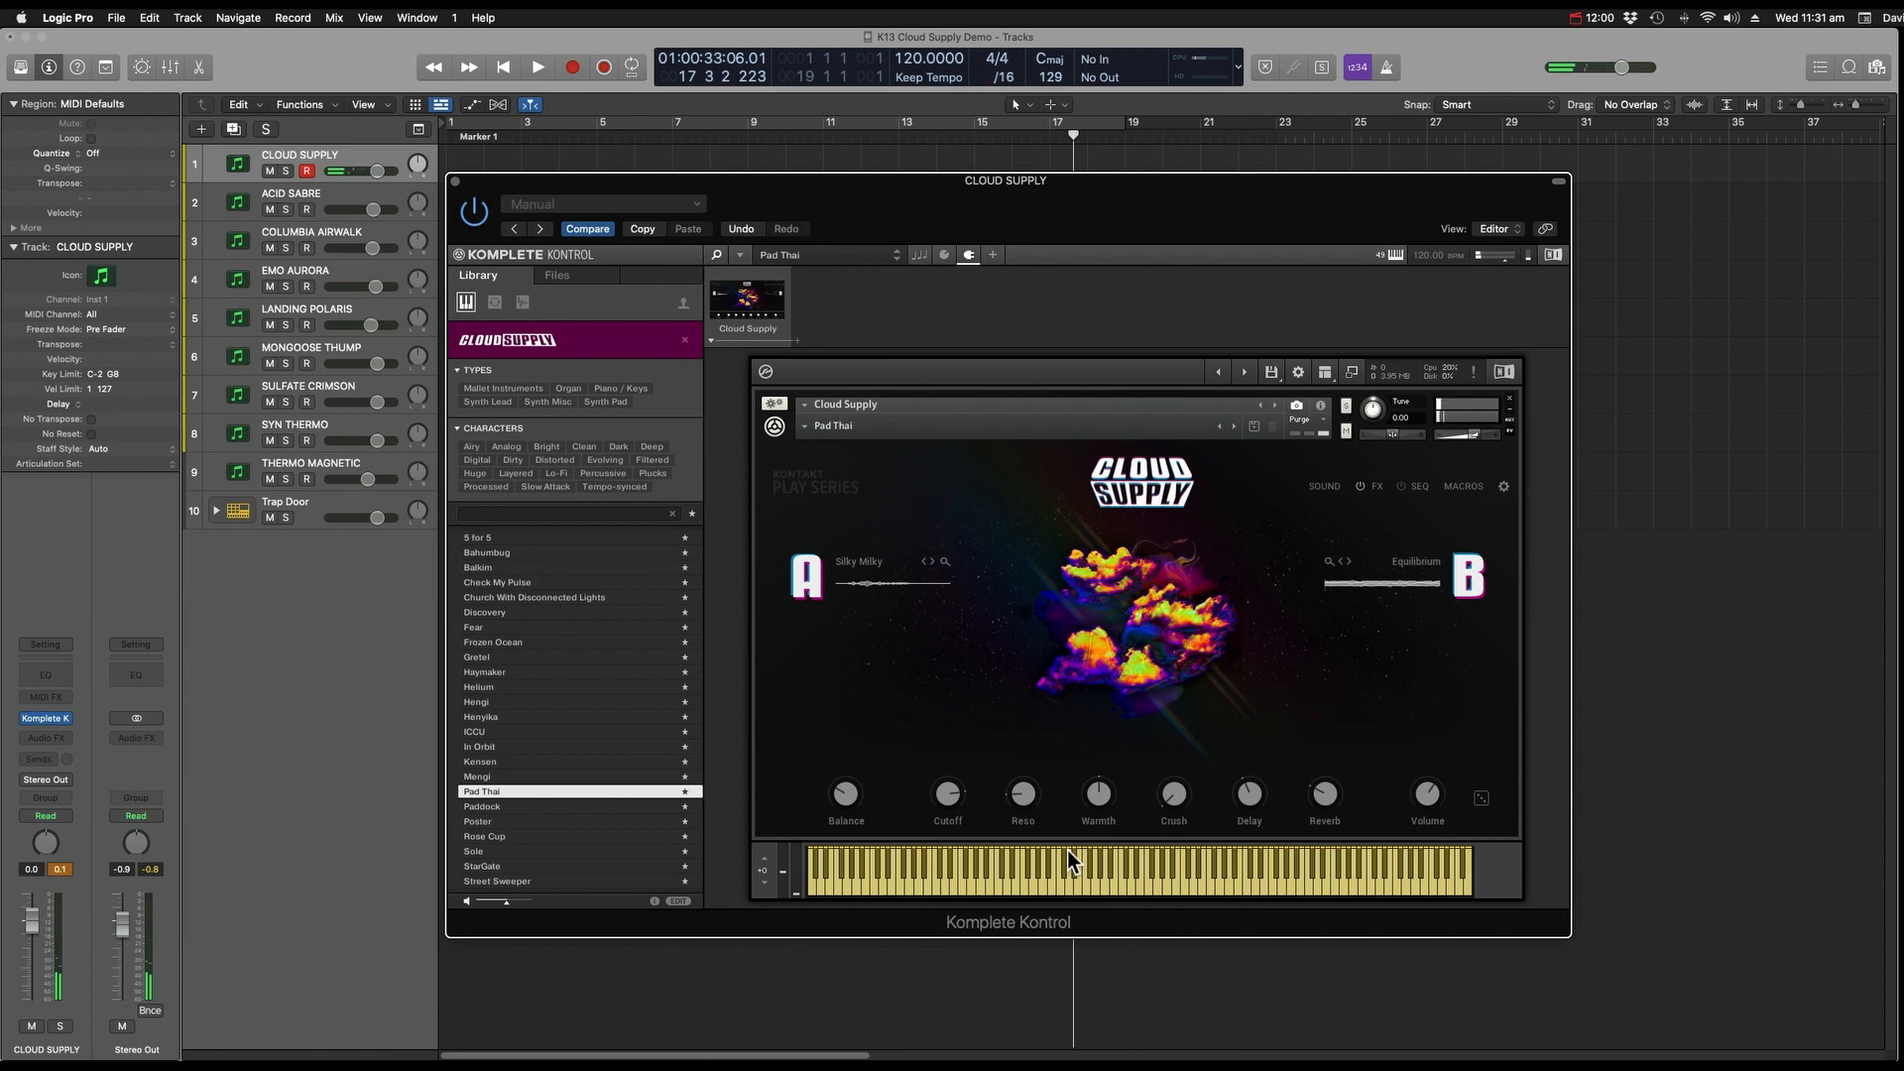
Randomize the Pad Thai sound nine times, examining layer B's sound settings after the third.
left_click(1482, 799)
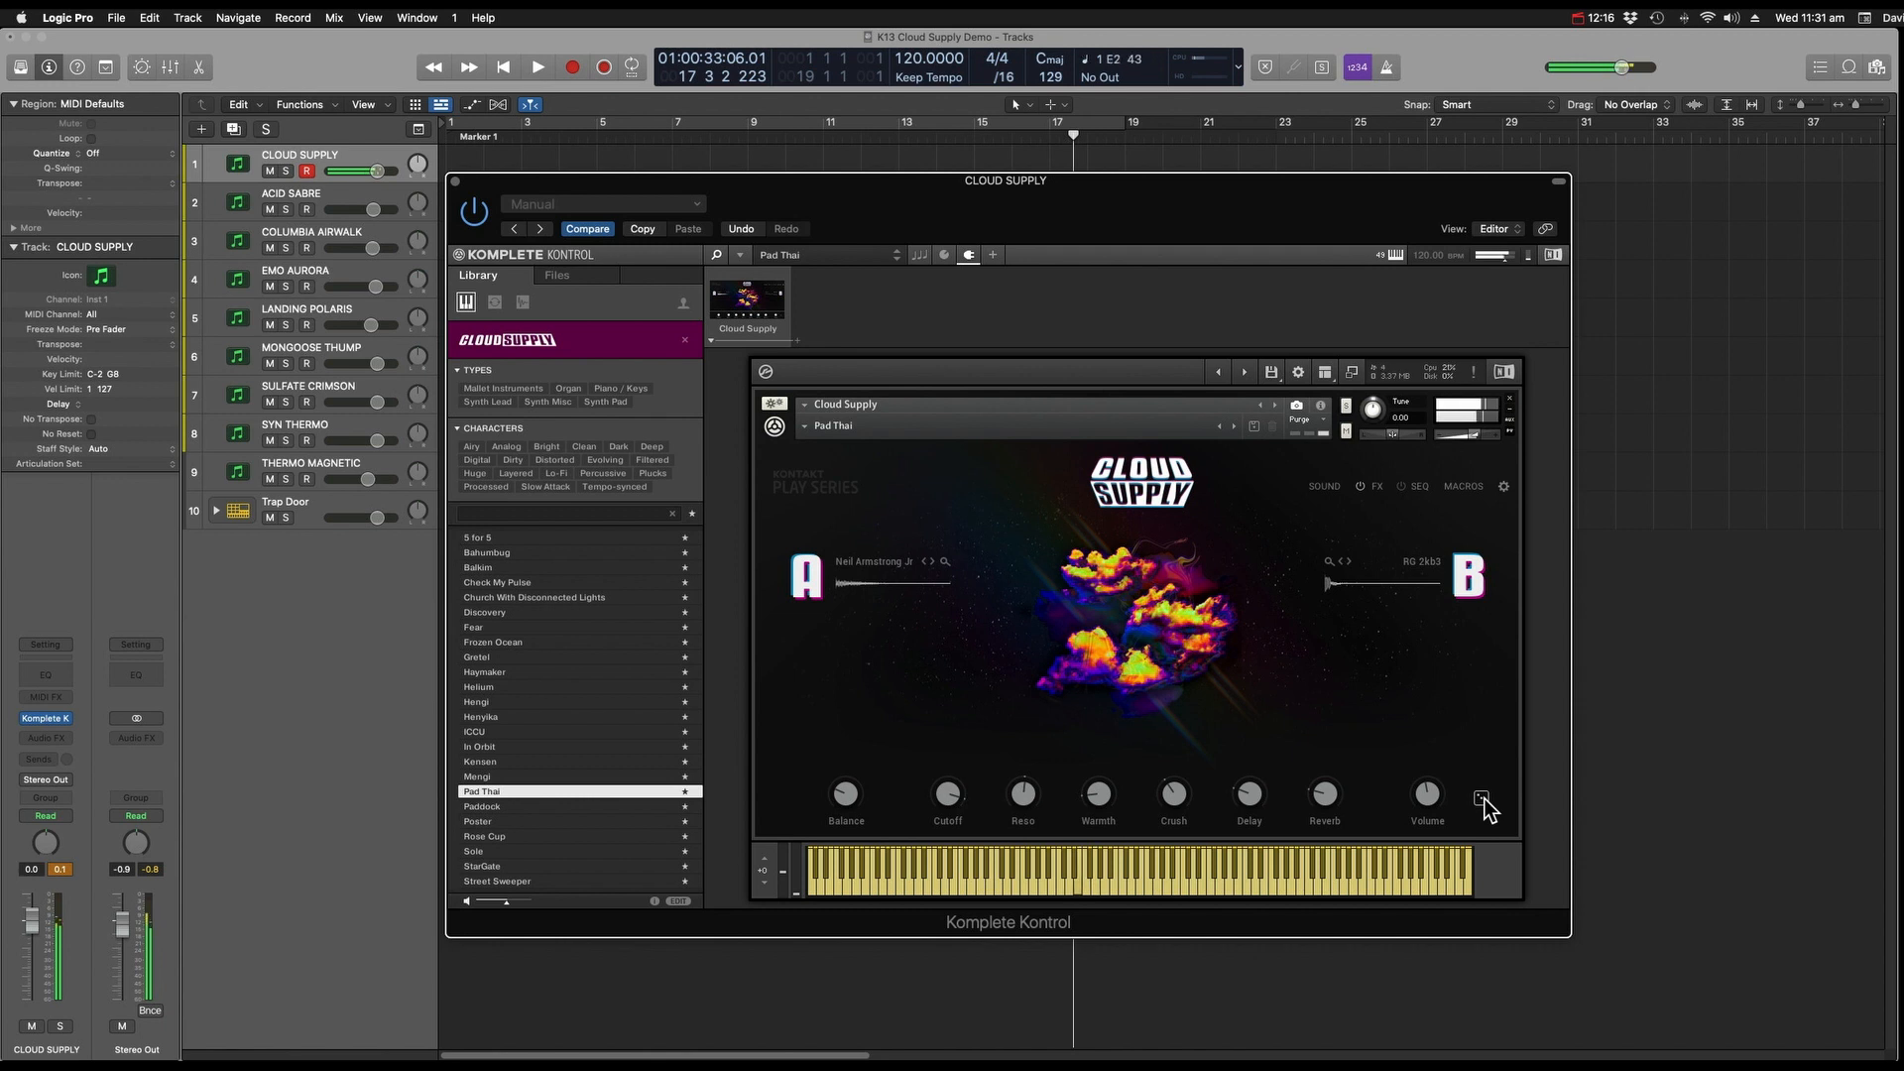
left_click(1481, 800)
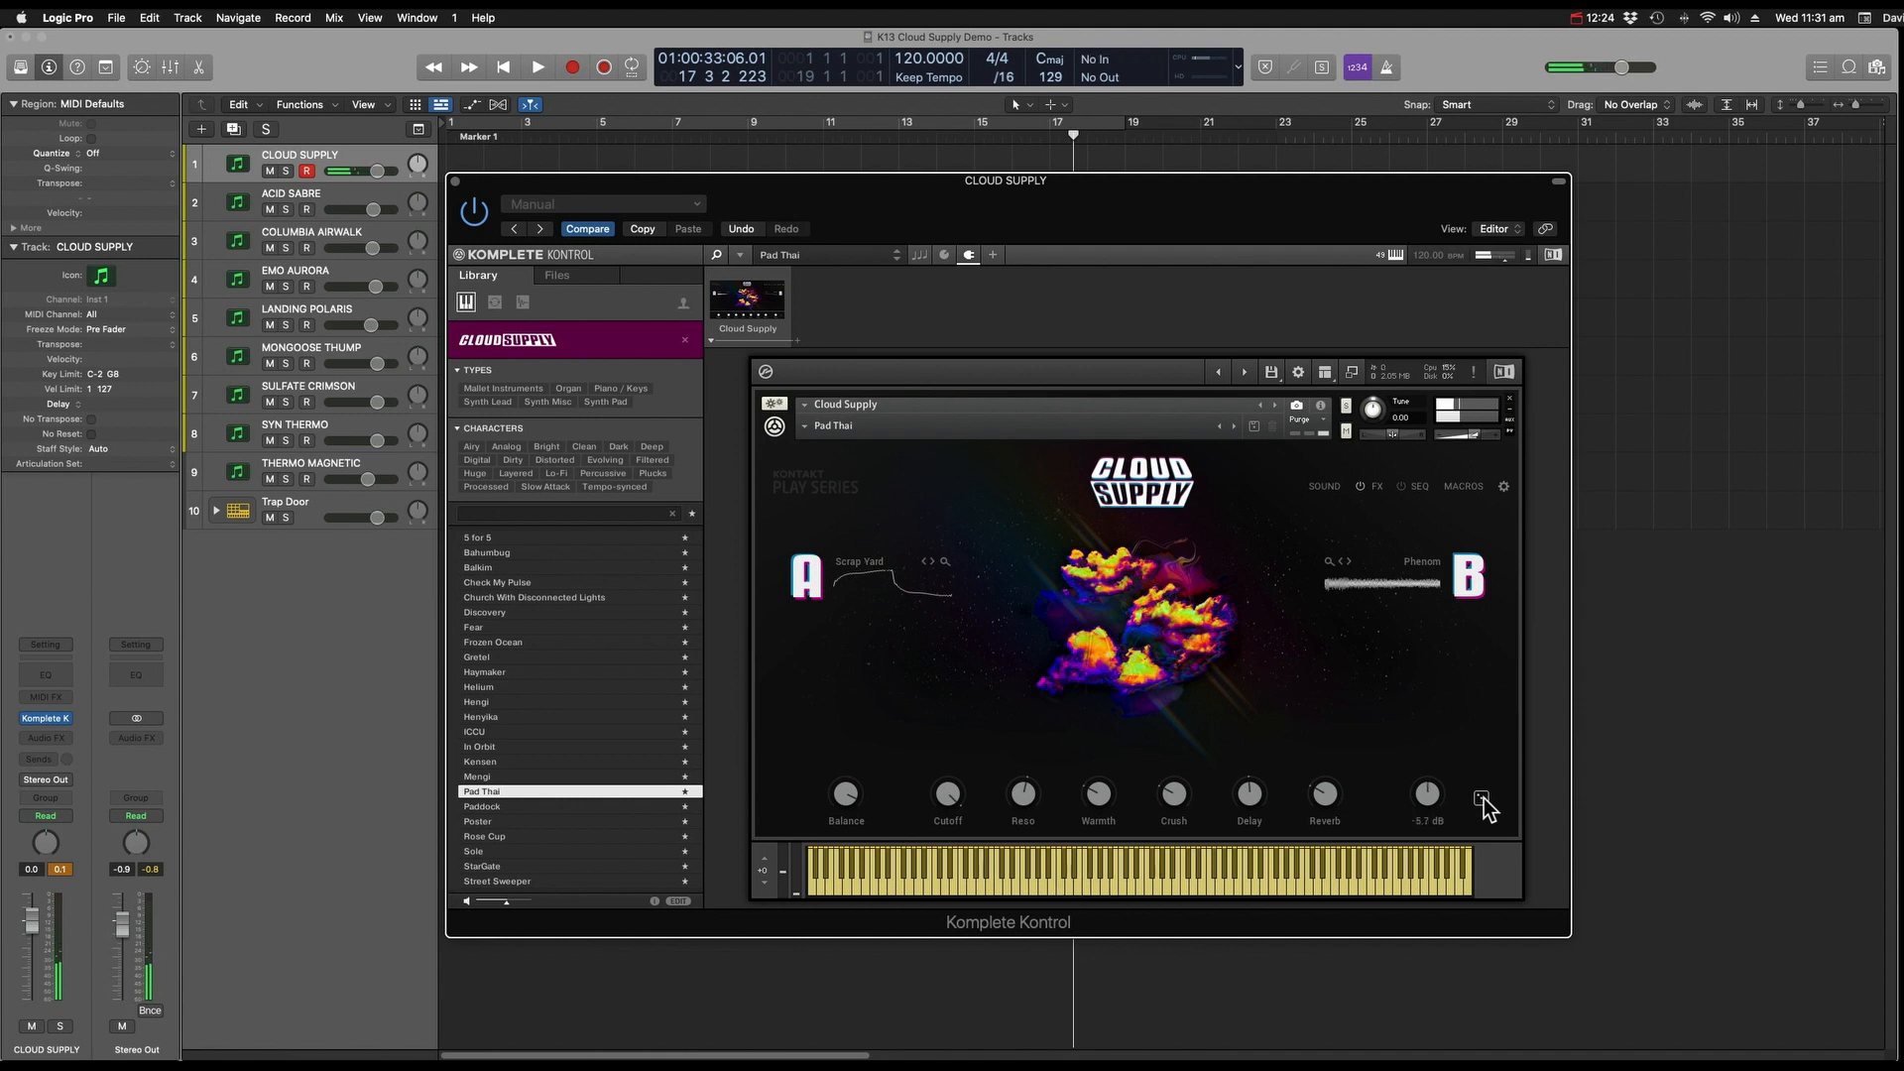
left_click(1482, 800)
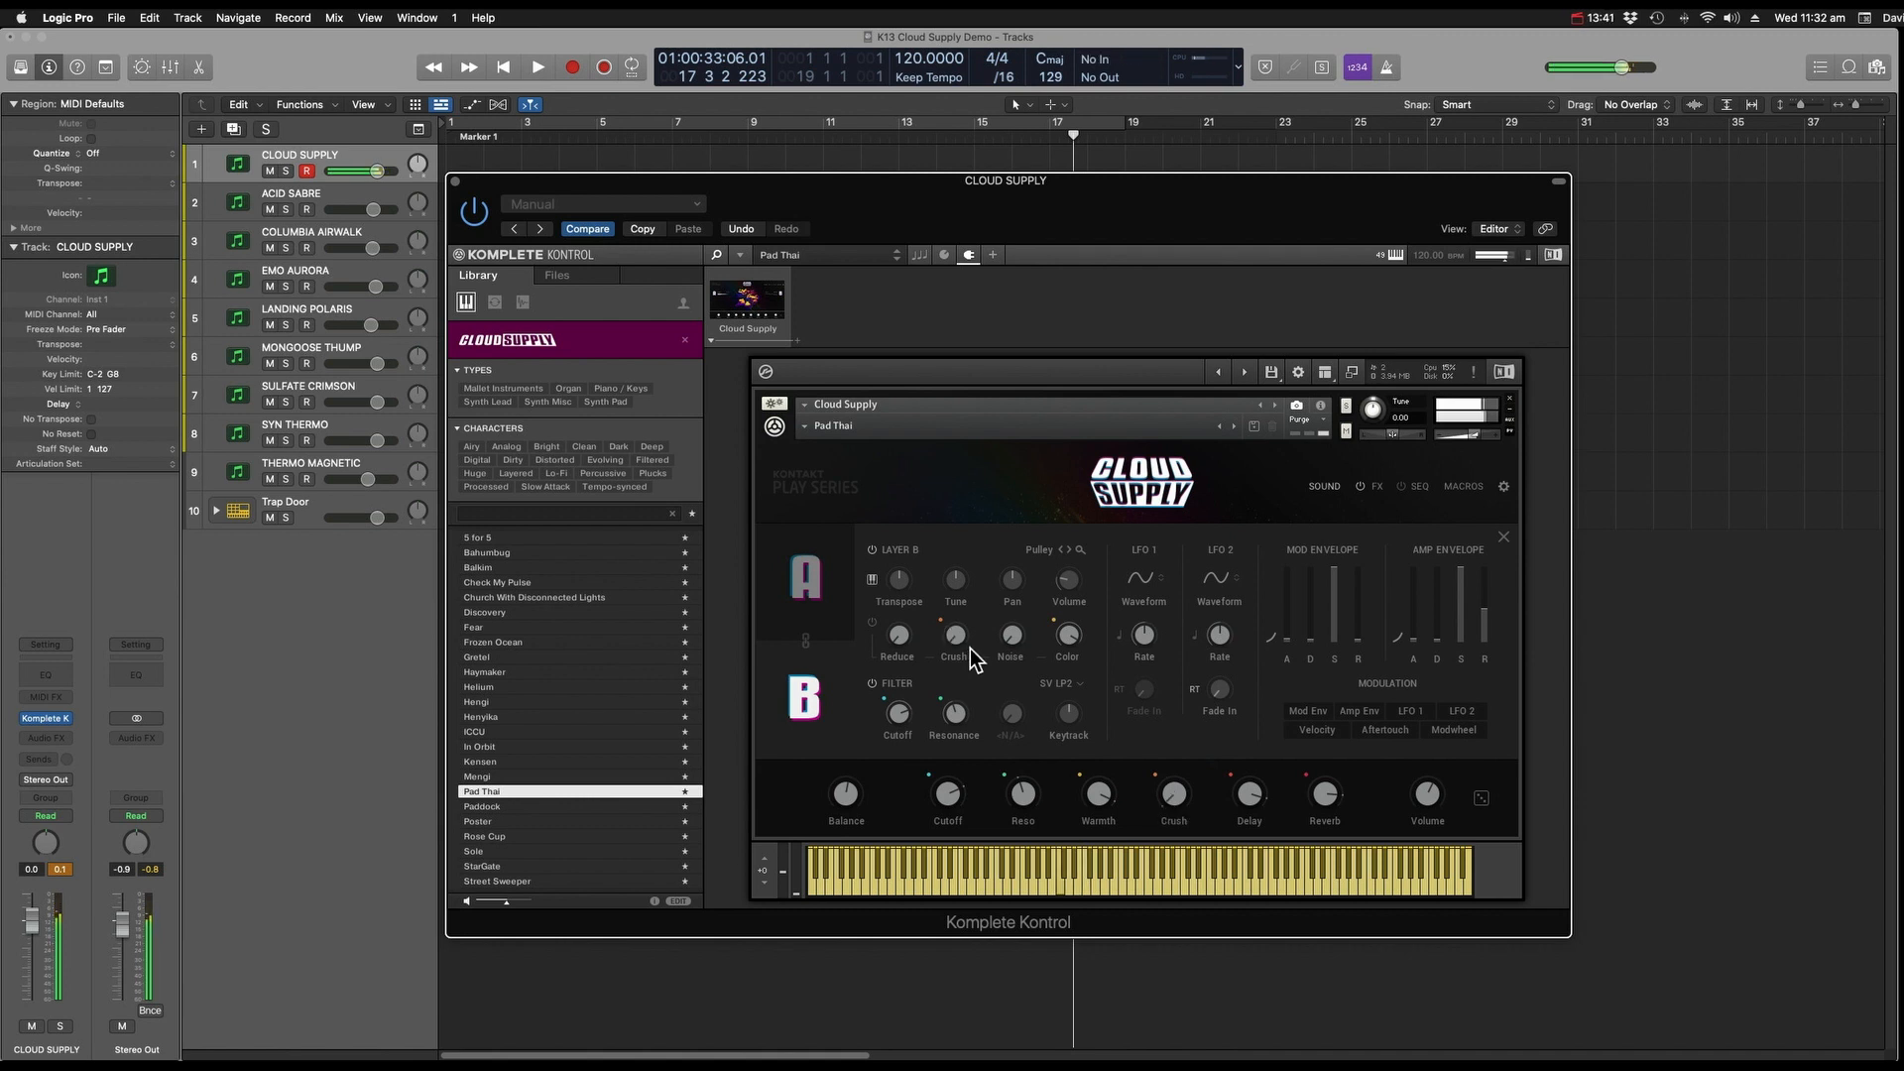
left_click(1323, 489)
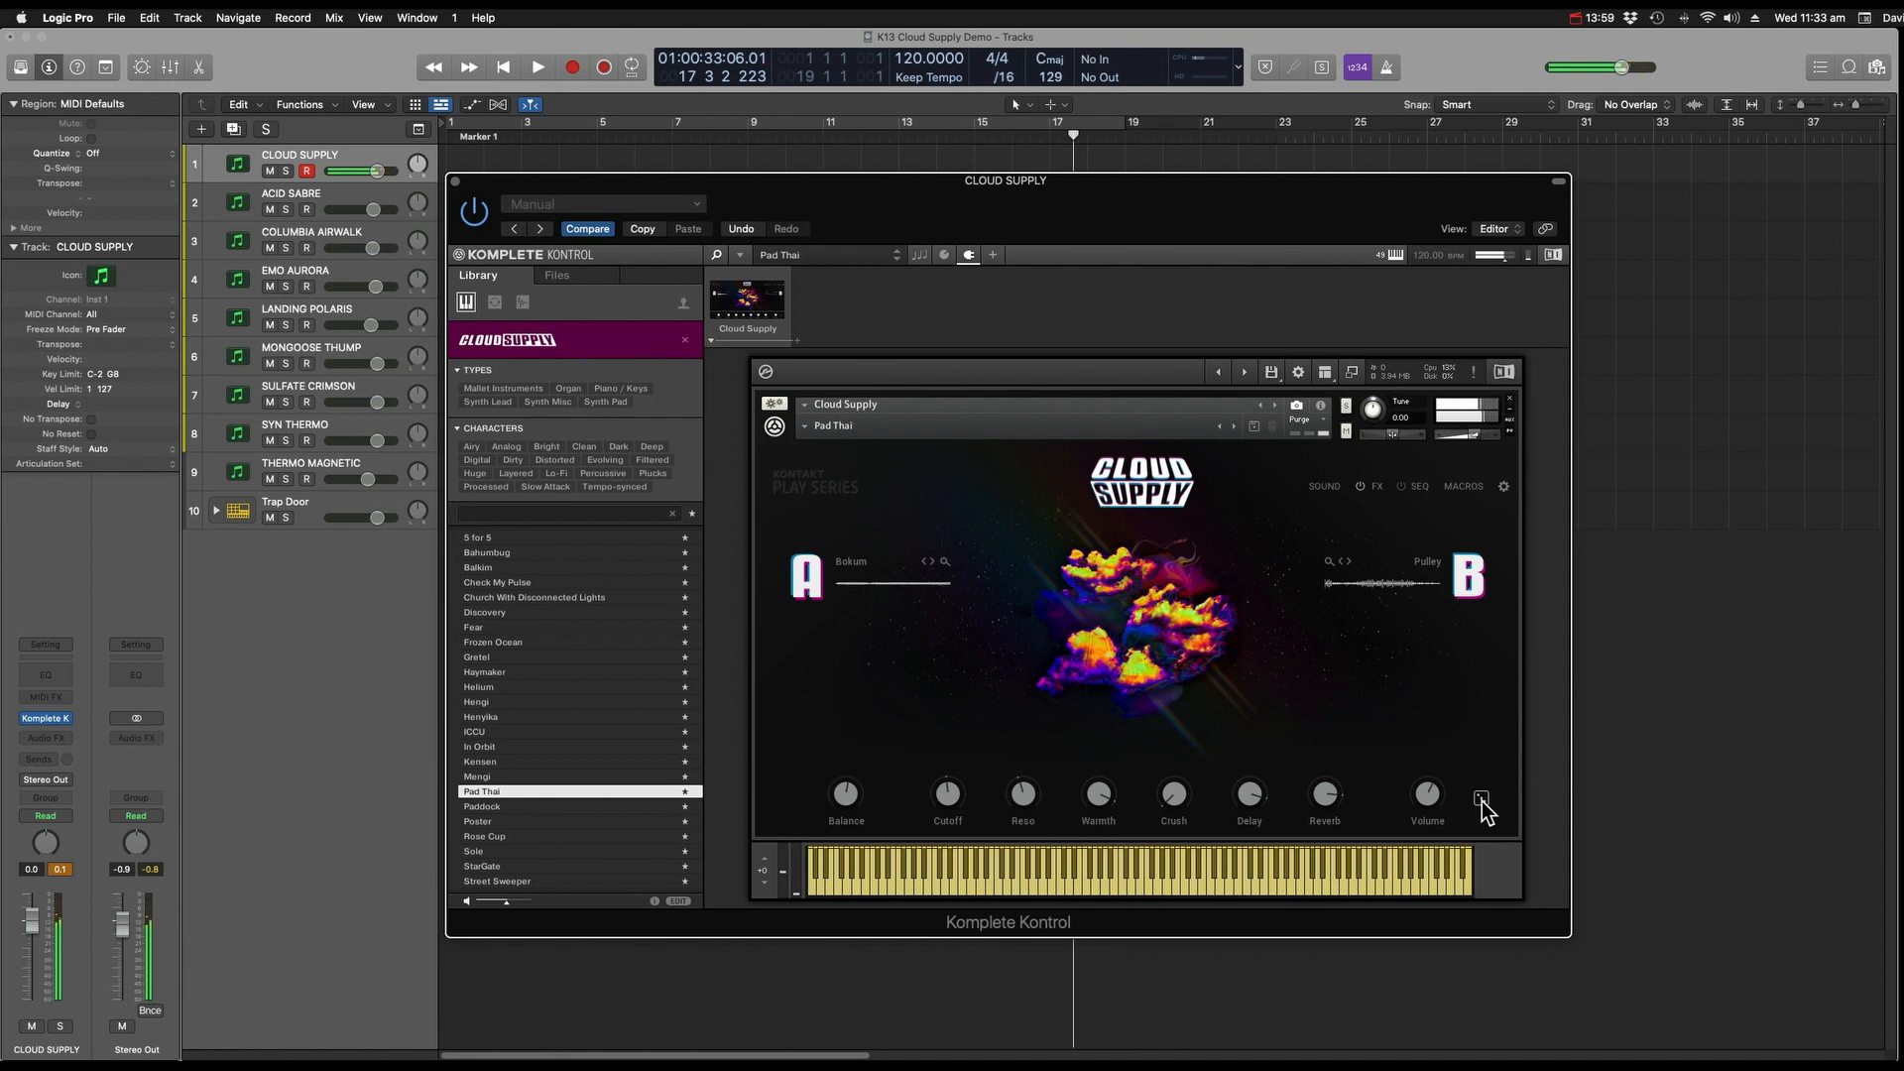
left_click(1482, 801)
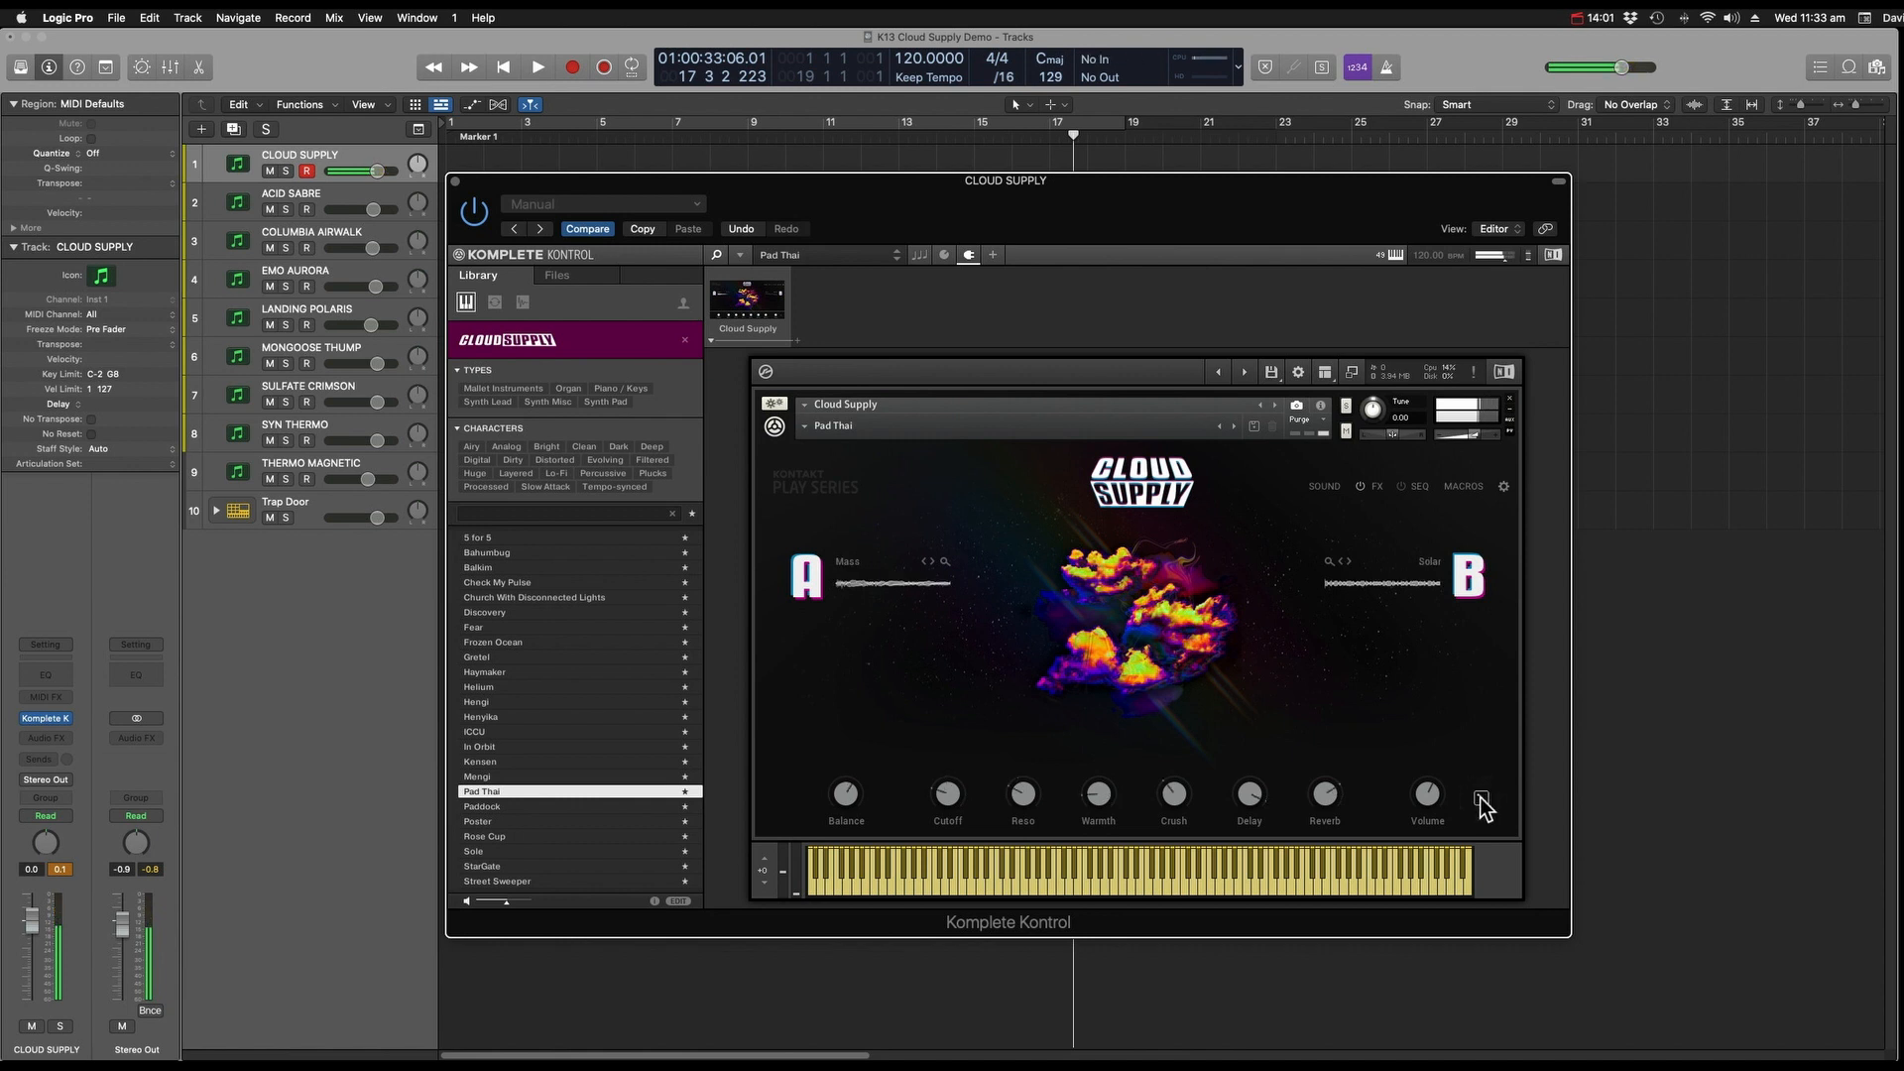
left_click(1481, 802)
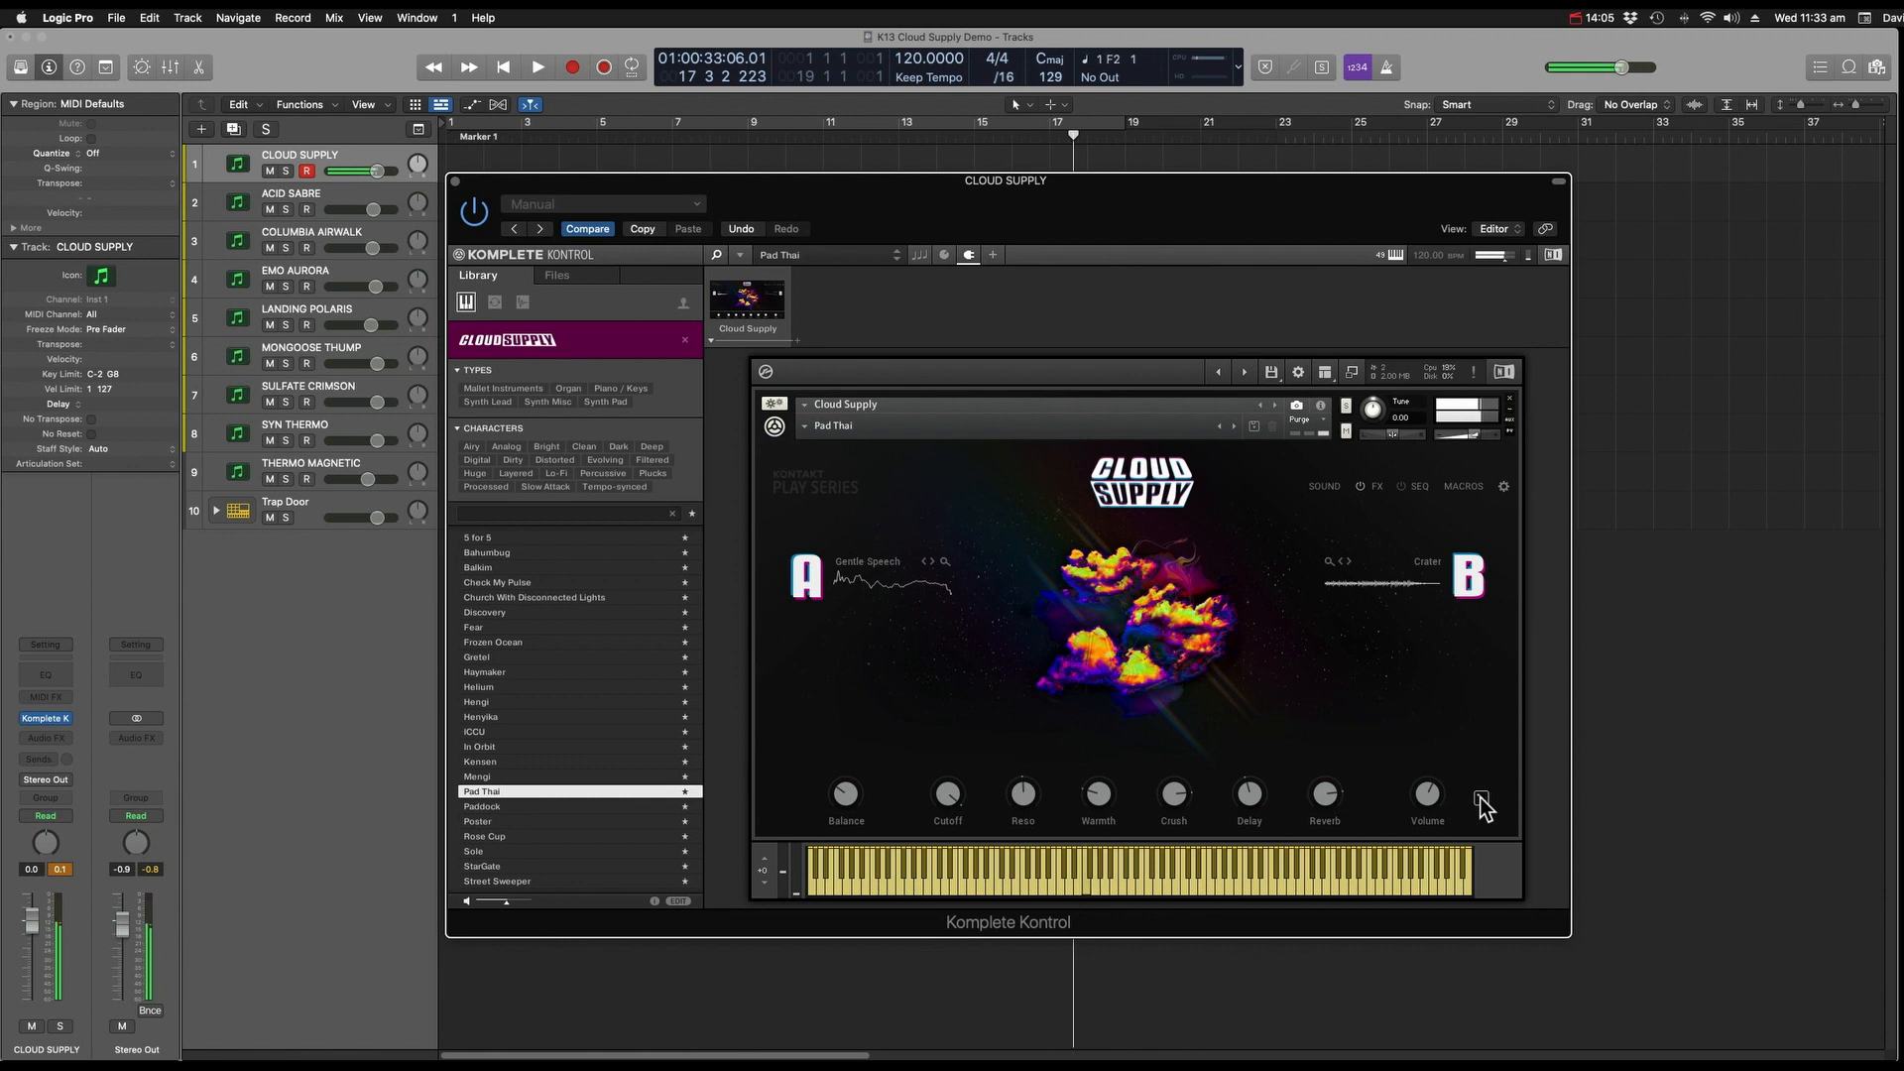
left_click(1482, 802)
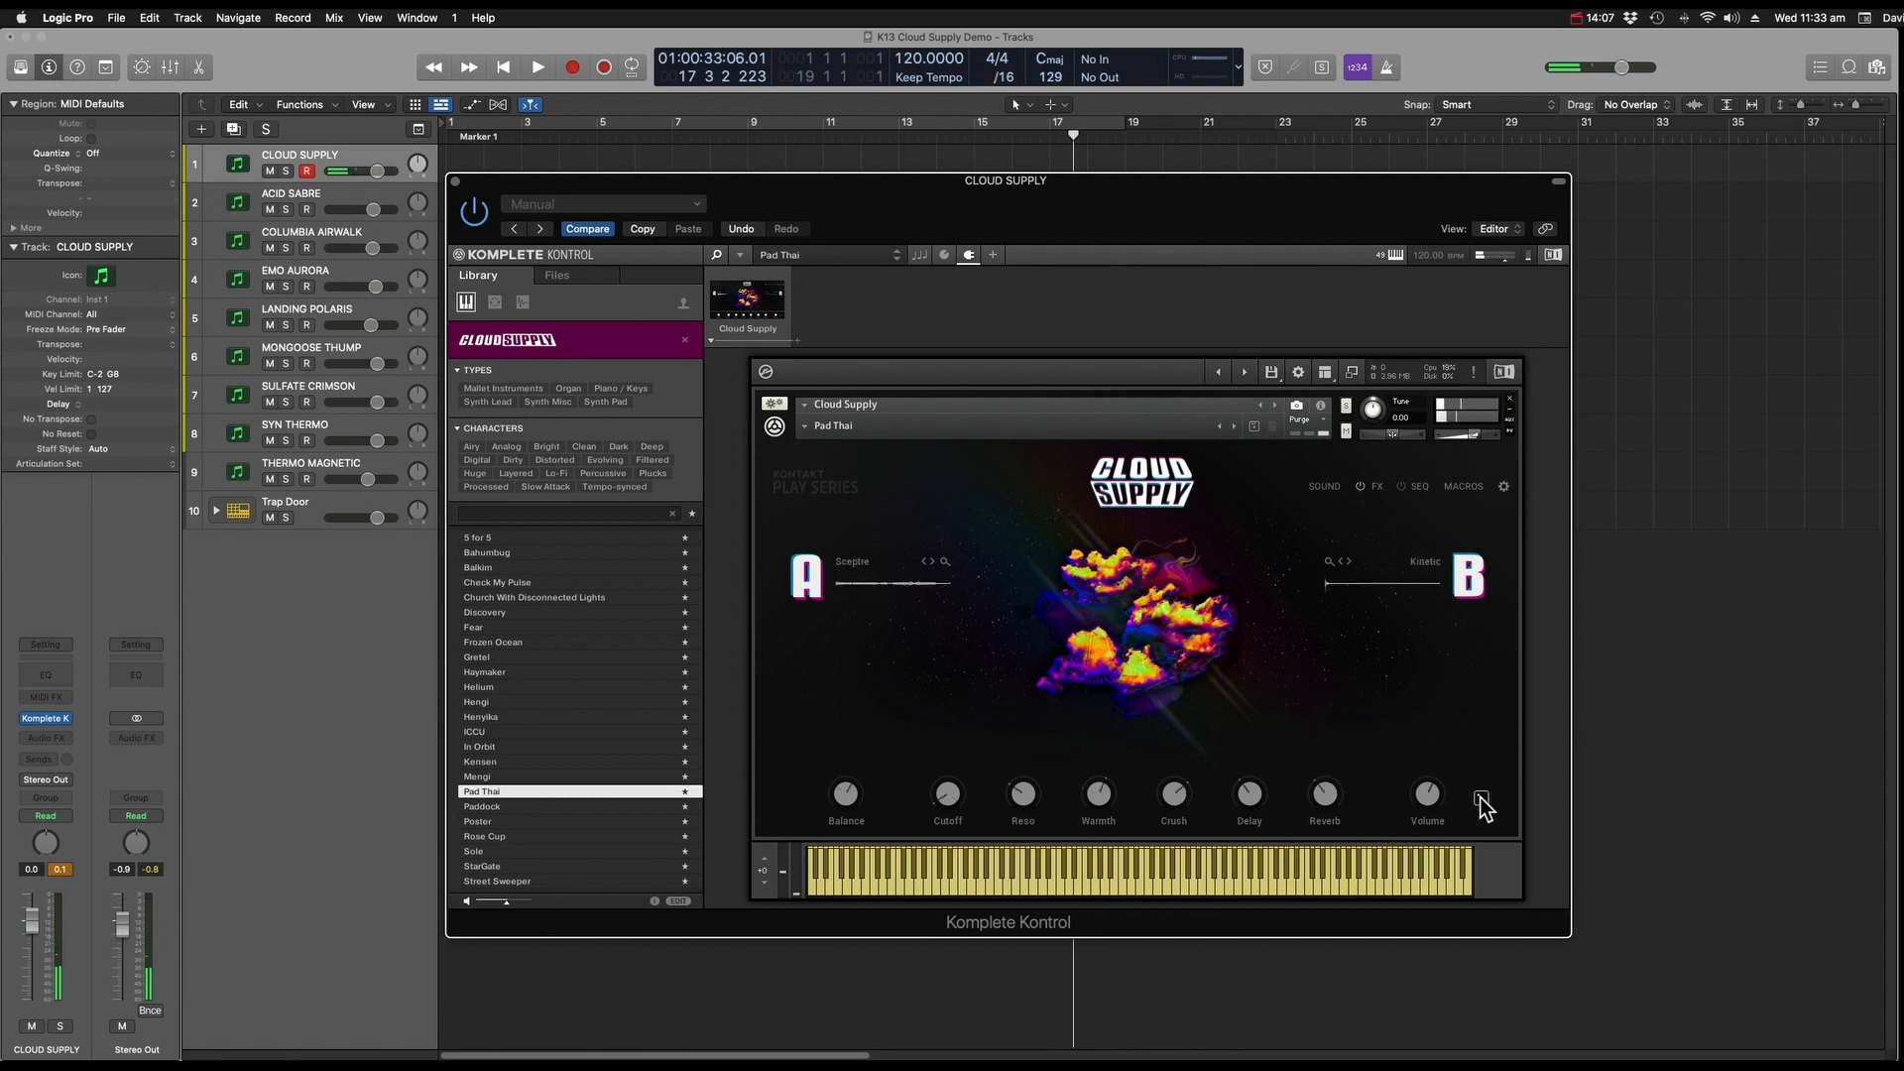
left_click(1481, 802)
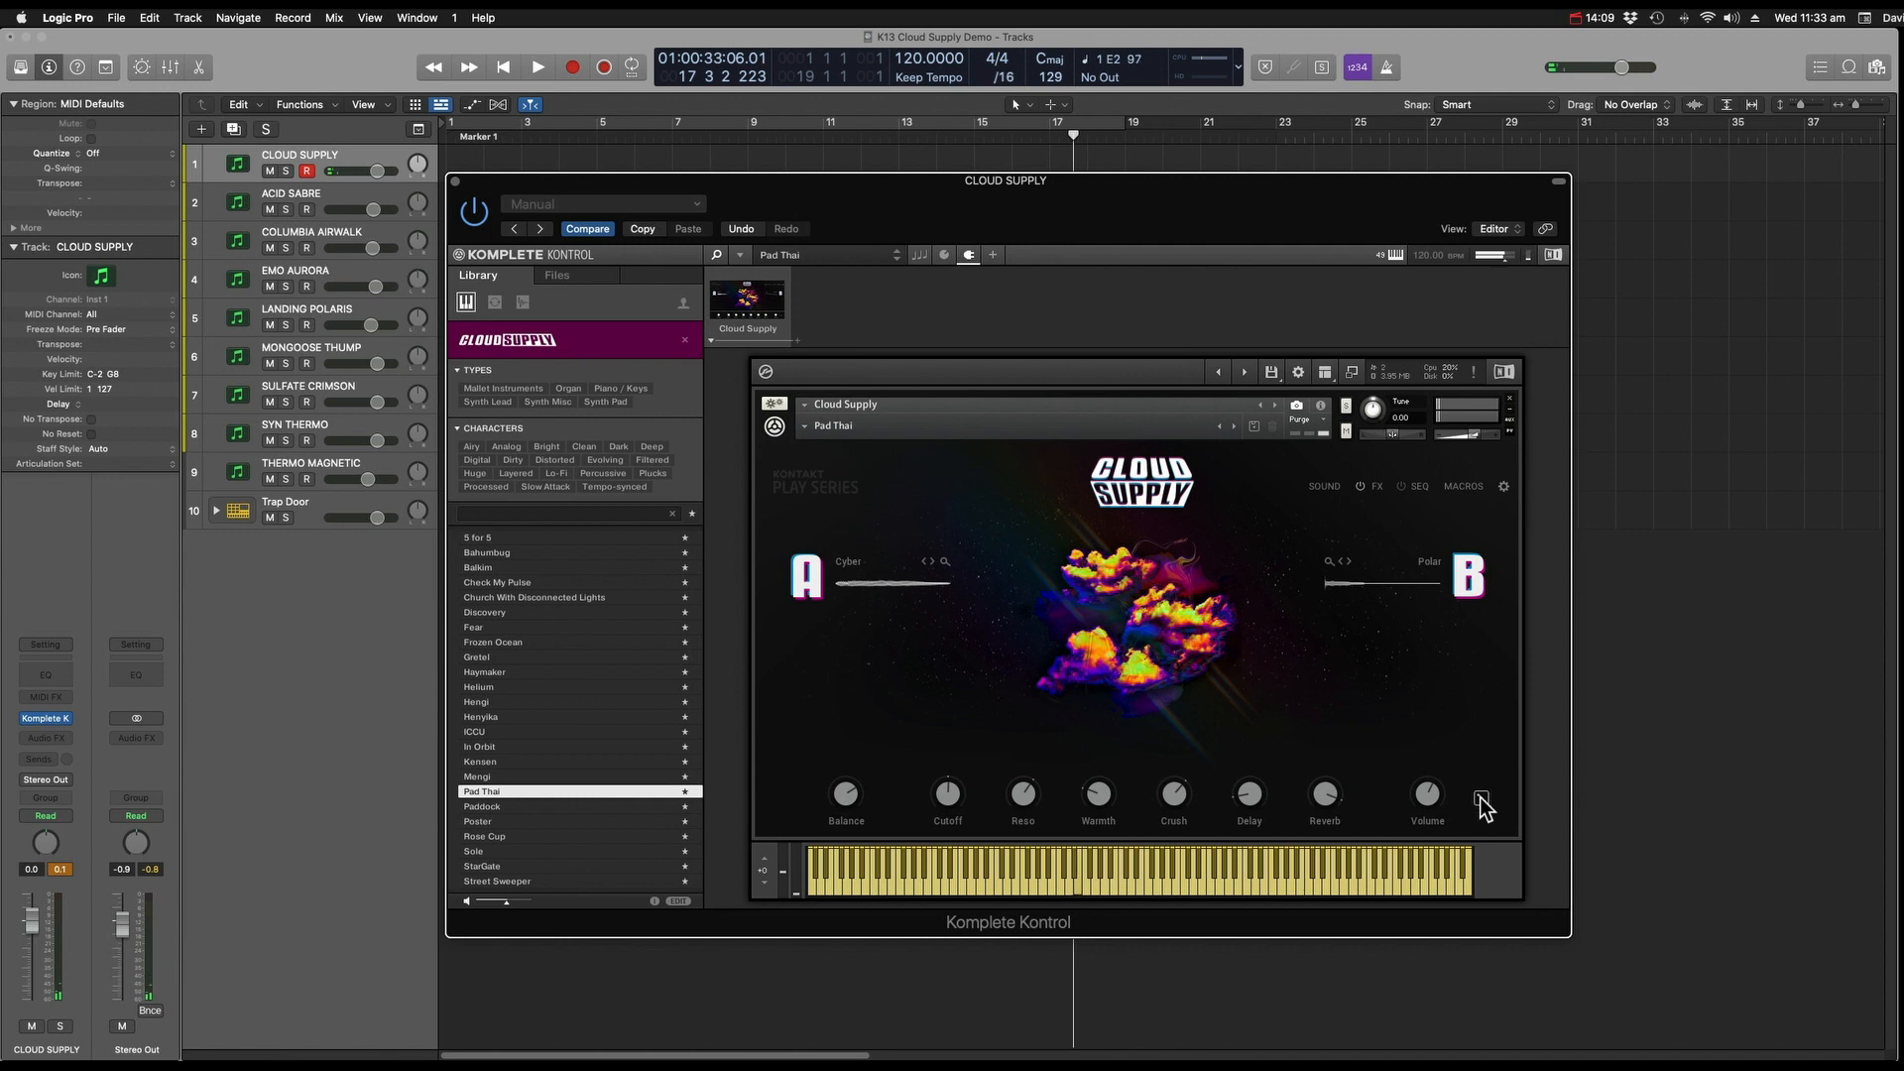
left_click(1482, 801)
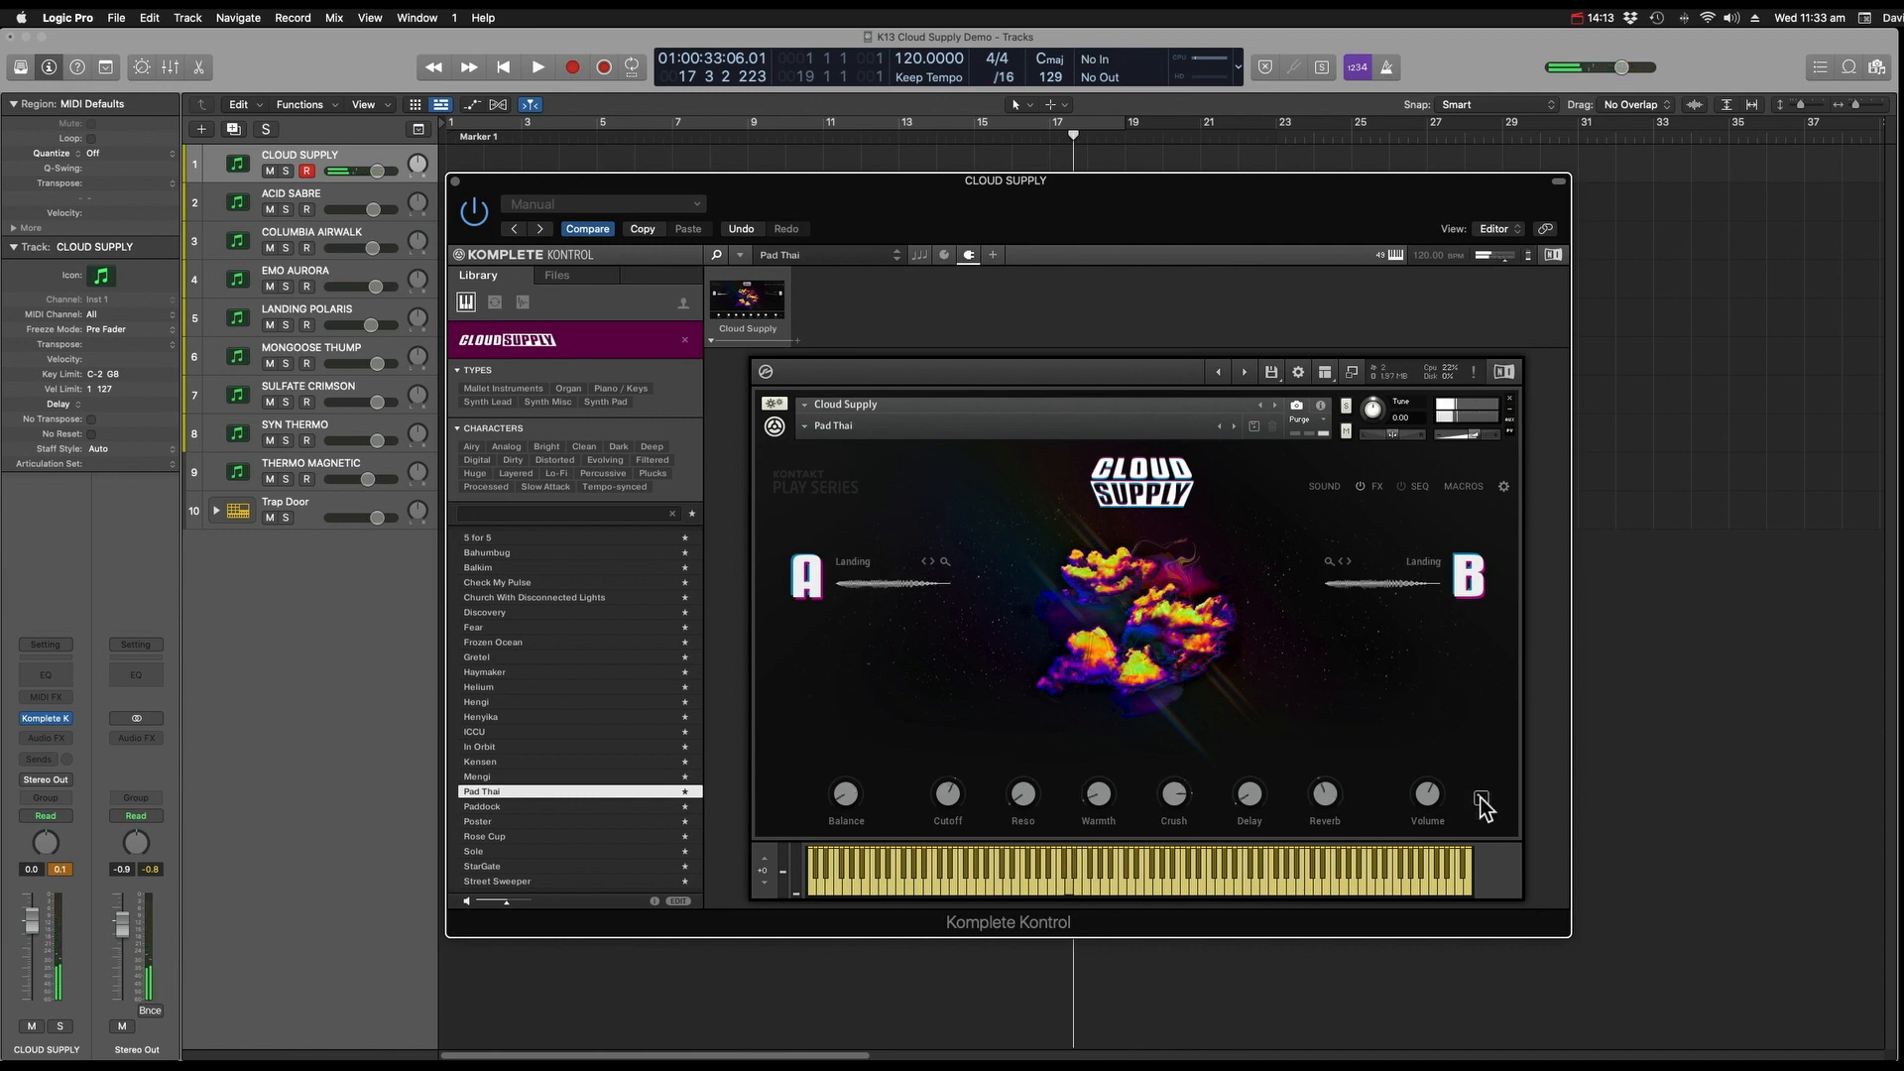
left_click(1482, 801)
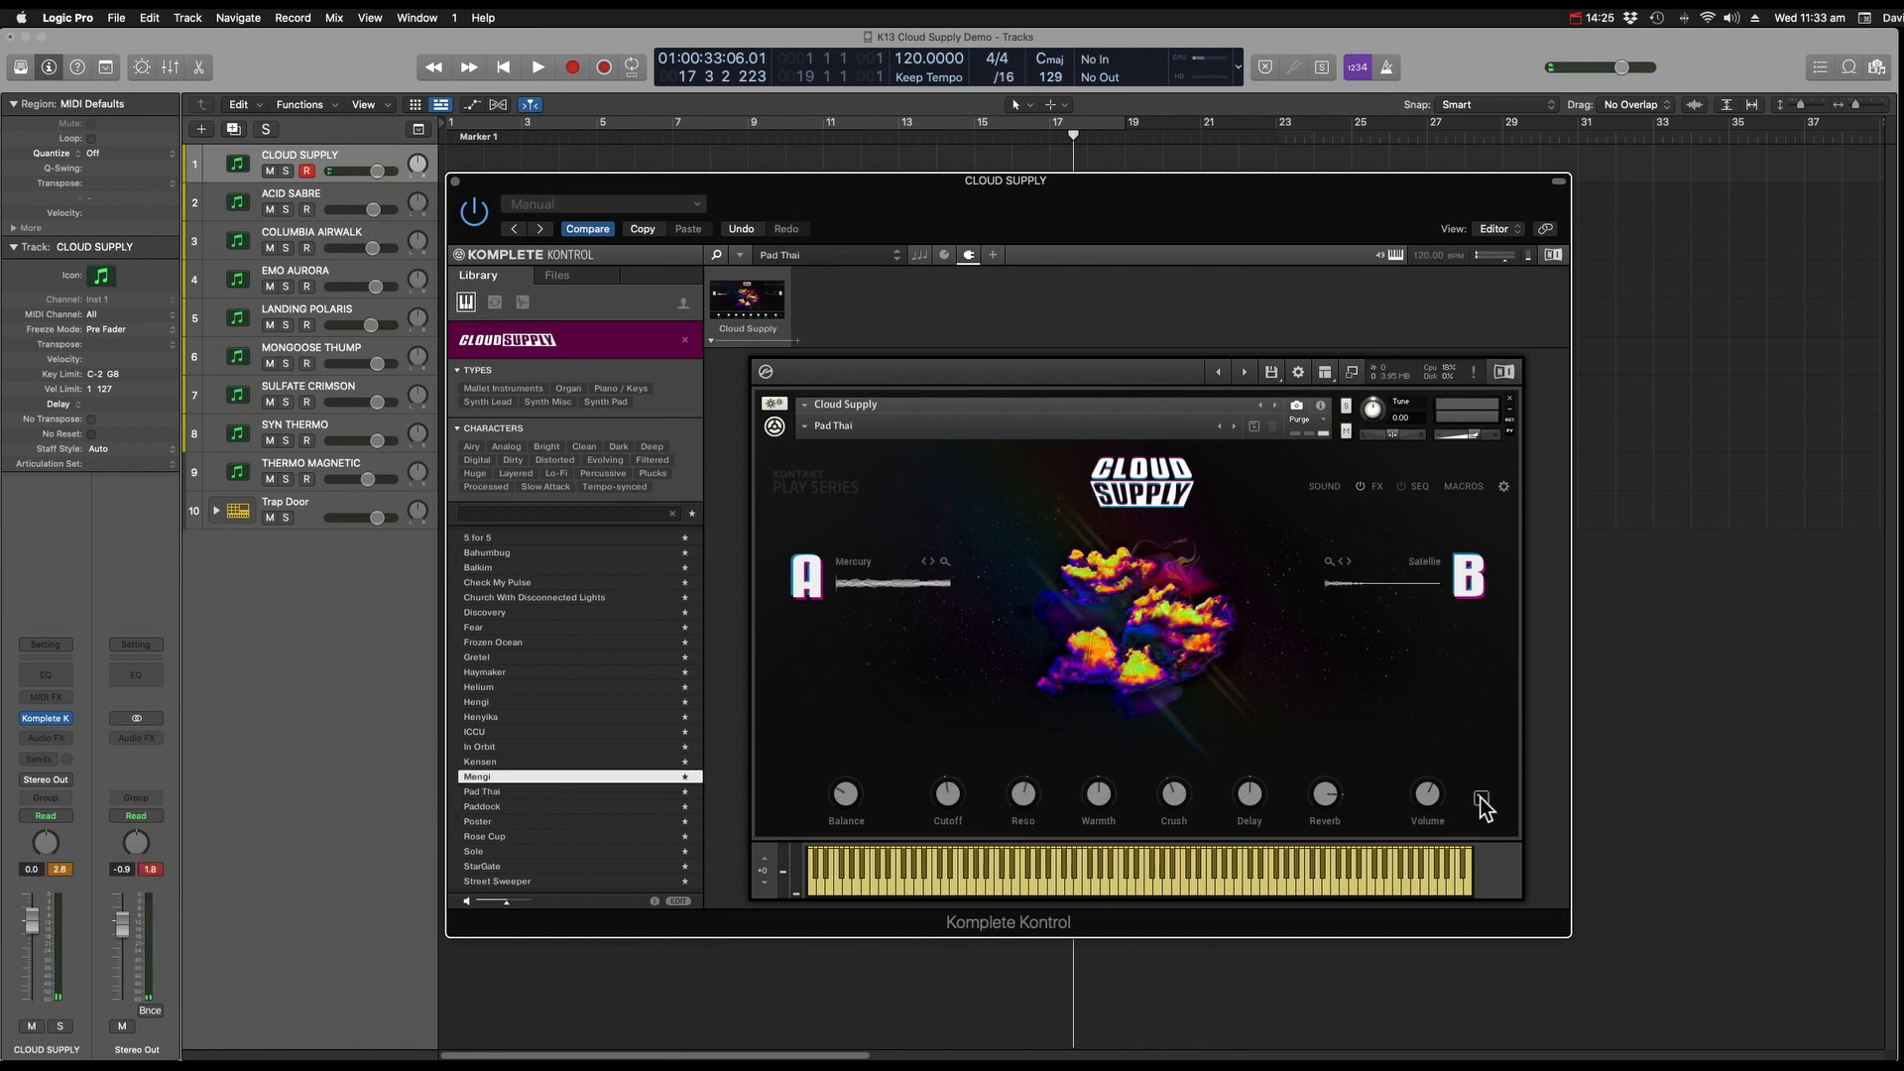
Audition the favourite factory presets from Mengi up to Henyika.
key("Up")
key("Up")
key("Up")
key("Up")
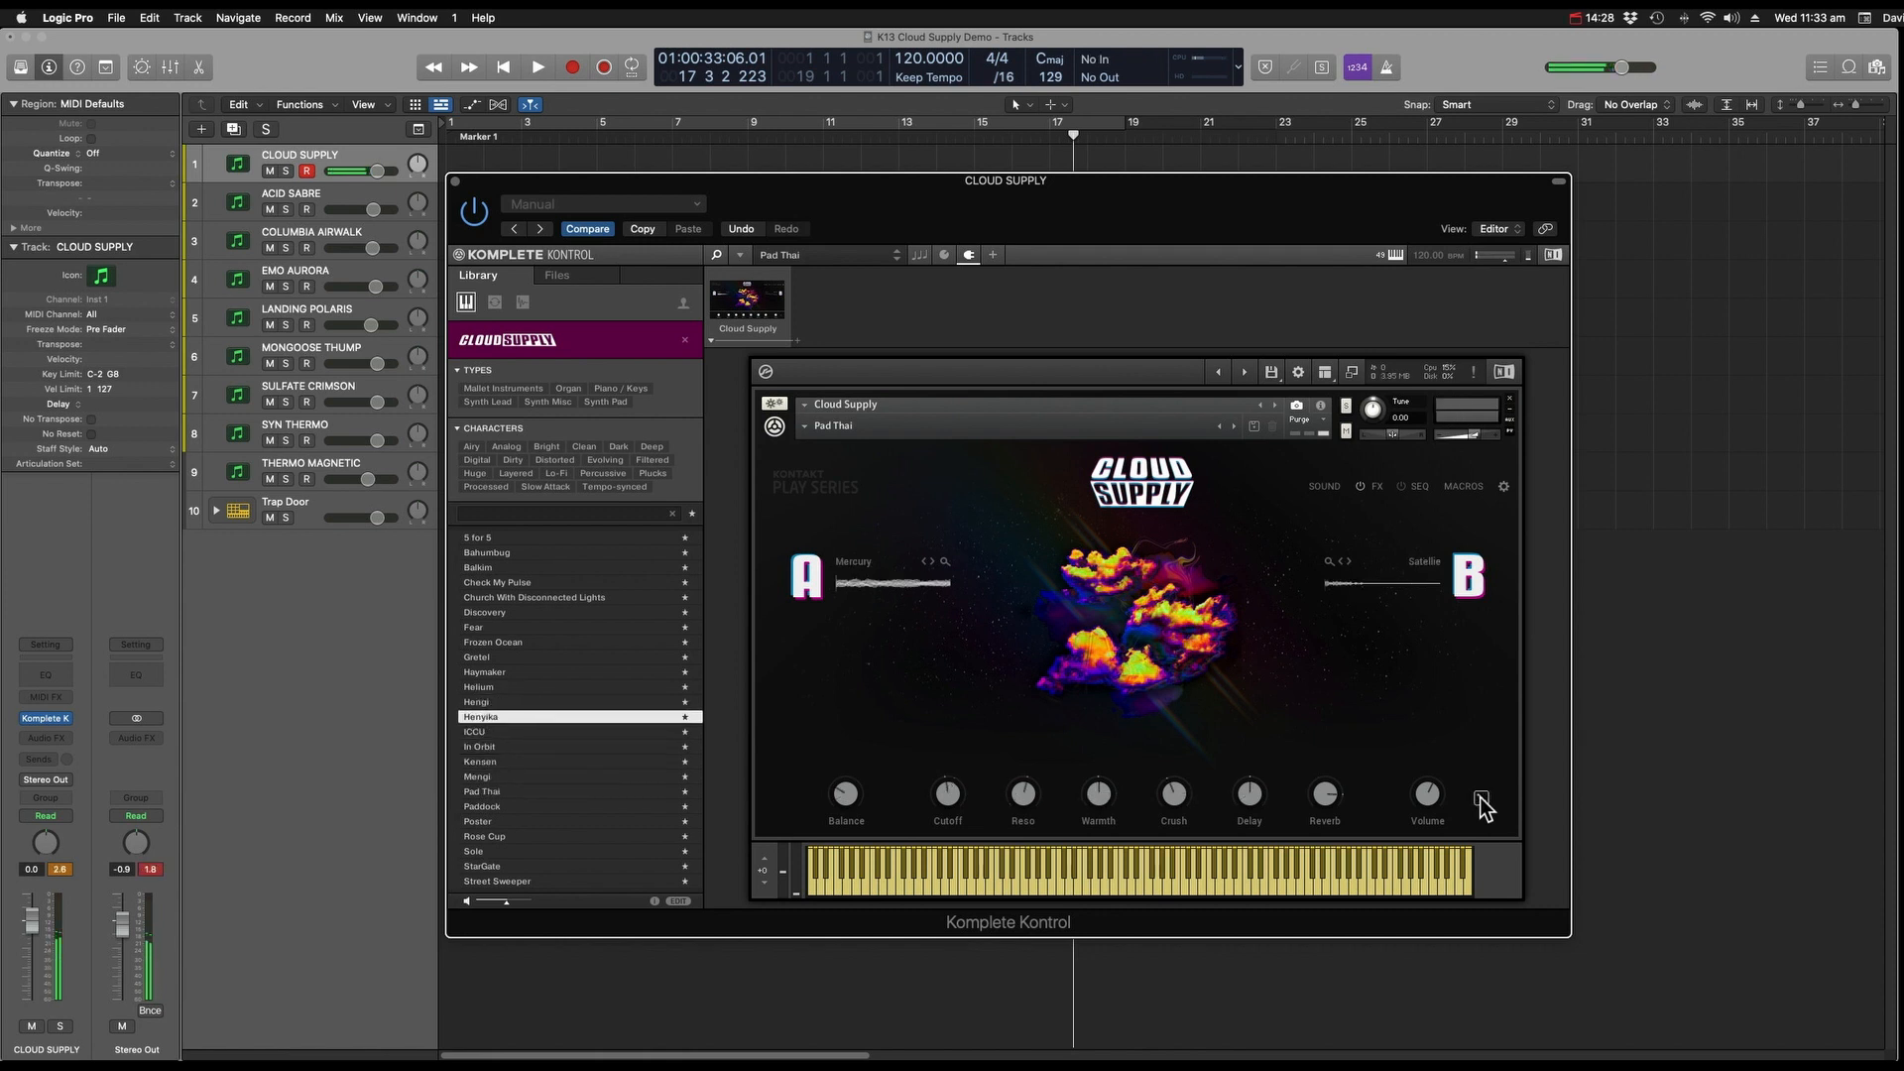
Audition the user presets from DJT Columbia Airwalk down to DJT Newtonian Orbit, and return to DJT Acid sabre.
key("Down")
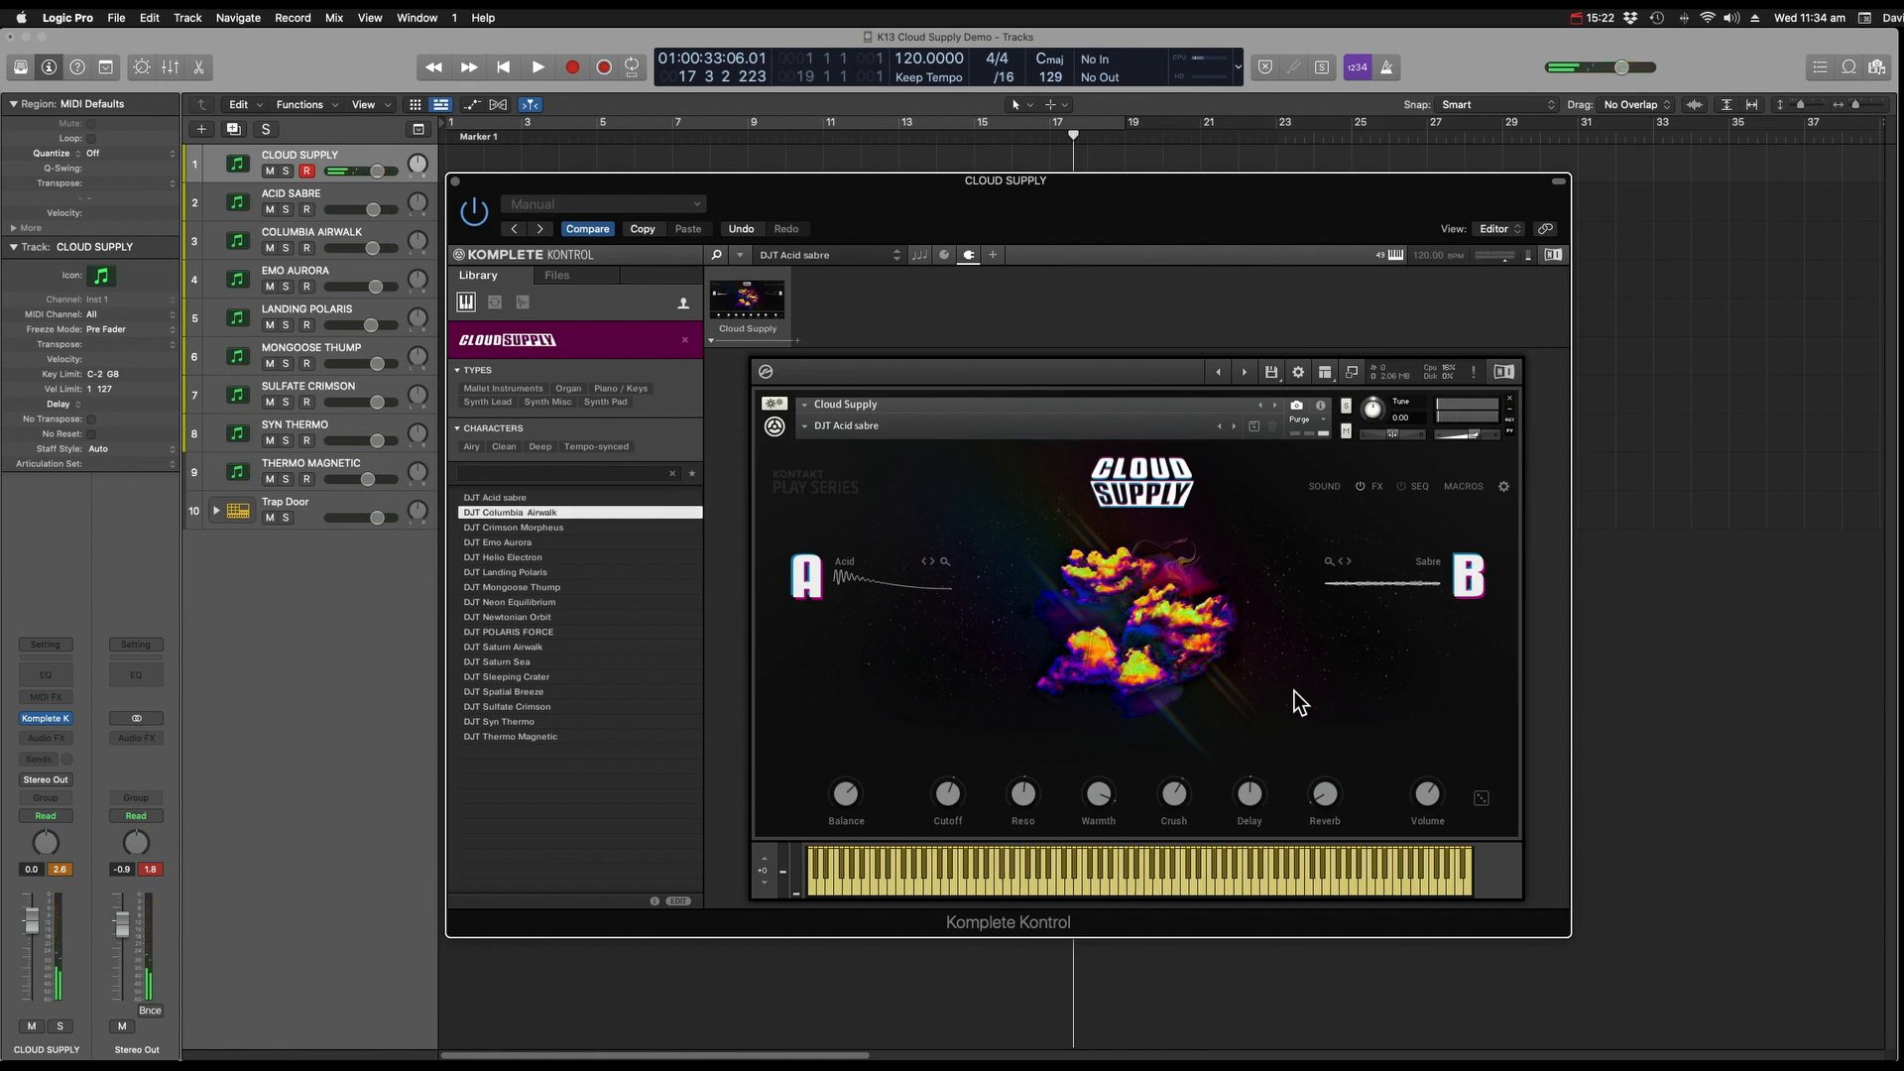
key("Down")
key("Down")
key("Down")
key("Down")
key("Down")
key("Down")
key("Down")
key("Up")
key("Up")
key("Up")
key("Up")
key("Up")
key("Up")
key("Up")
key("Up")
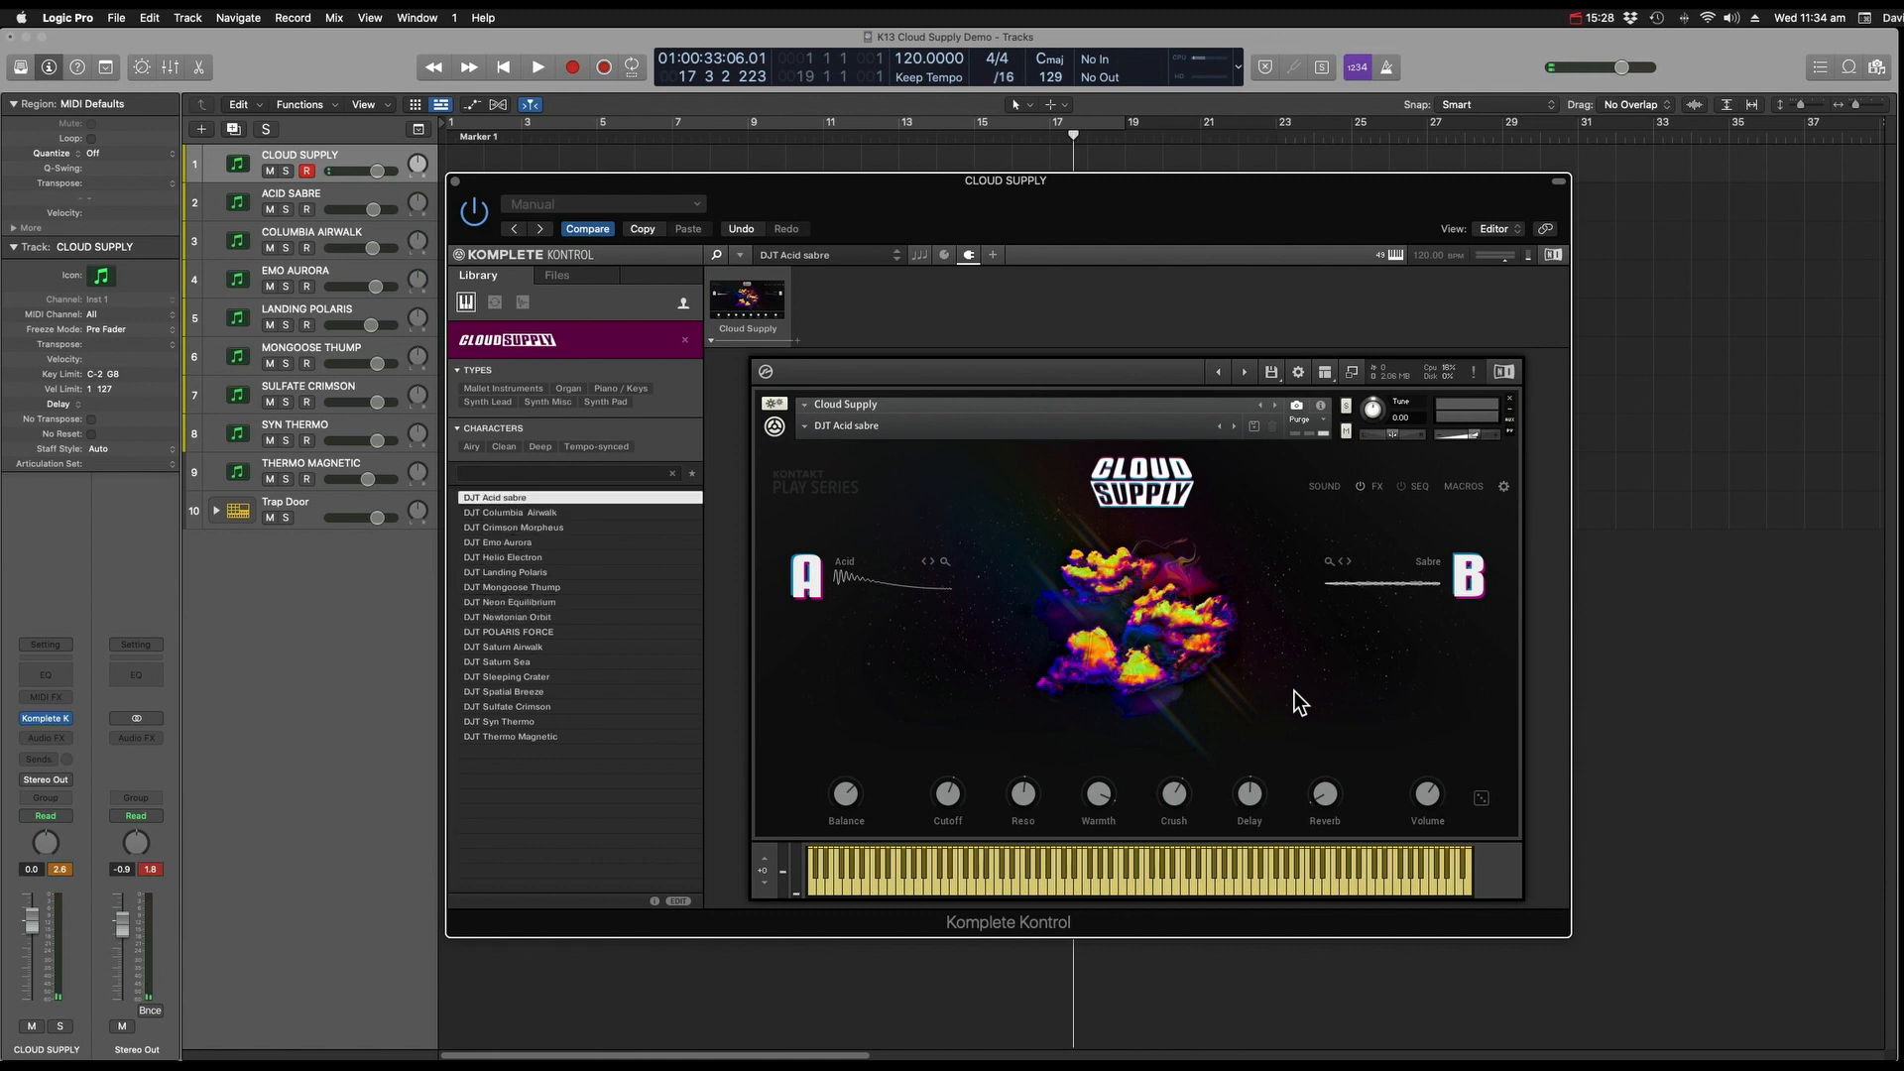
Preview the user presets from DJT Columbia Airwalk down to DJT Emo Aurora.
key("Down")
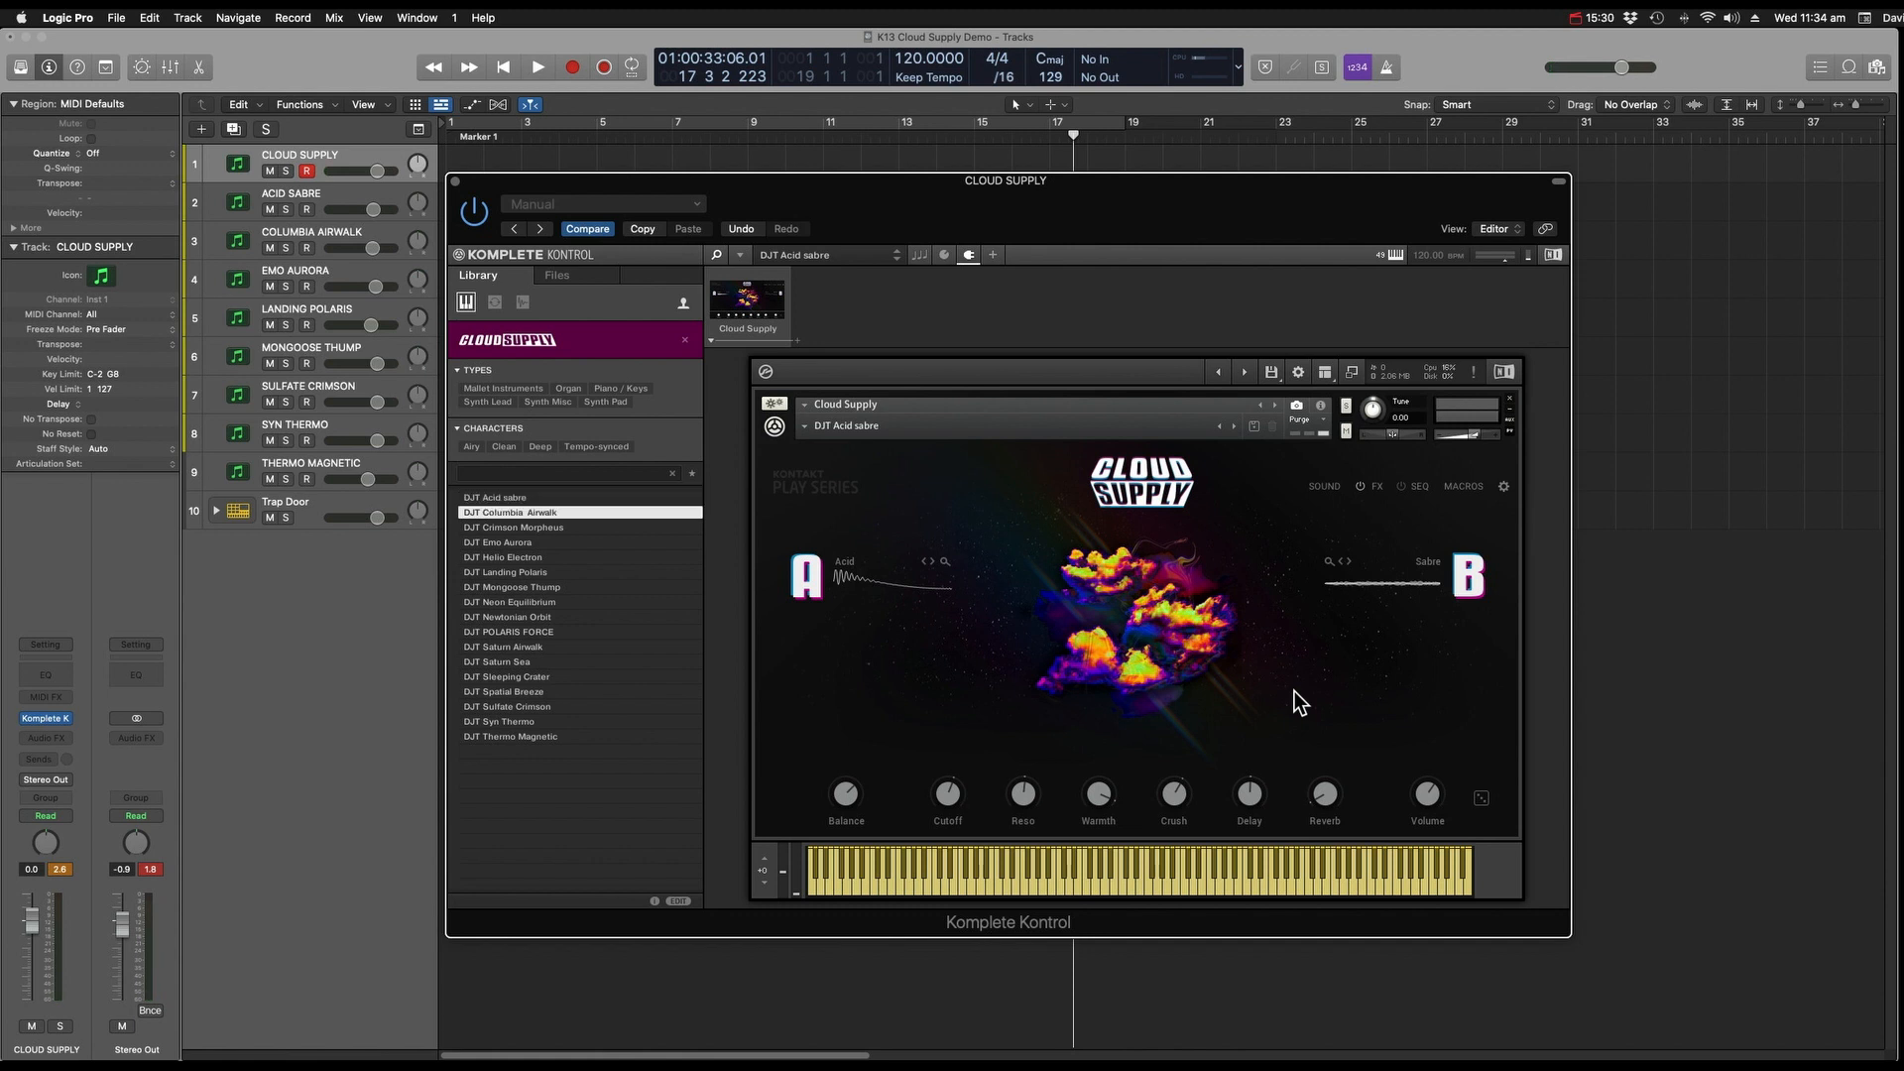
key("Down")
key("Down")
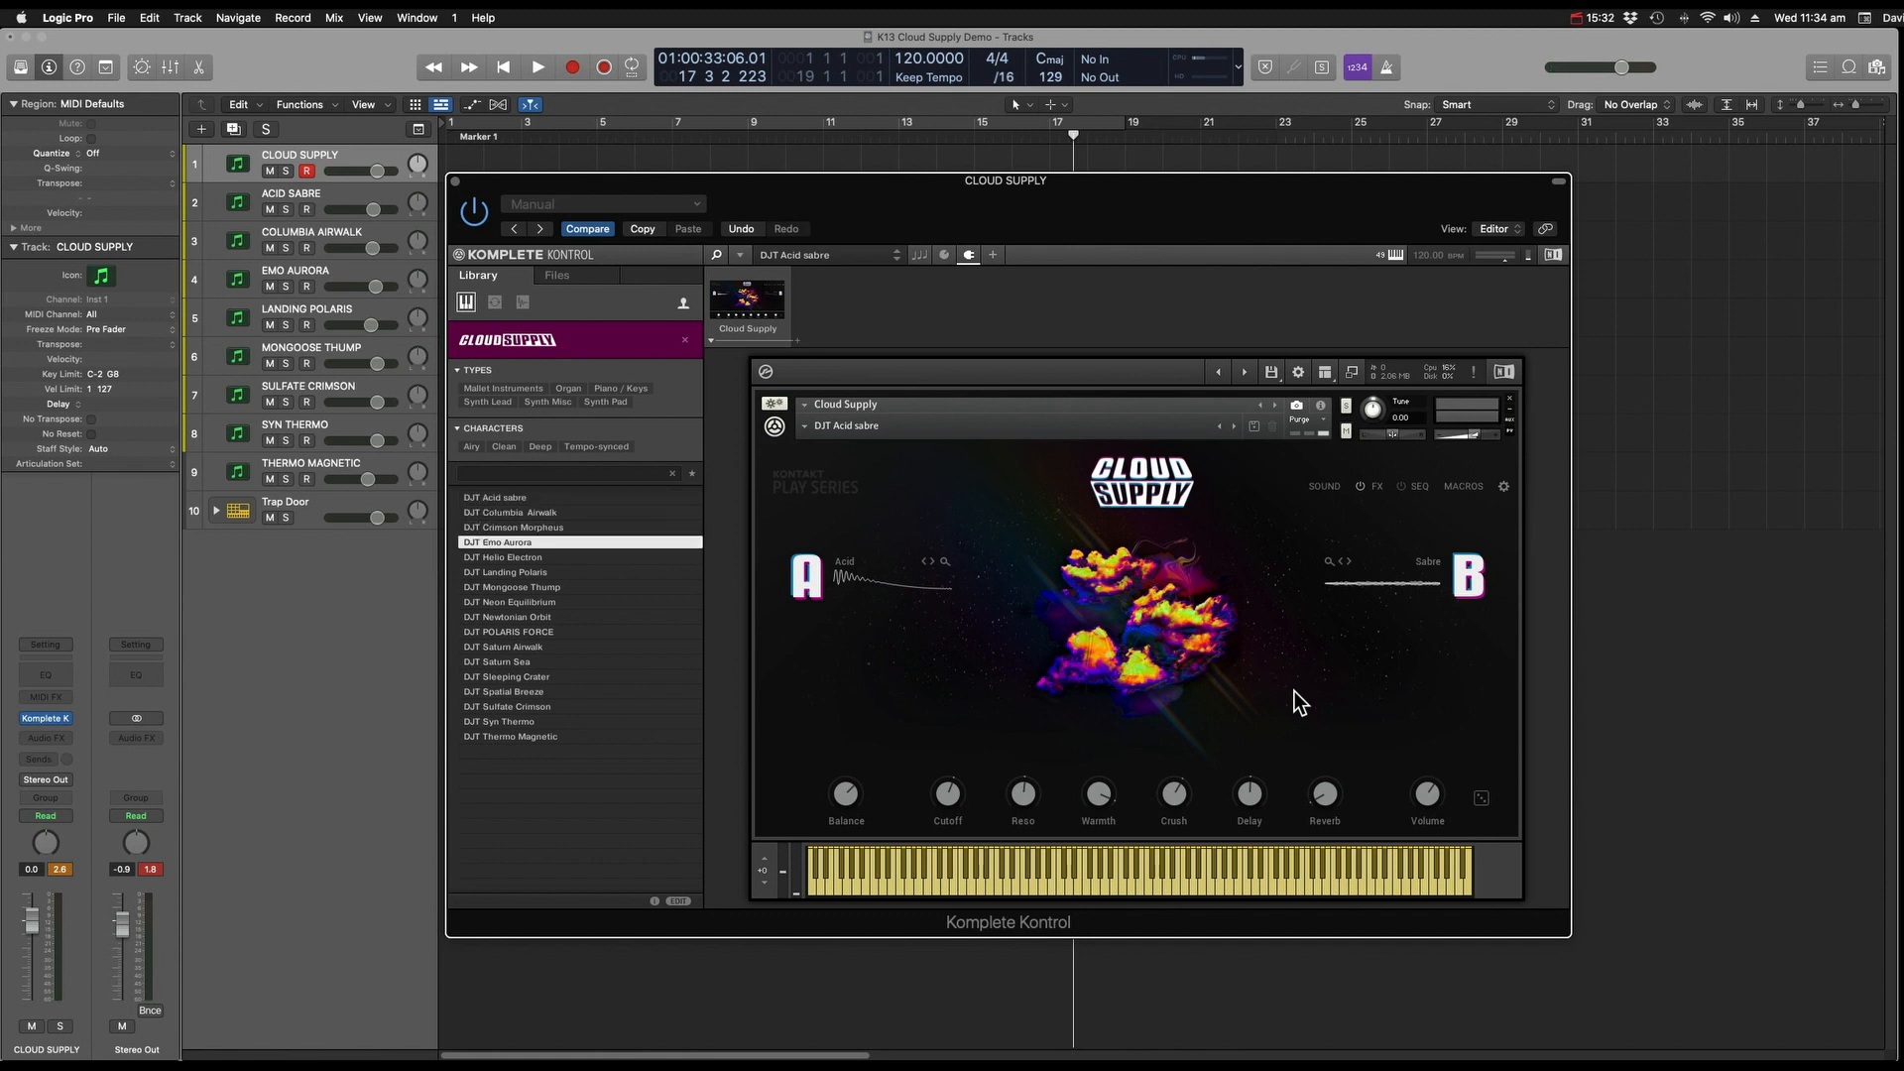
Browse the user presets down to DJT Helio Electron and return to DJT Acid sabre.
key("Down")
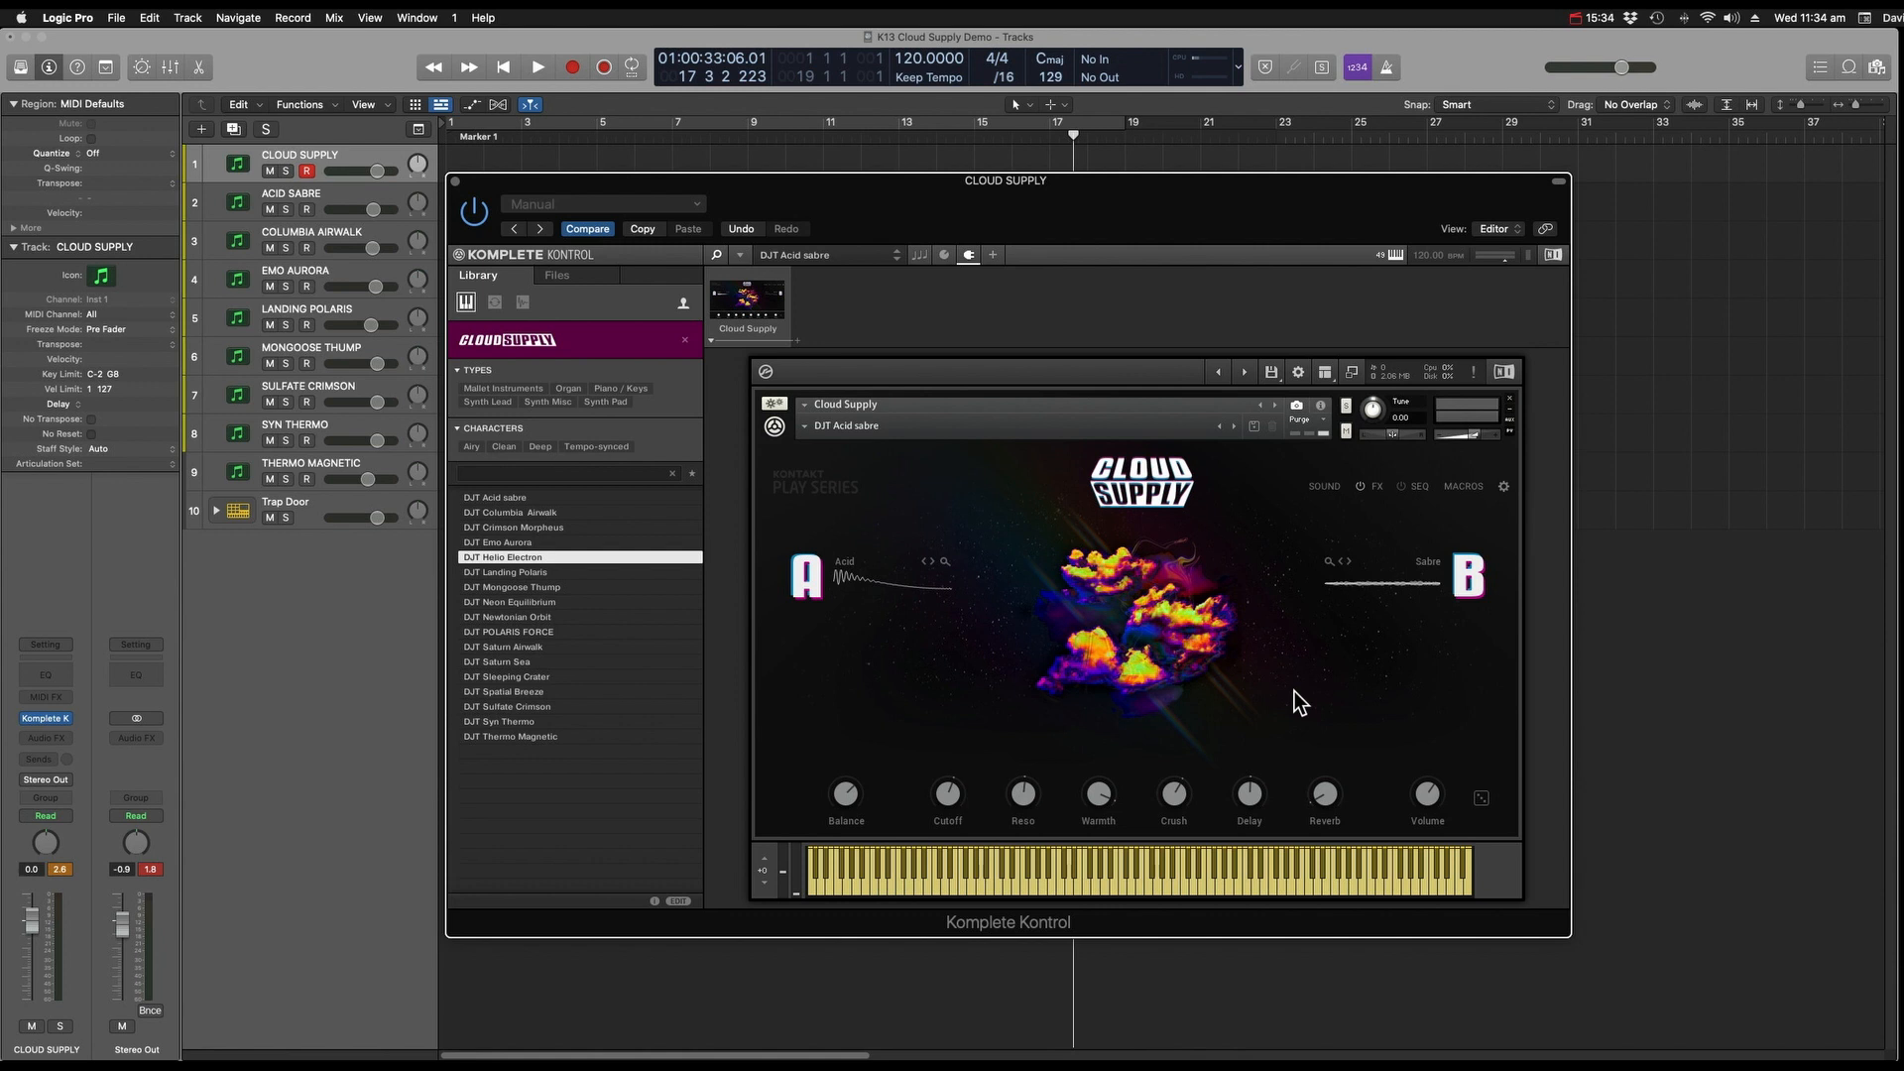
key("Down")
key("Up")
key("Up")
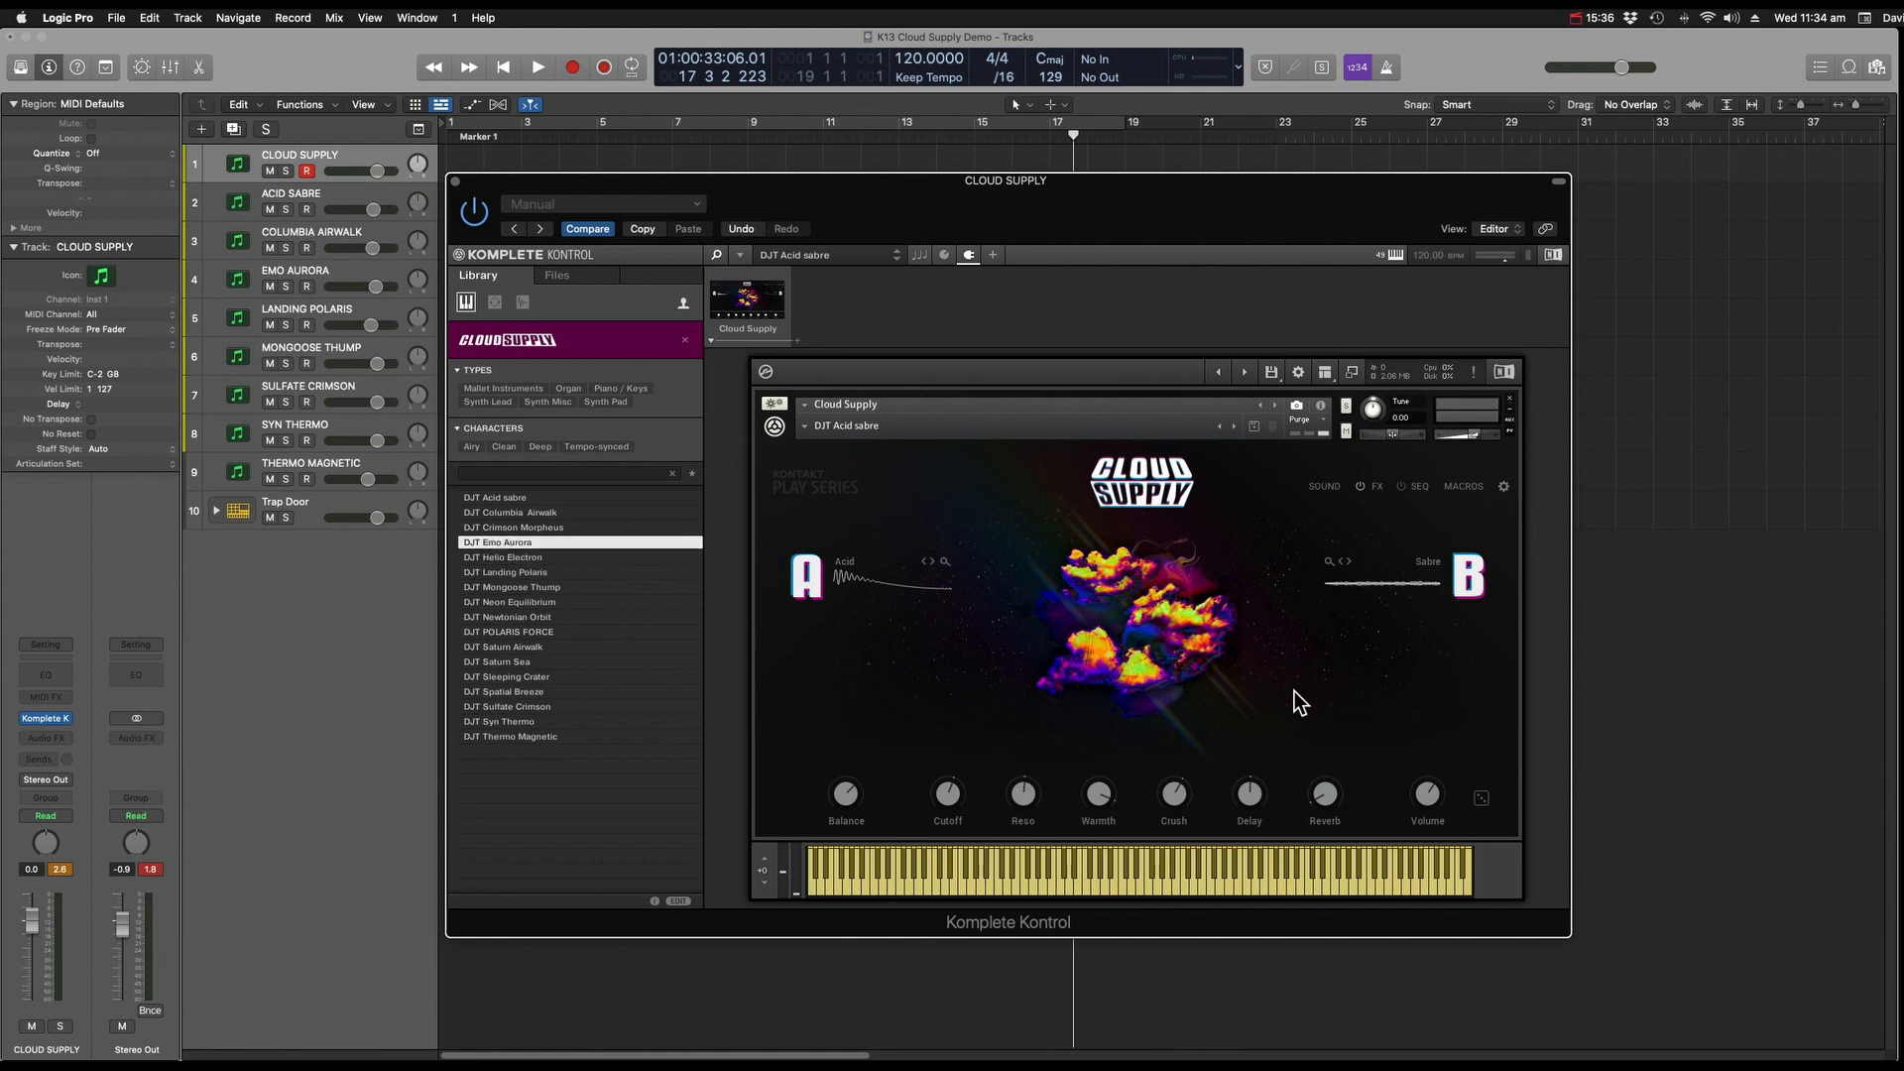
key("Up")
key("Up")
key("Up")
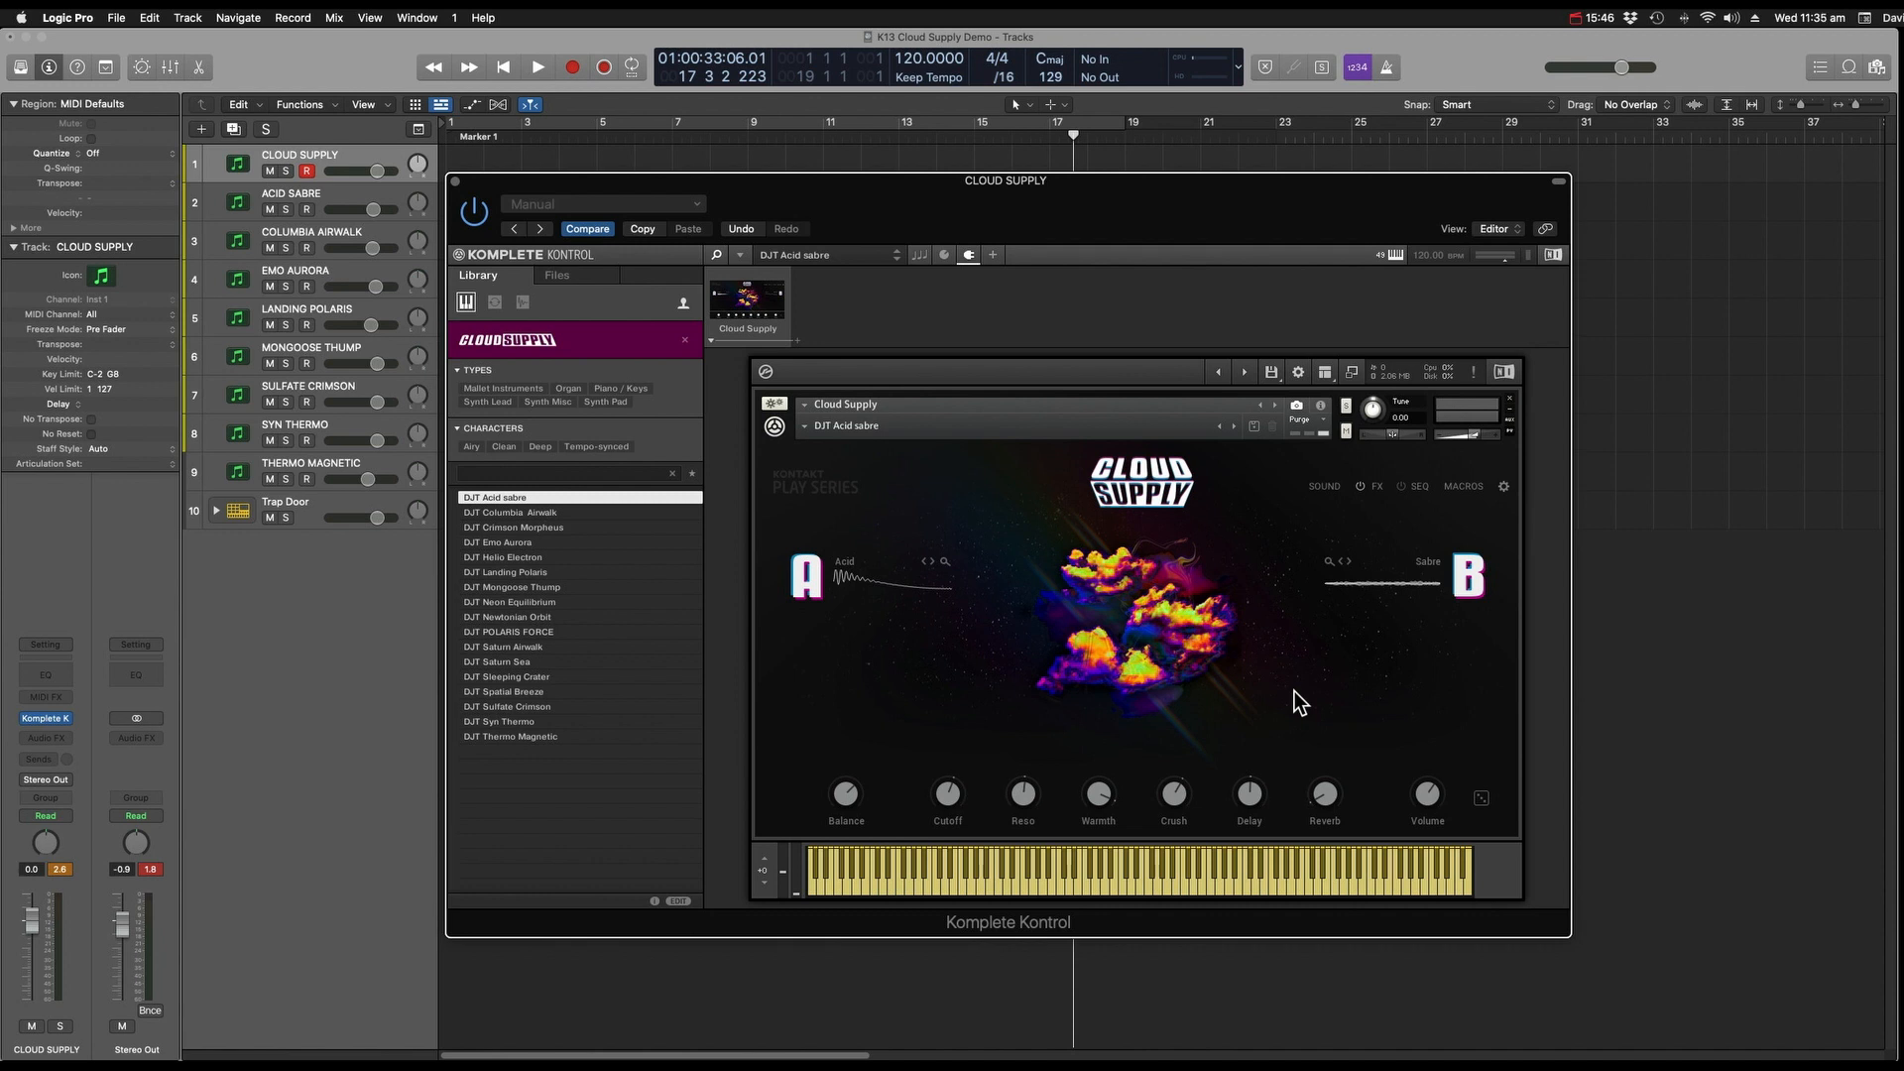
Load the DJT Columbia Airwalk preset and examine its Pitch / Velocity and Macro 1 / 2 sequencer patterns.
key("Down")
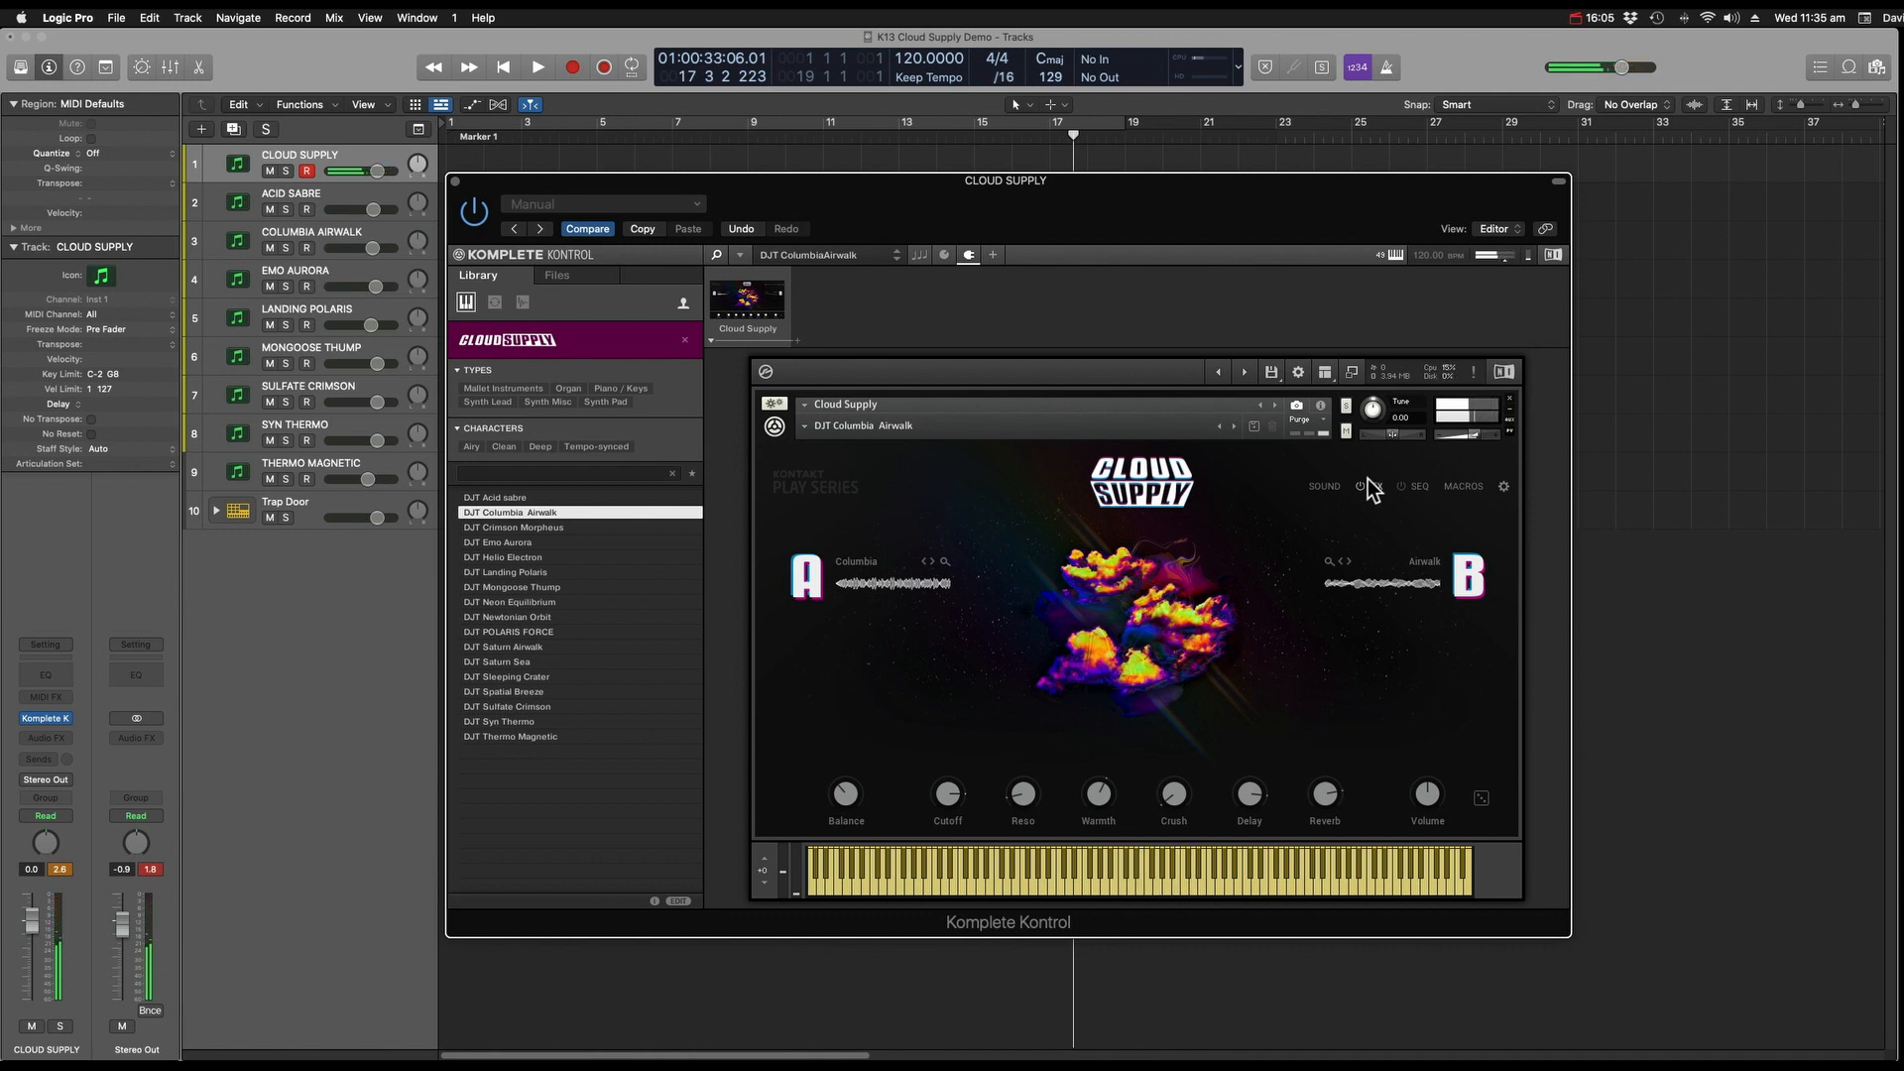
left_click(1415, 487)
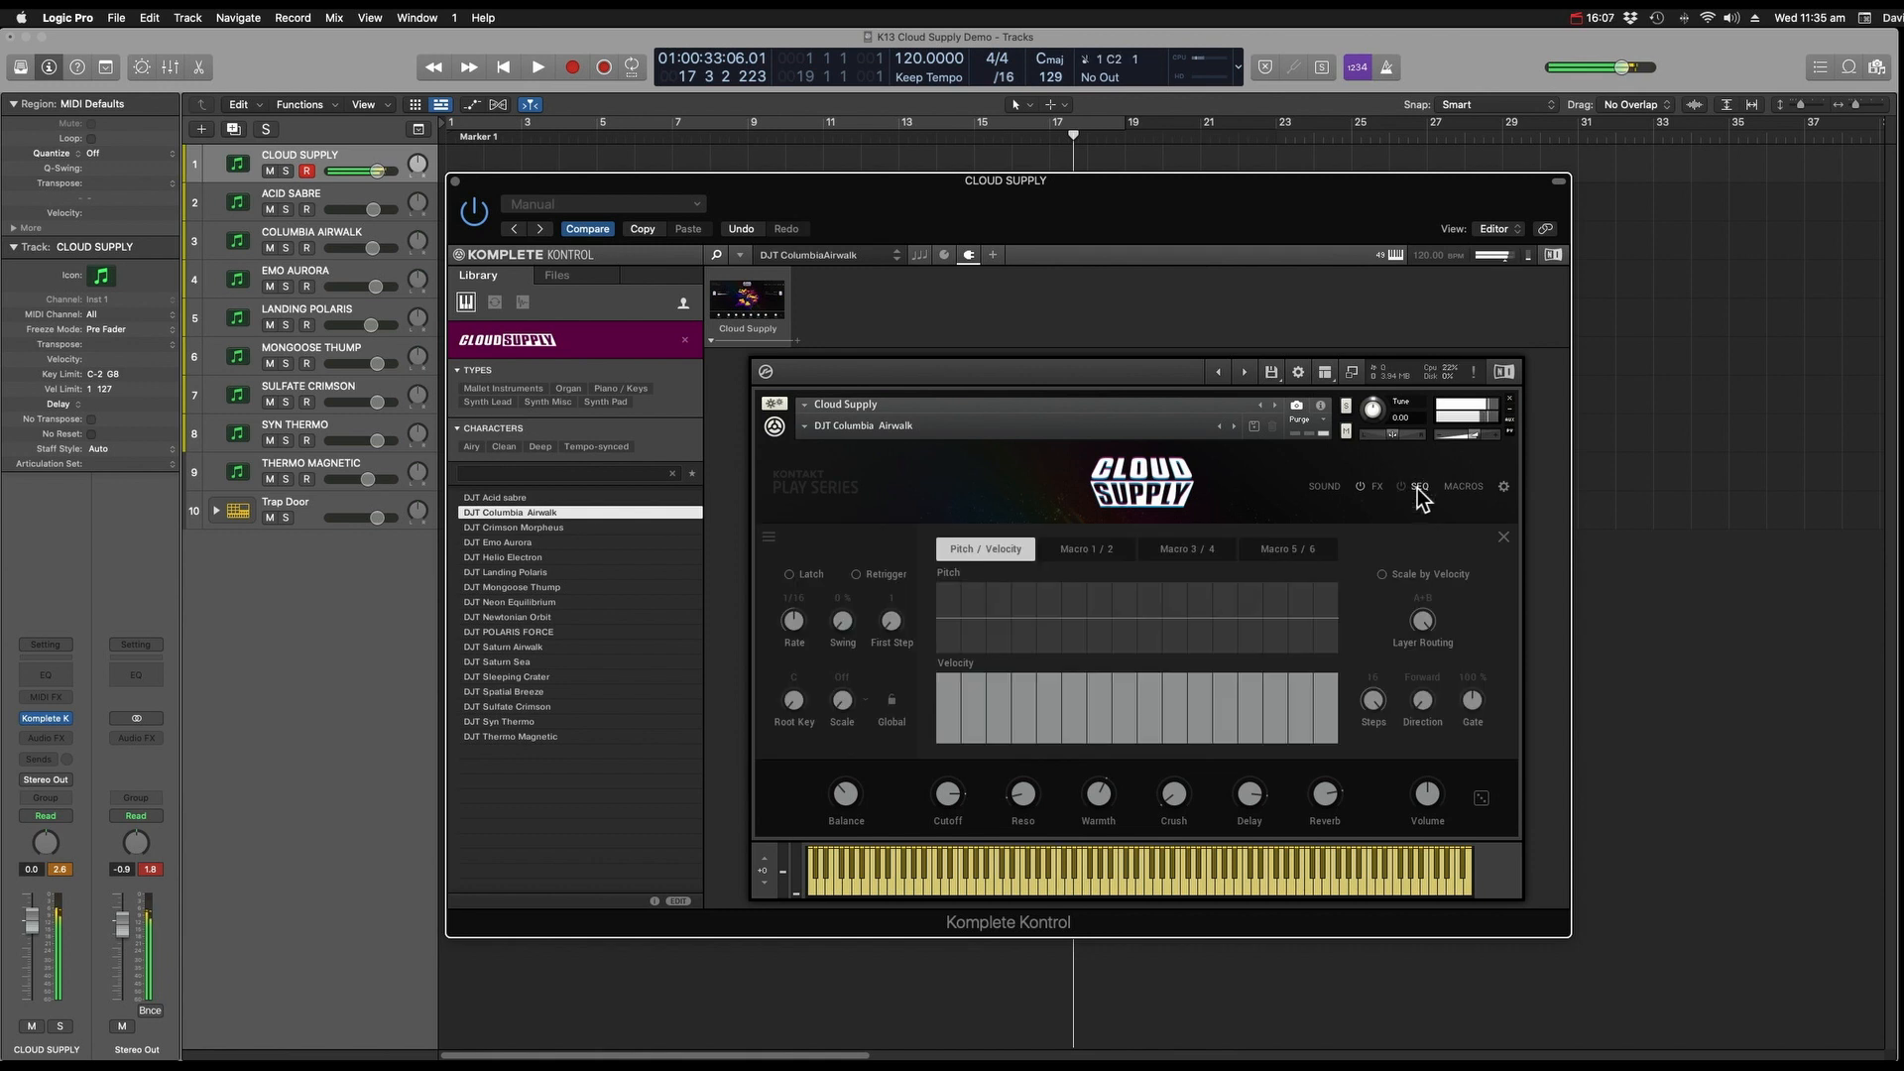
left_click(1078, 551)
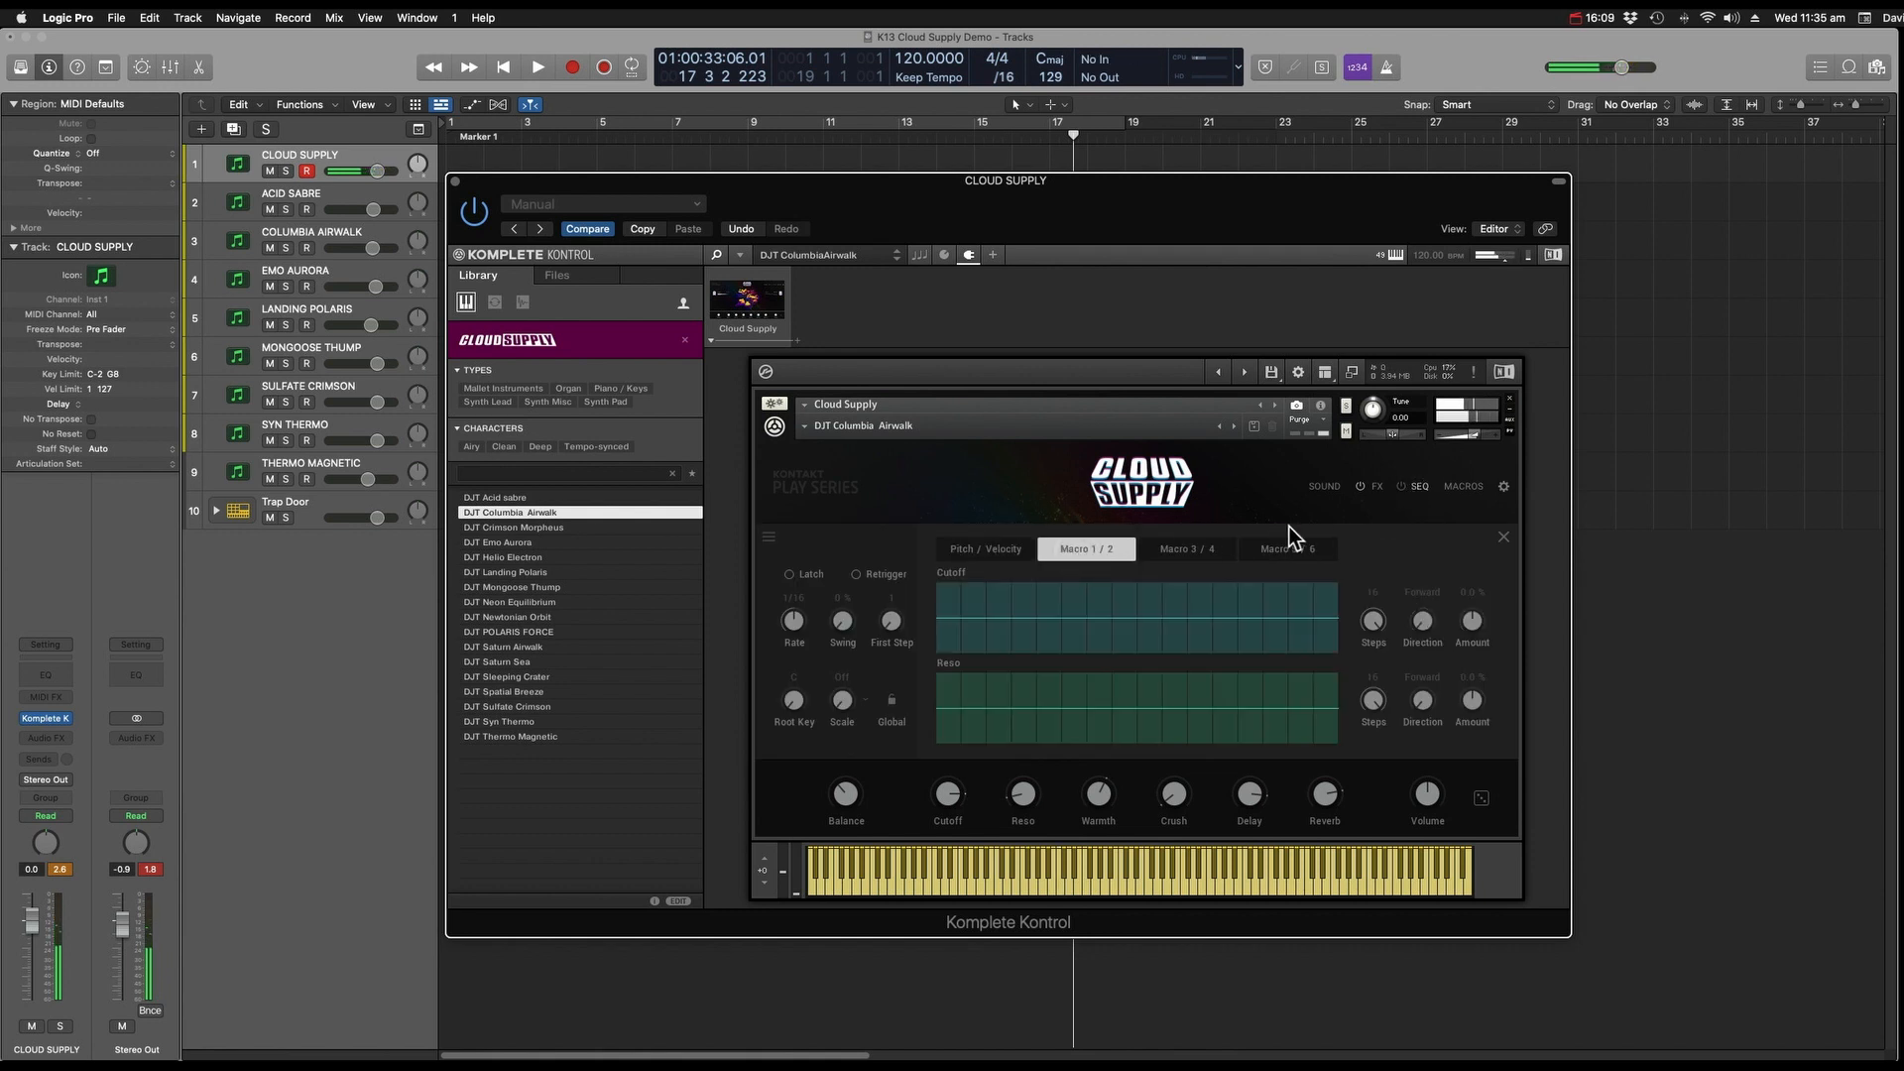
left_click(1320, 489)
left_click(1321, 490)
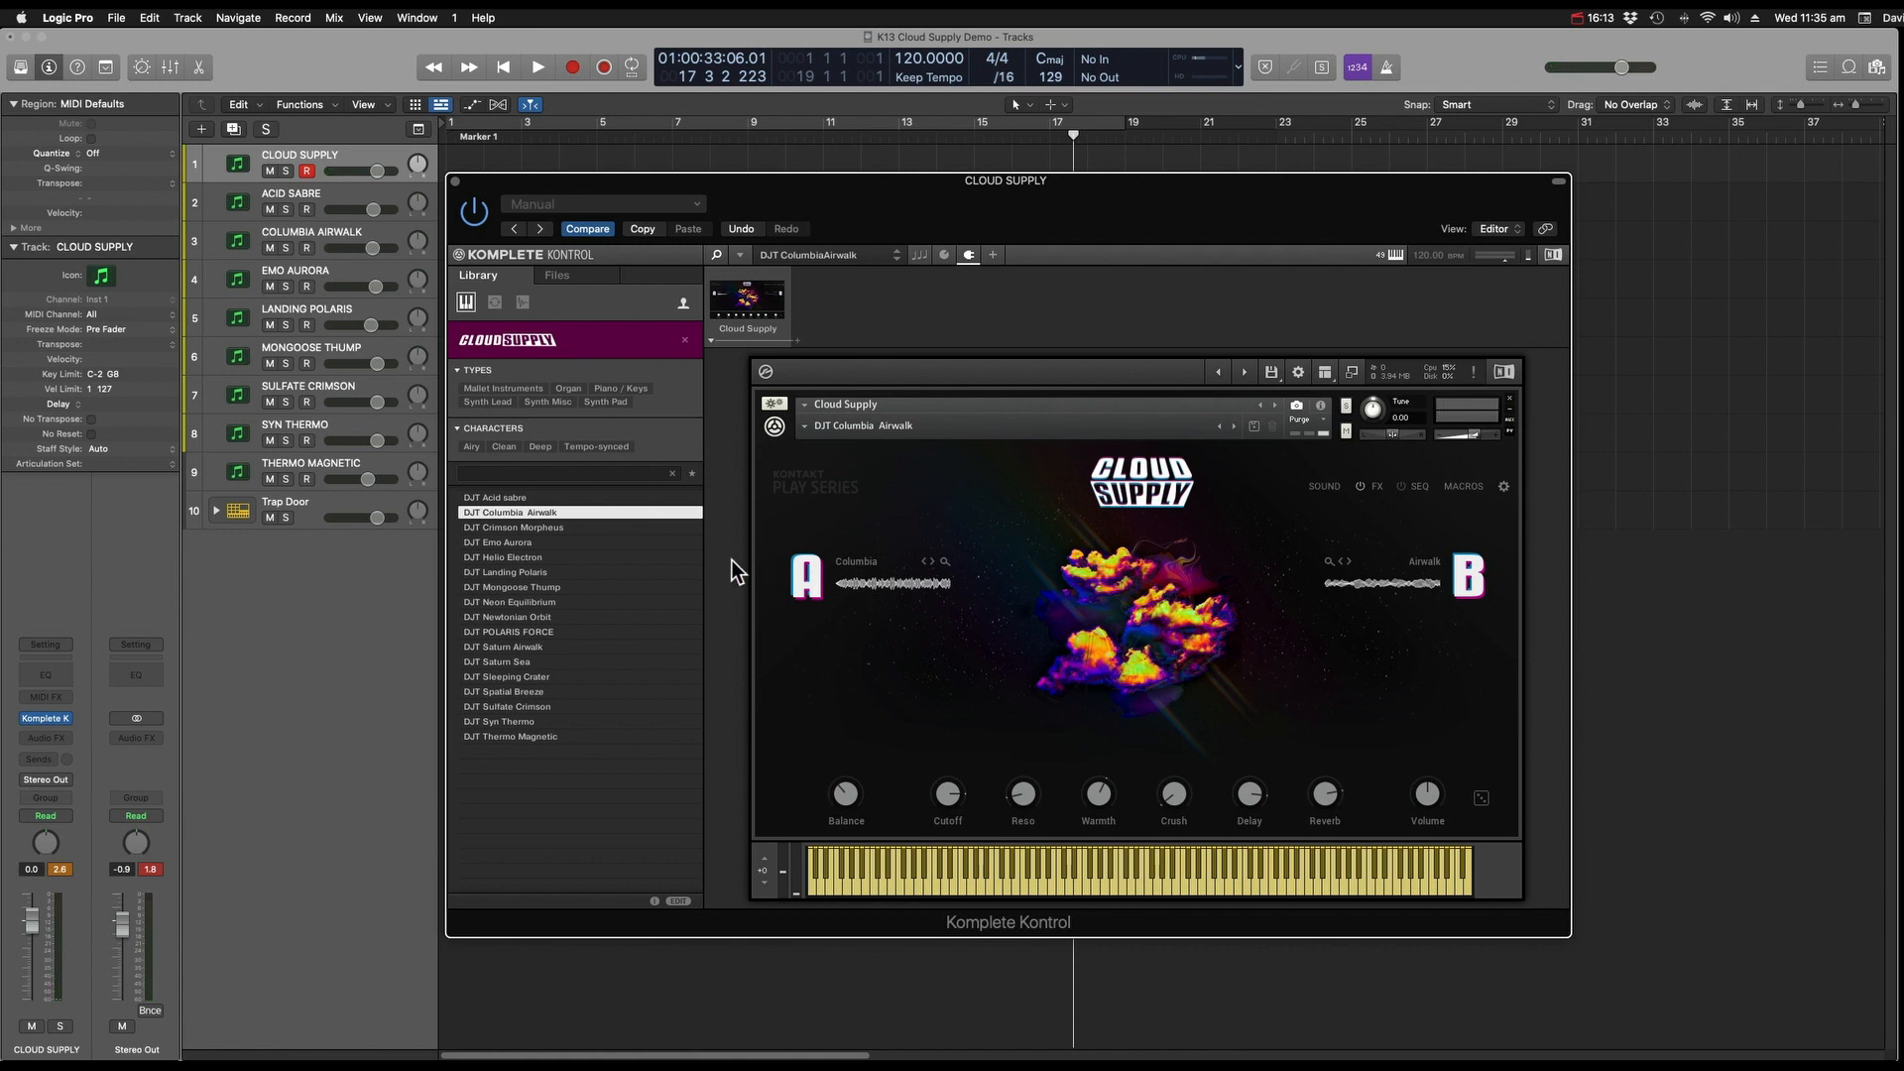
Load the DJT Crimson Morpheus preset and examine its Pitch / Velocity and Macro 1 / 2 sequencer patterns.
key("Down")
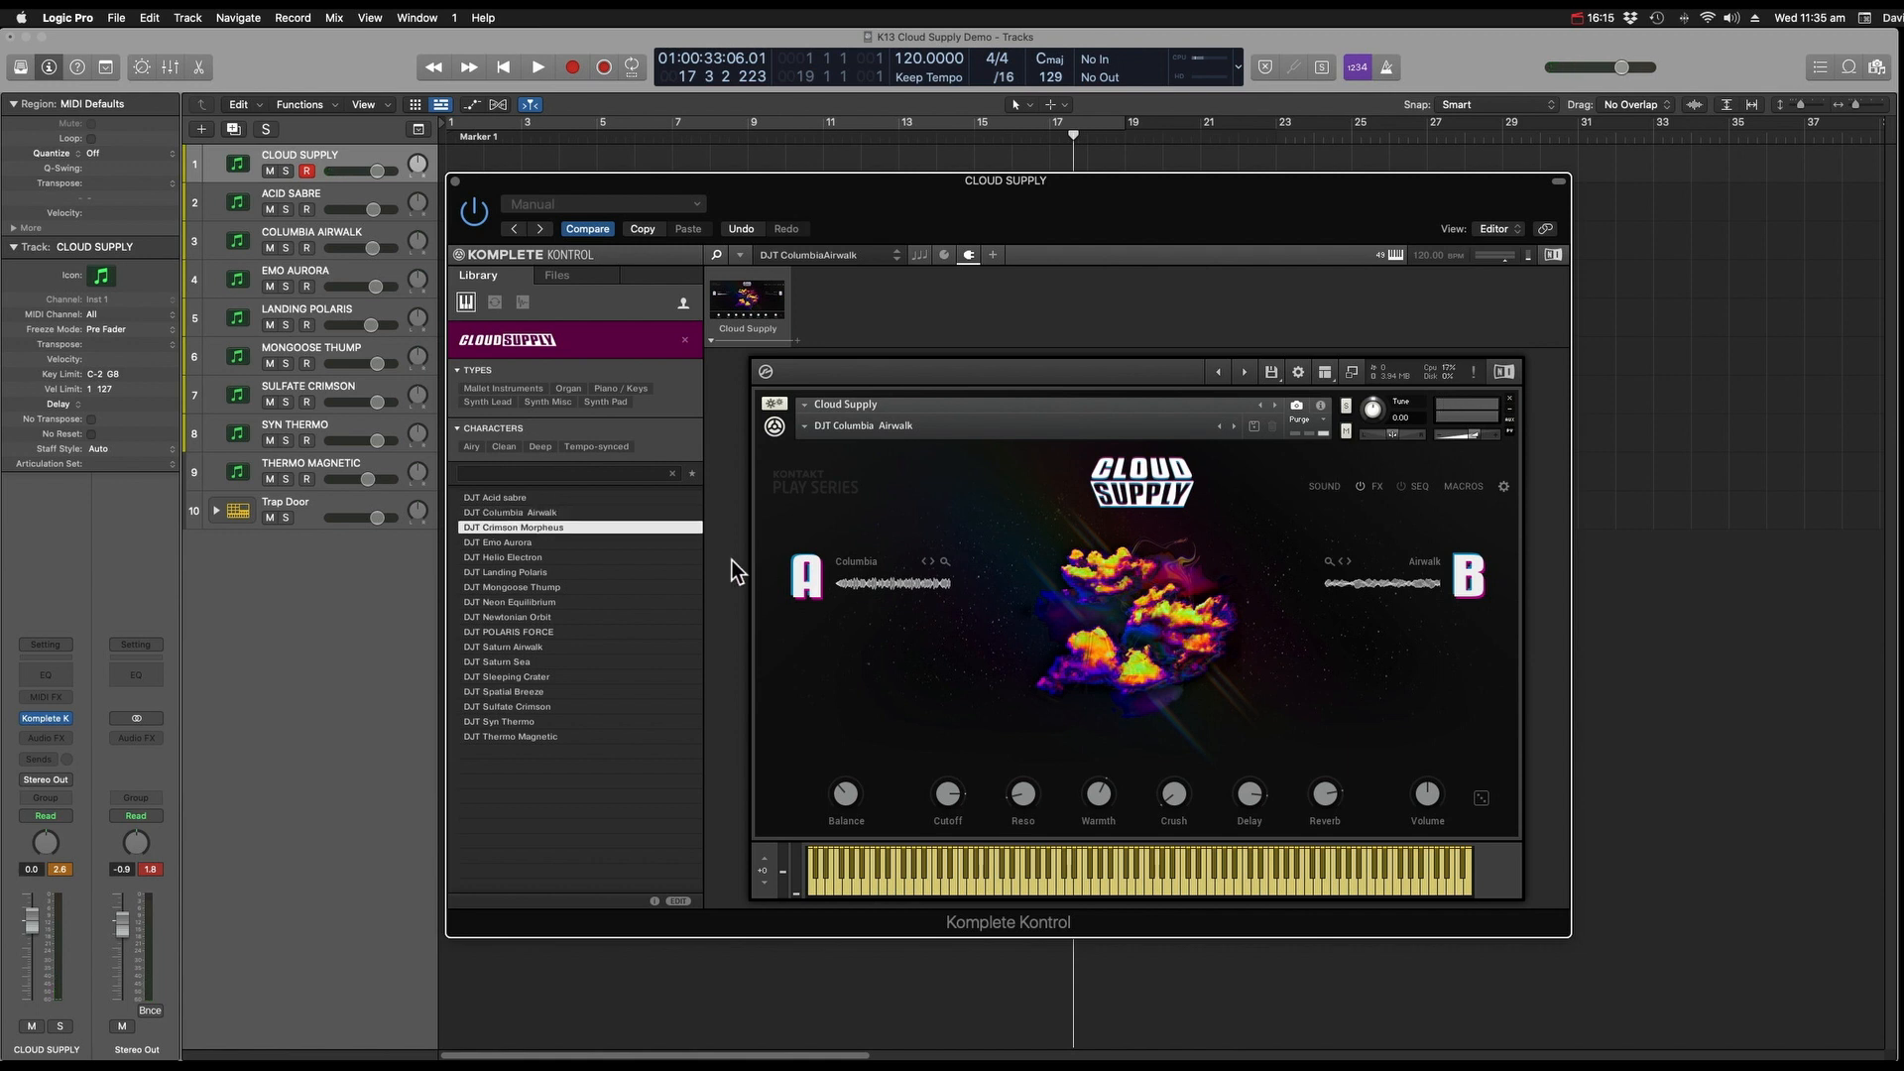
key("Return")
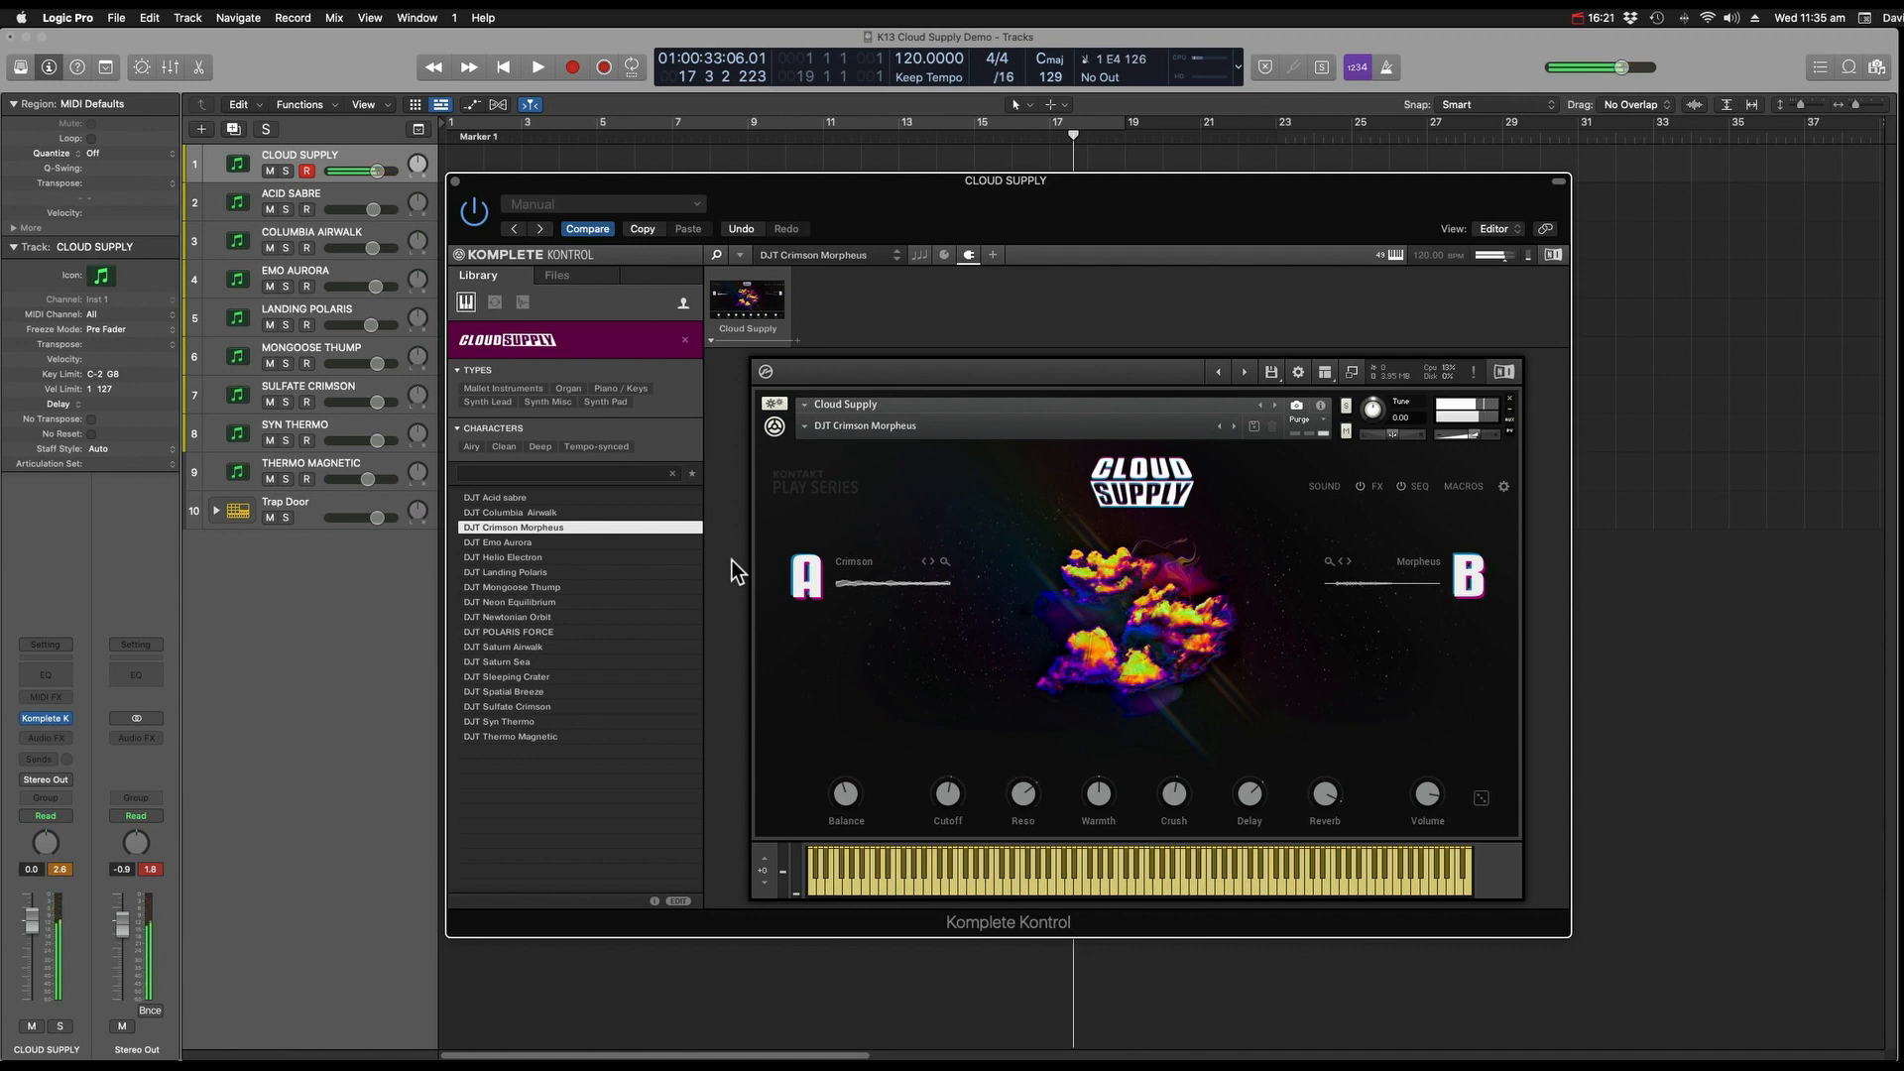
left_click(1418, 488)
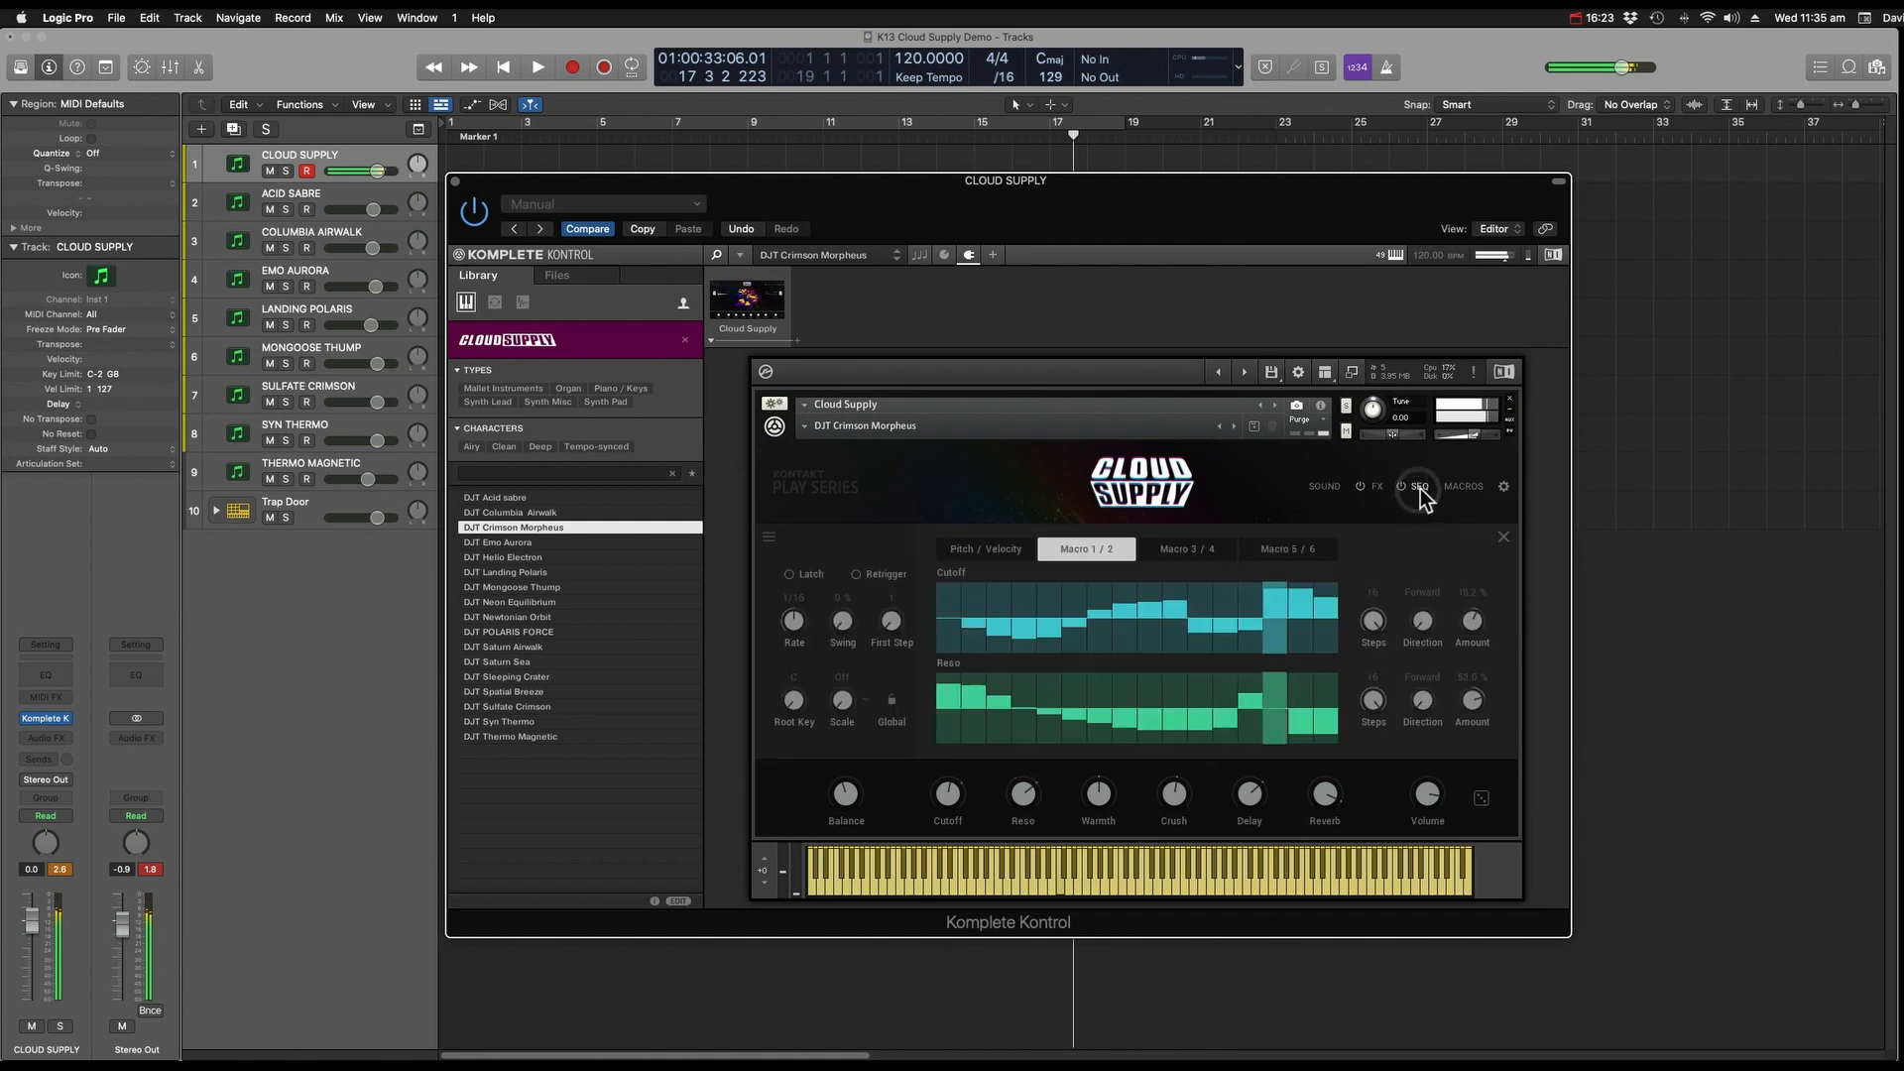
left_click(1021, 544)
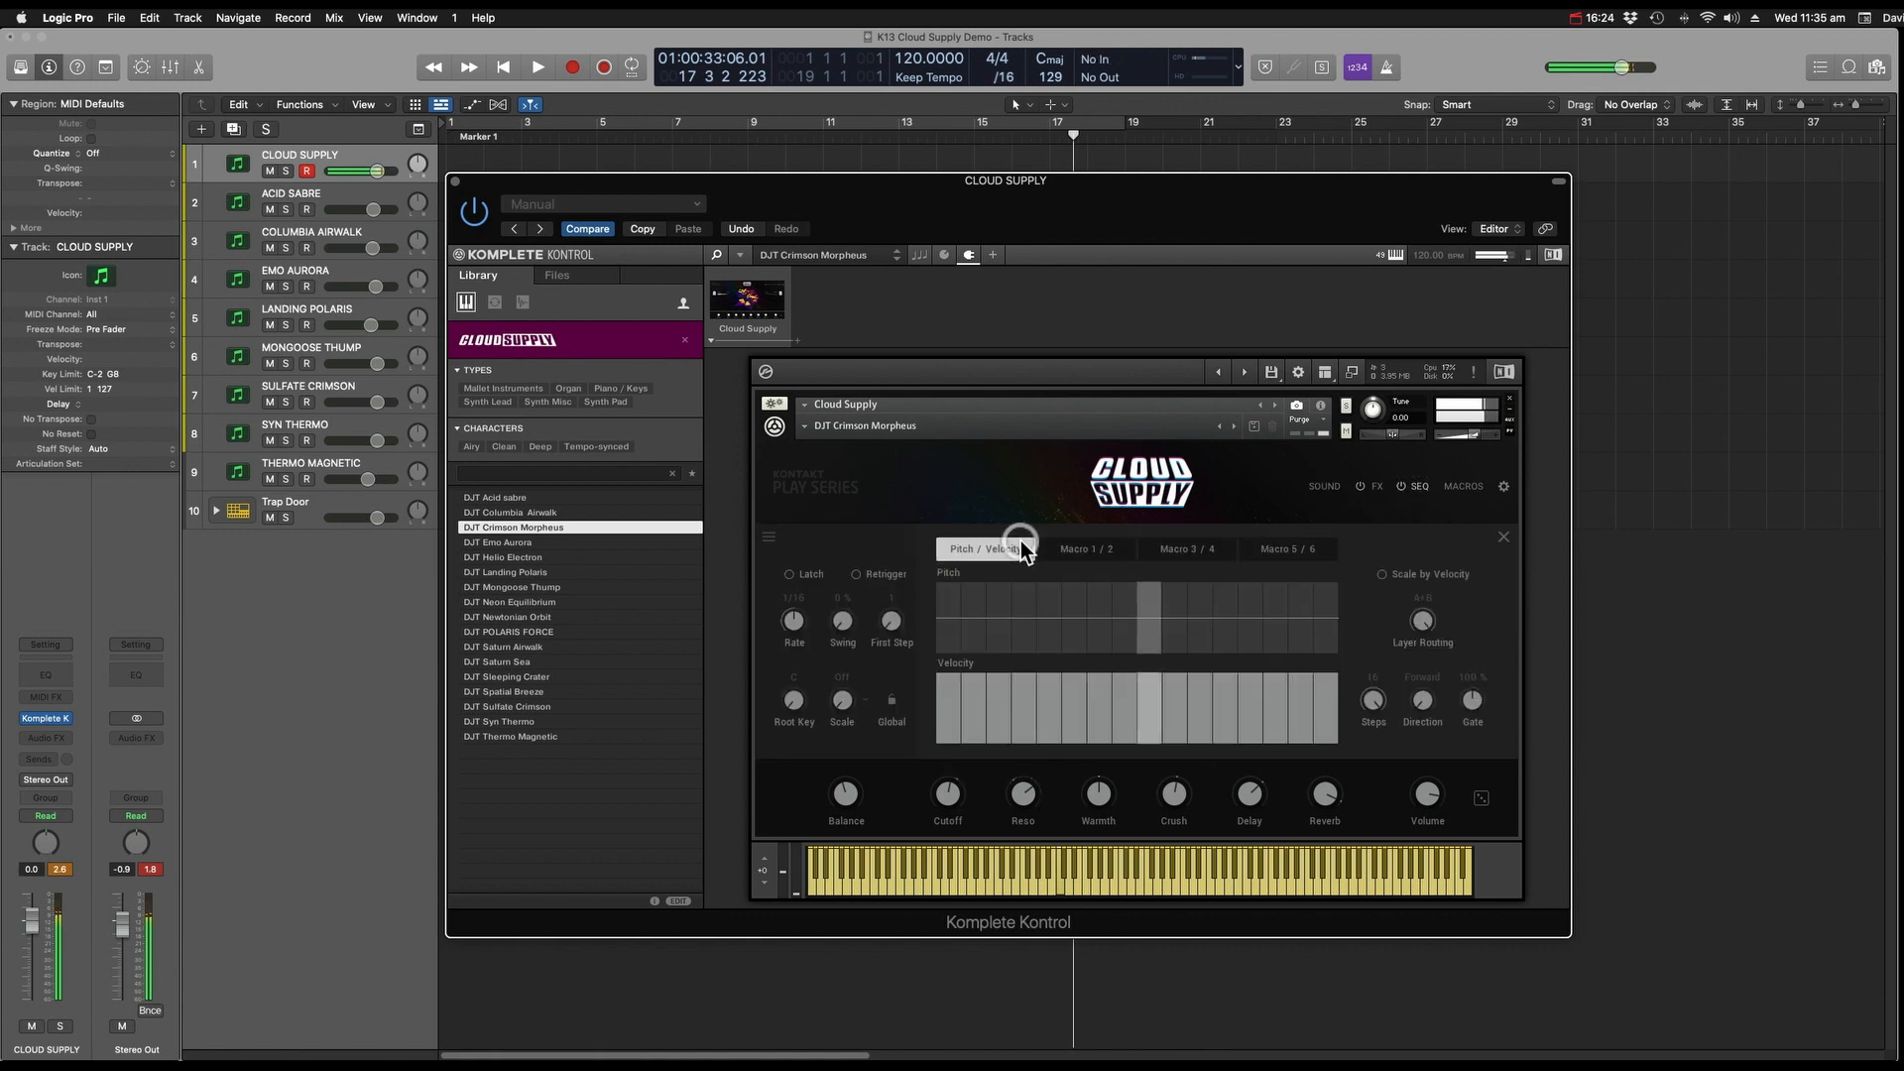
left_click(1075, 550)
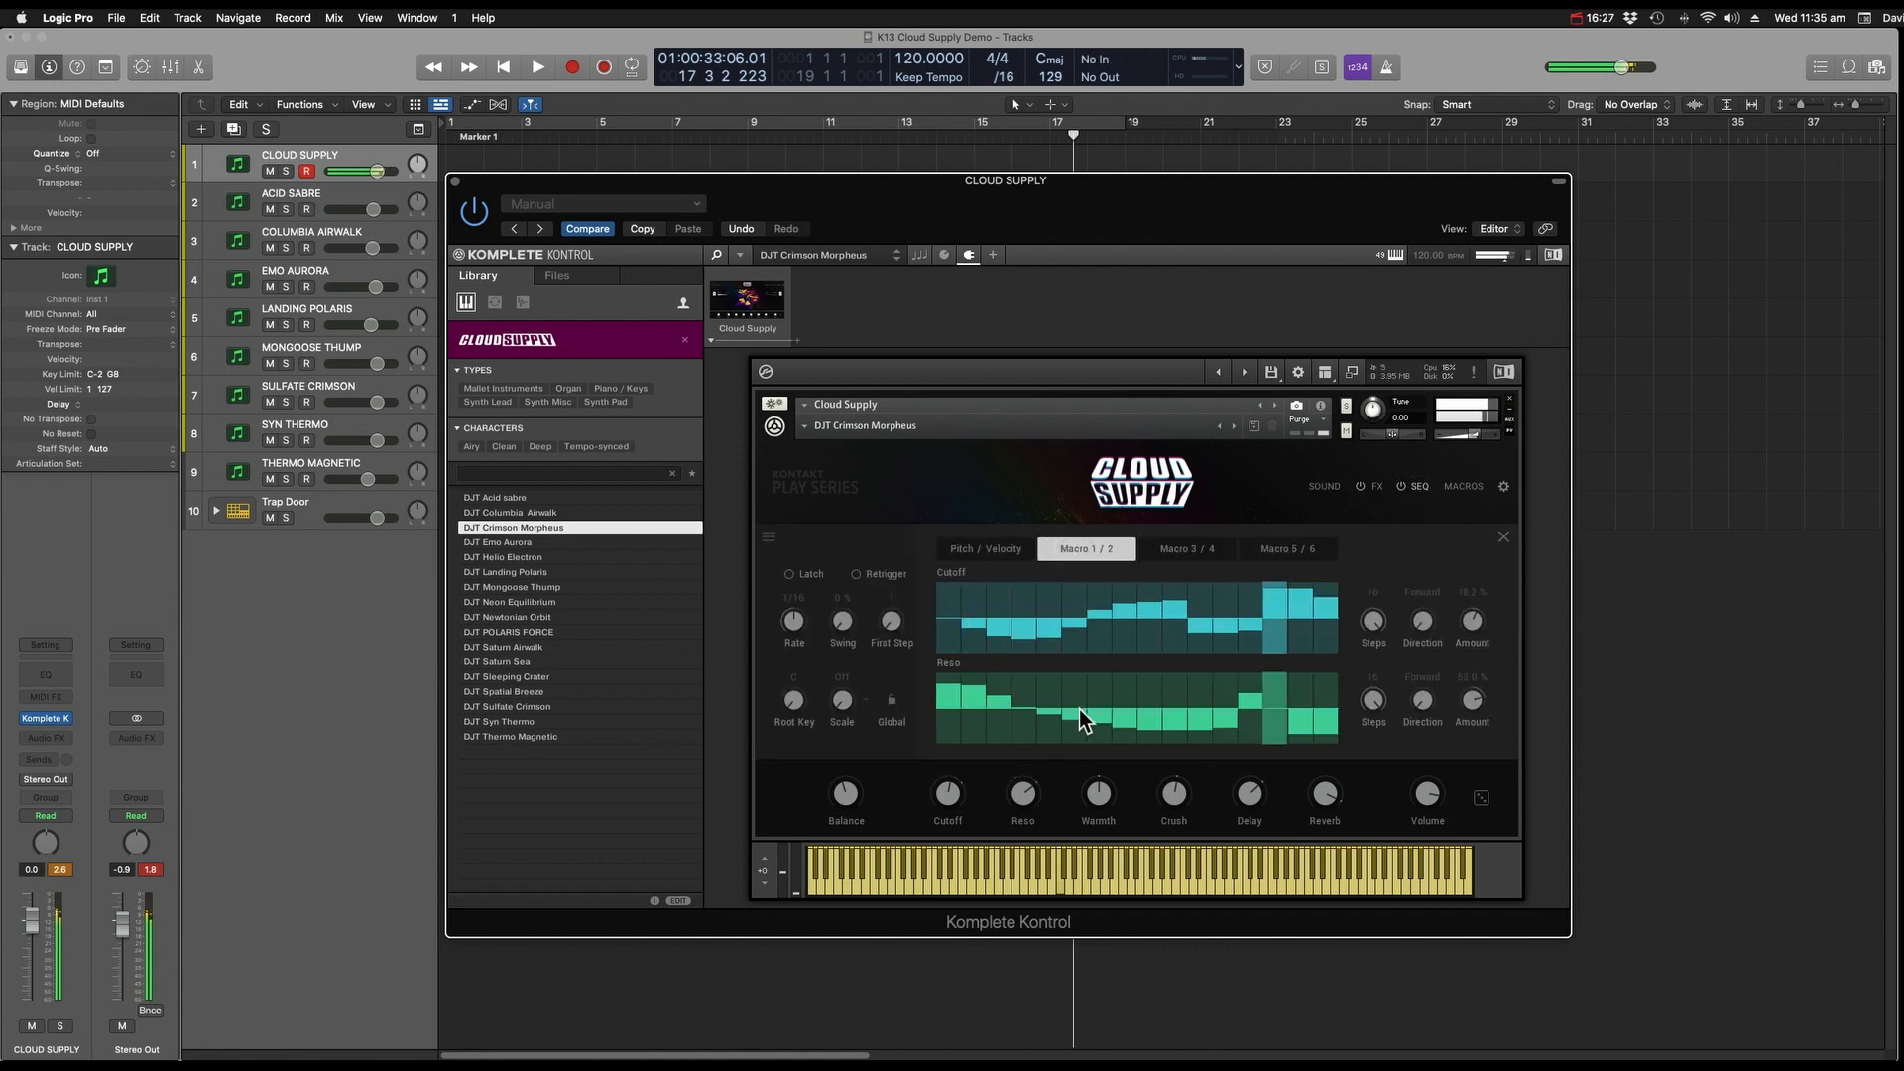
Redraw the Reso sequence with lower steps at the start and end of the pattern, and move on to the DJT Emo Aurora preset.
left_click(998, 714)
mouse_move(999, 715)
left_mouse_down()
mouse_move(948, 730)
mouse_move(966, 735)
left_mouse_up()
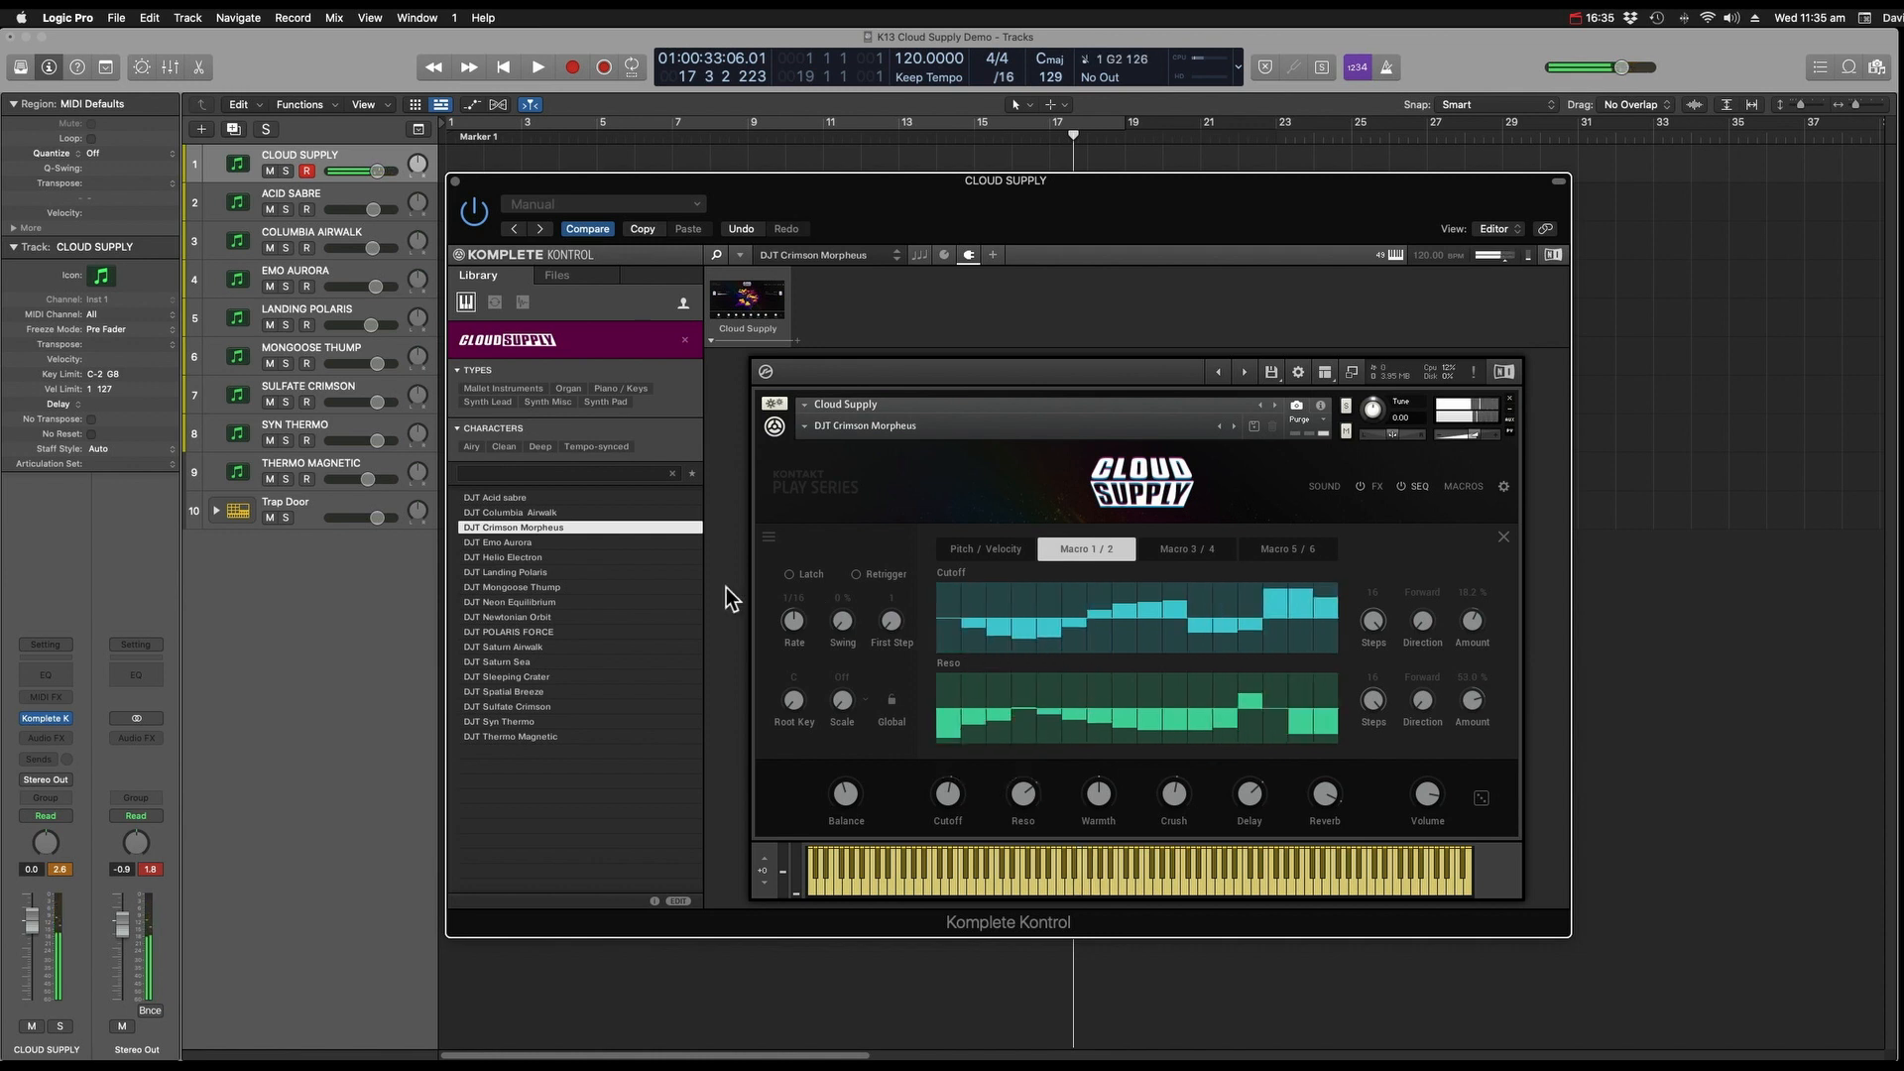
key("Down")
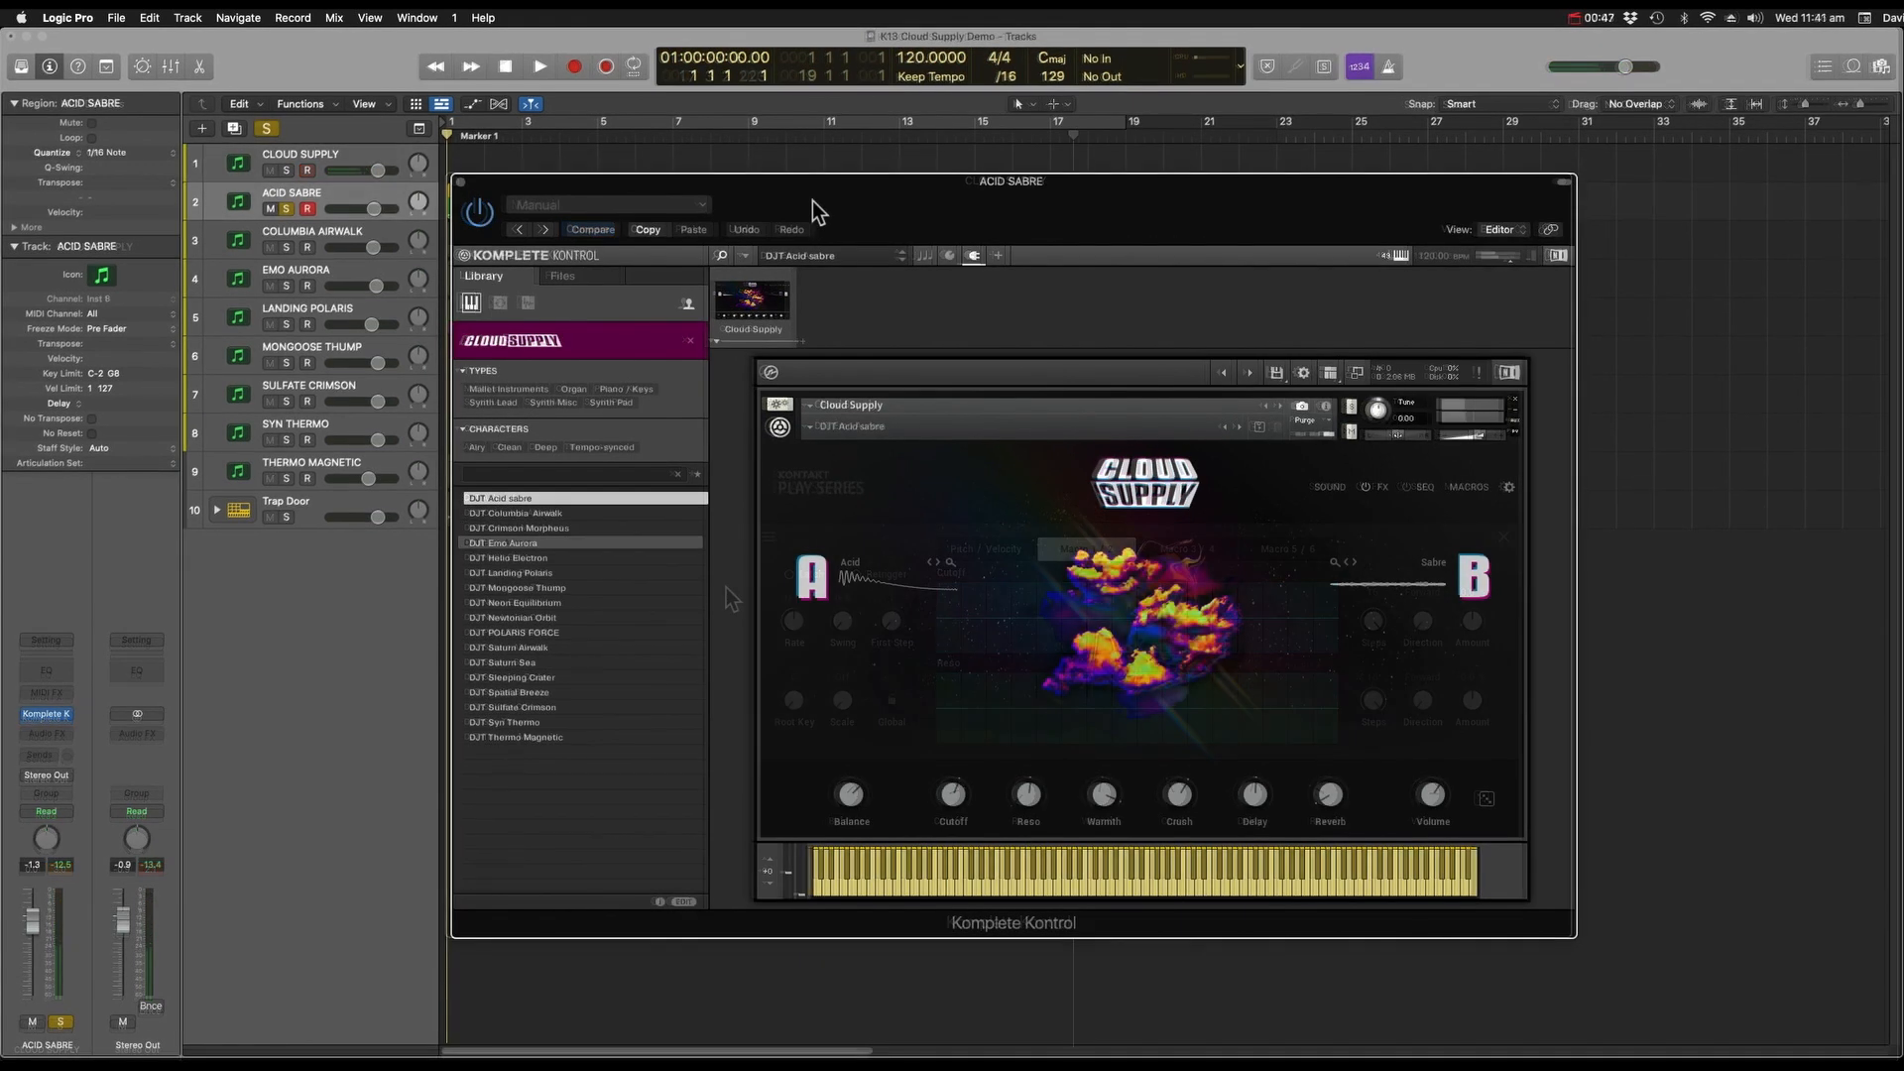
Close the ACID SABRE instrument window and play the soloed ACID SABRE track through its whole region.
left_click(812, 203)
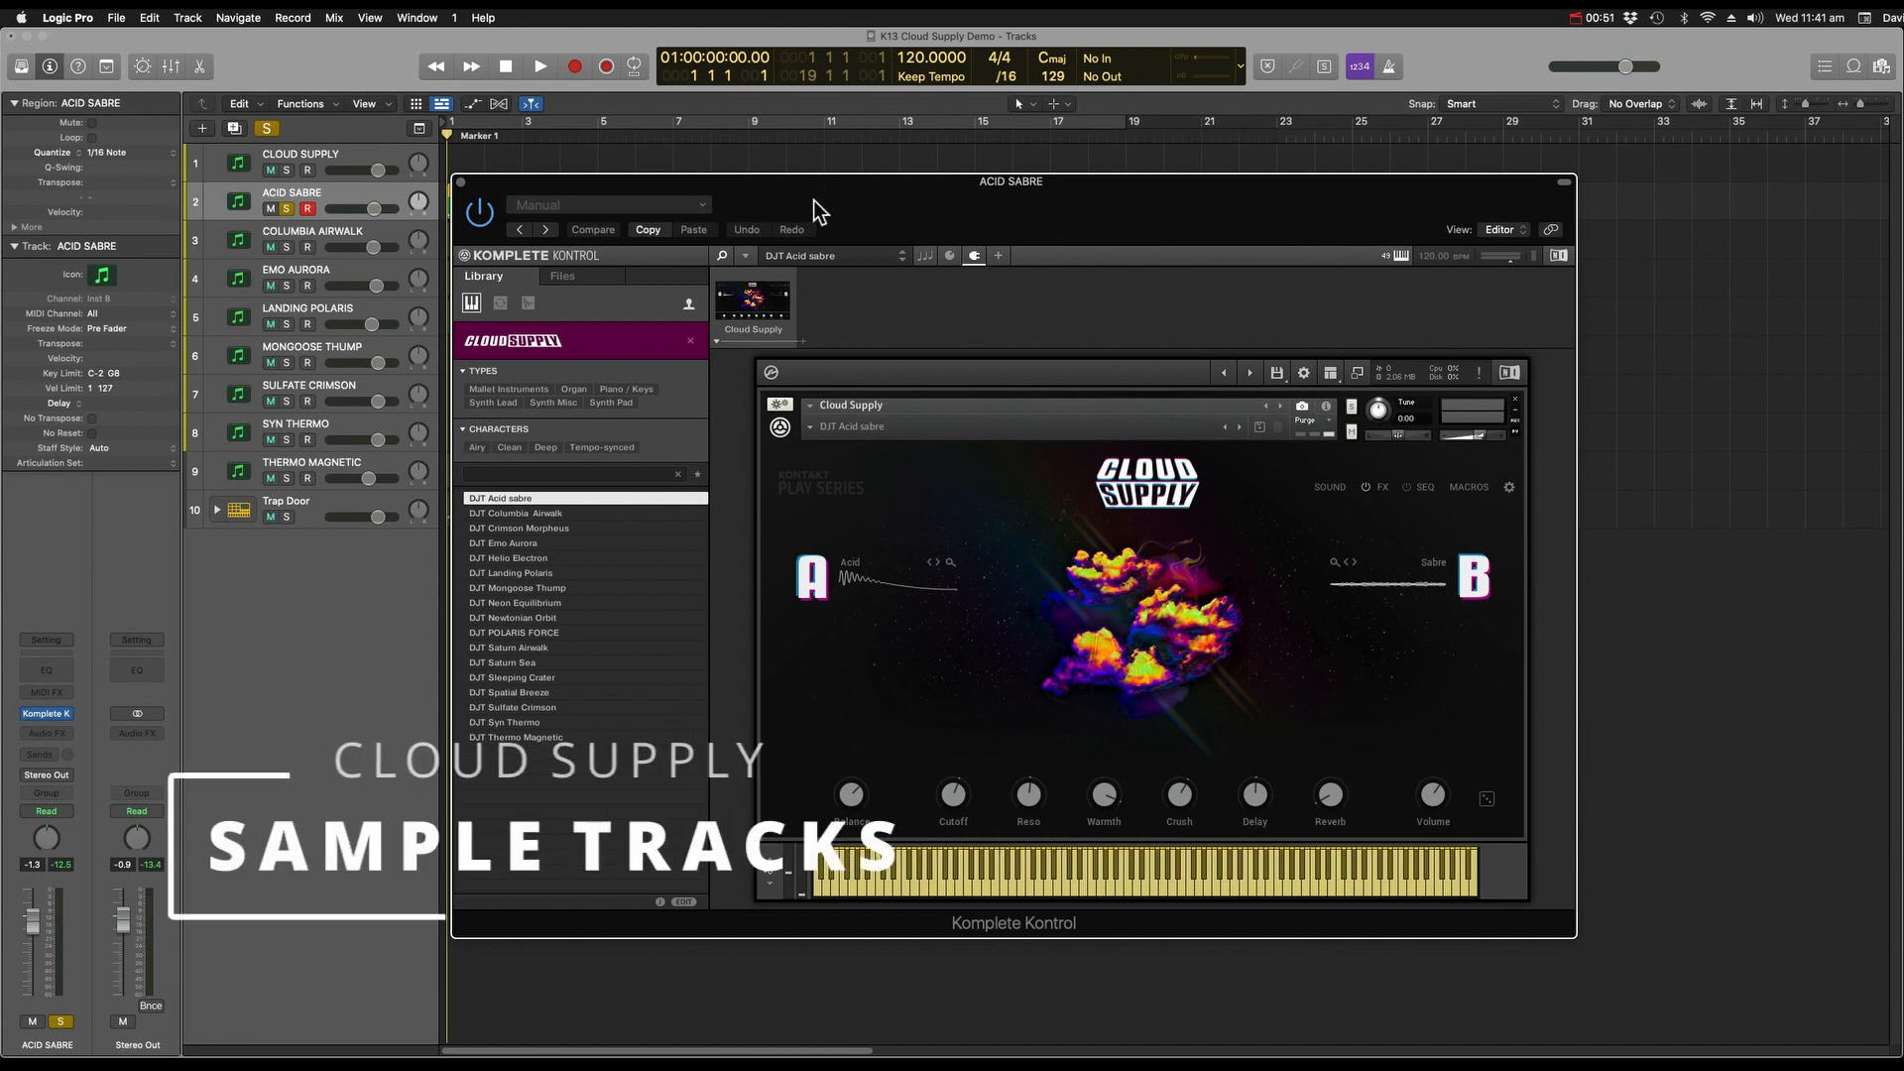
left_click_drag(812, 211, 878, 218)
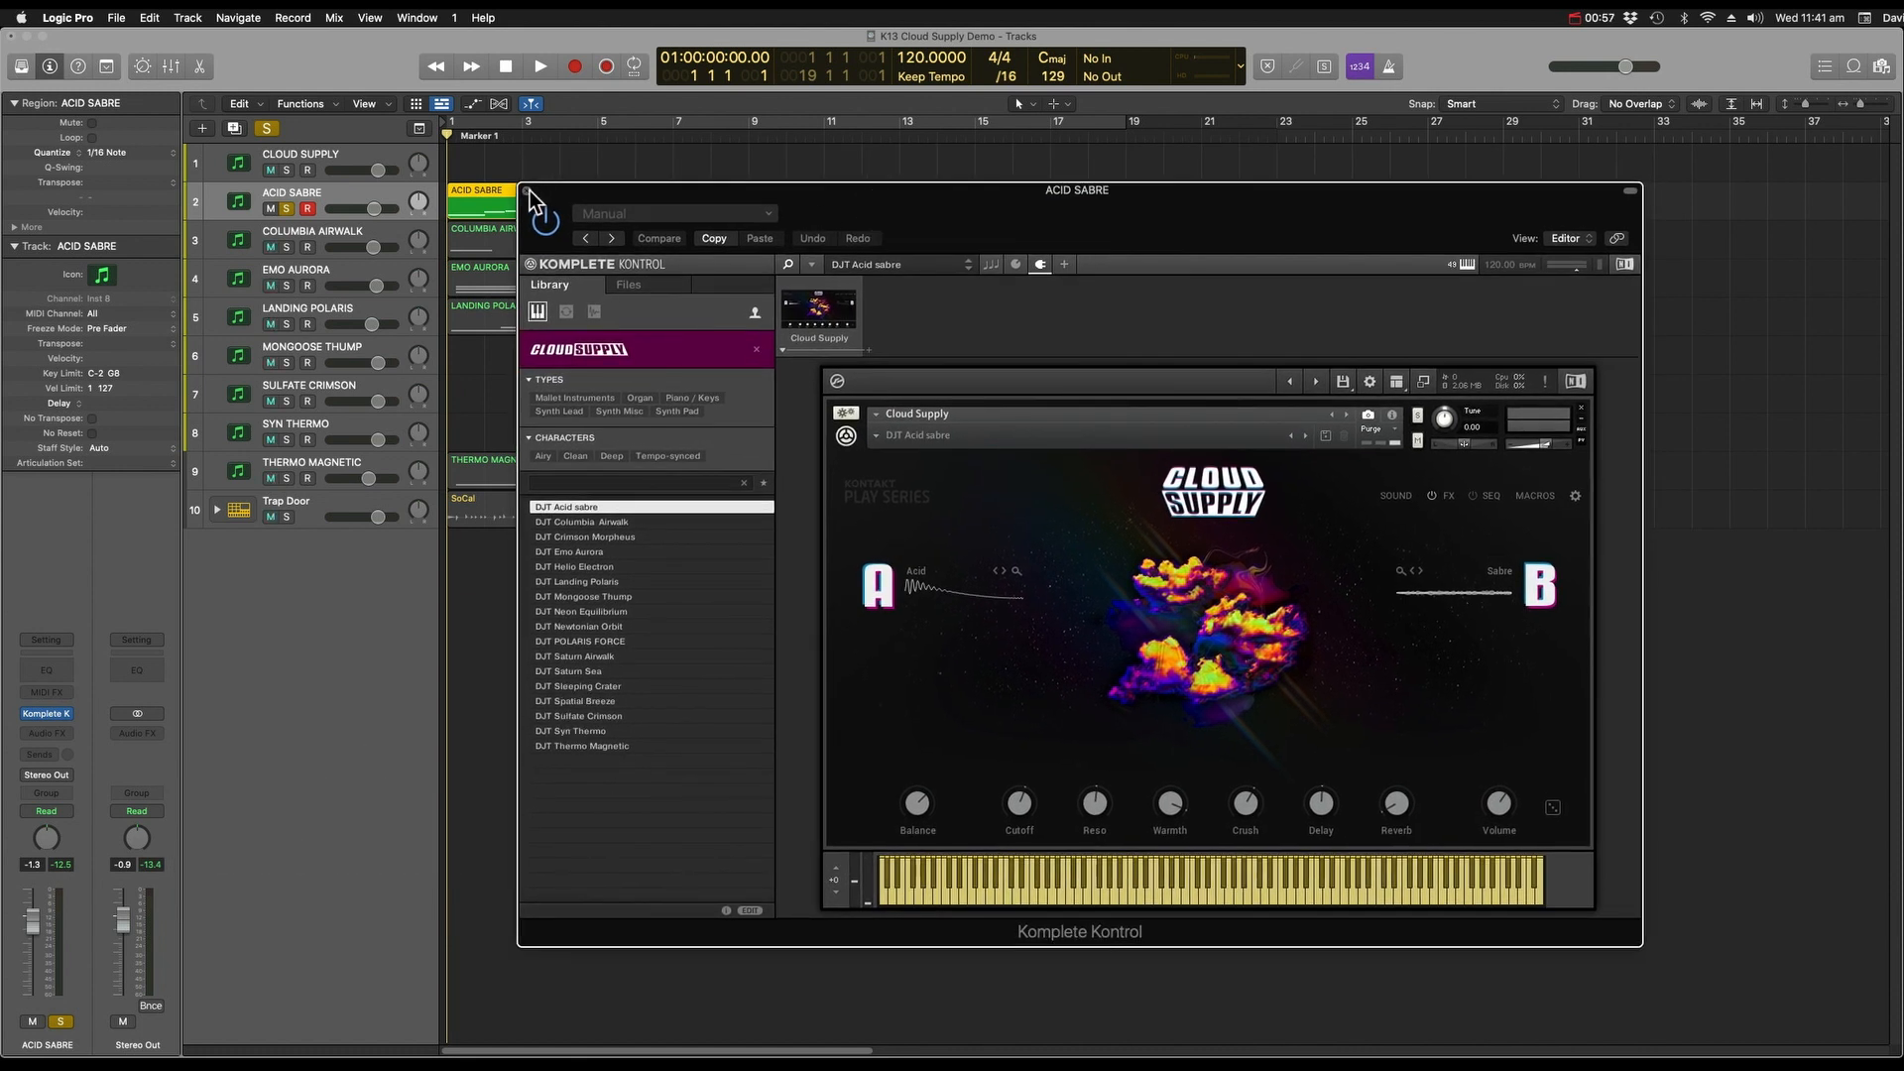
left_click(528, 191)
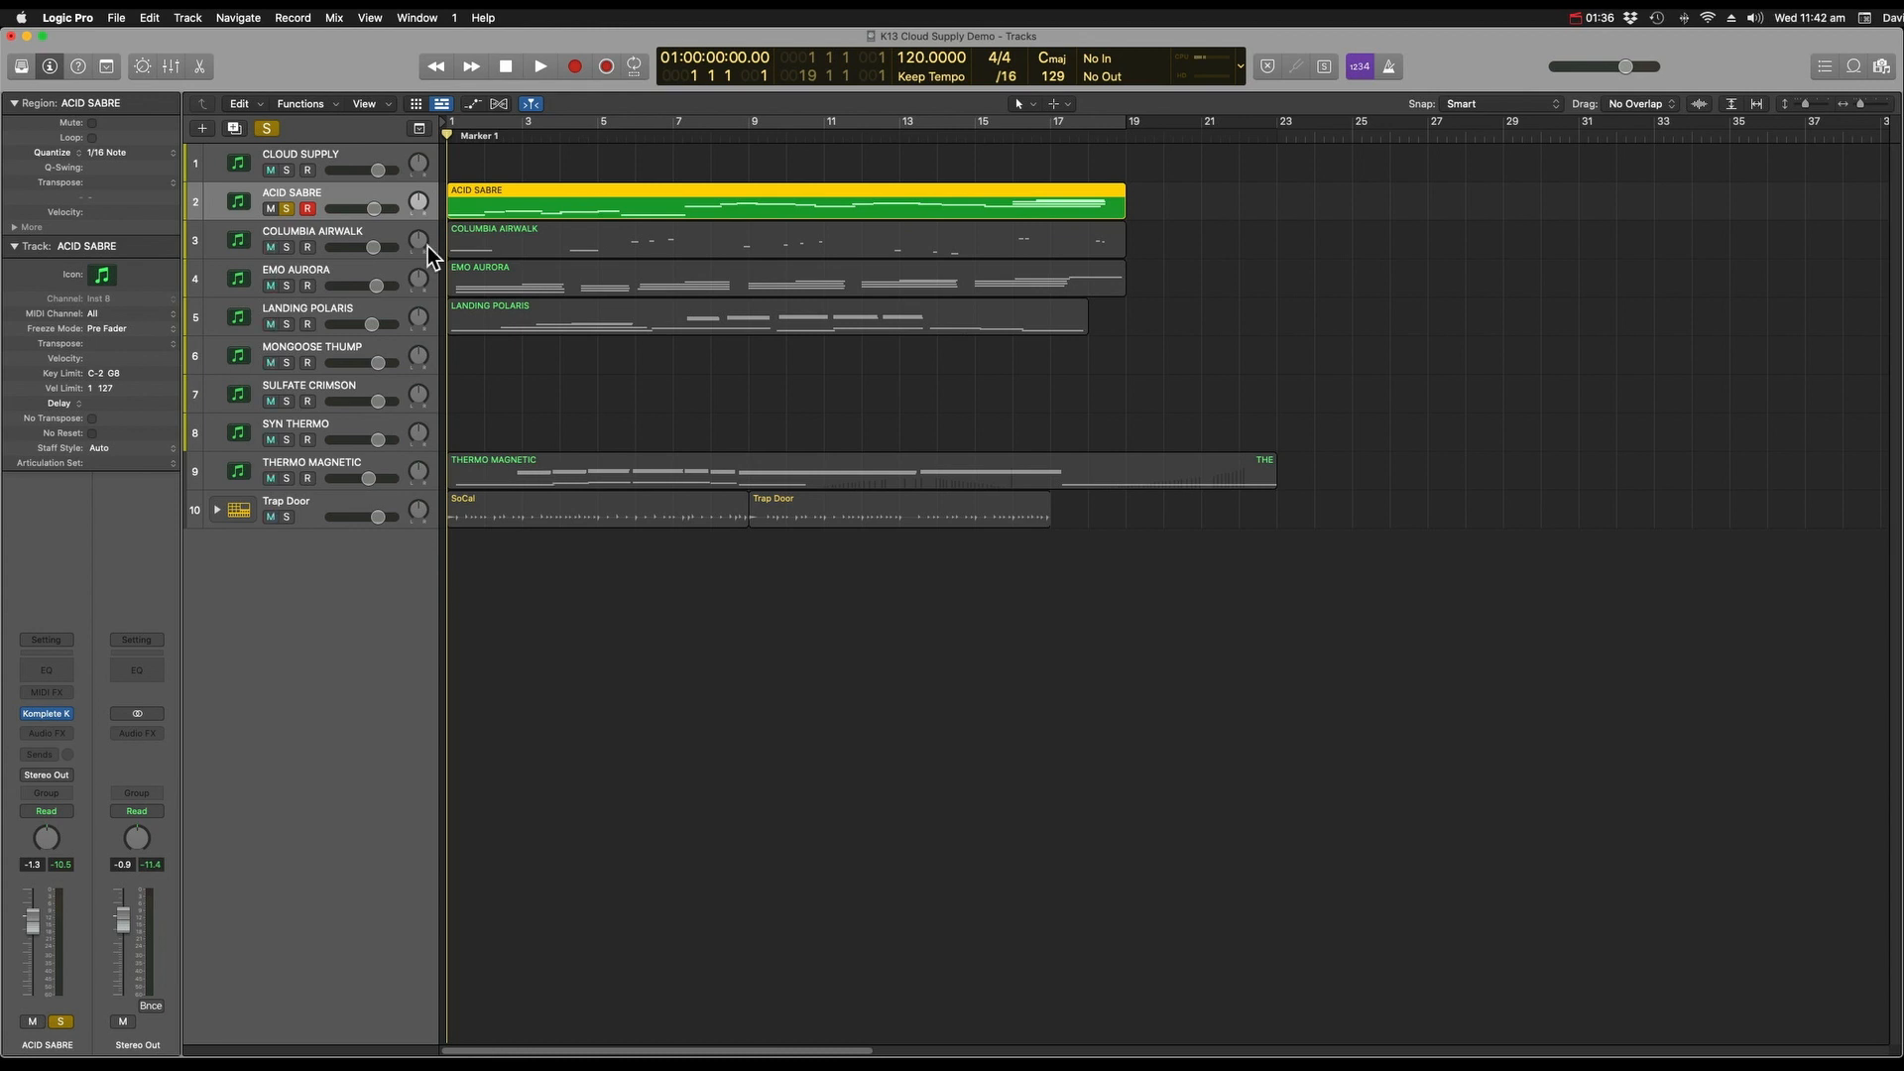
key("space")
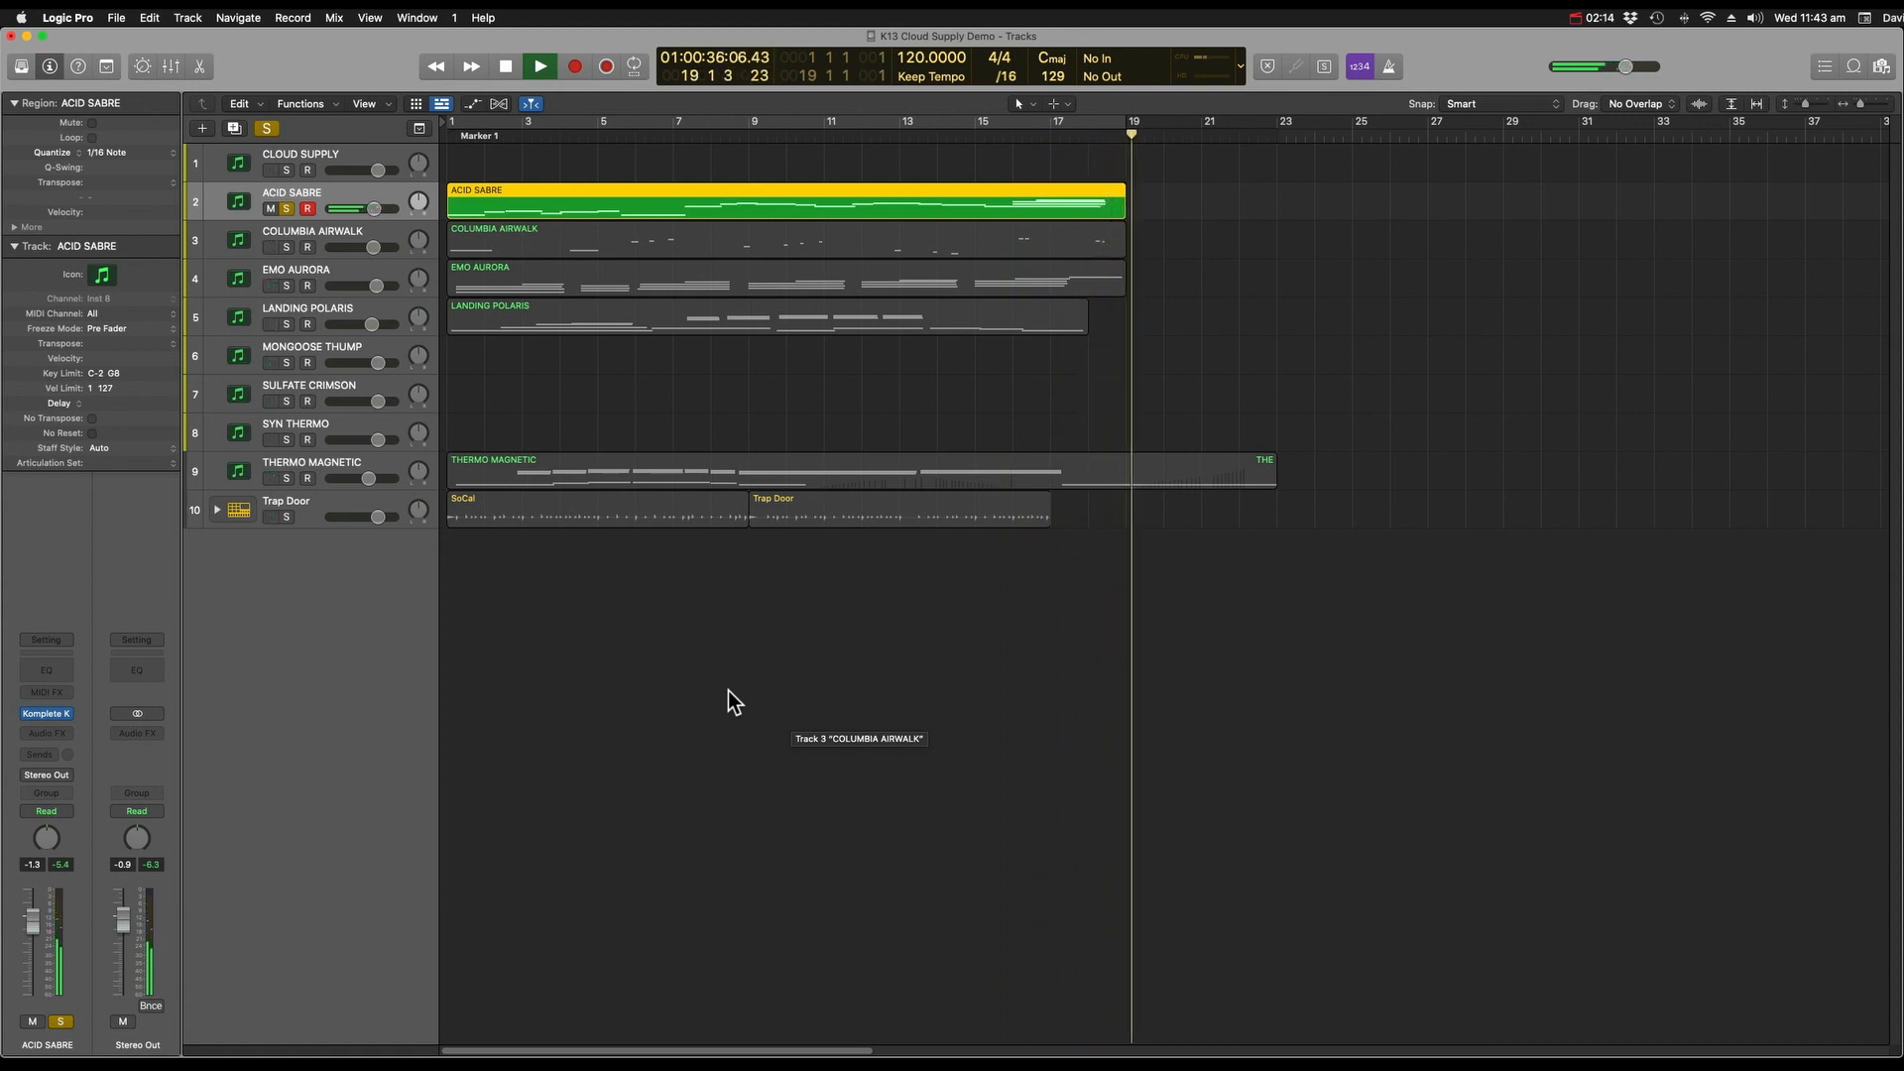
key("space")
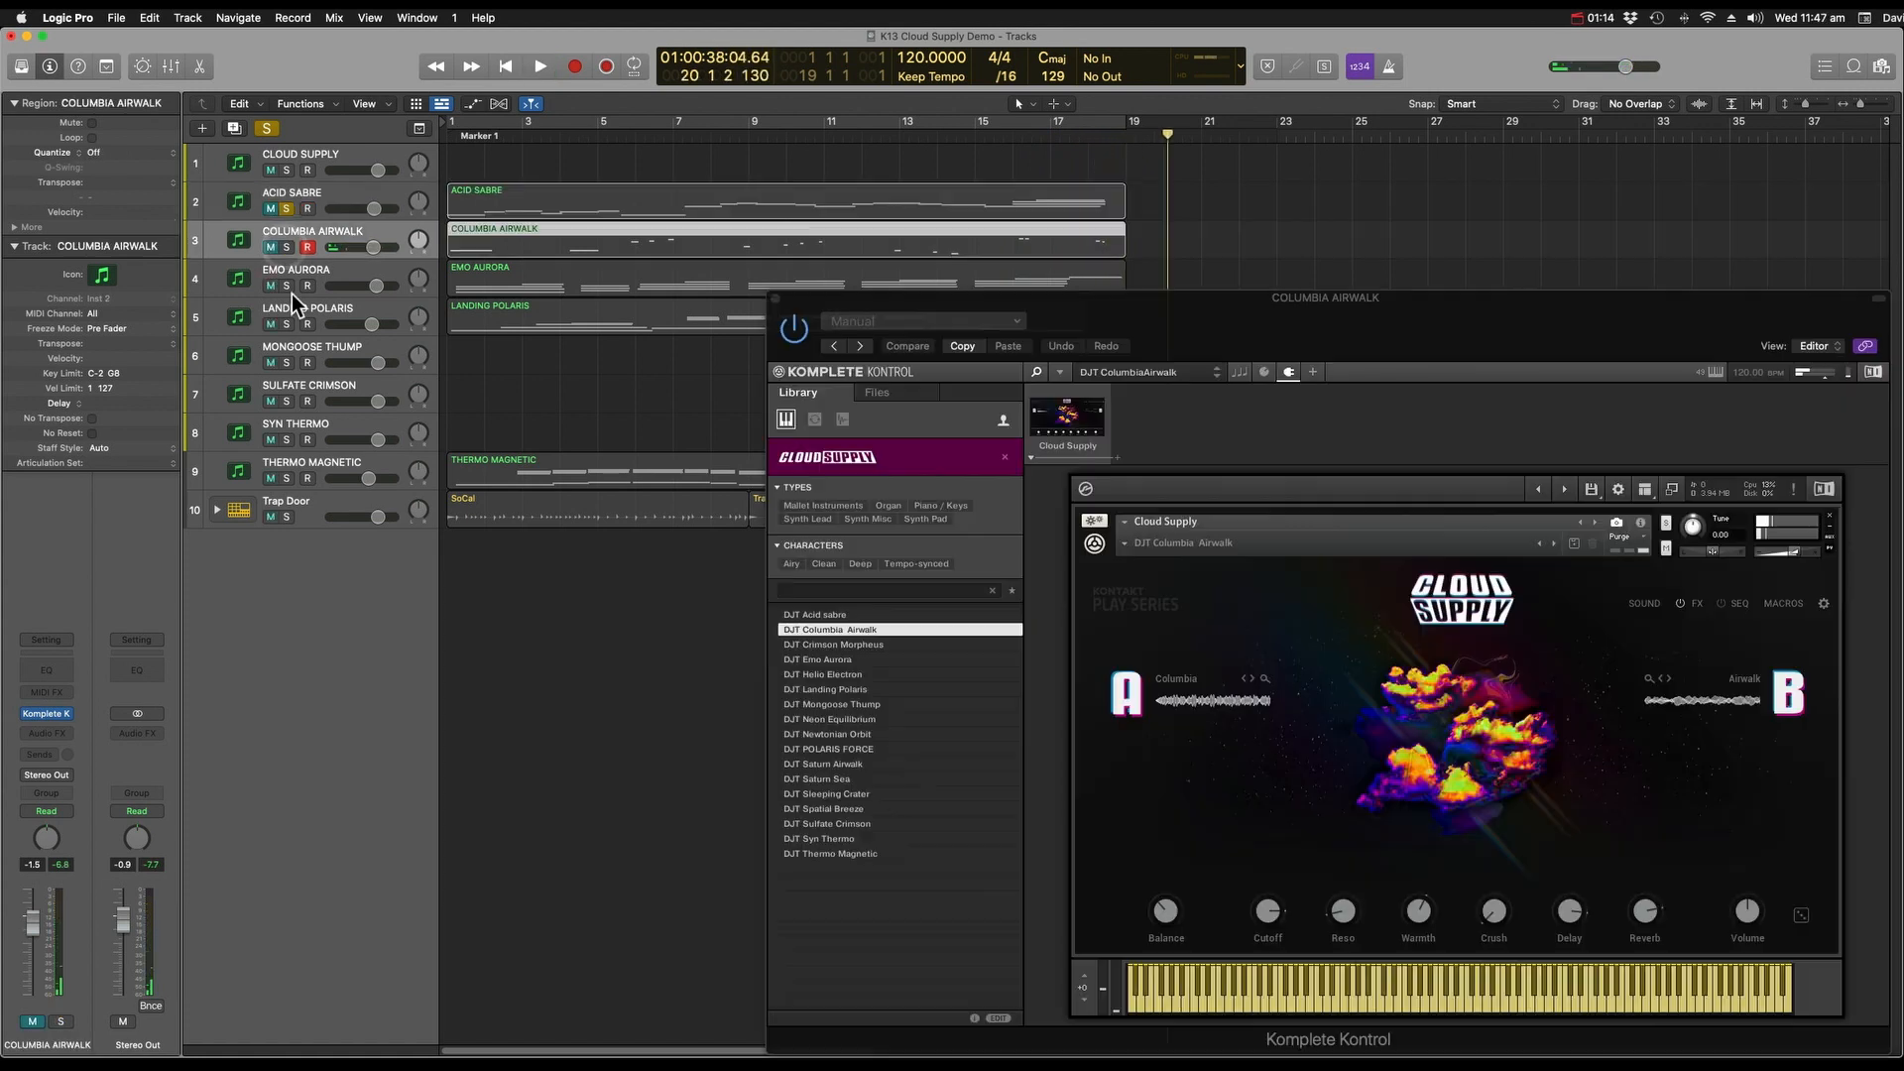
Solo the EMO AURORA and Trap Door tracks and play them from the start of the project.
left_click(286, 286)
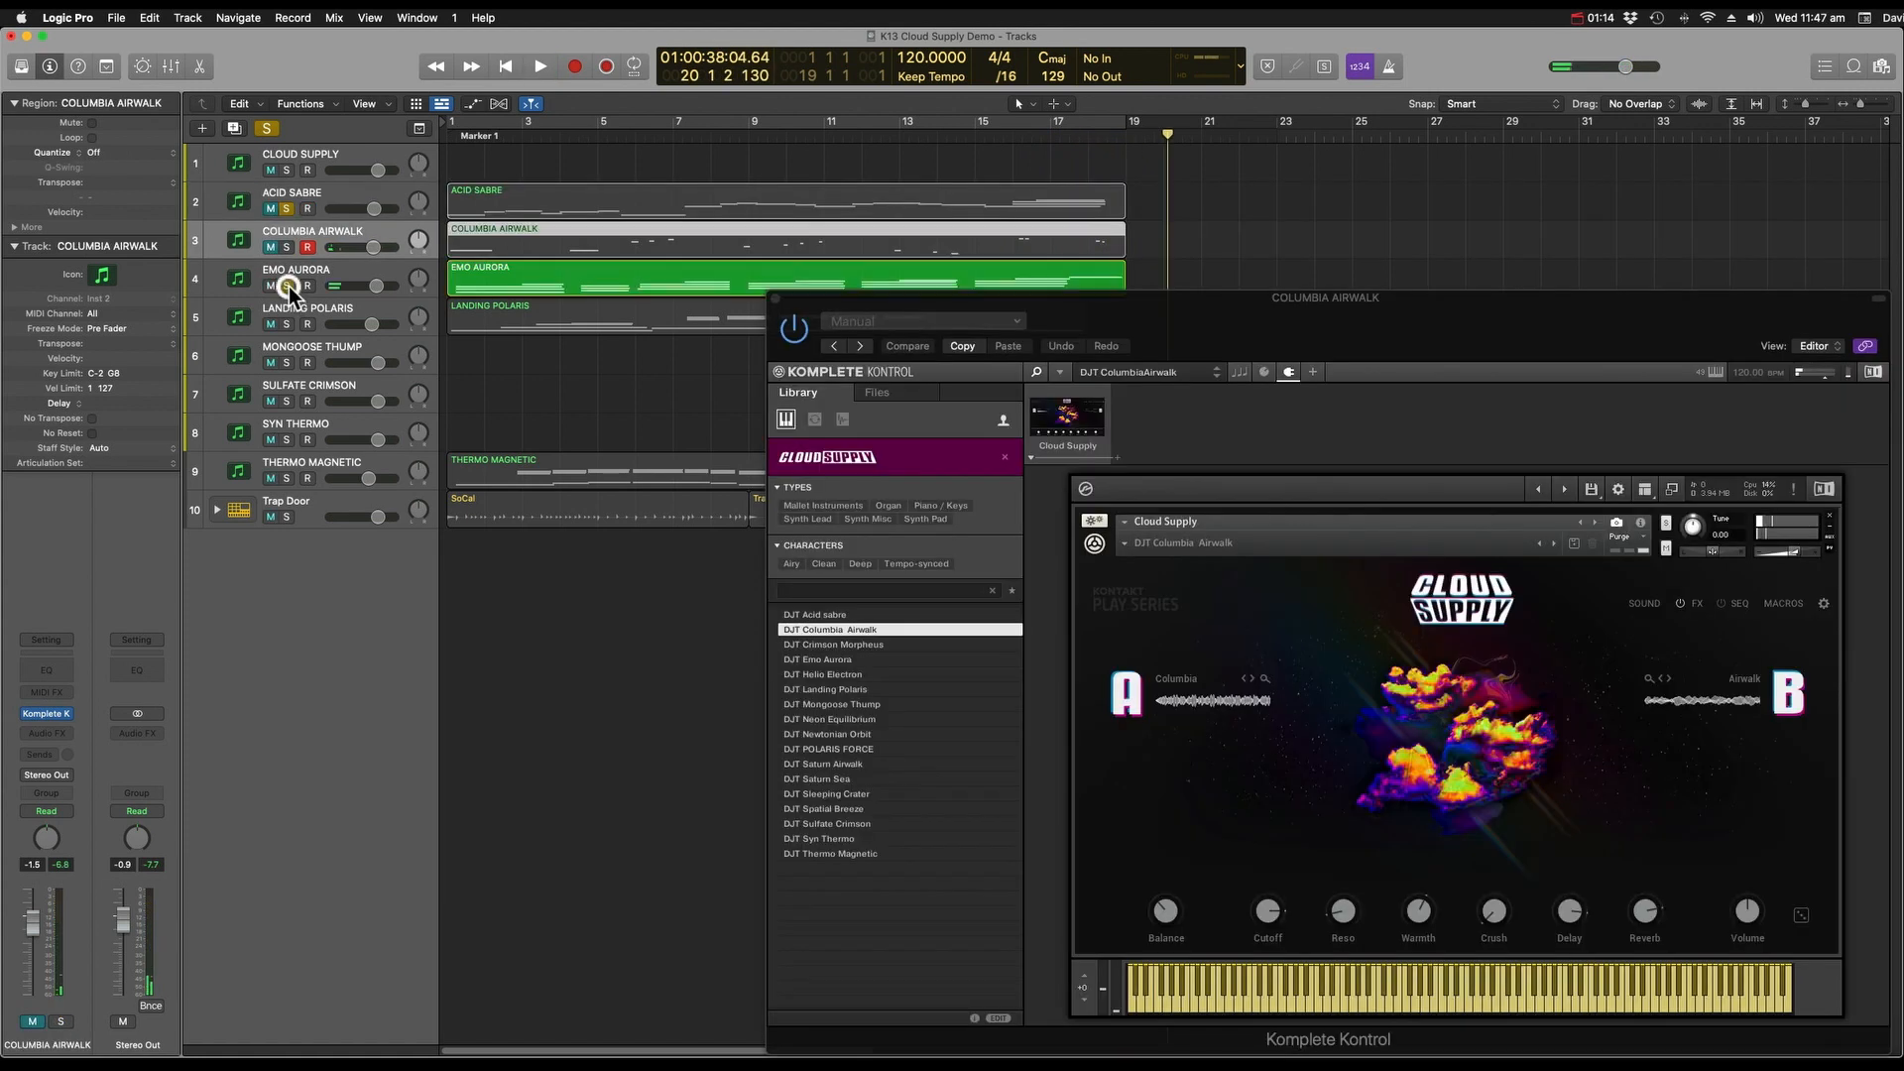
left_click(286, 517)
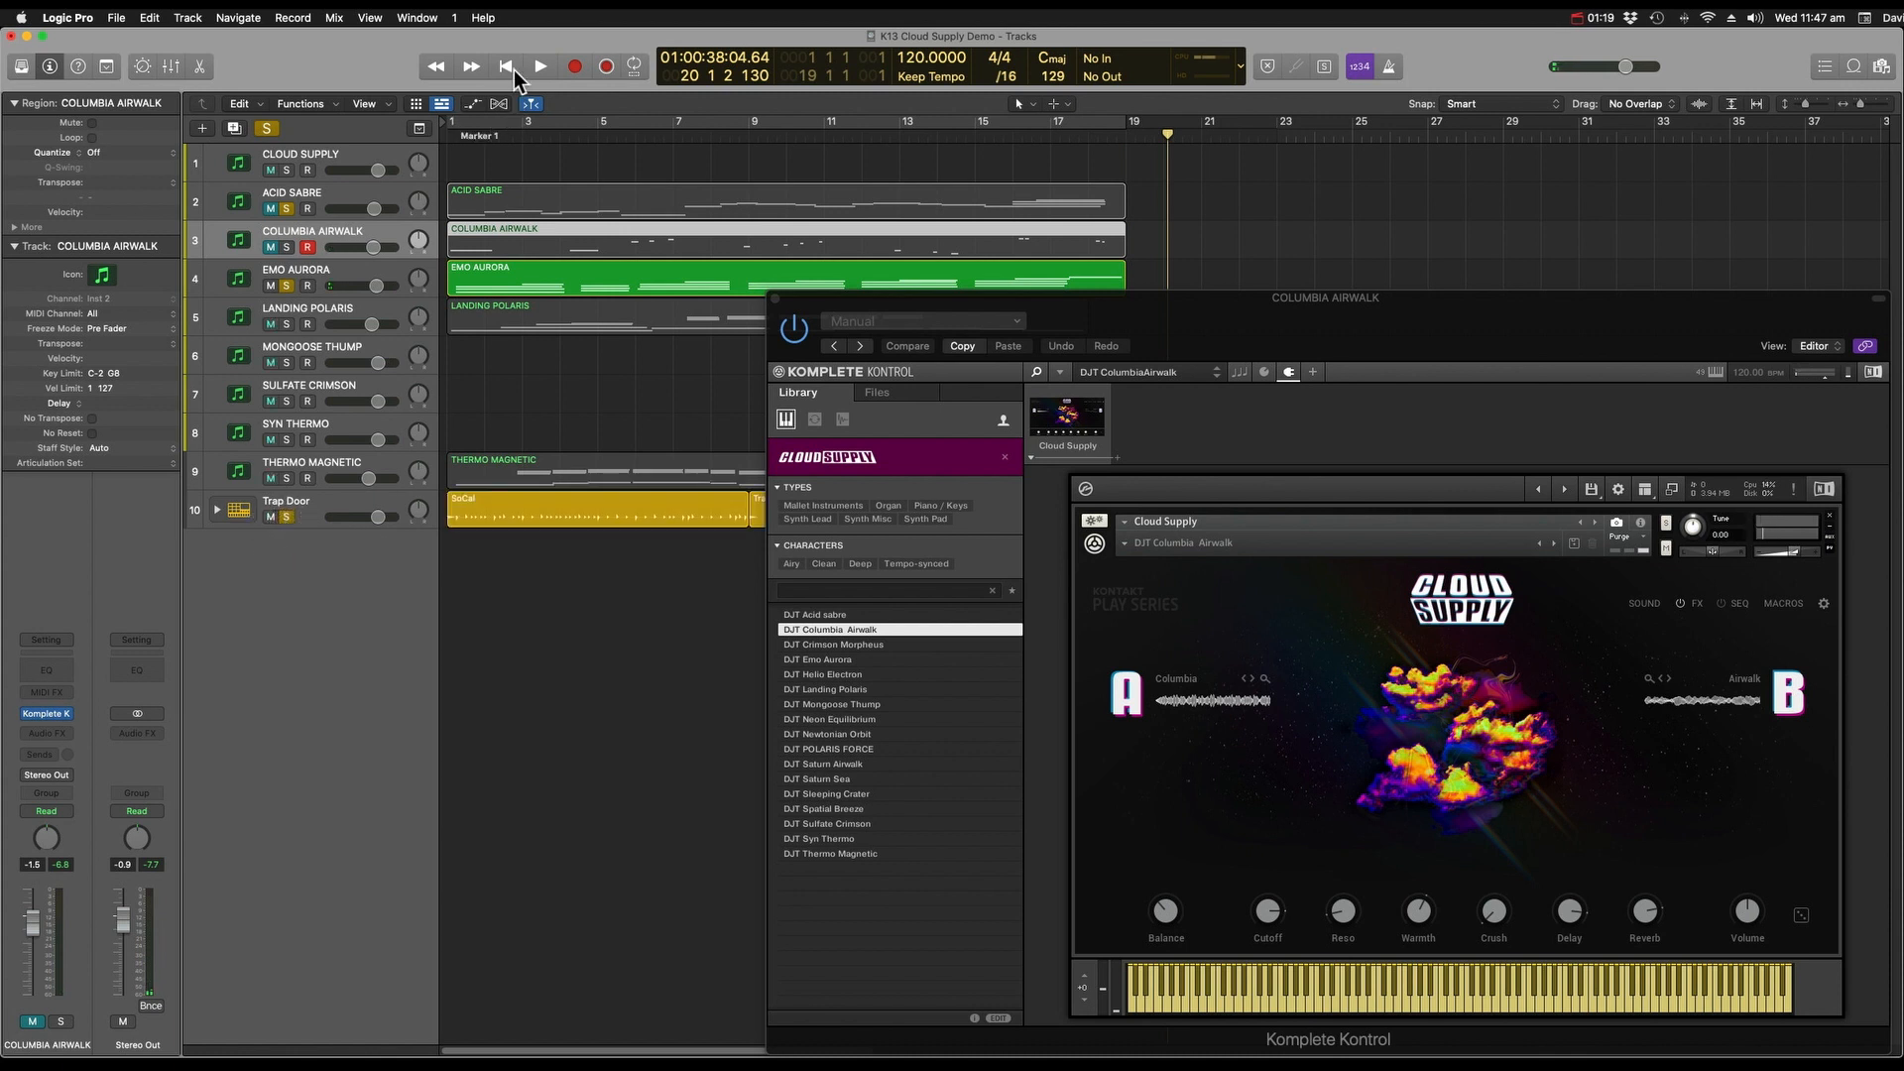
left_click(512, 67)
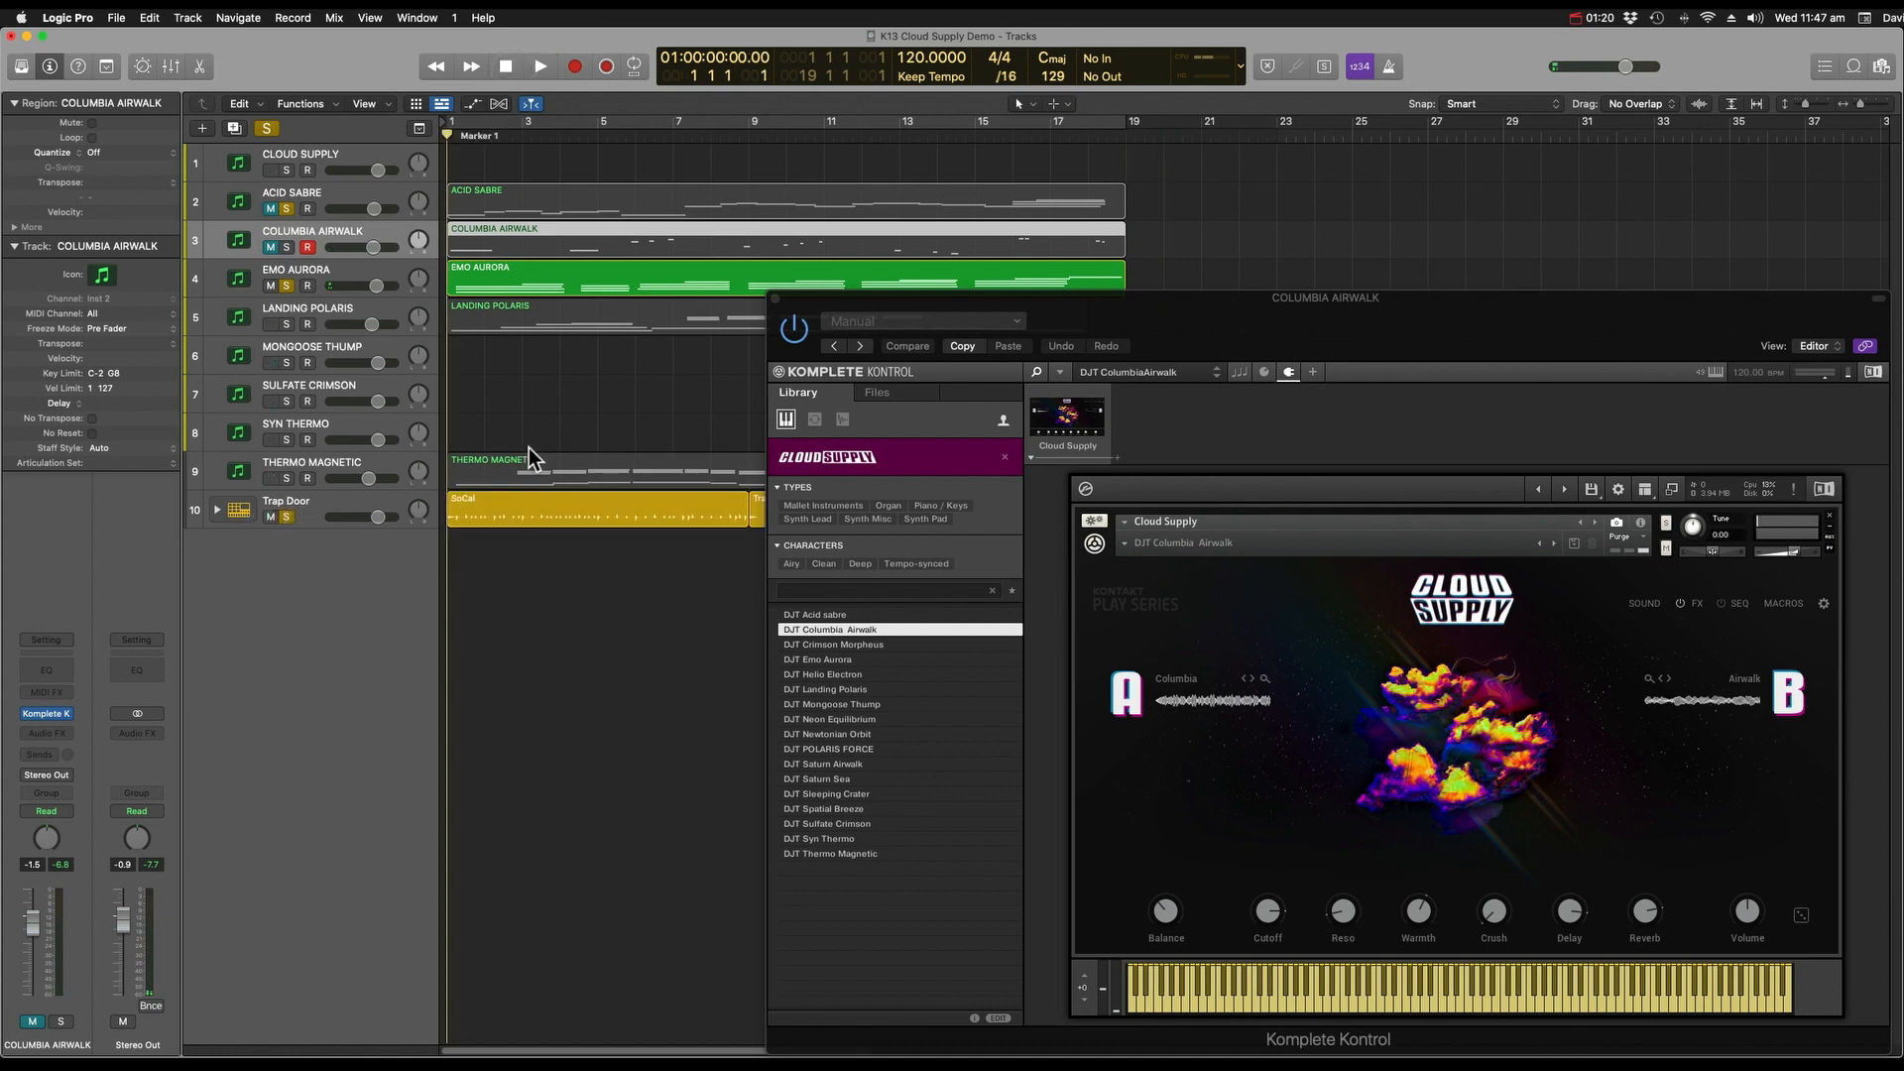
key("space")
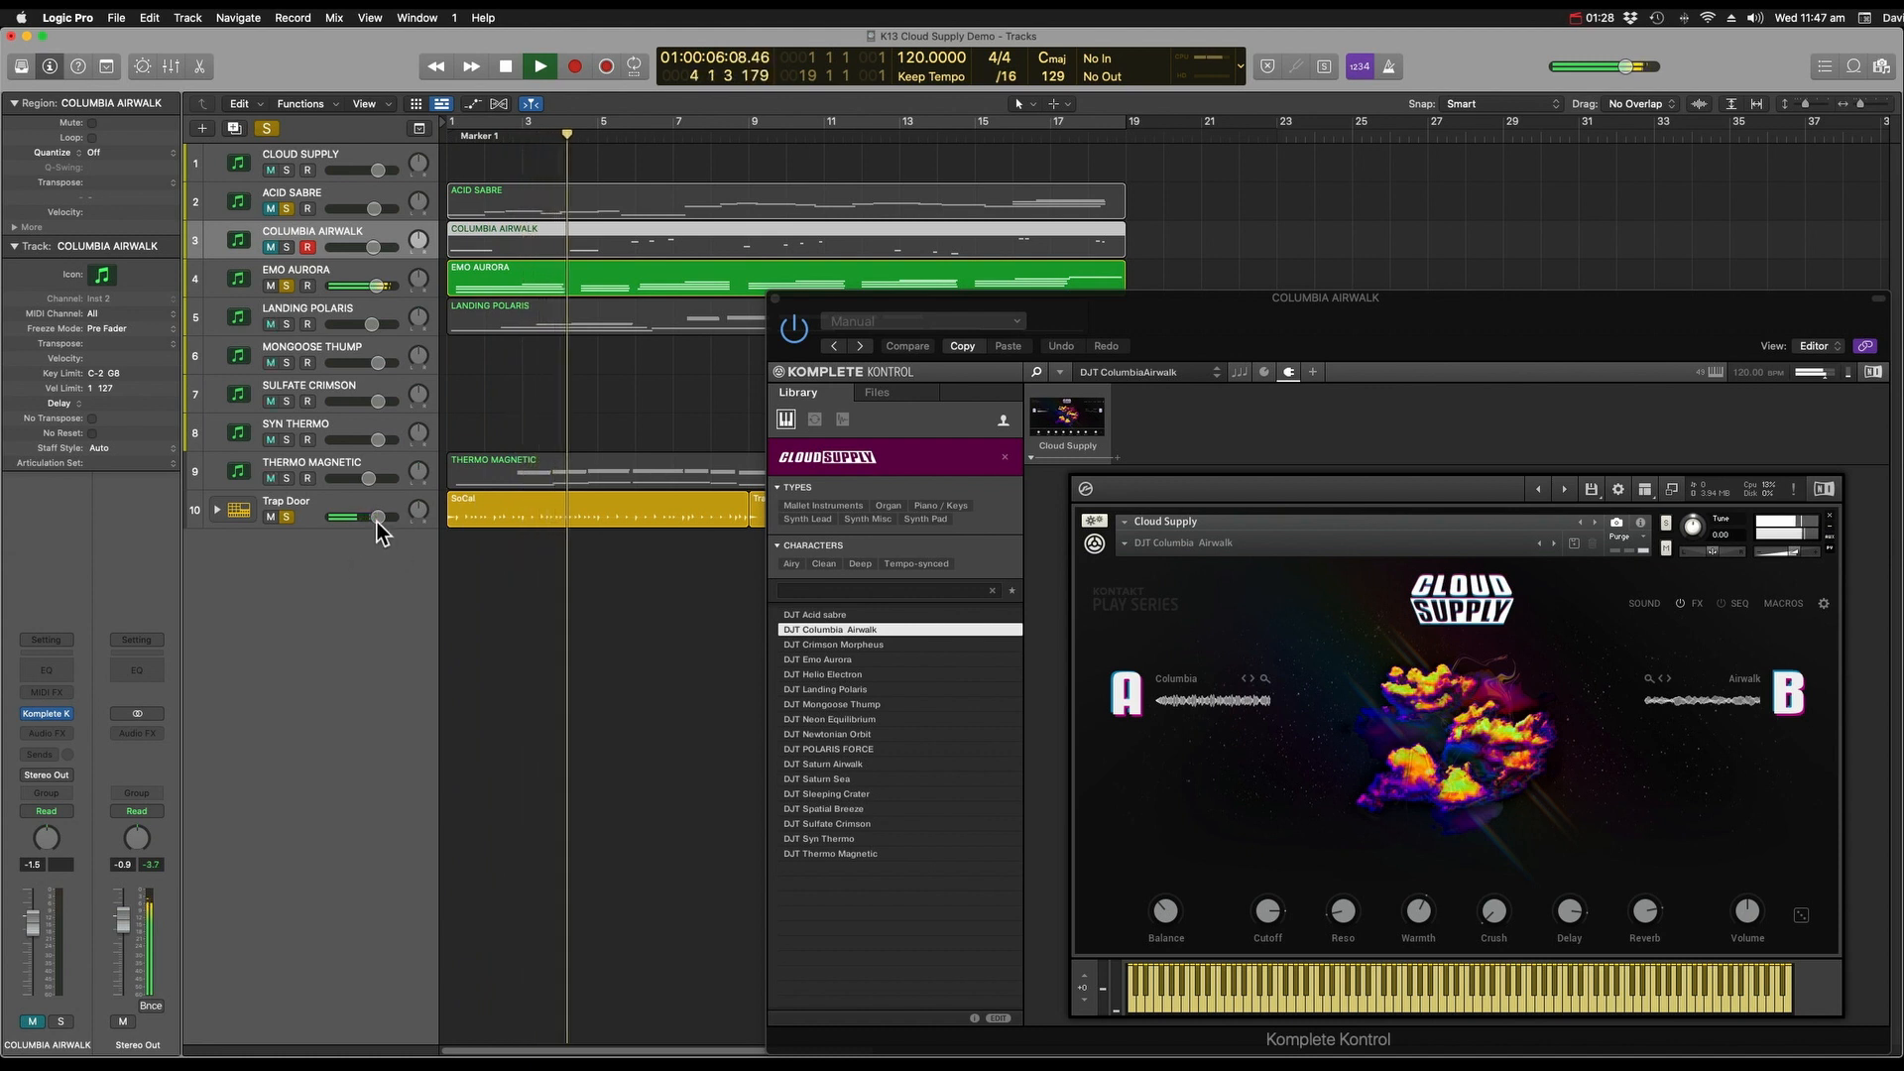
Lower the EMO AURORA track's volume slightly and examine its layer A sound settings during playback.
left_click_drag(377, 288, 374, 288)
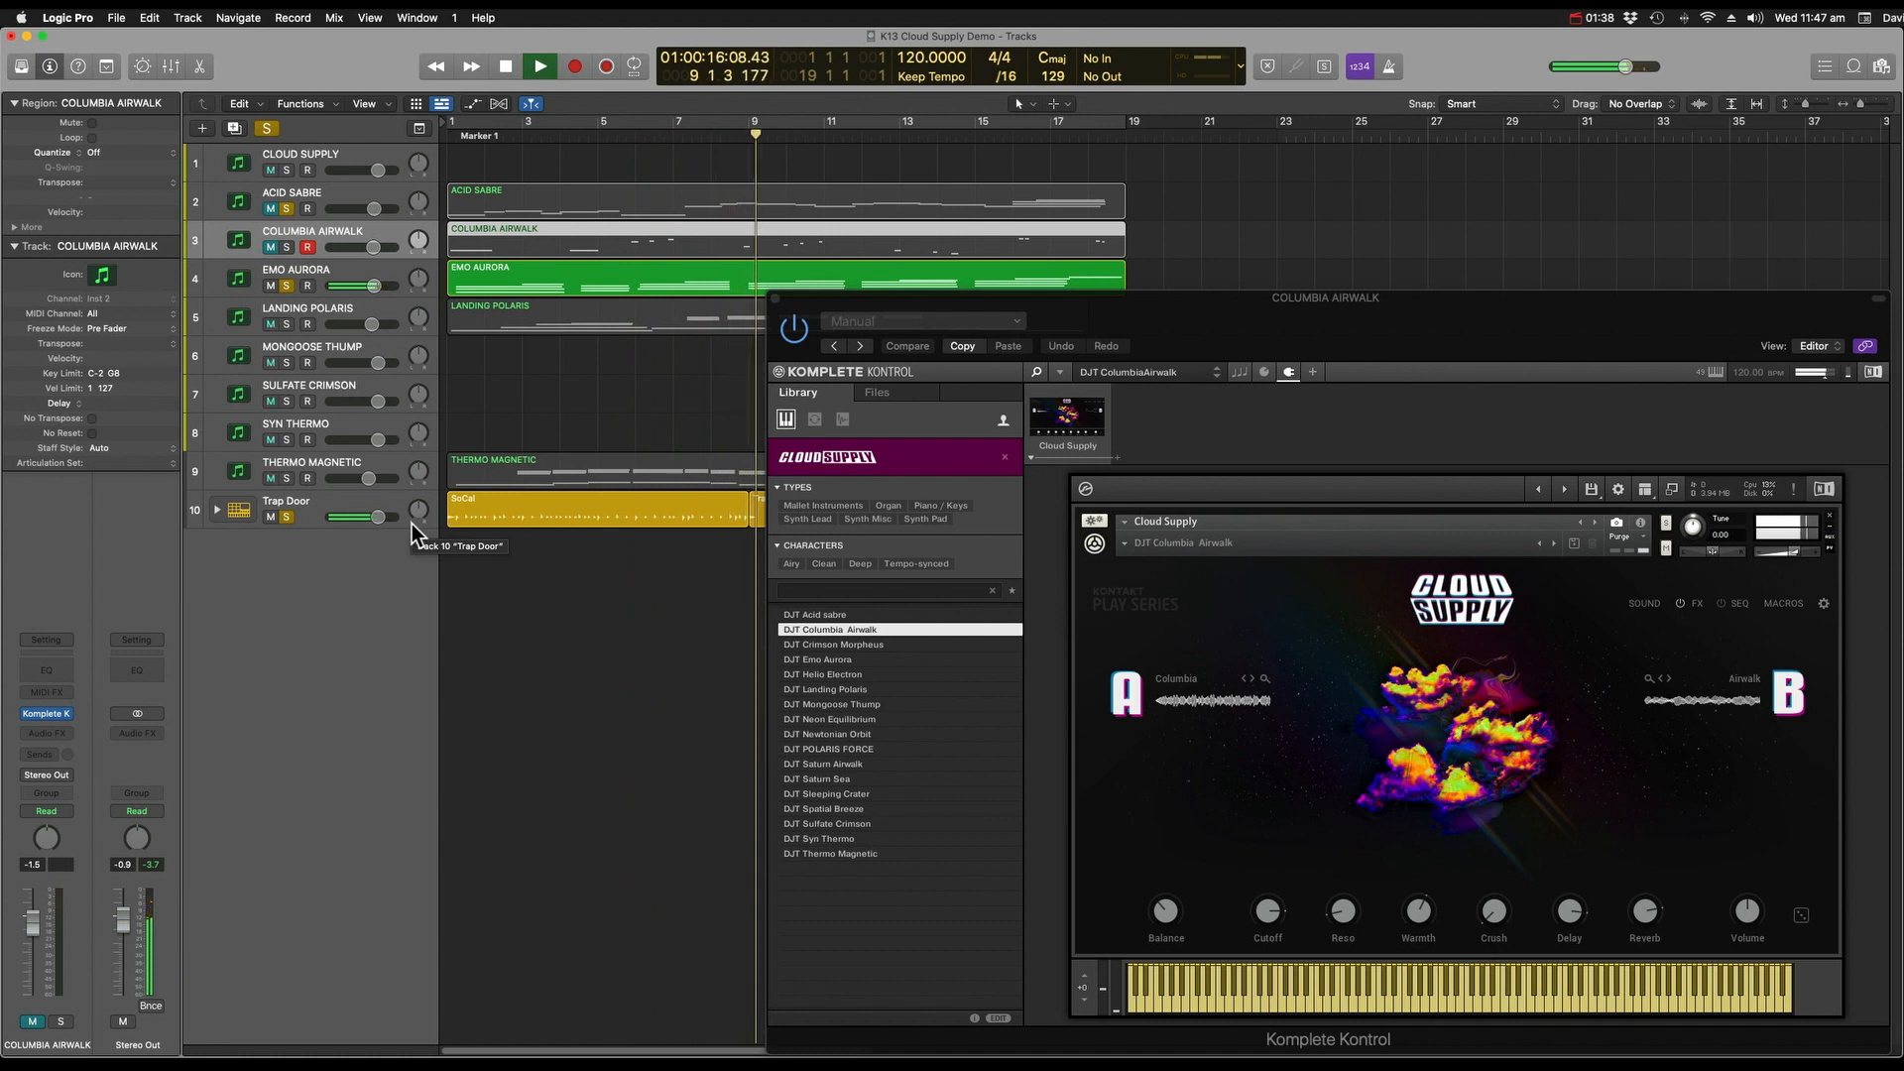
left_click(379, 264)
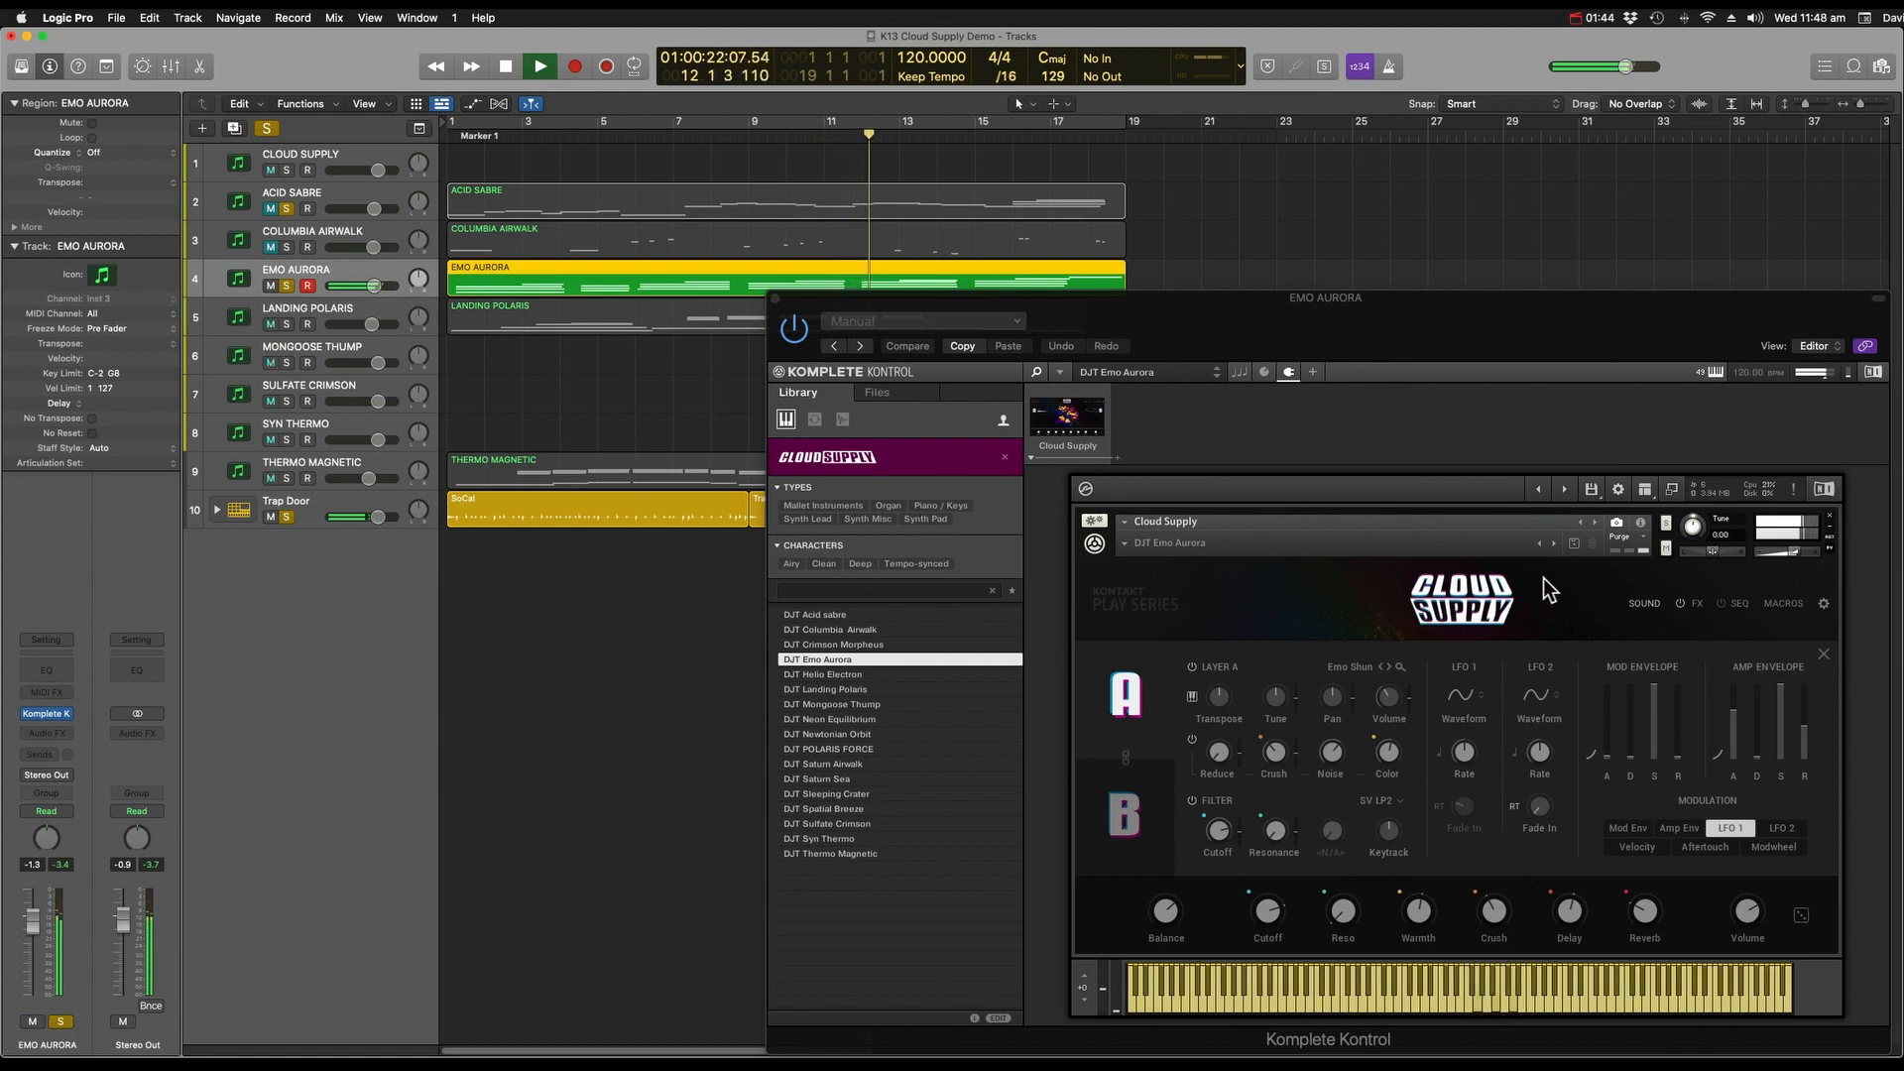
left_click(1636, 604)
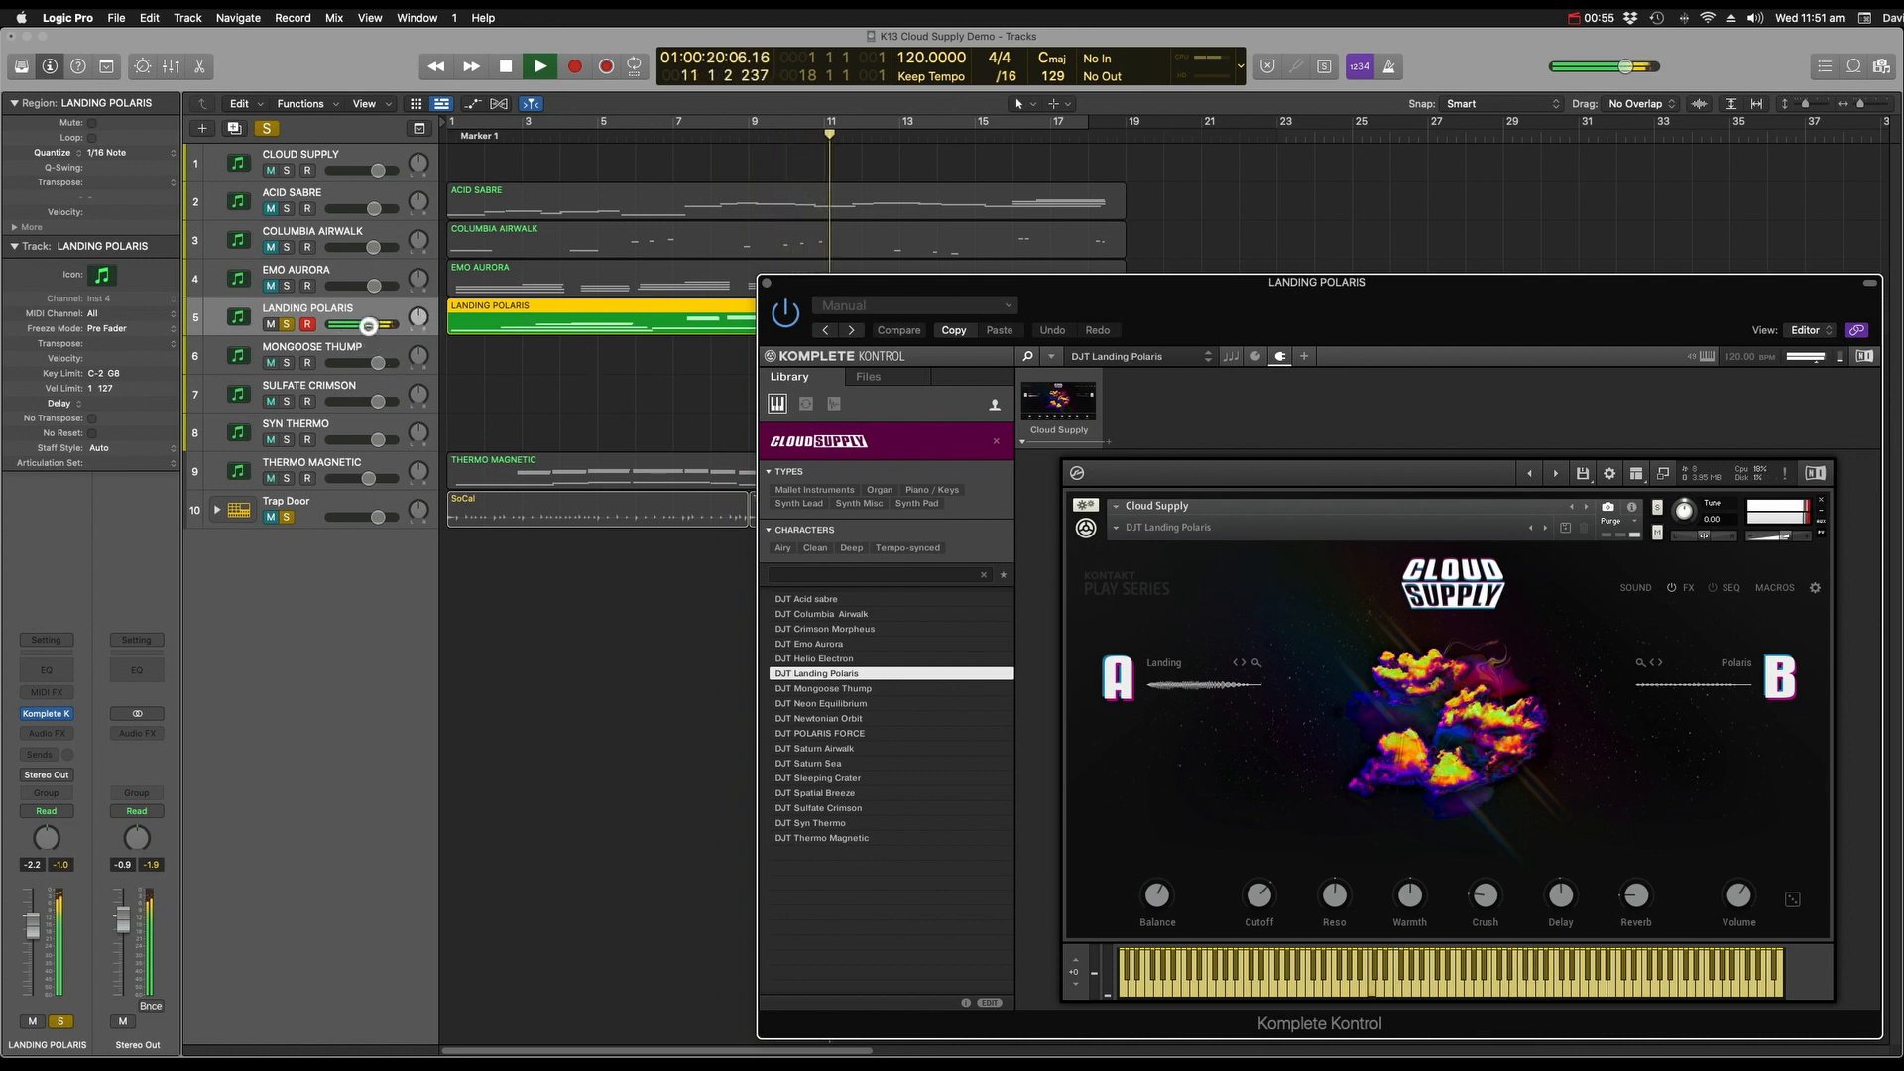
Lower the LANDING POLARIS track's volume to -4.6 dB during playback and focus its instrument window.
left_click_drag(371, 326, 350, 328)
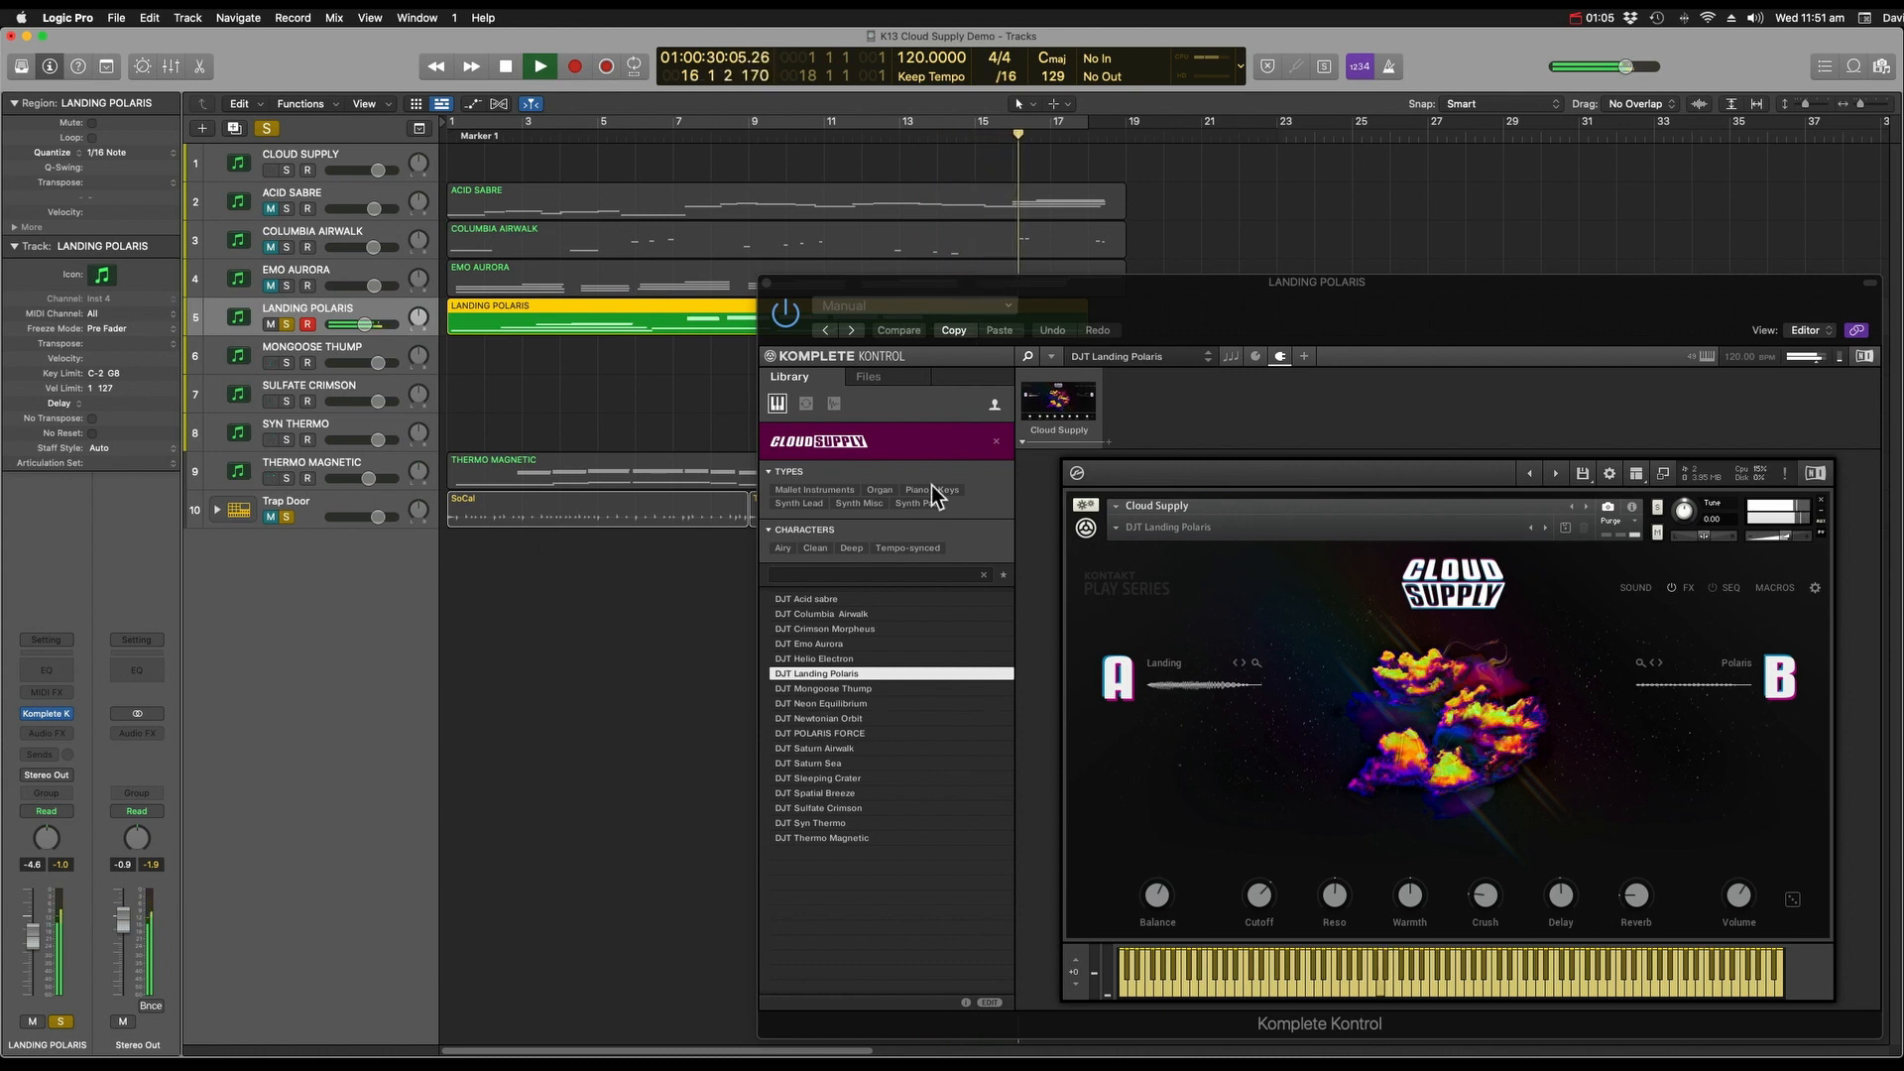
left_click(1094, 298)
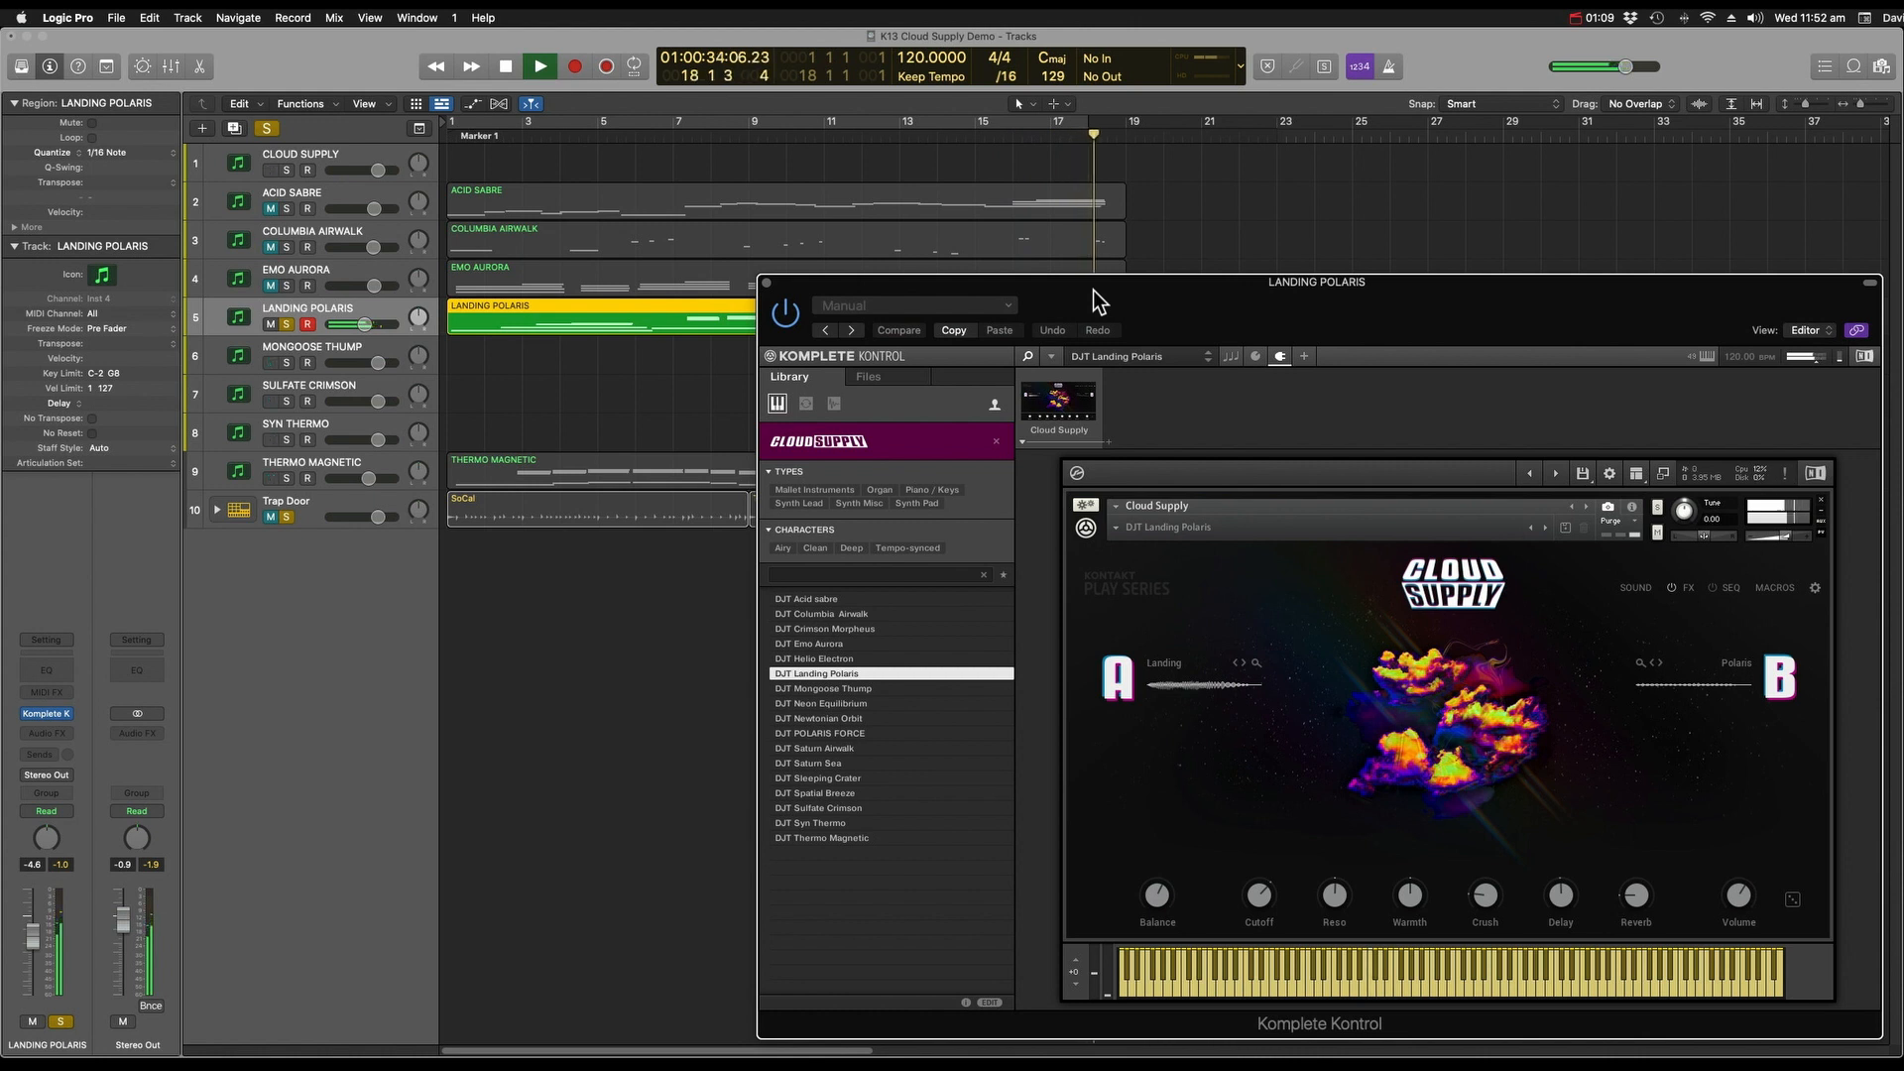
Switch the solo from LANDING POLARIS to the MONGOOSE THUMP track and open the latter's Komplete Kontrol instrument.
left_click(338, 349)
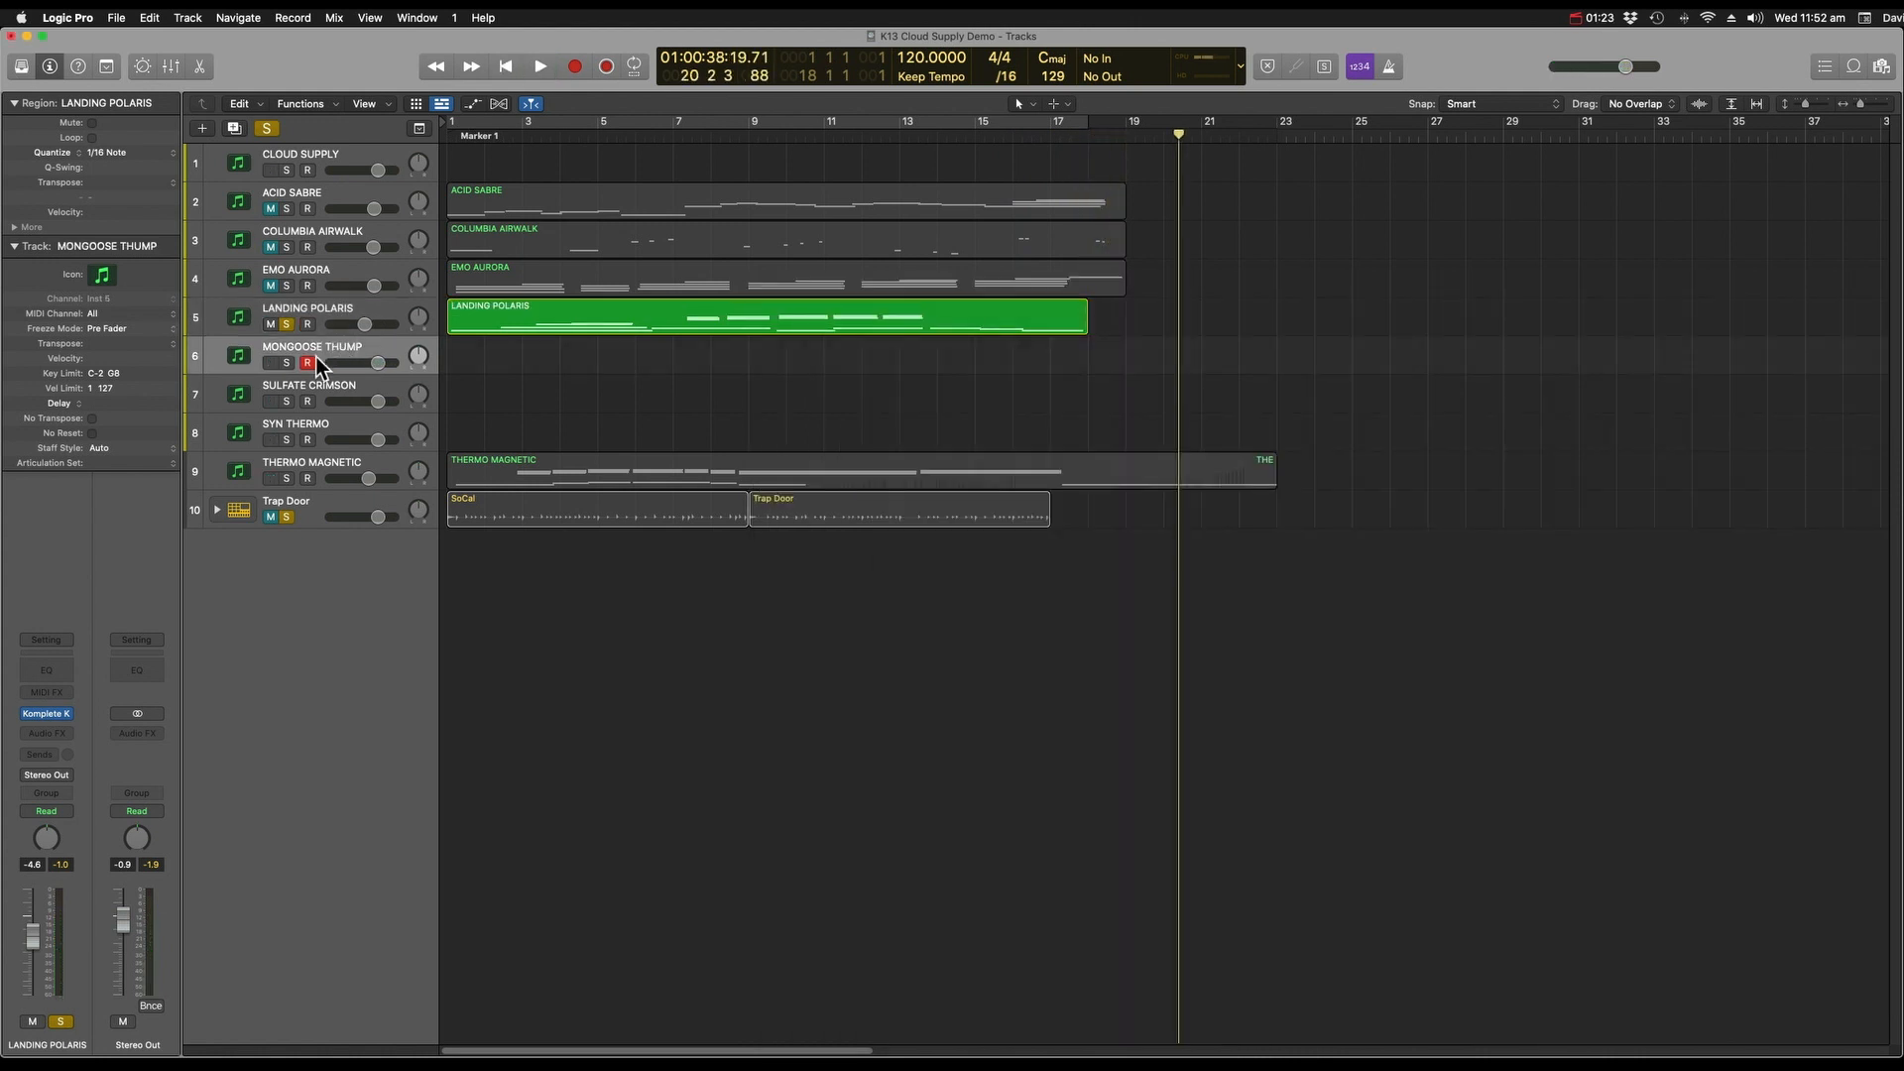
left_click(286, 325)
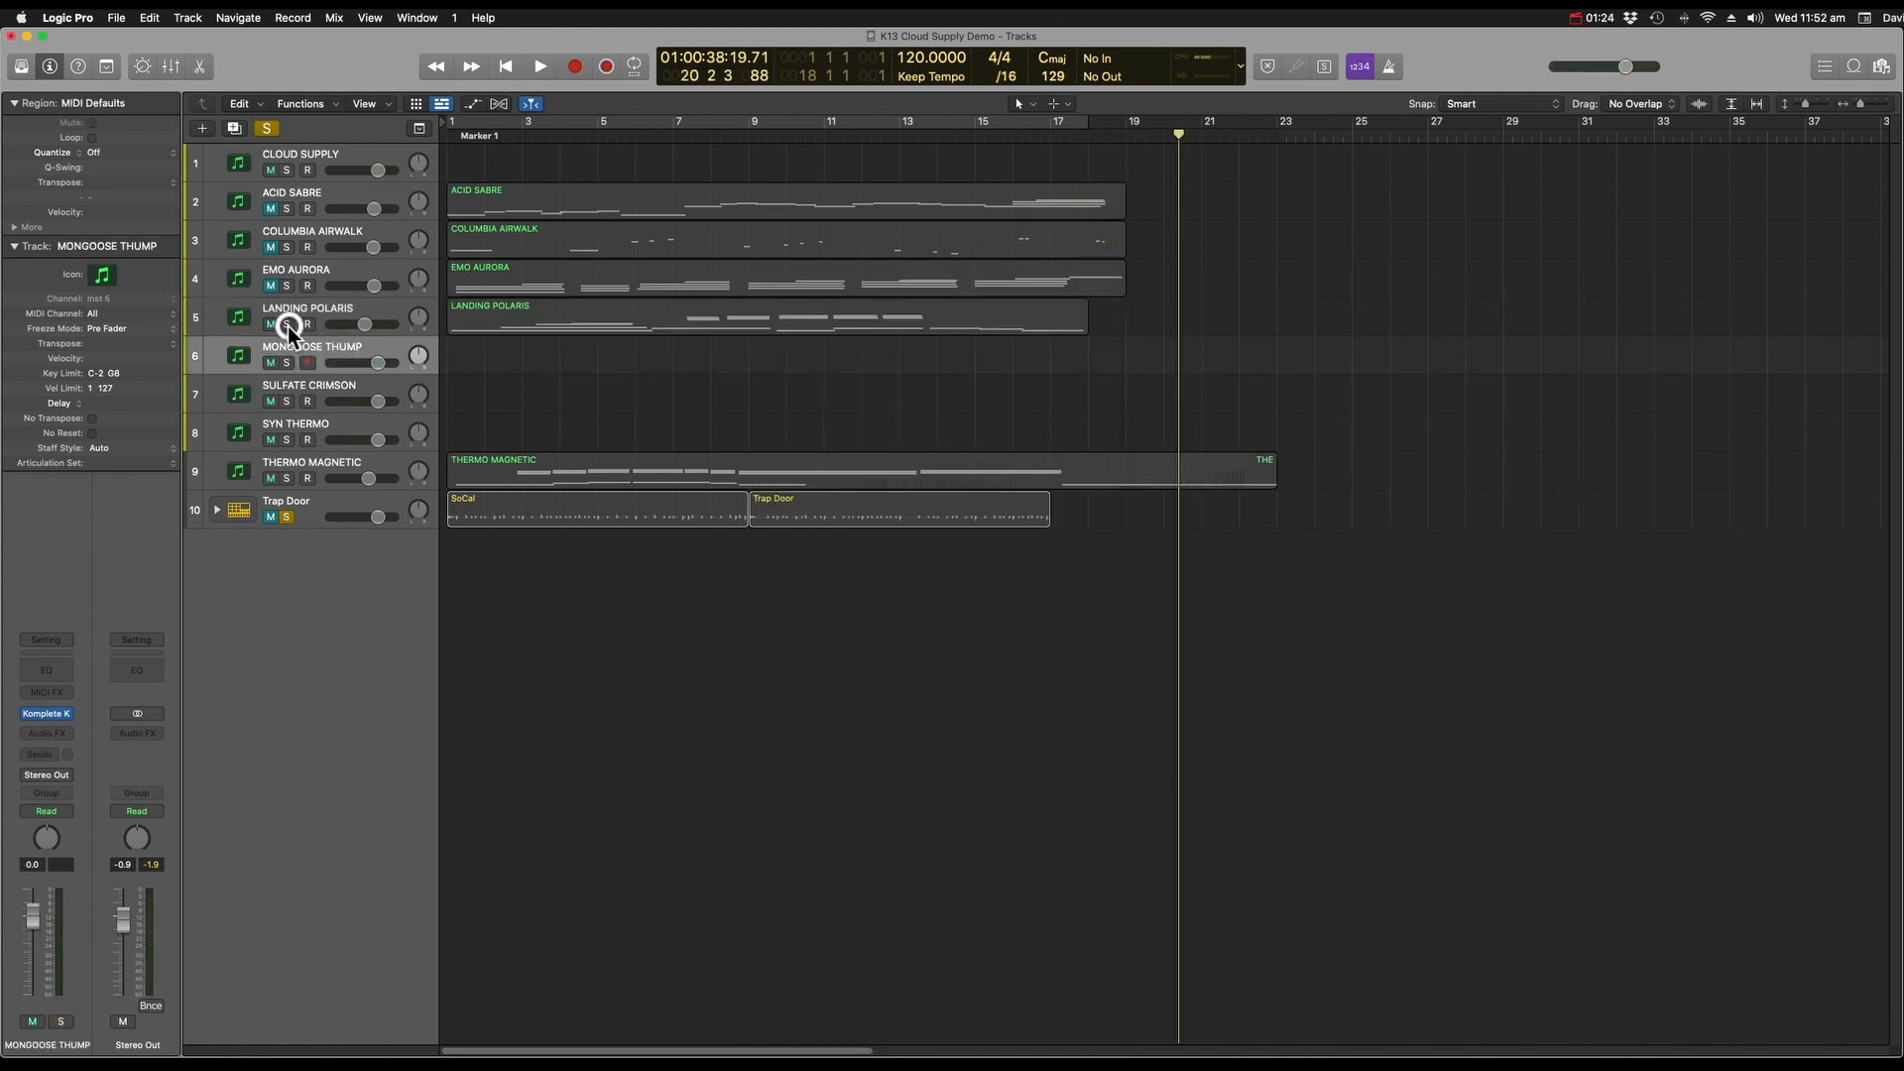
left_click(51, 717)
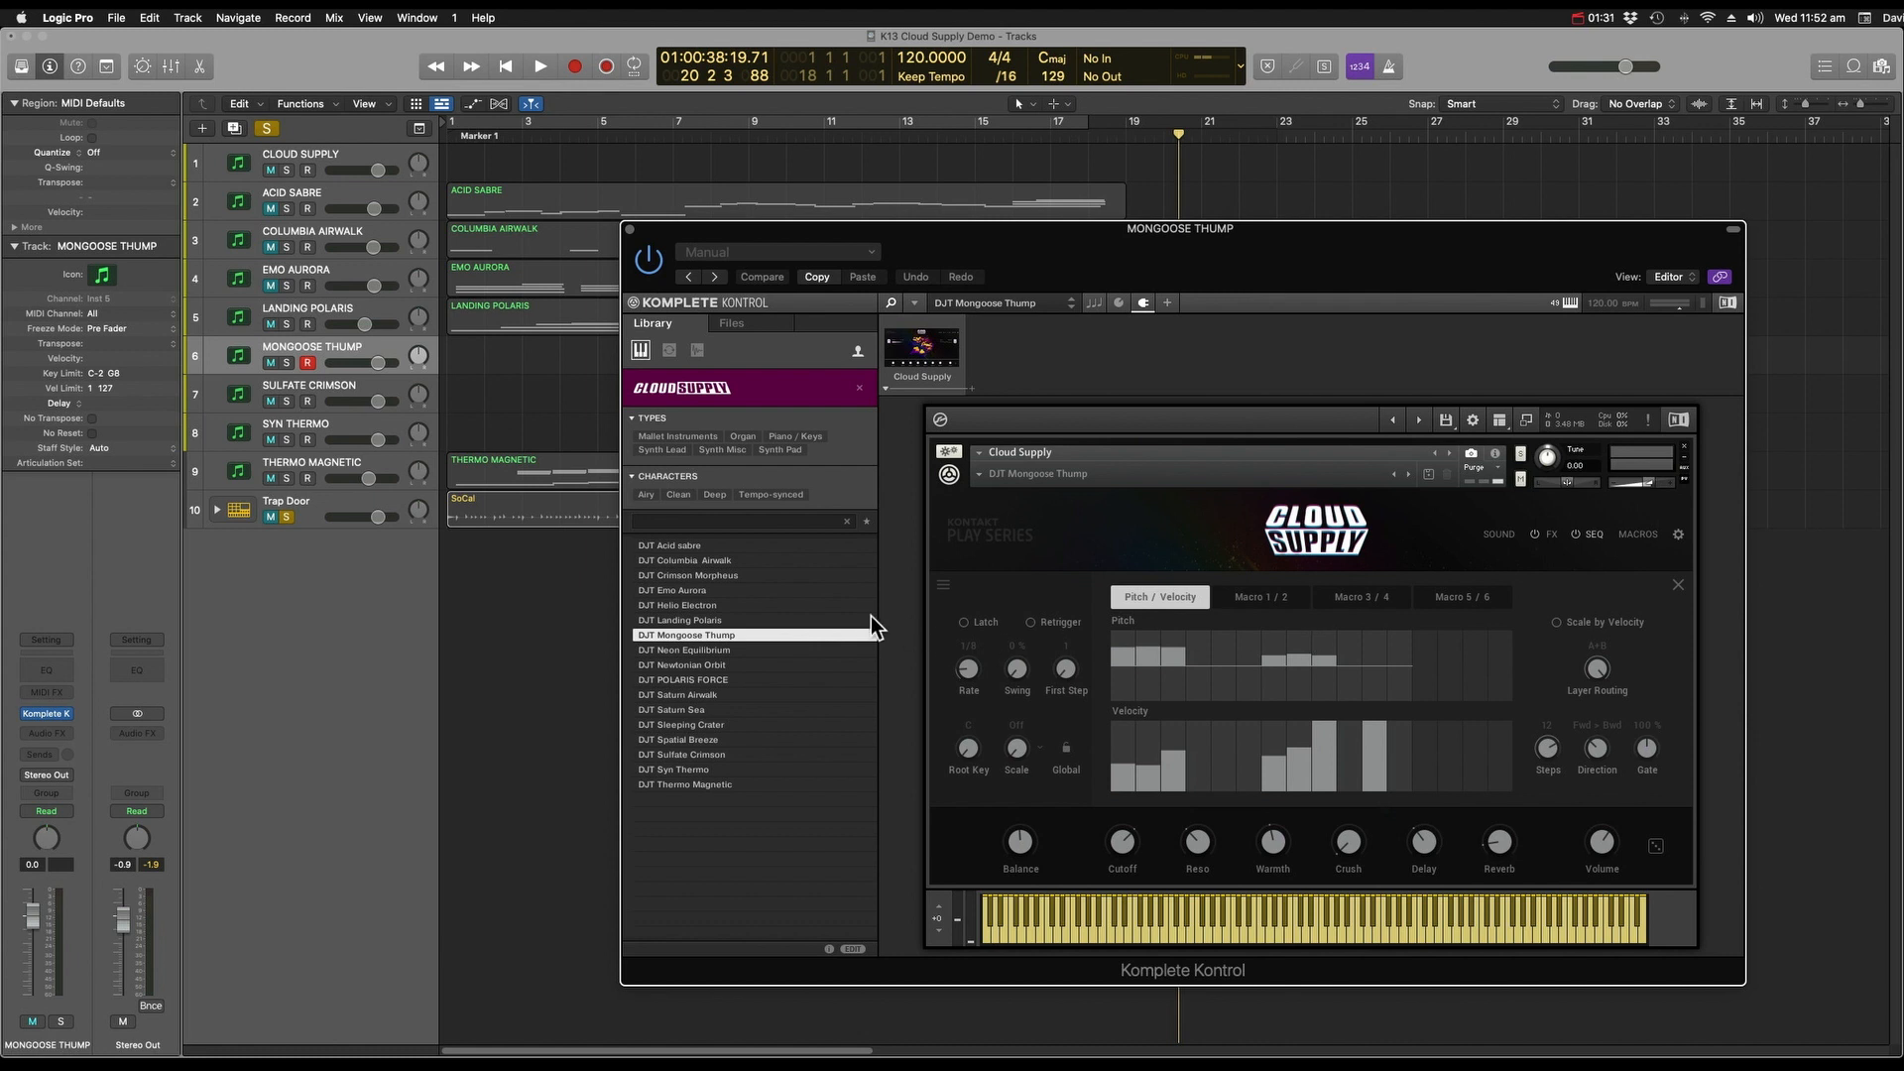
left_click(287, 363)
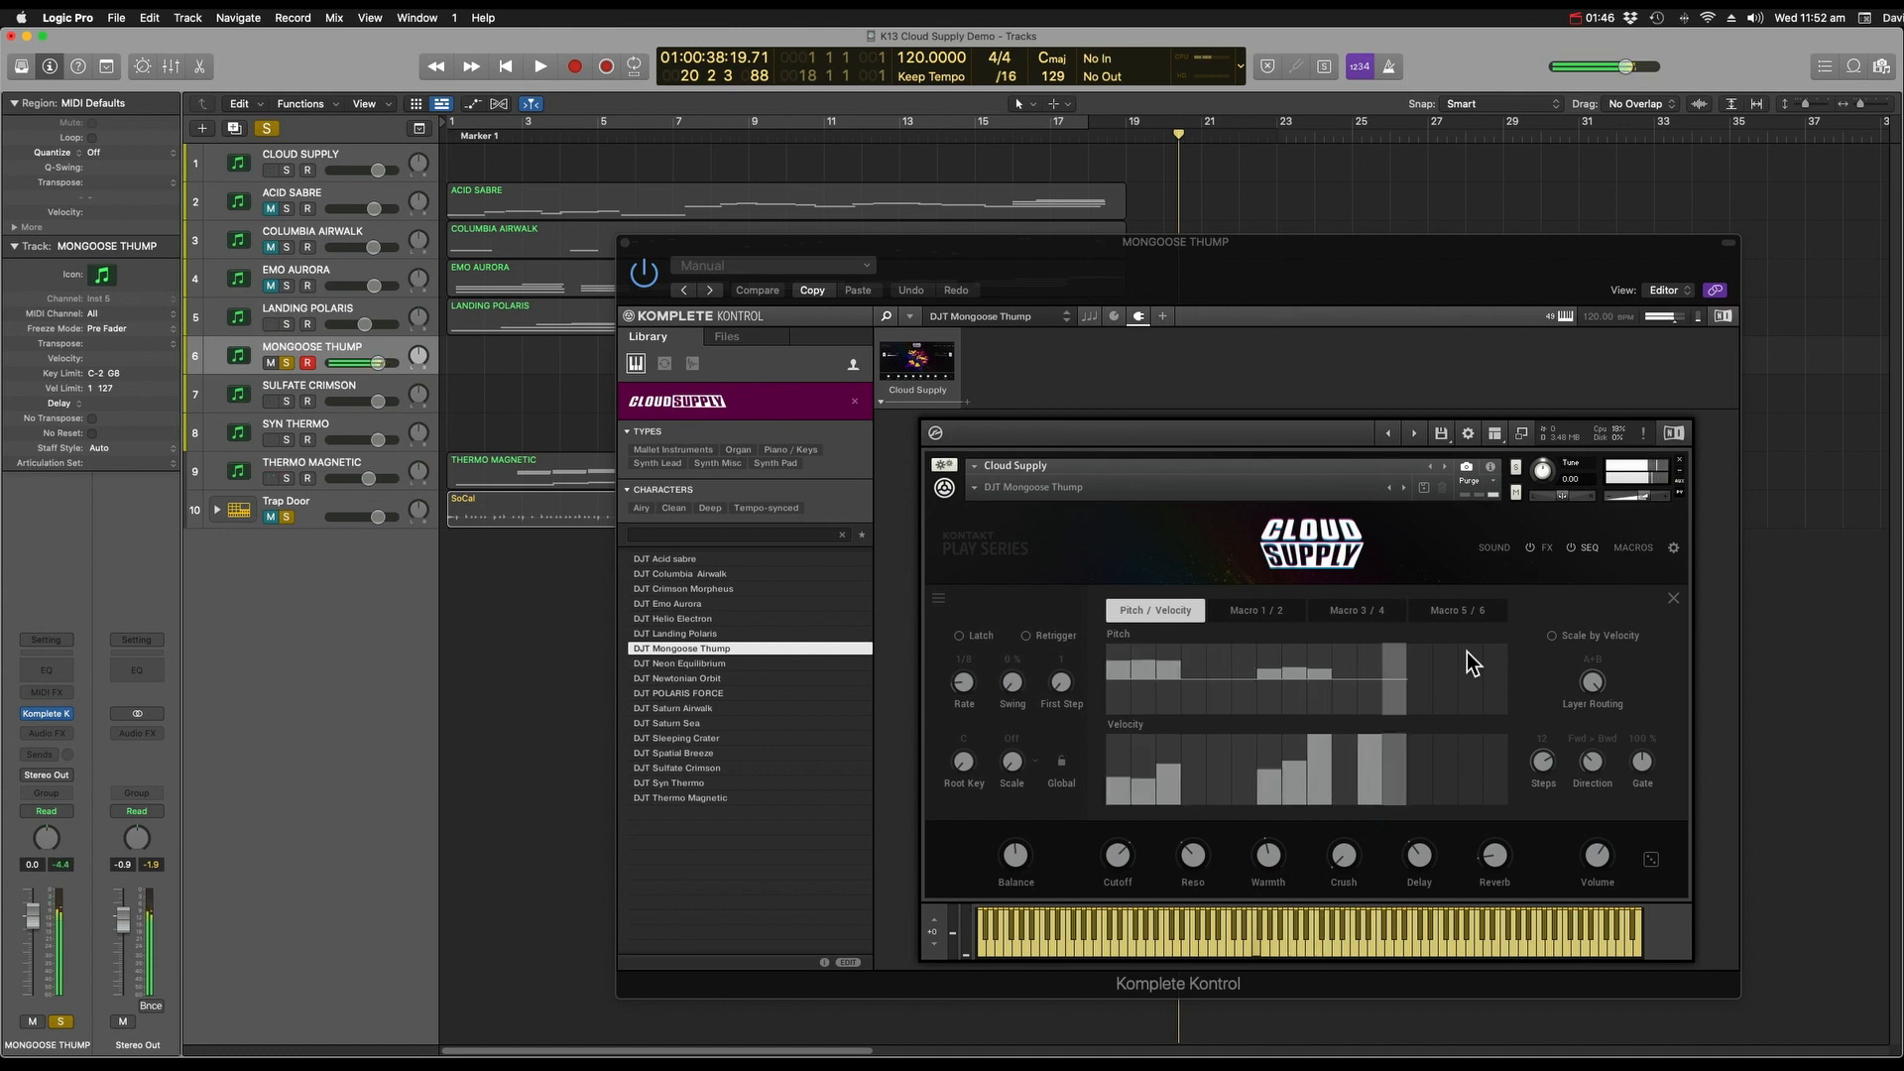
Examine the layer A sound settings of DJT Mongoose Thump, and return to the main view with the instrument window shifted aside.
left_click(1494, 550)
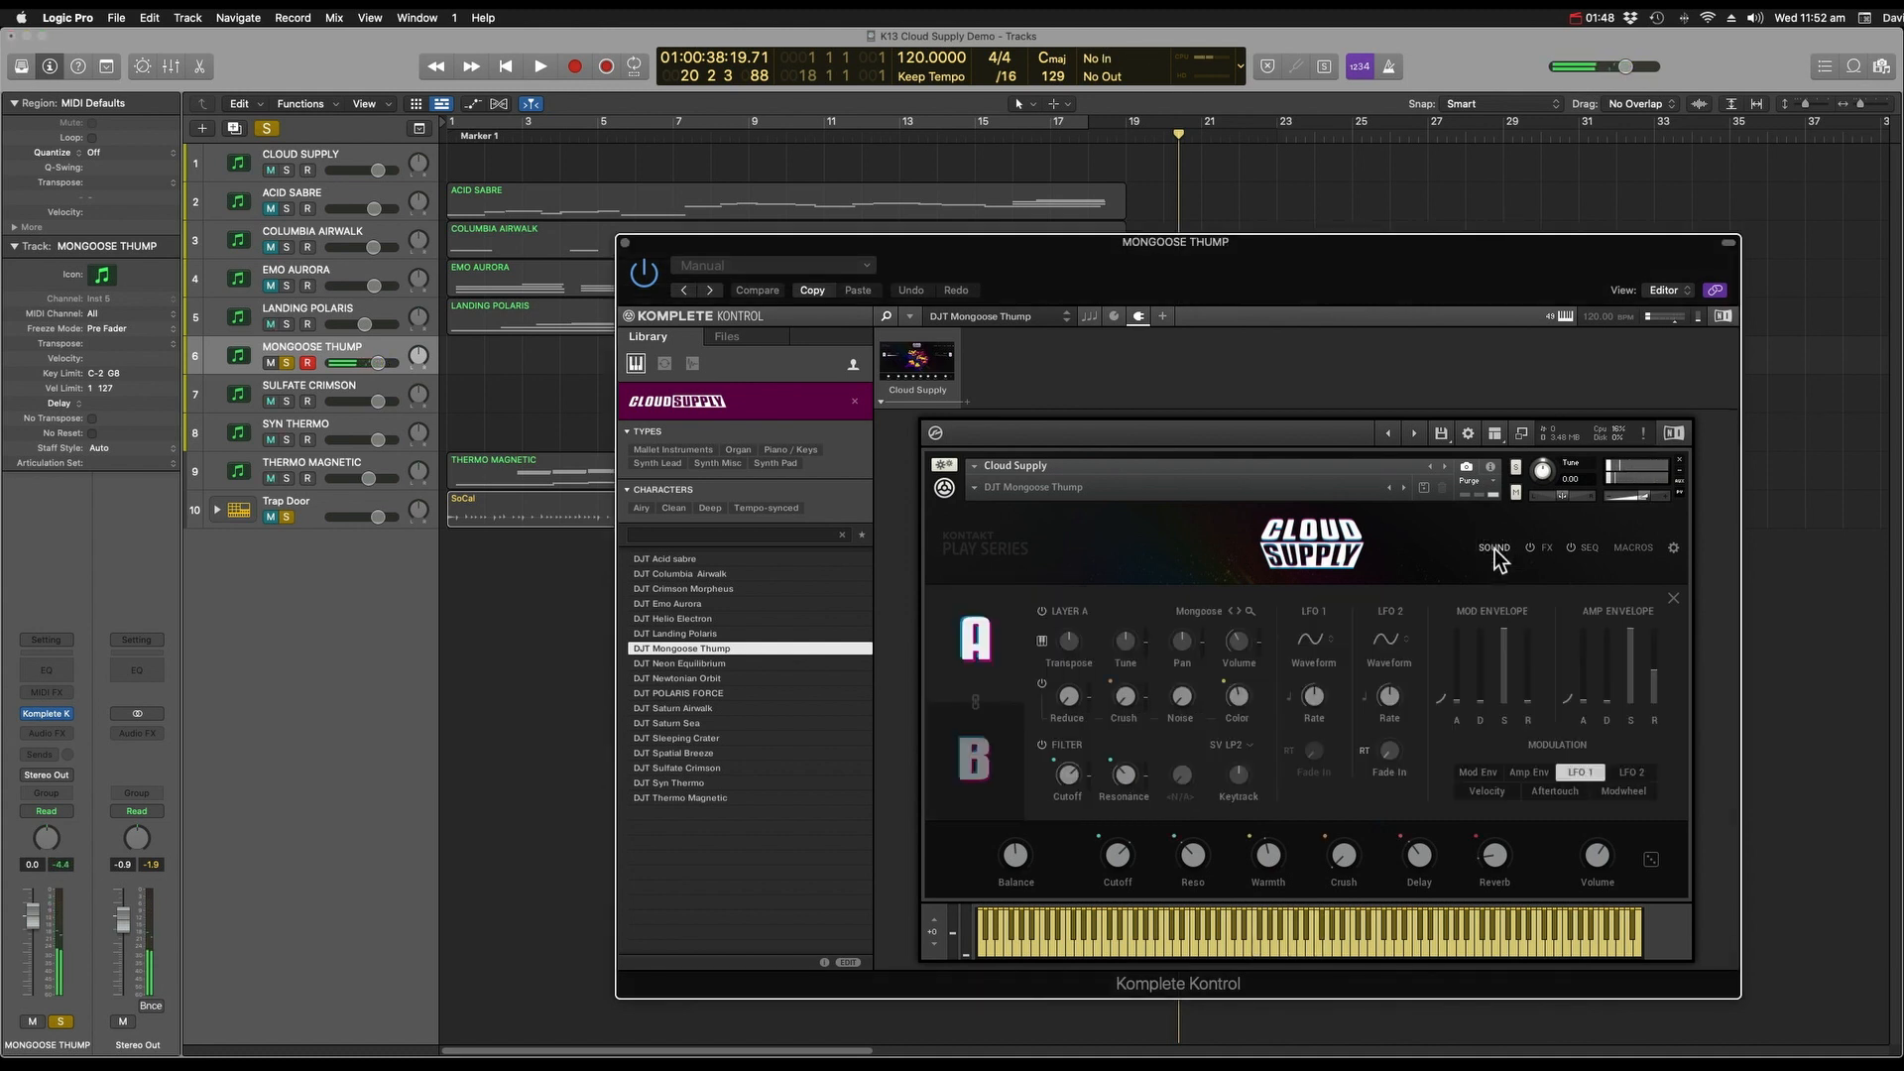
left_click(1495, 550)
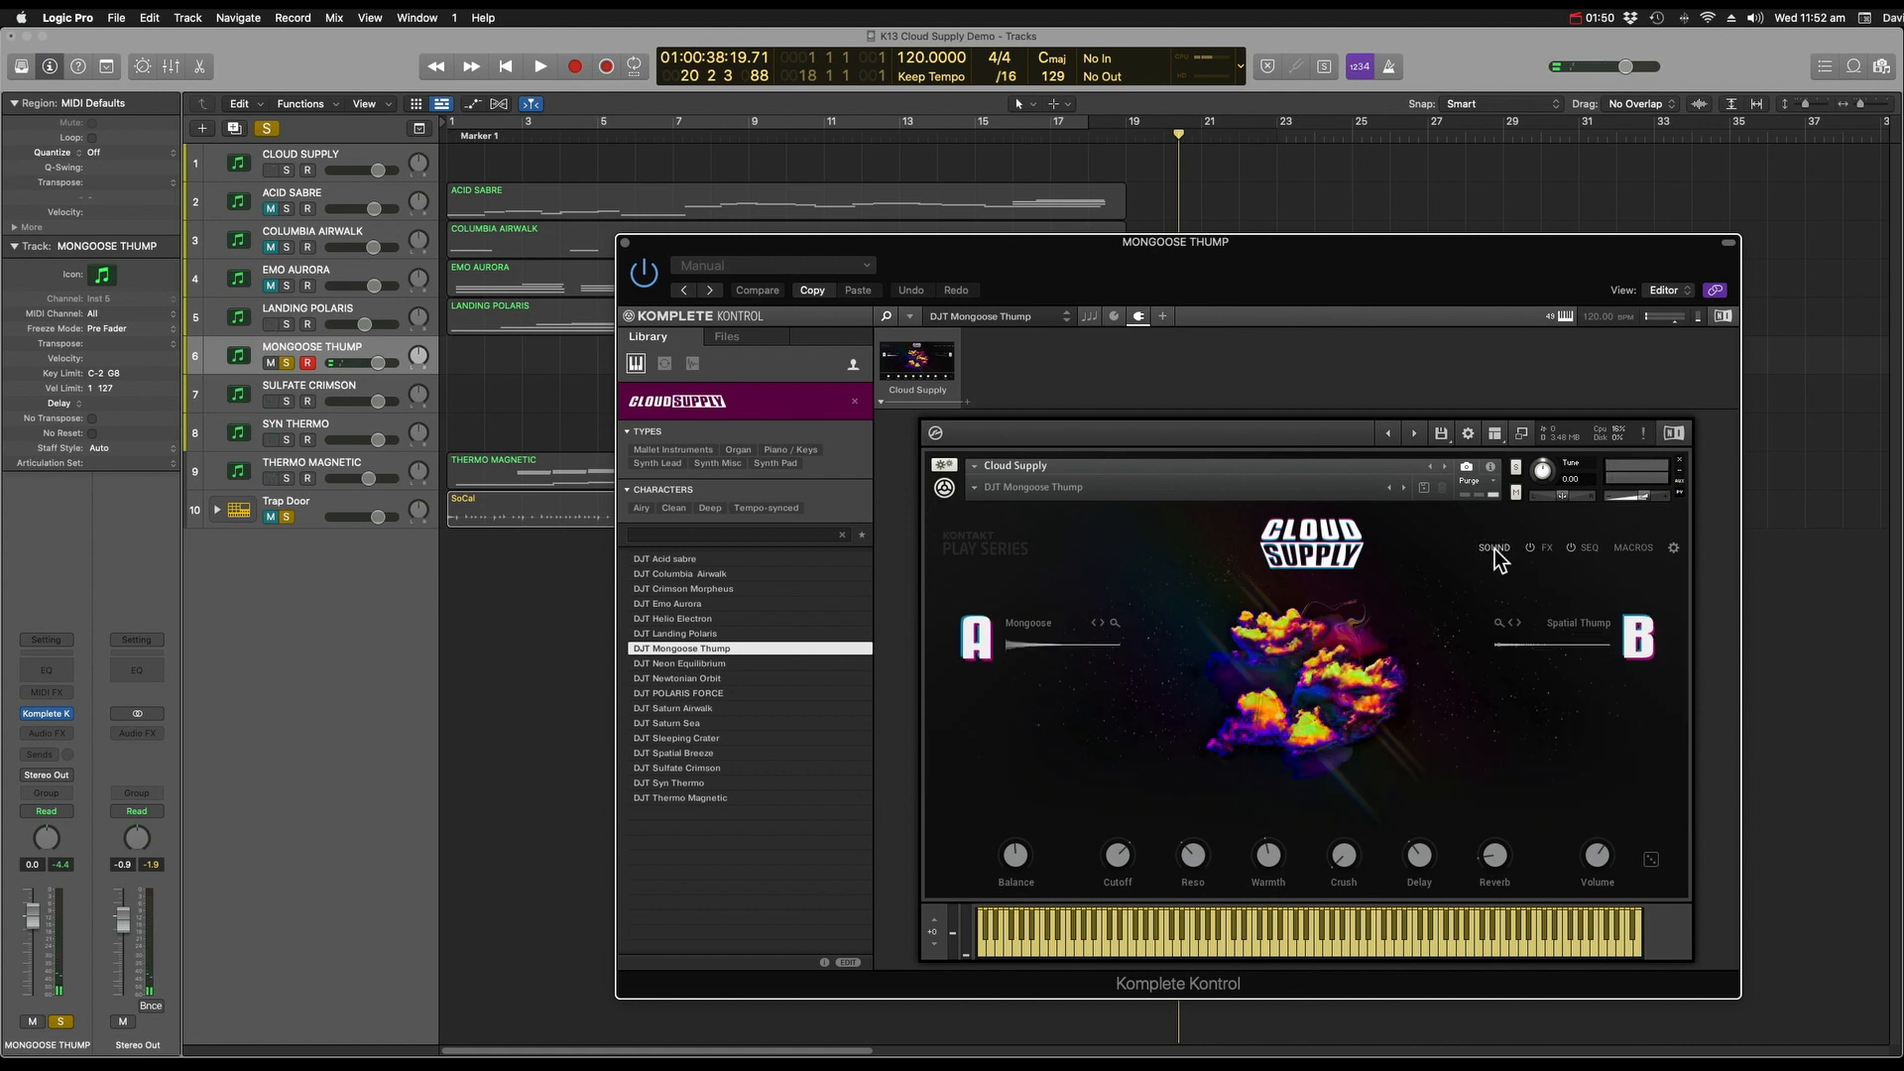
left_click_drag(1342, 269, 1466, 282)
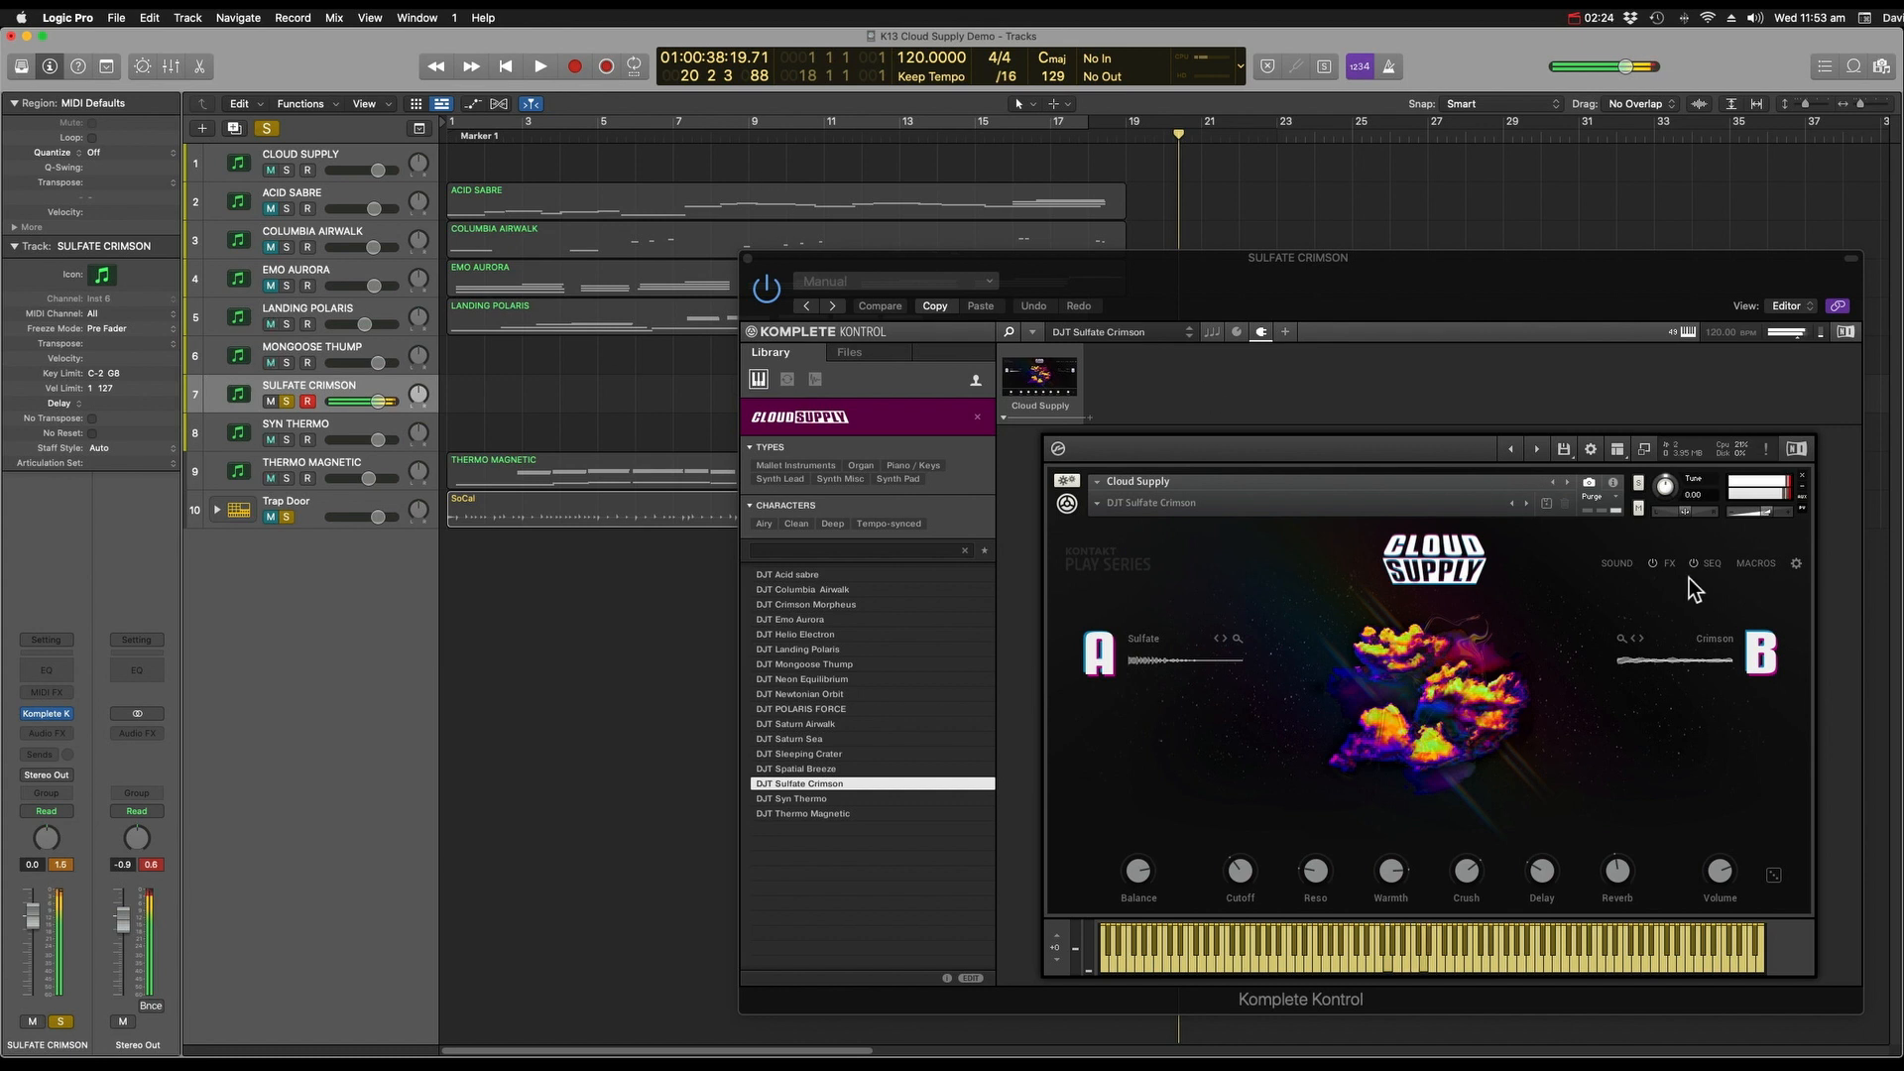
Examine the Macro 1 / 2 and Pitch / Velocity sequencer patterns of the DJT Sulfate Crimson preset.
left_click(1710, 562)
left_click(1381, 626)
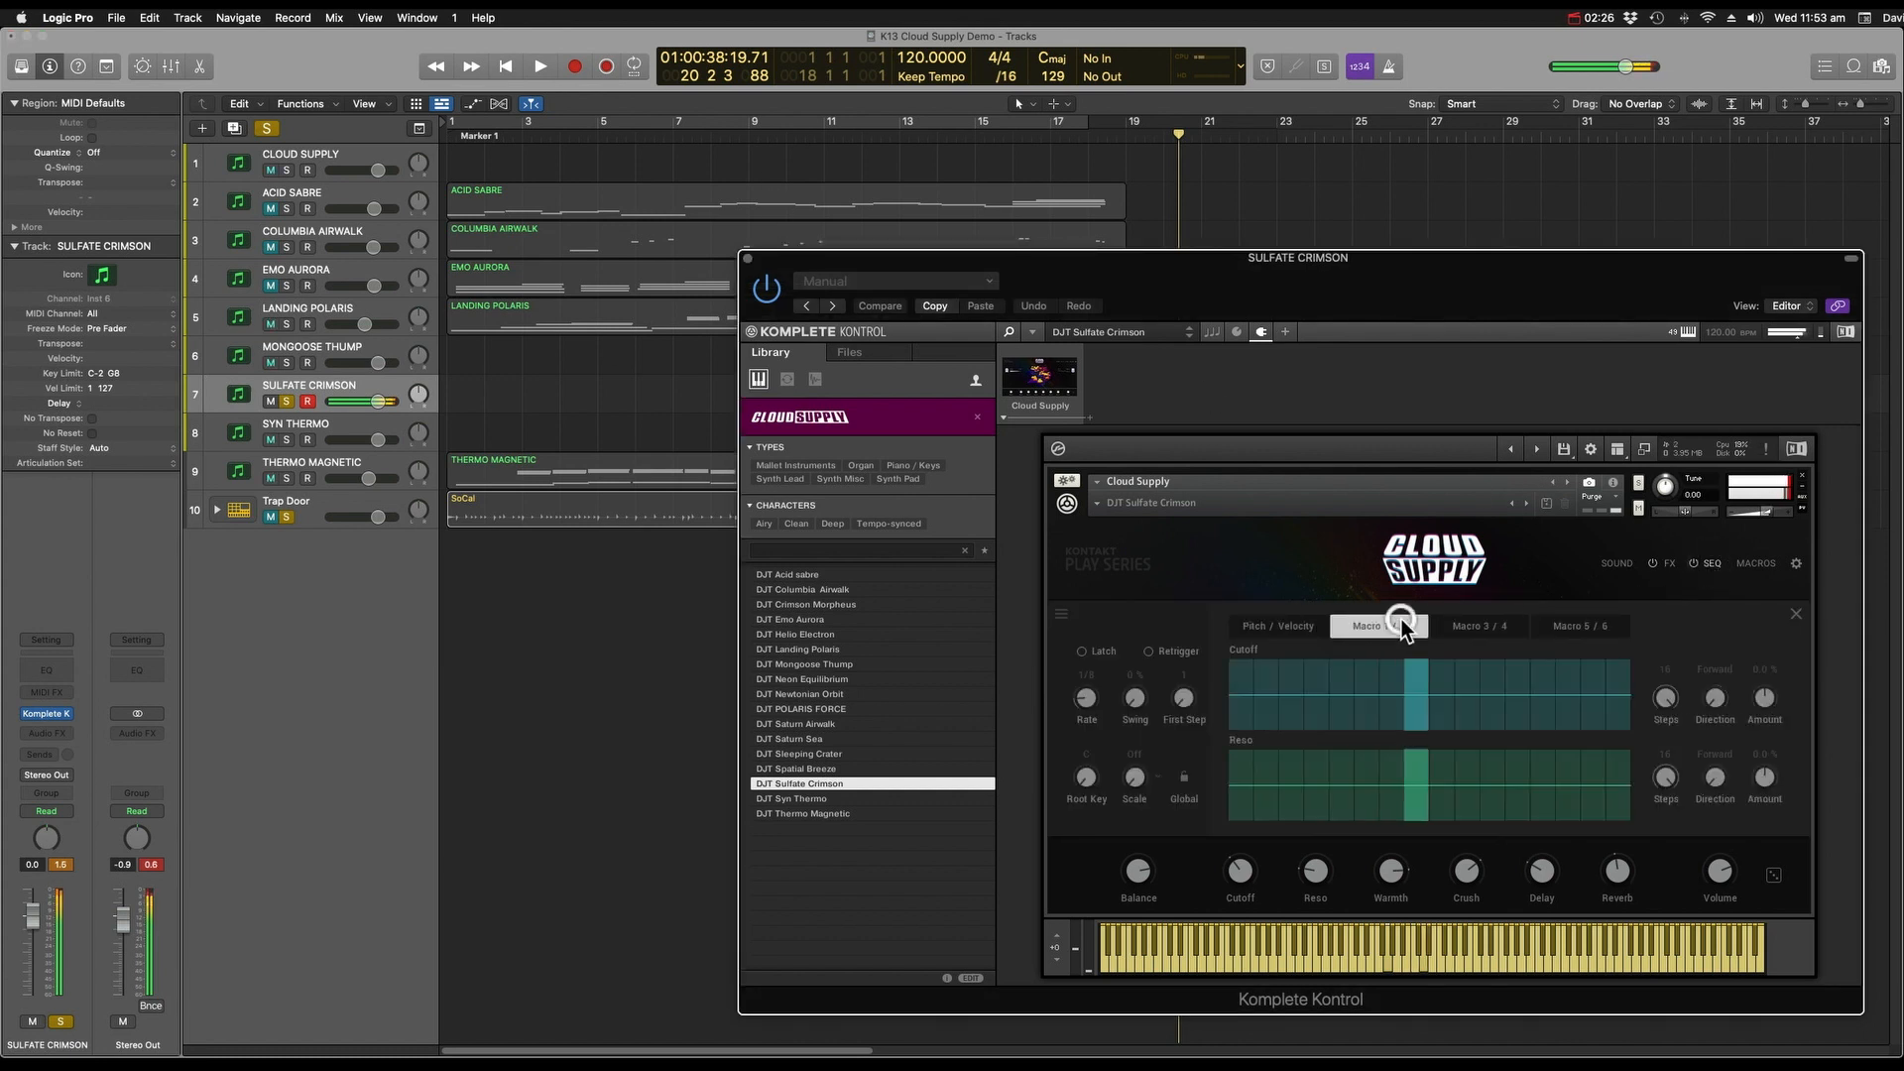
left_click(1278, 623)
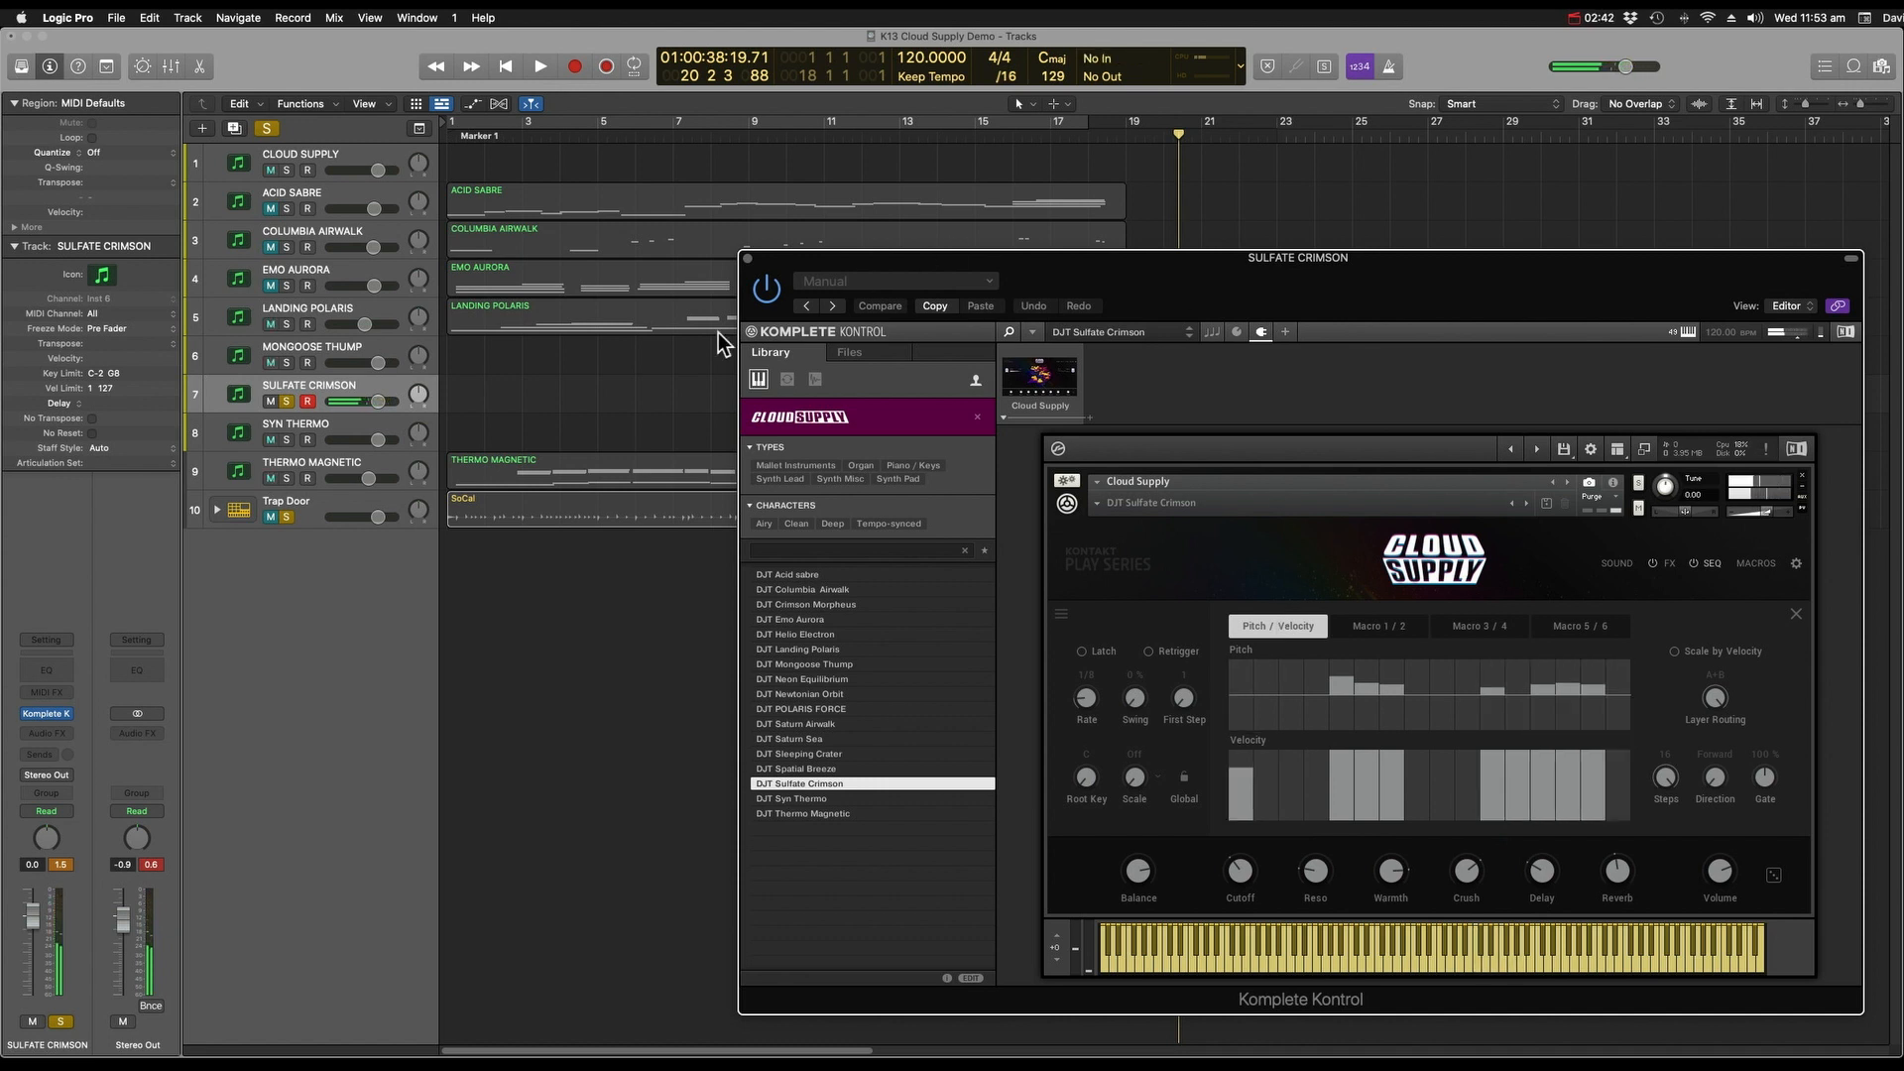
Select the SYN THERMO track and switch the solo to it from SULFATE CRIMSON.
left_click(379, 421)
left_click(288, 401)
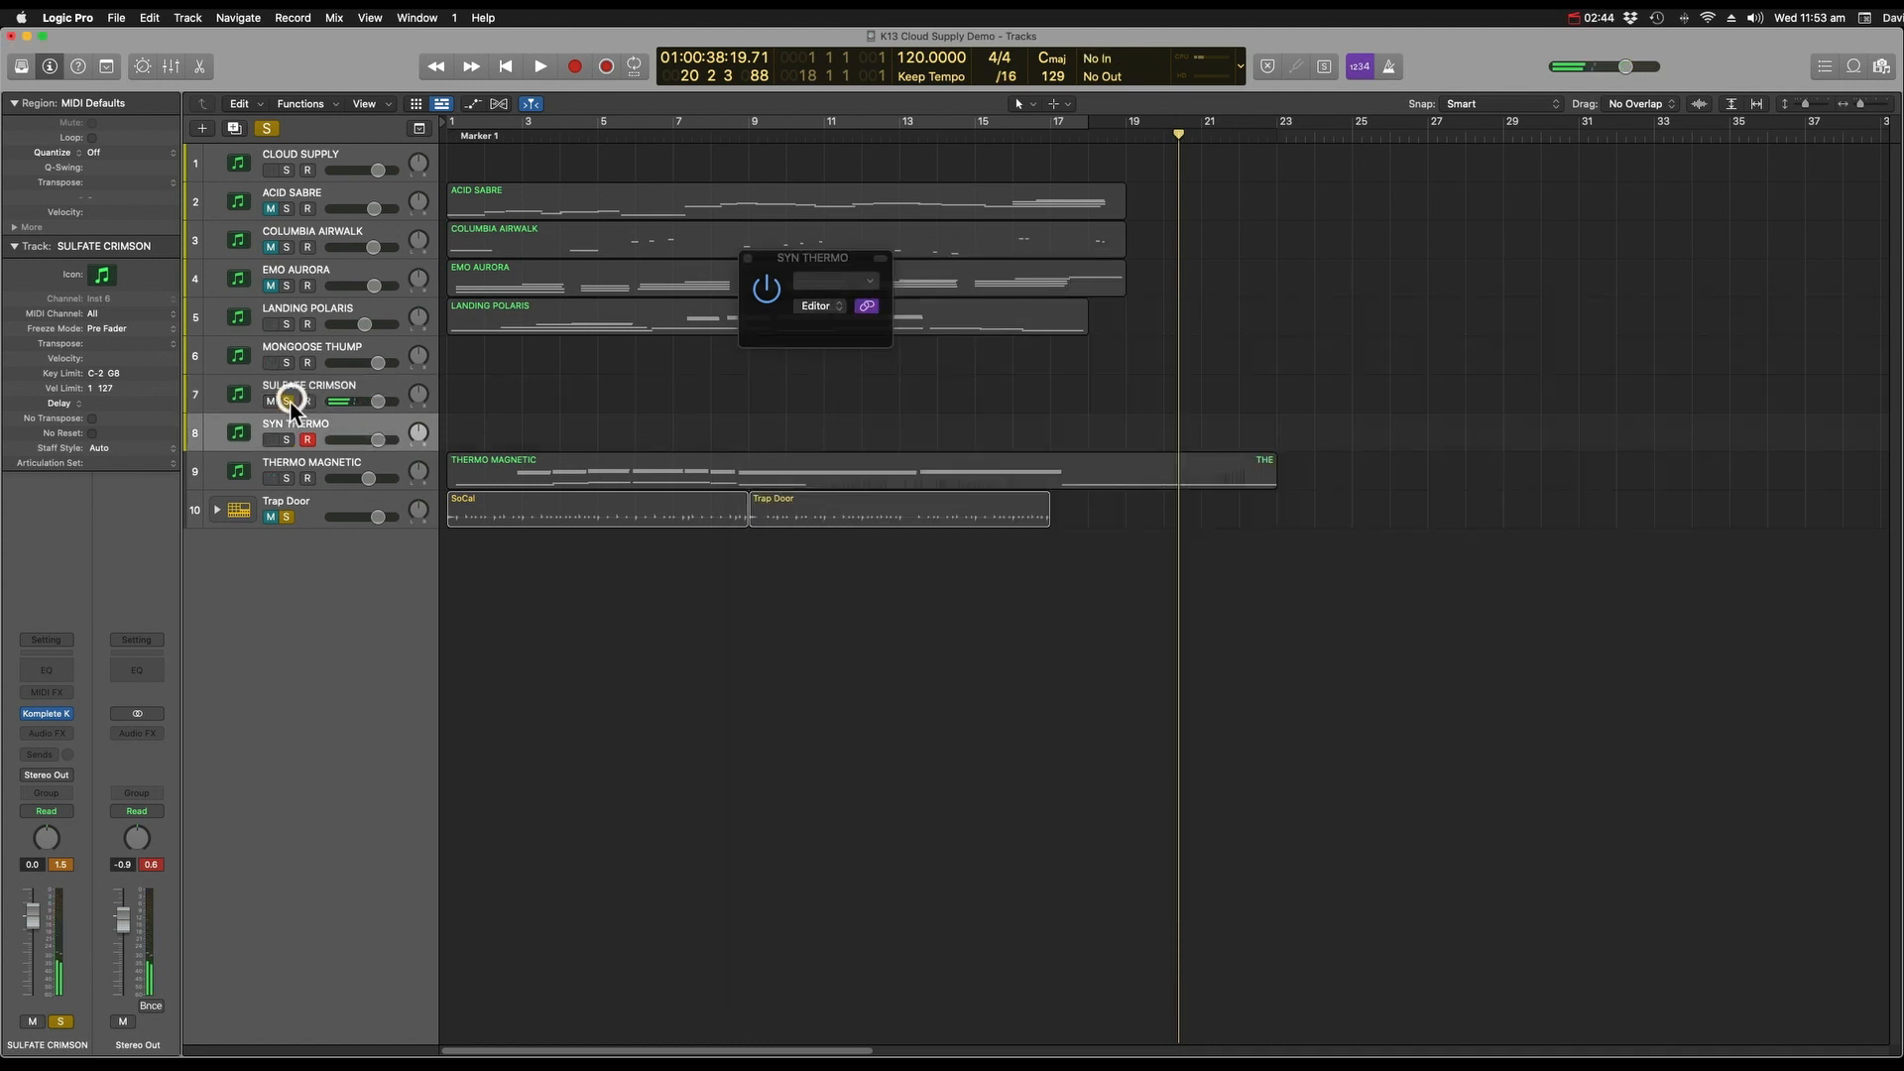
left_click(286, 436)
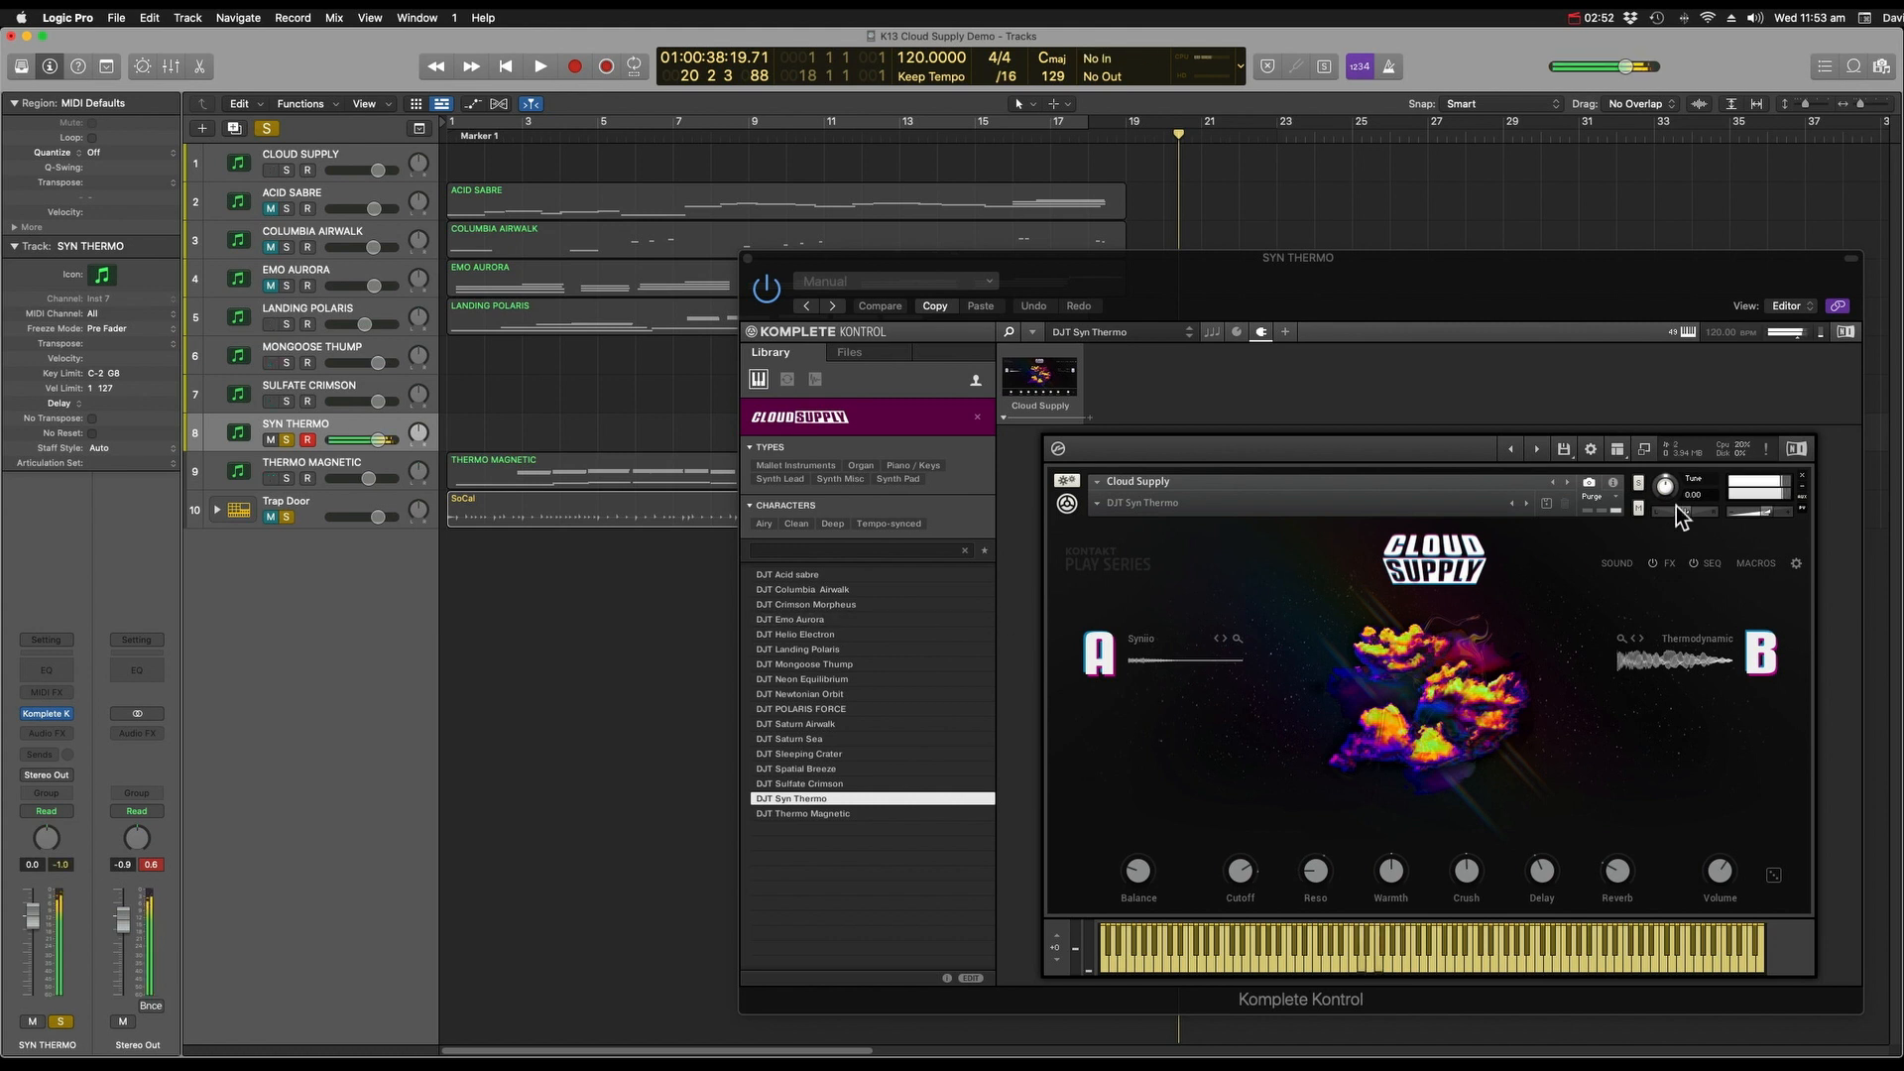
Examine the Macro 1 / 2 and Pitch / Velocity sequencer patterns of the DJT Syn Thermo preset.
left_click(1699, 566)
left_click(1369, 625)
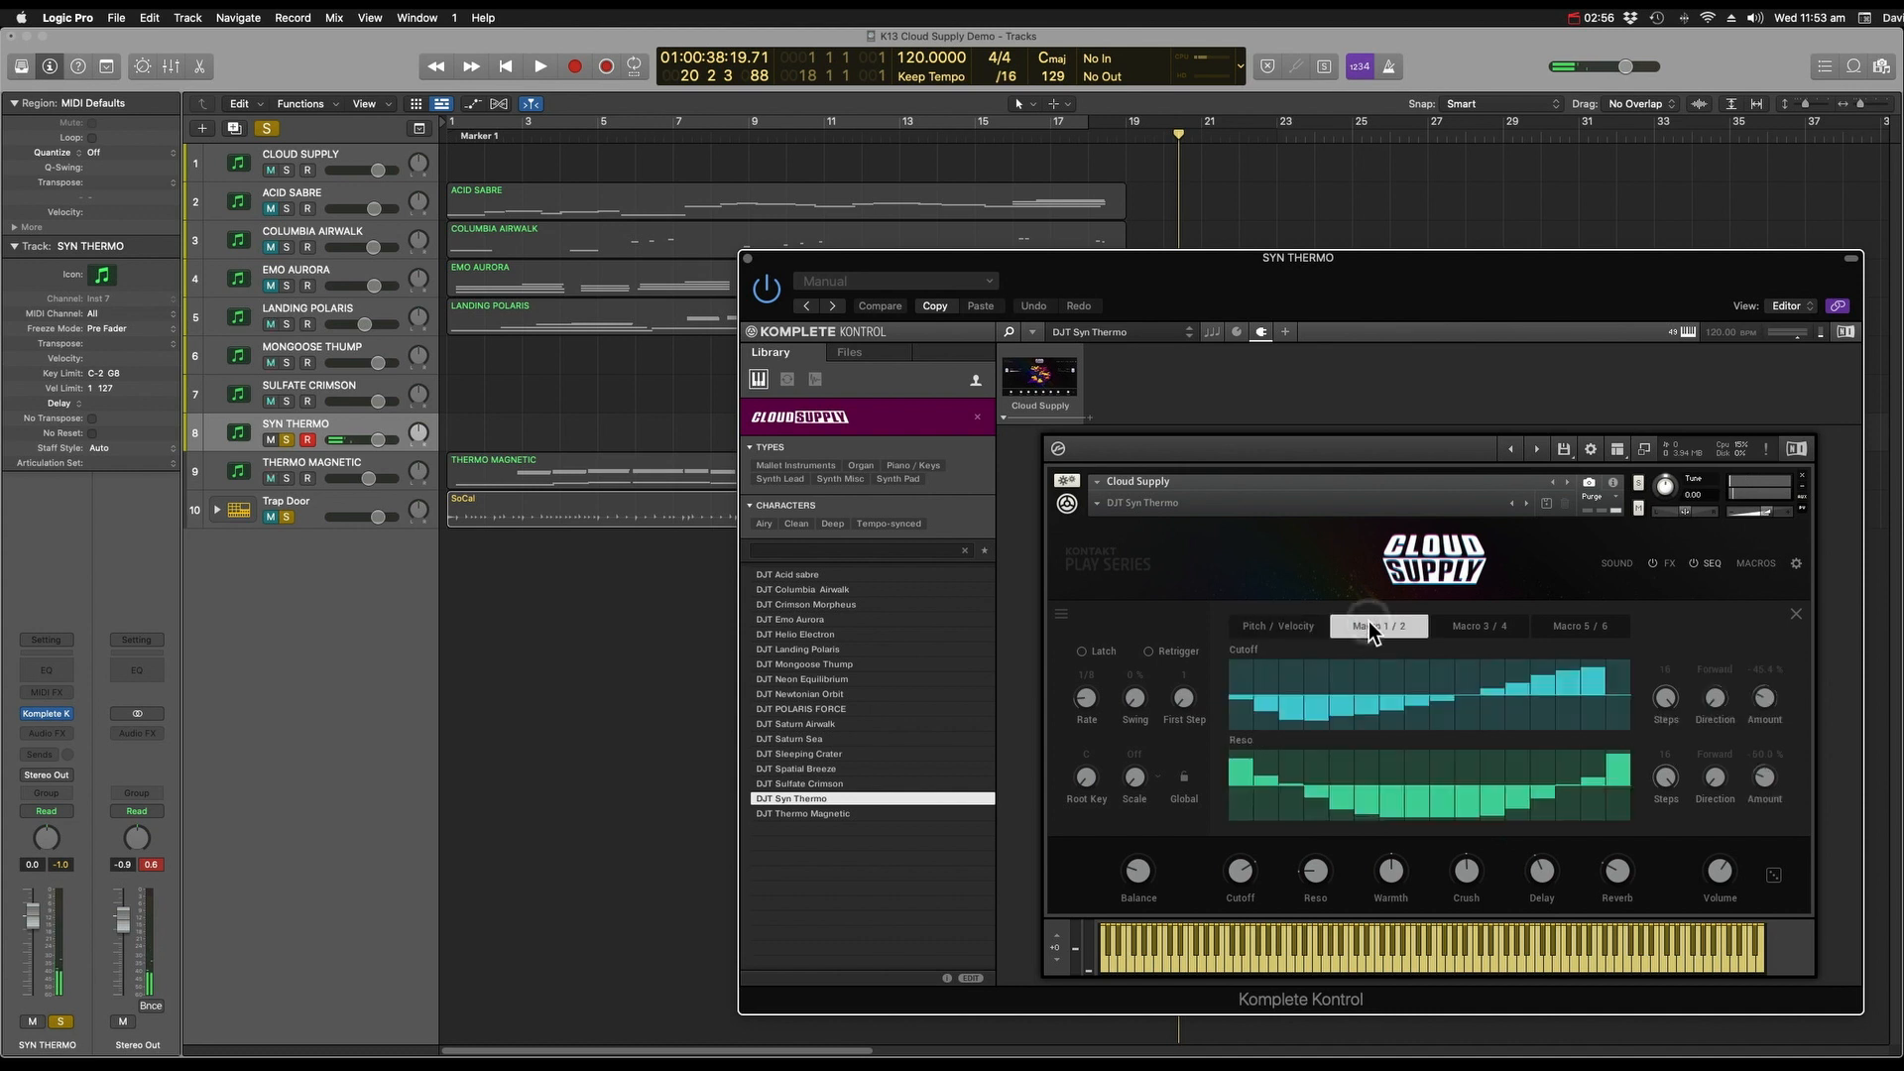
left_click(1311, 627)
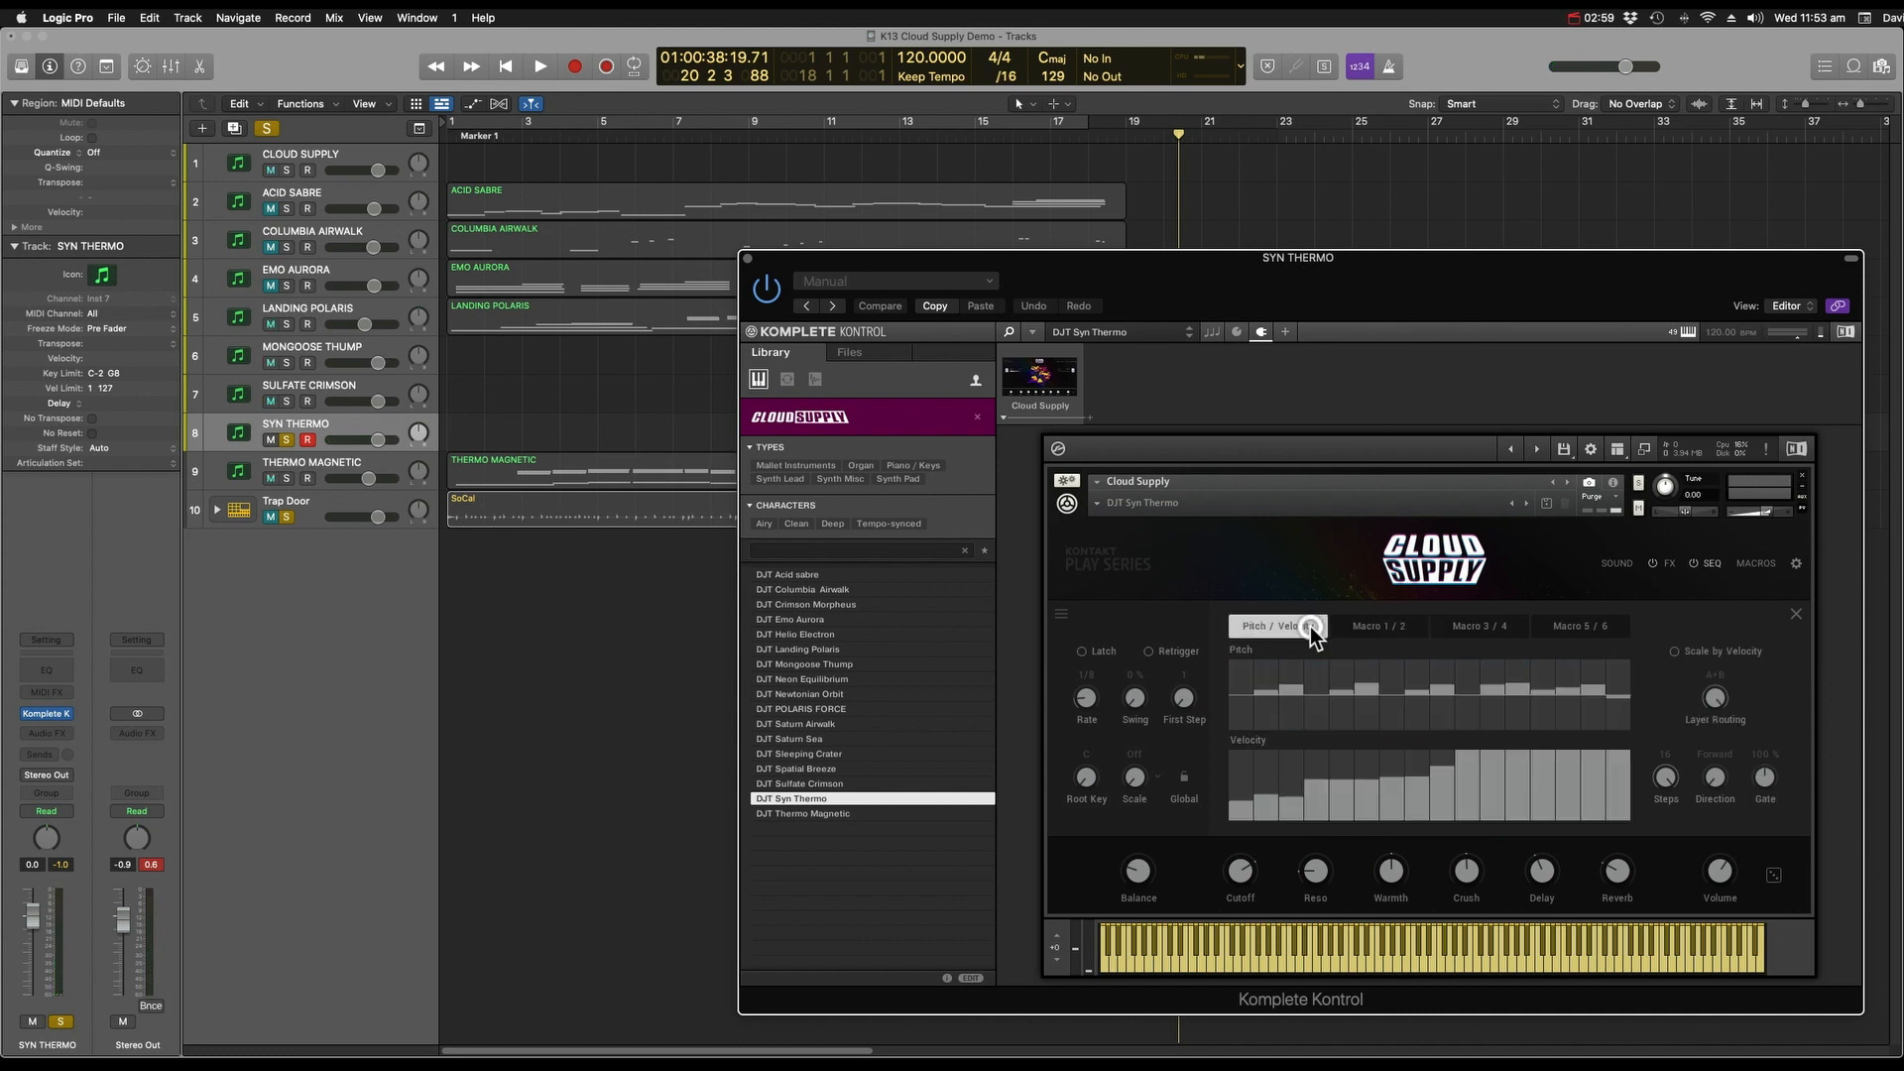
left_click(1394, 629)
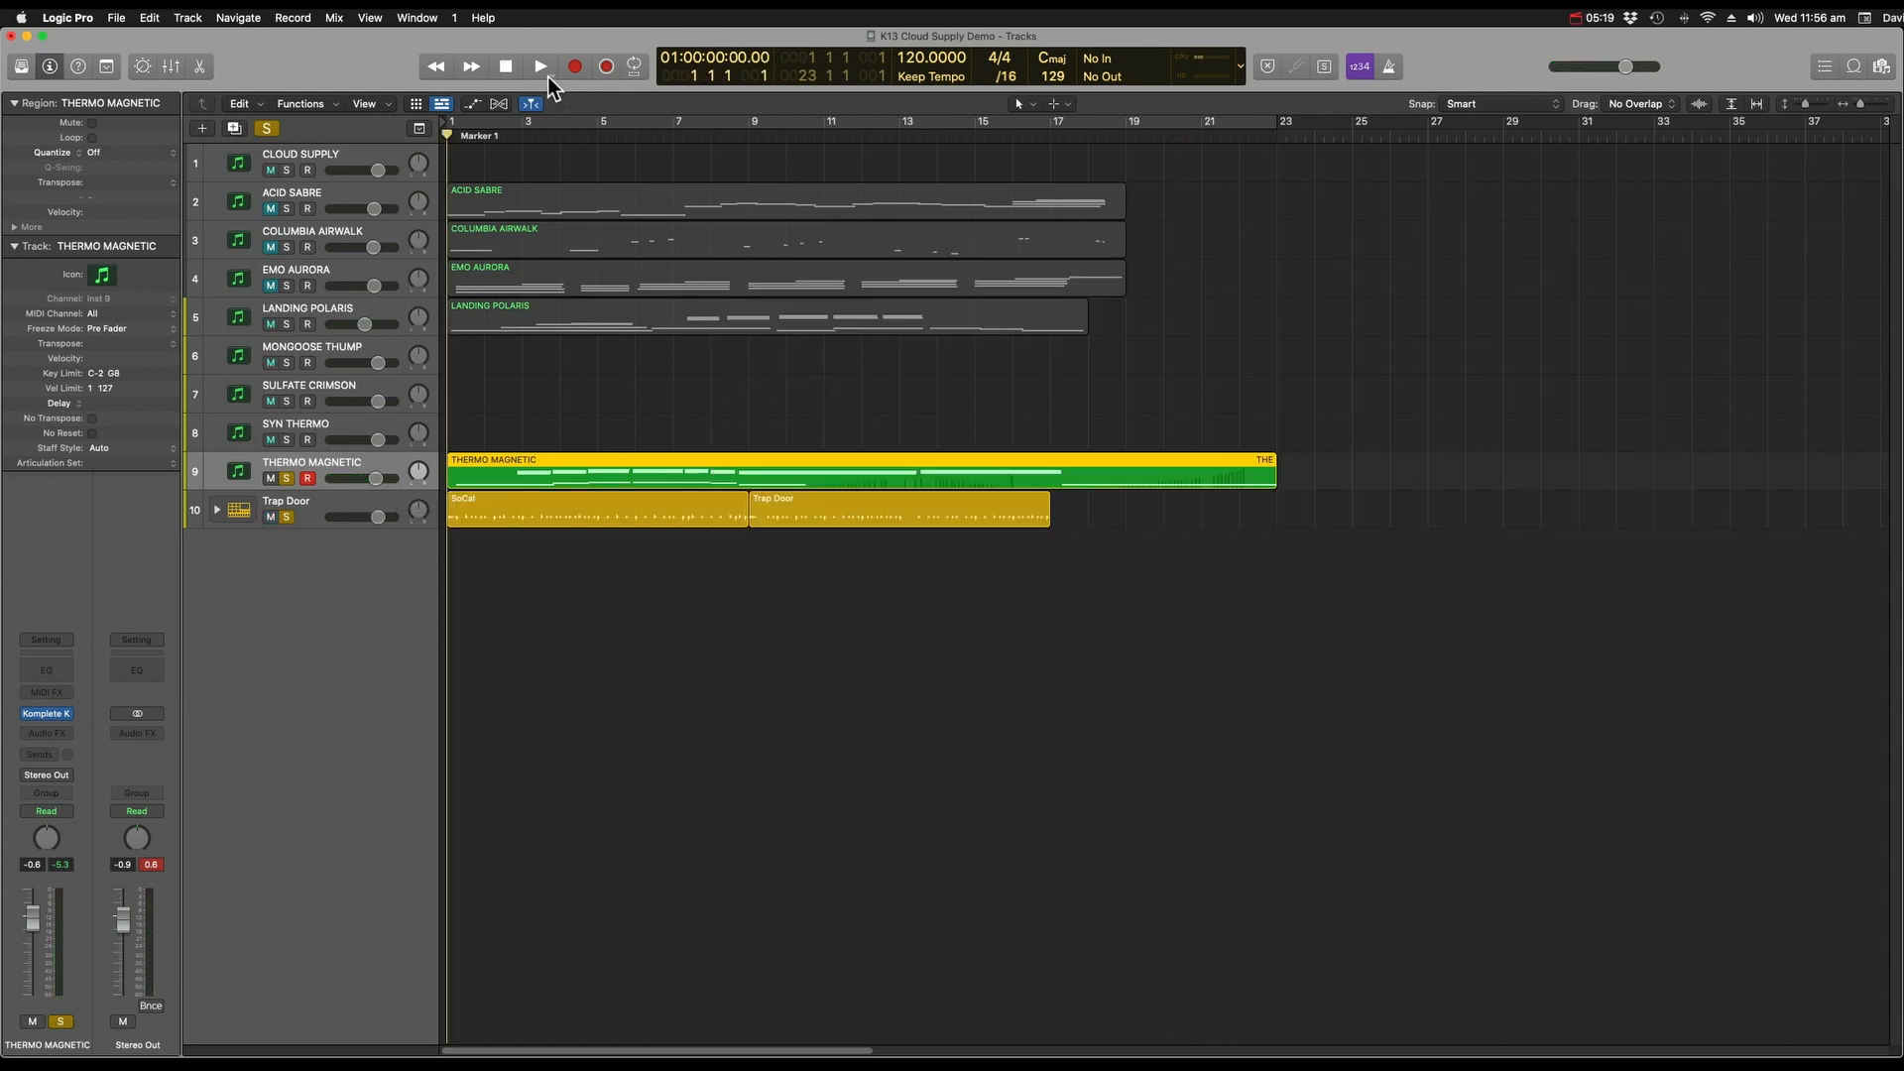
Play the soloed THERMO MAGNETIC and Trap Door tracks with the former's Komplete Kontrol instrument opened during playback, and stop at the end.
left_click(540, 66)
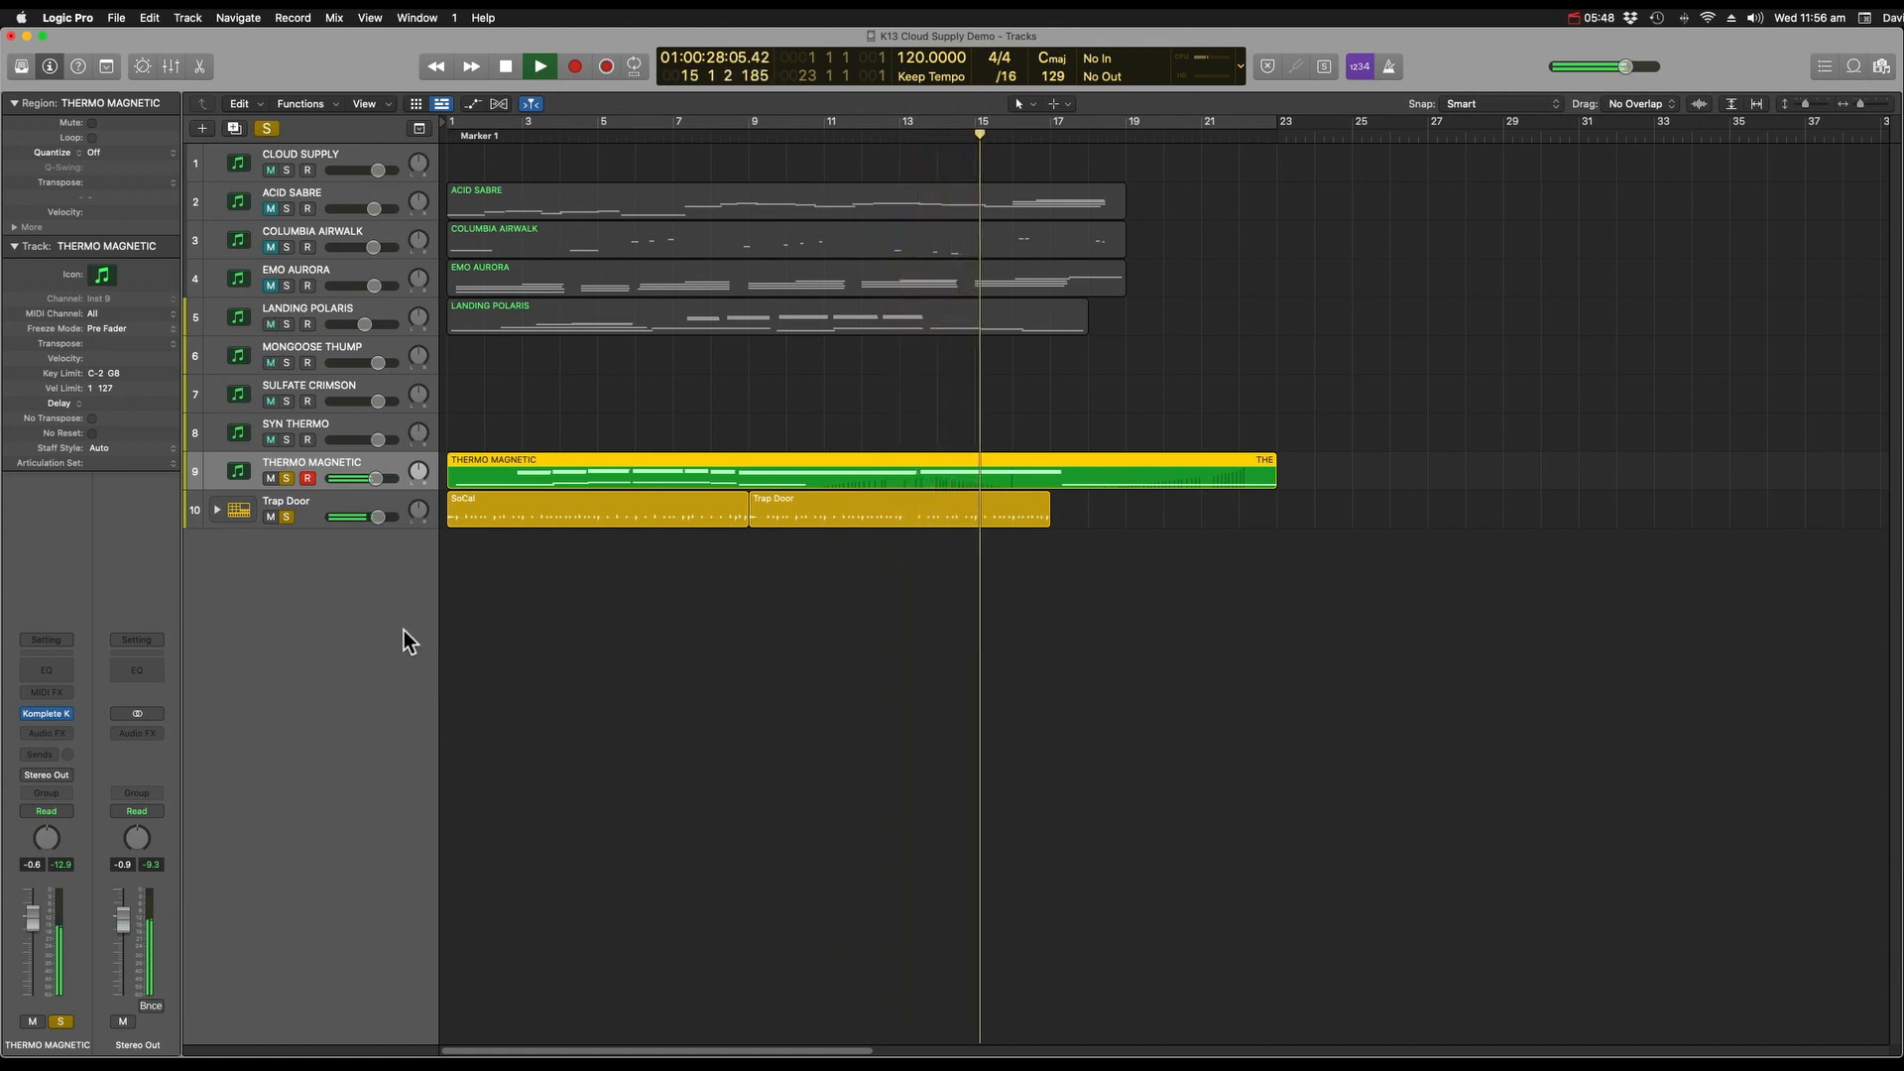
left_click(52, 716)
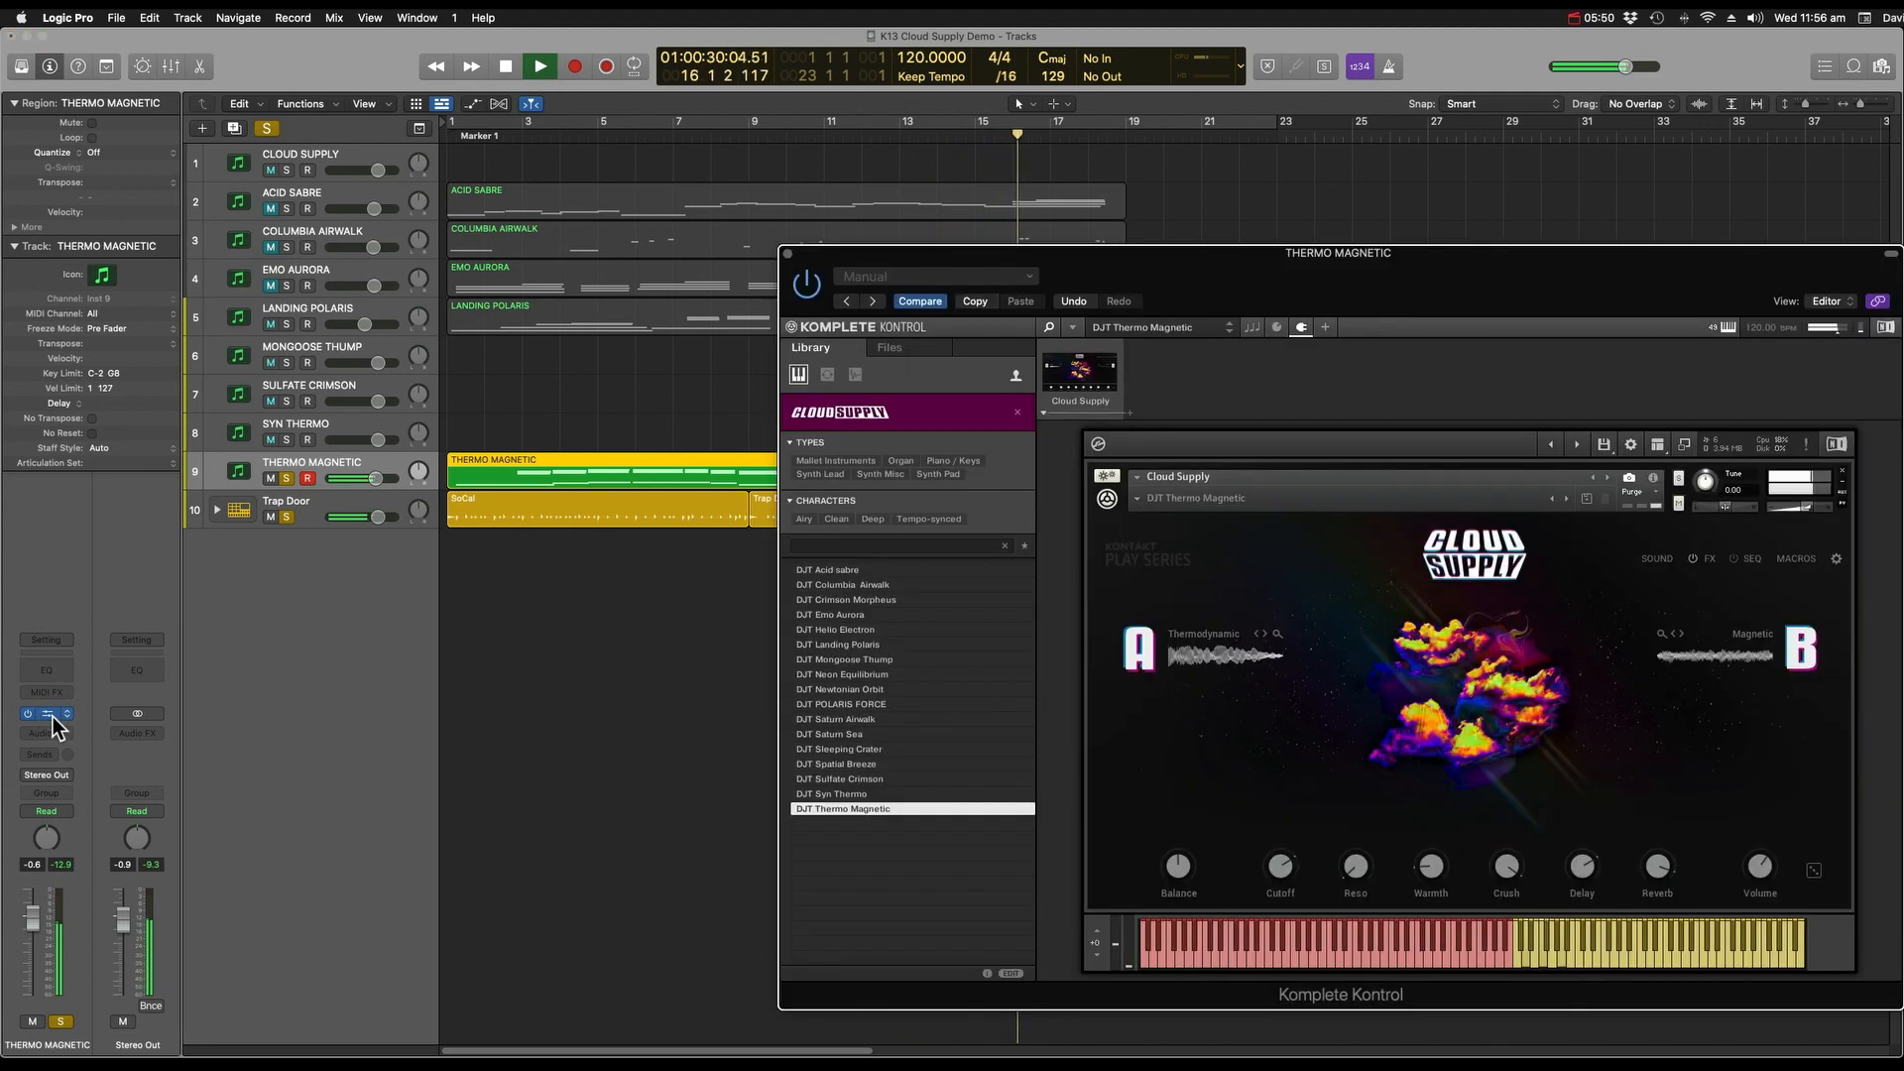
left_click_drag(1700, 284, 1652, 292)
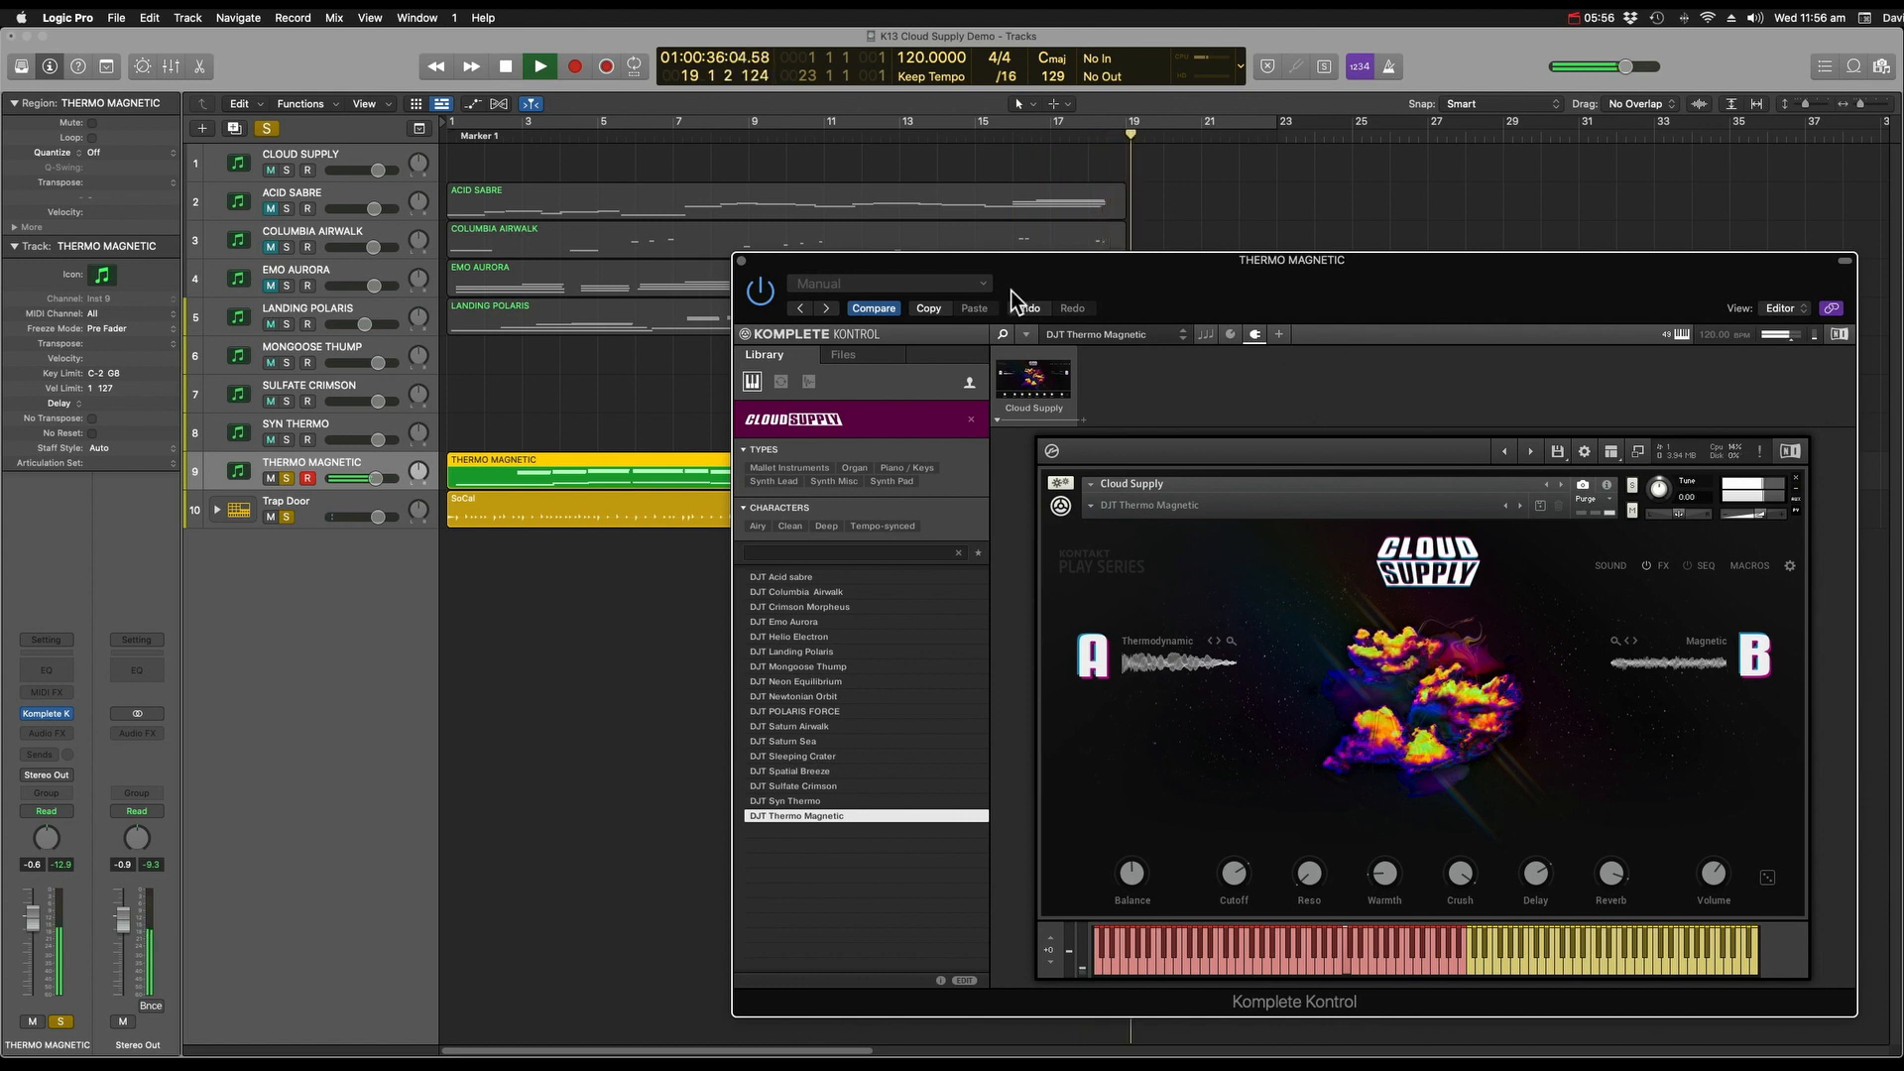
mouse_move(1019, 278)
left_mouse_down()
mouse_move(1095, 428)
mouse_move(1073, 252)
mouse_move(1027, 269)
left_mouse_up()
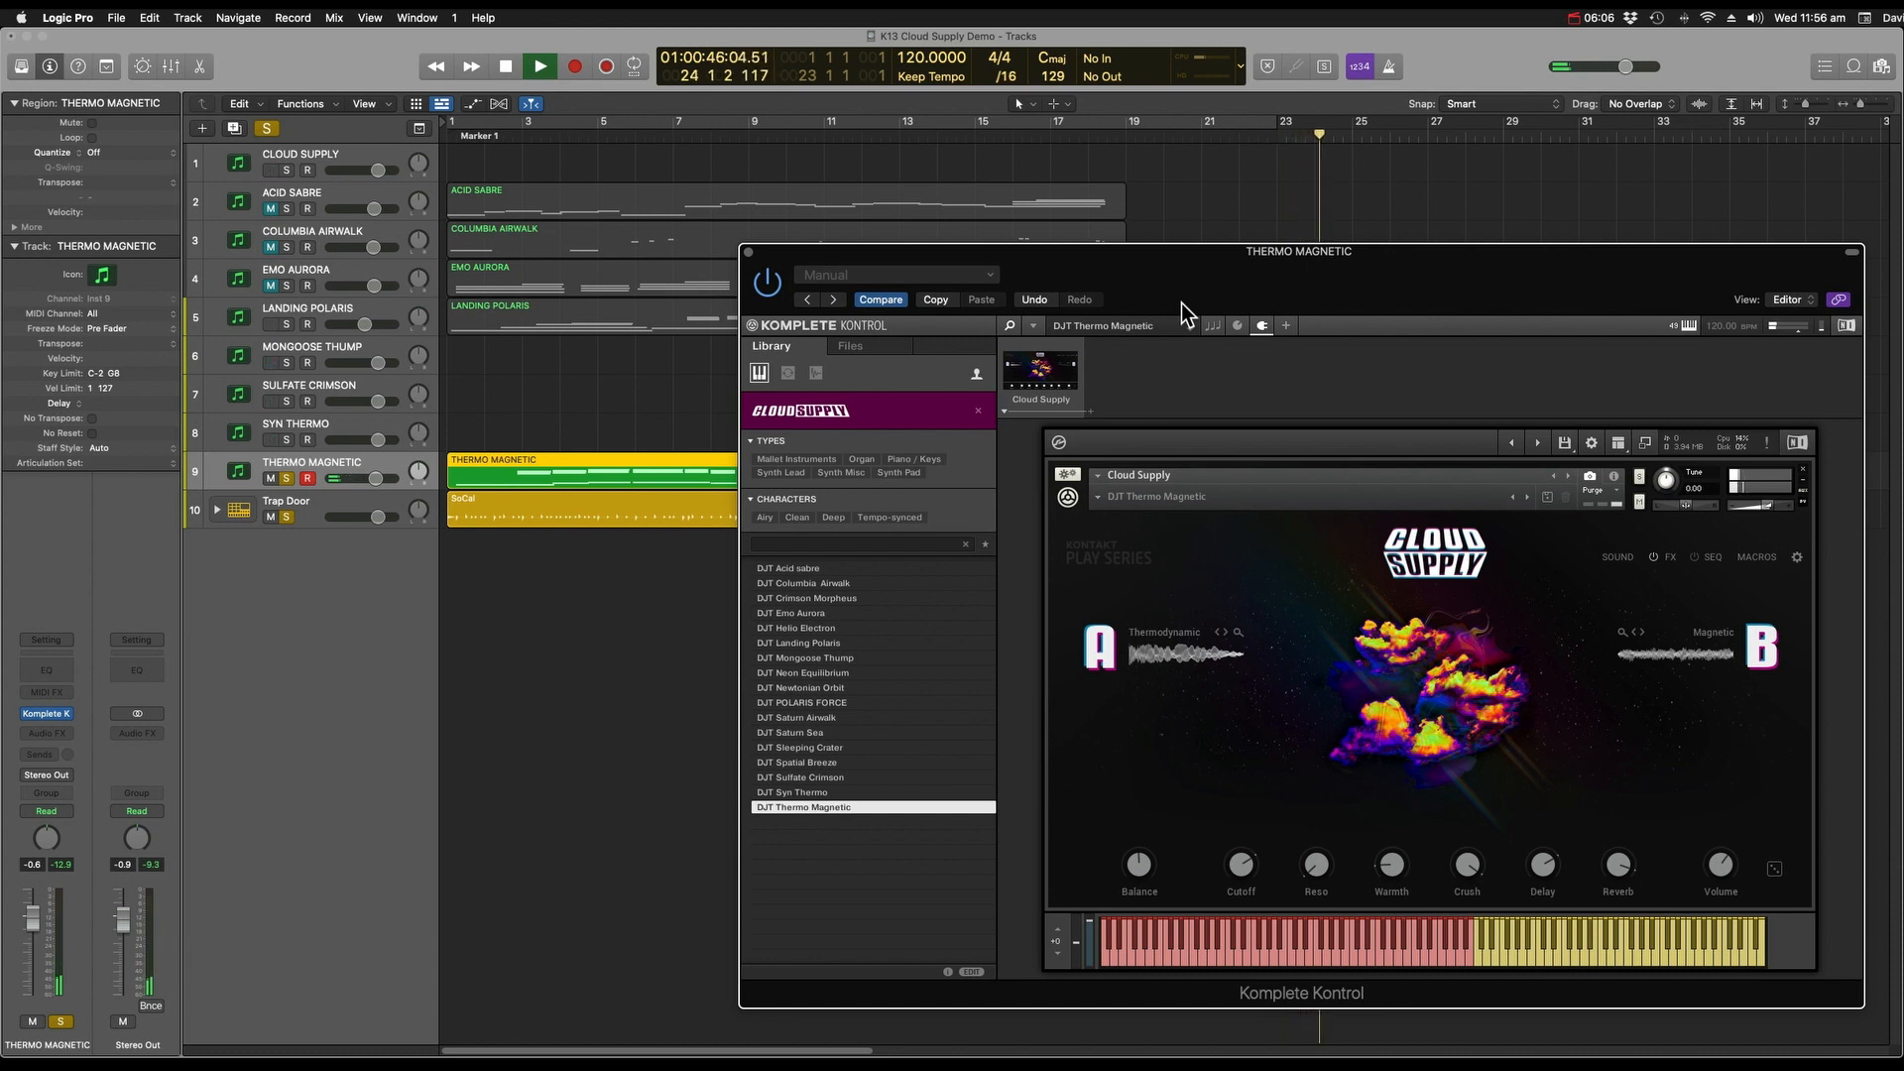
key("space")
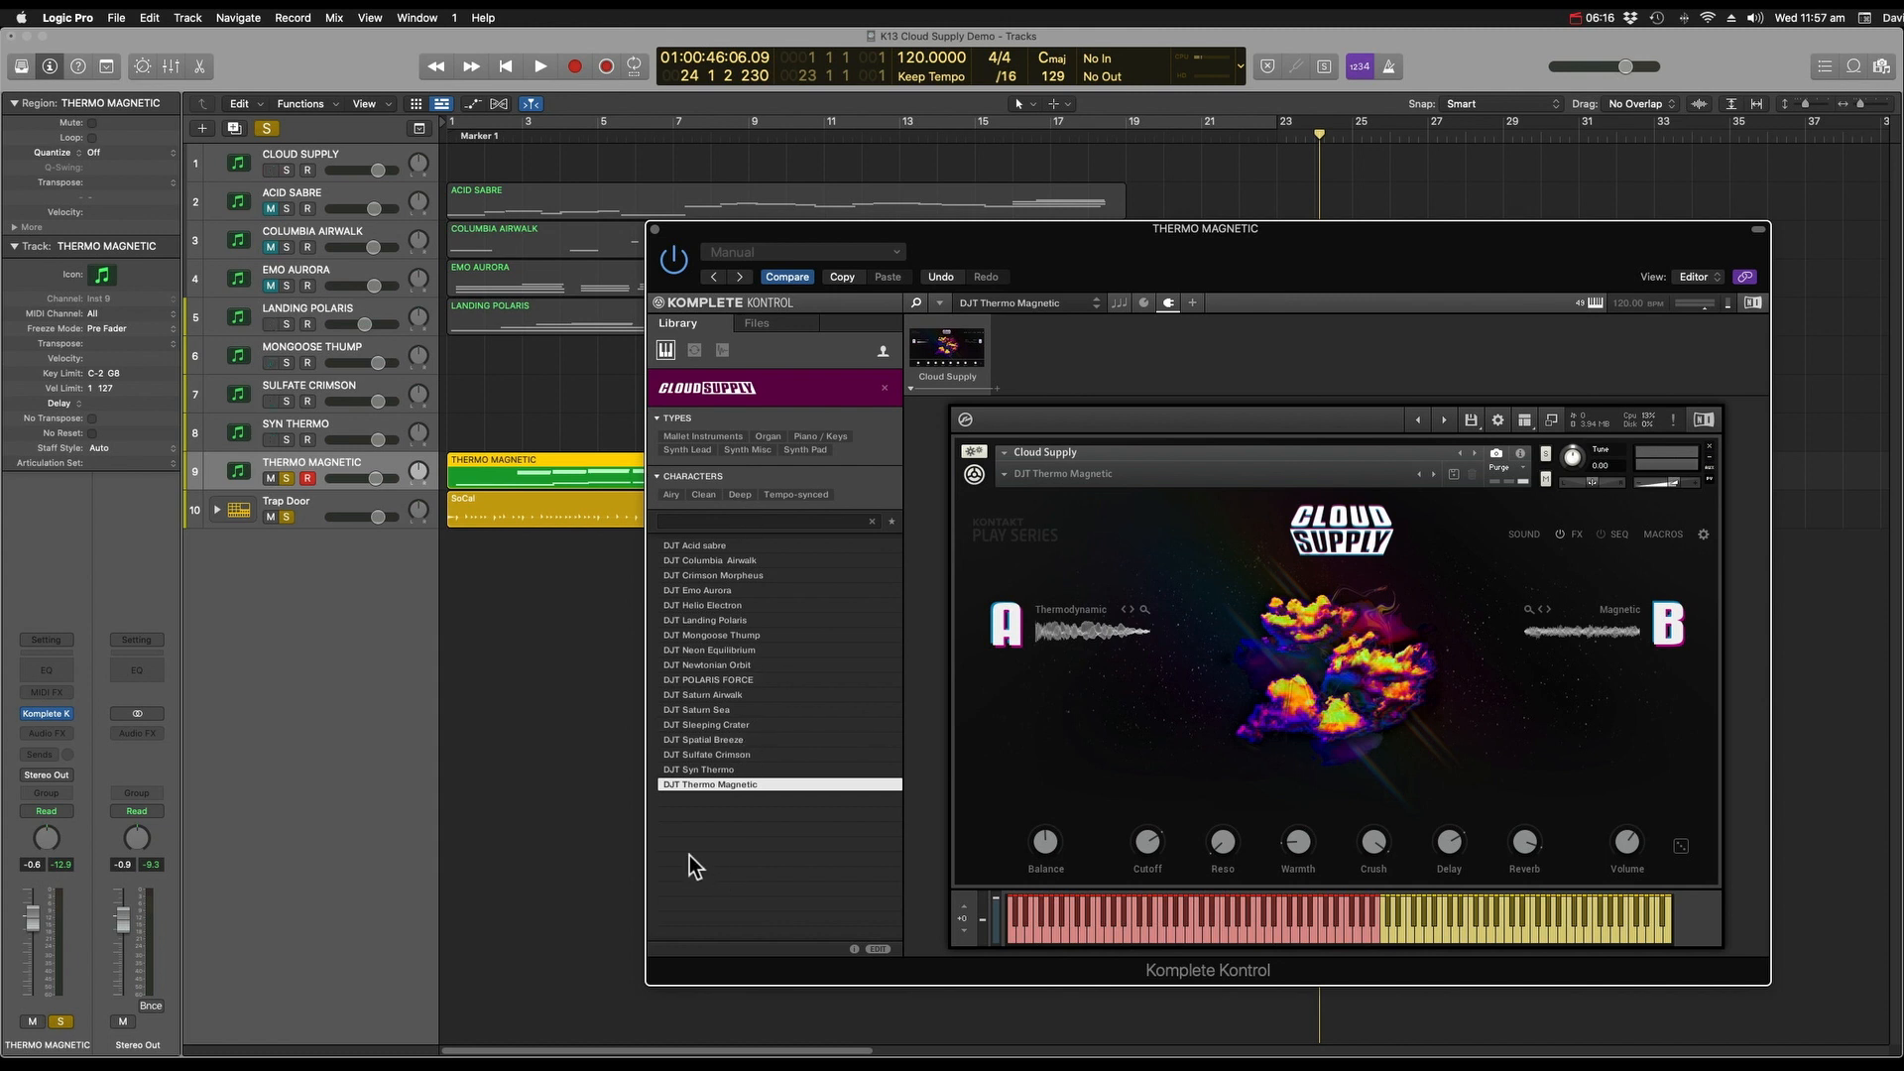
Unsolo the THERMO MAGNETIC and Trap Door tracks, and select the CLOUD SUPPLY track with its instrument window shifted slightly.
left_click(288, 478)
left_click(288, 518)
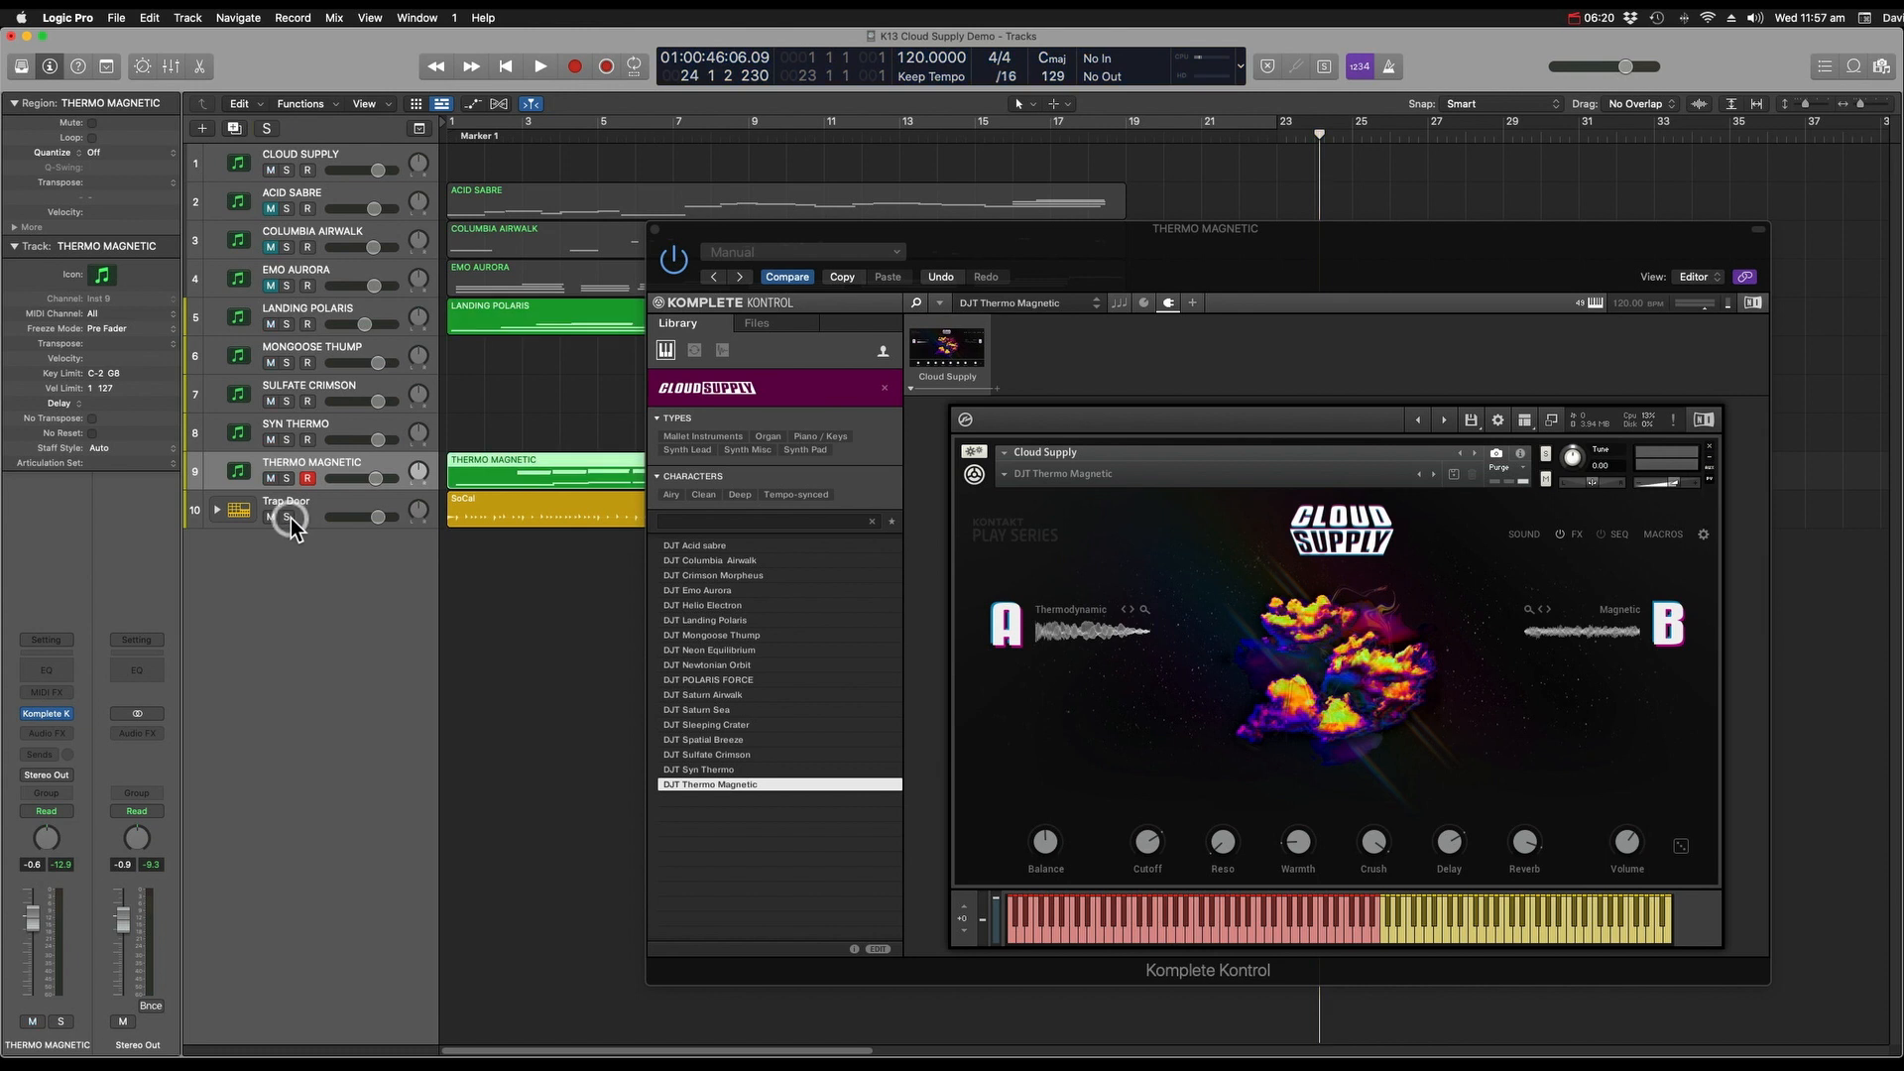
left_click(372, 154)
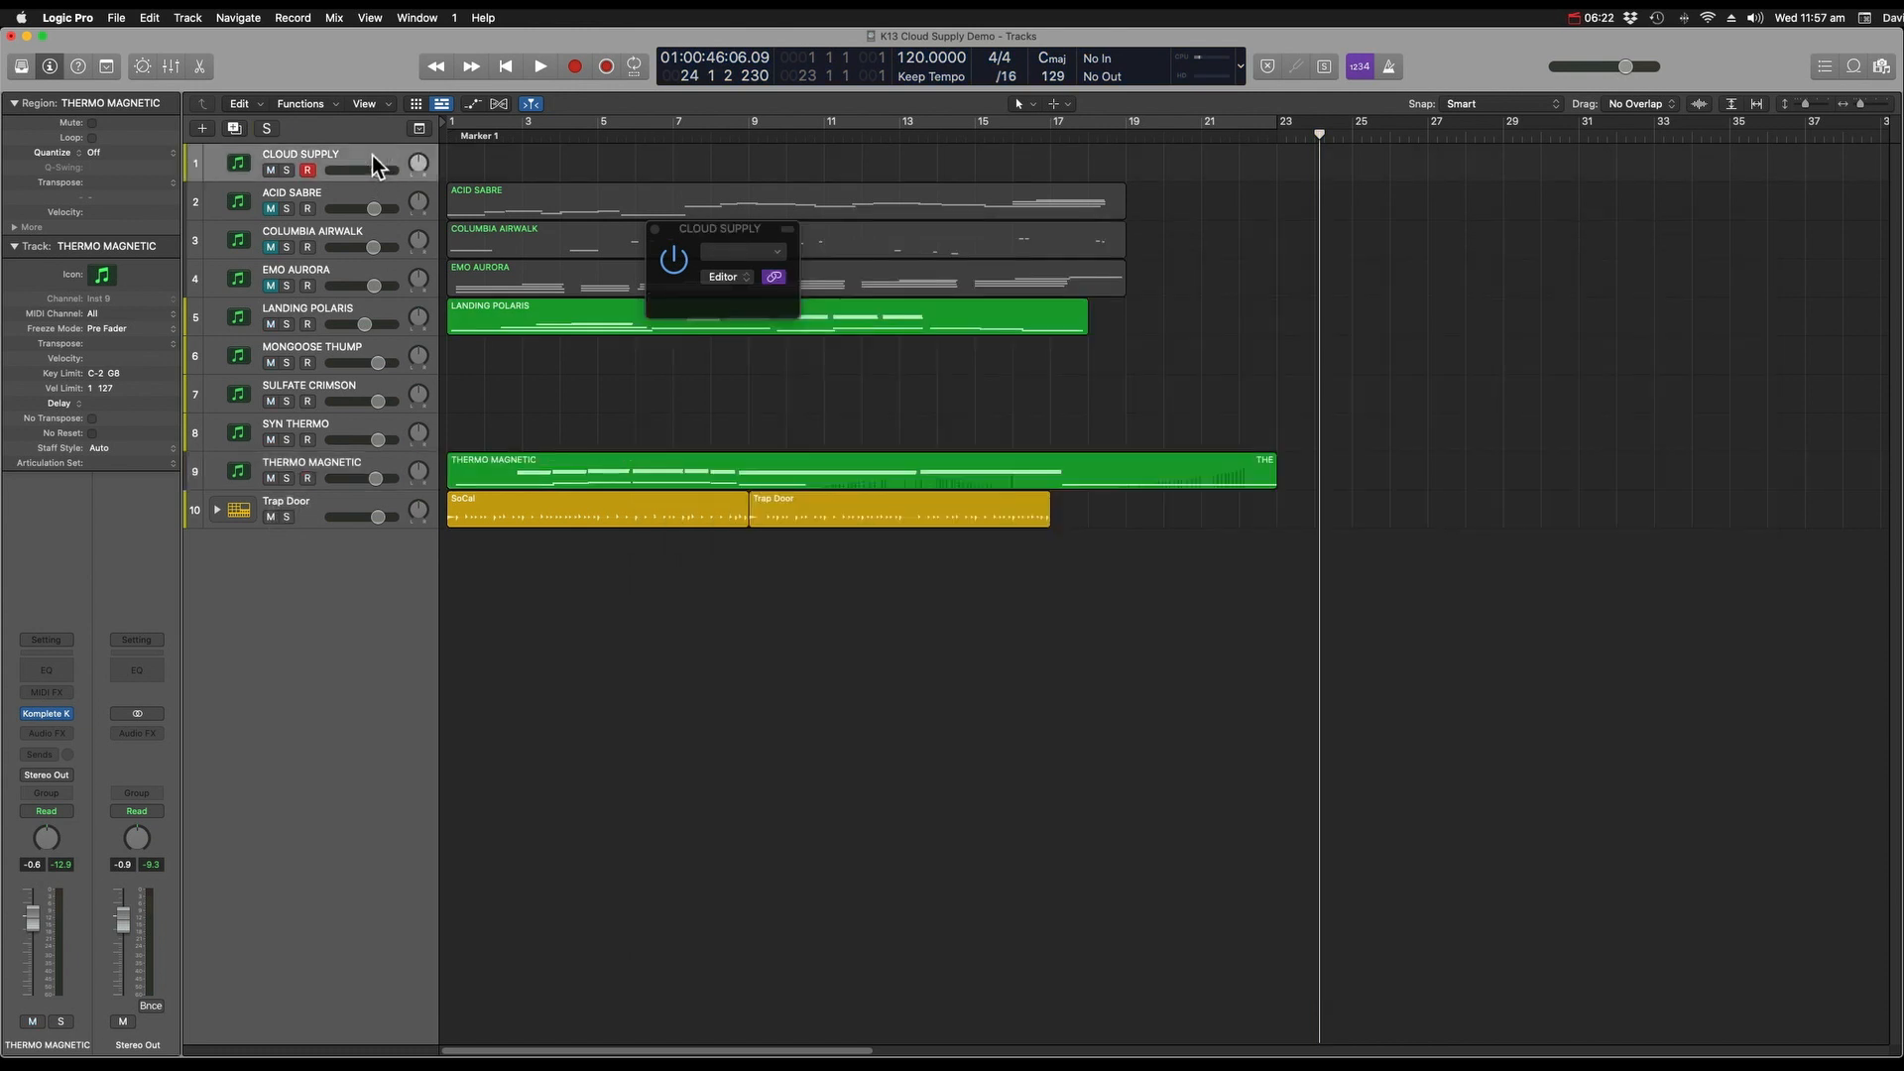
left_click_drag(811, 228, 755, 216)
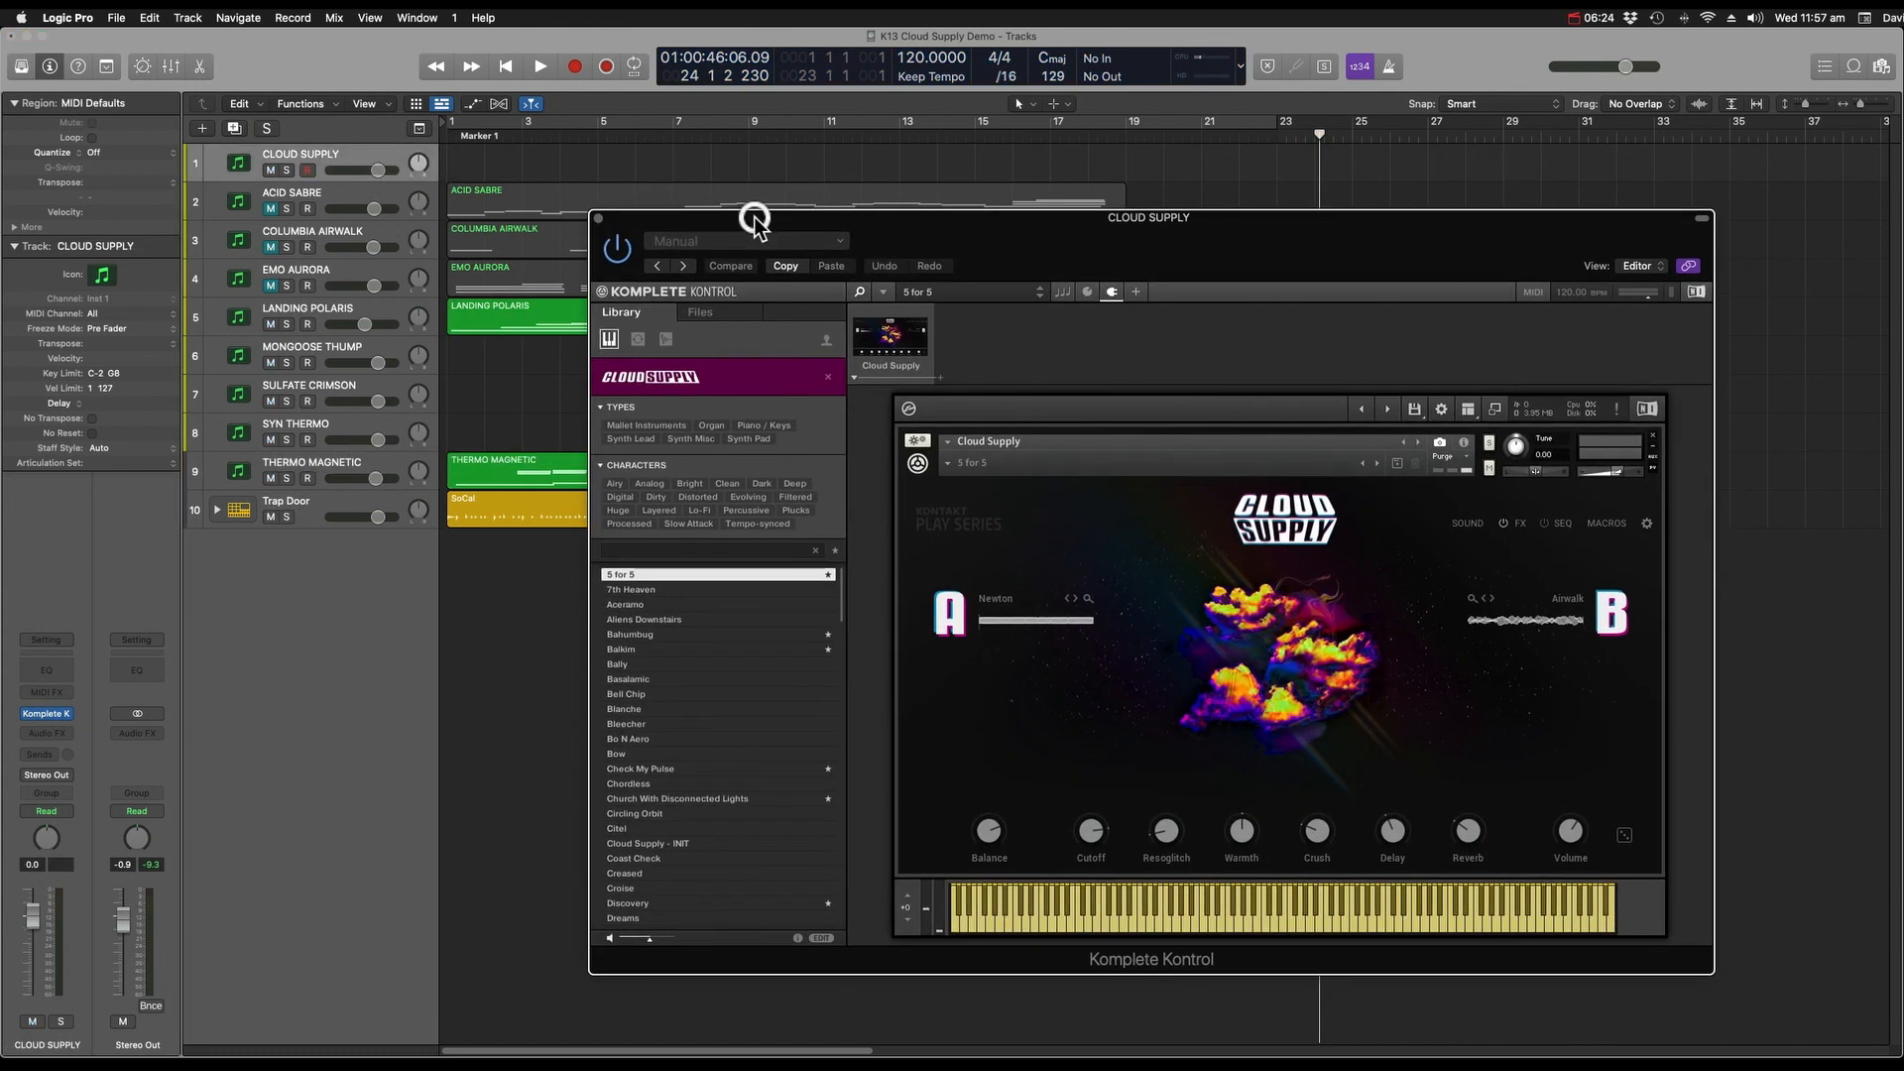
Show the user presets in the Komplete Kontrol library and reveal the DJT Acid sabre preset file in Finder.
left_click(828, 340)
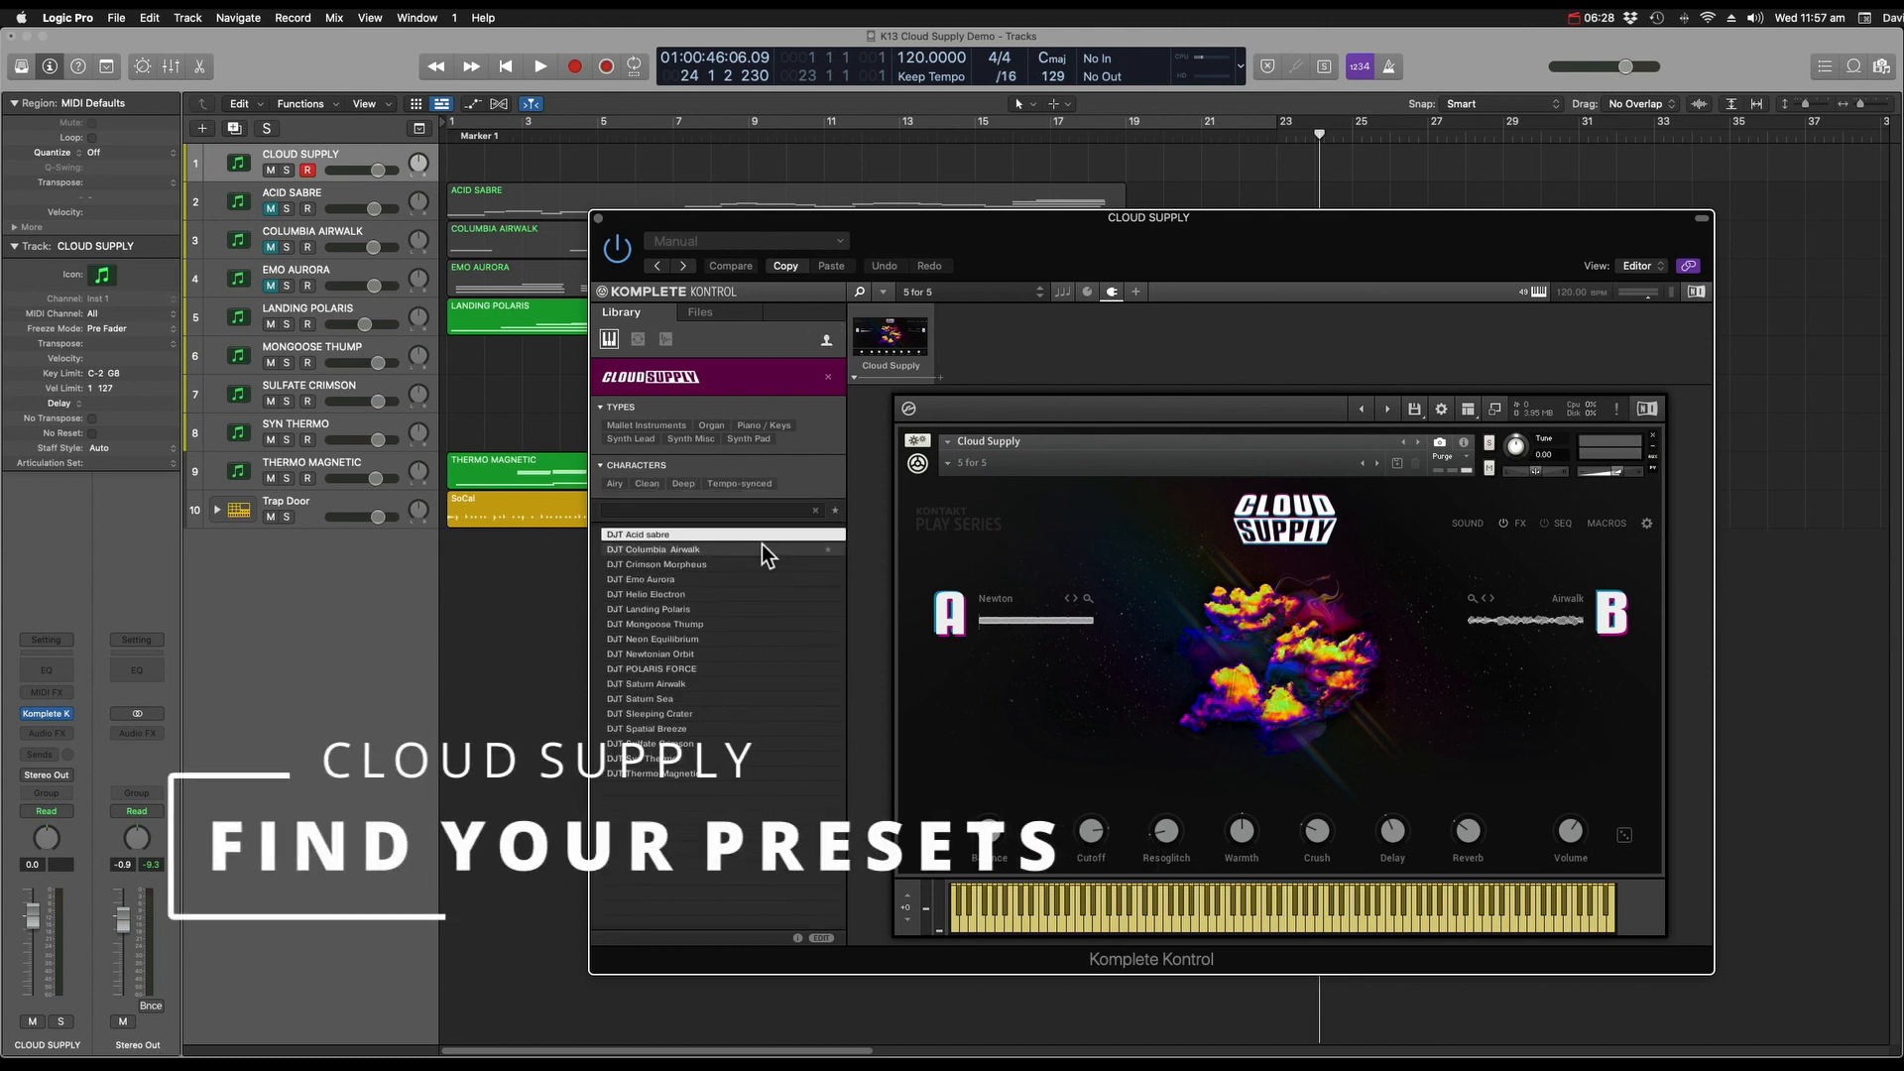
left_click_drag(866, 226, 852, 243)
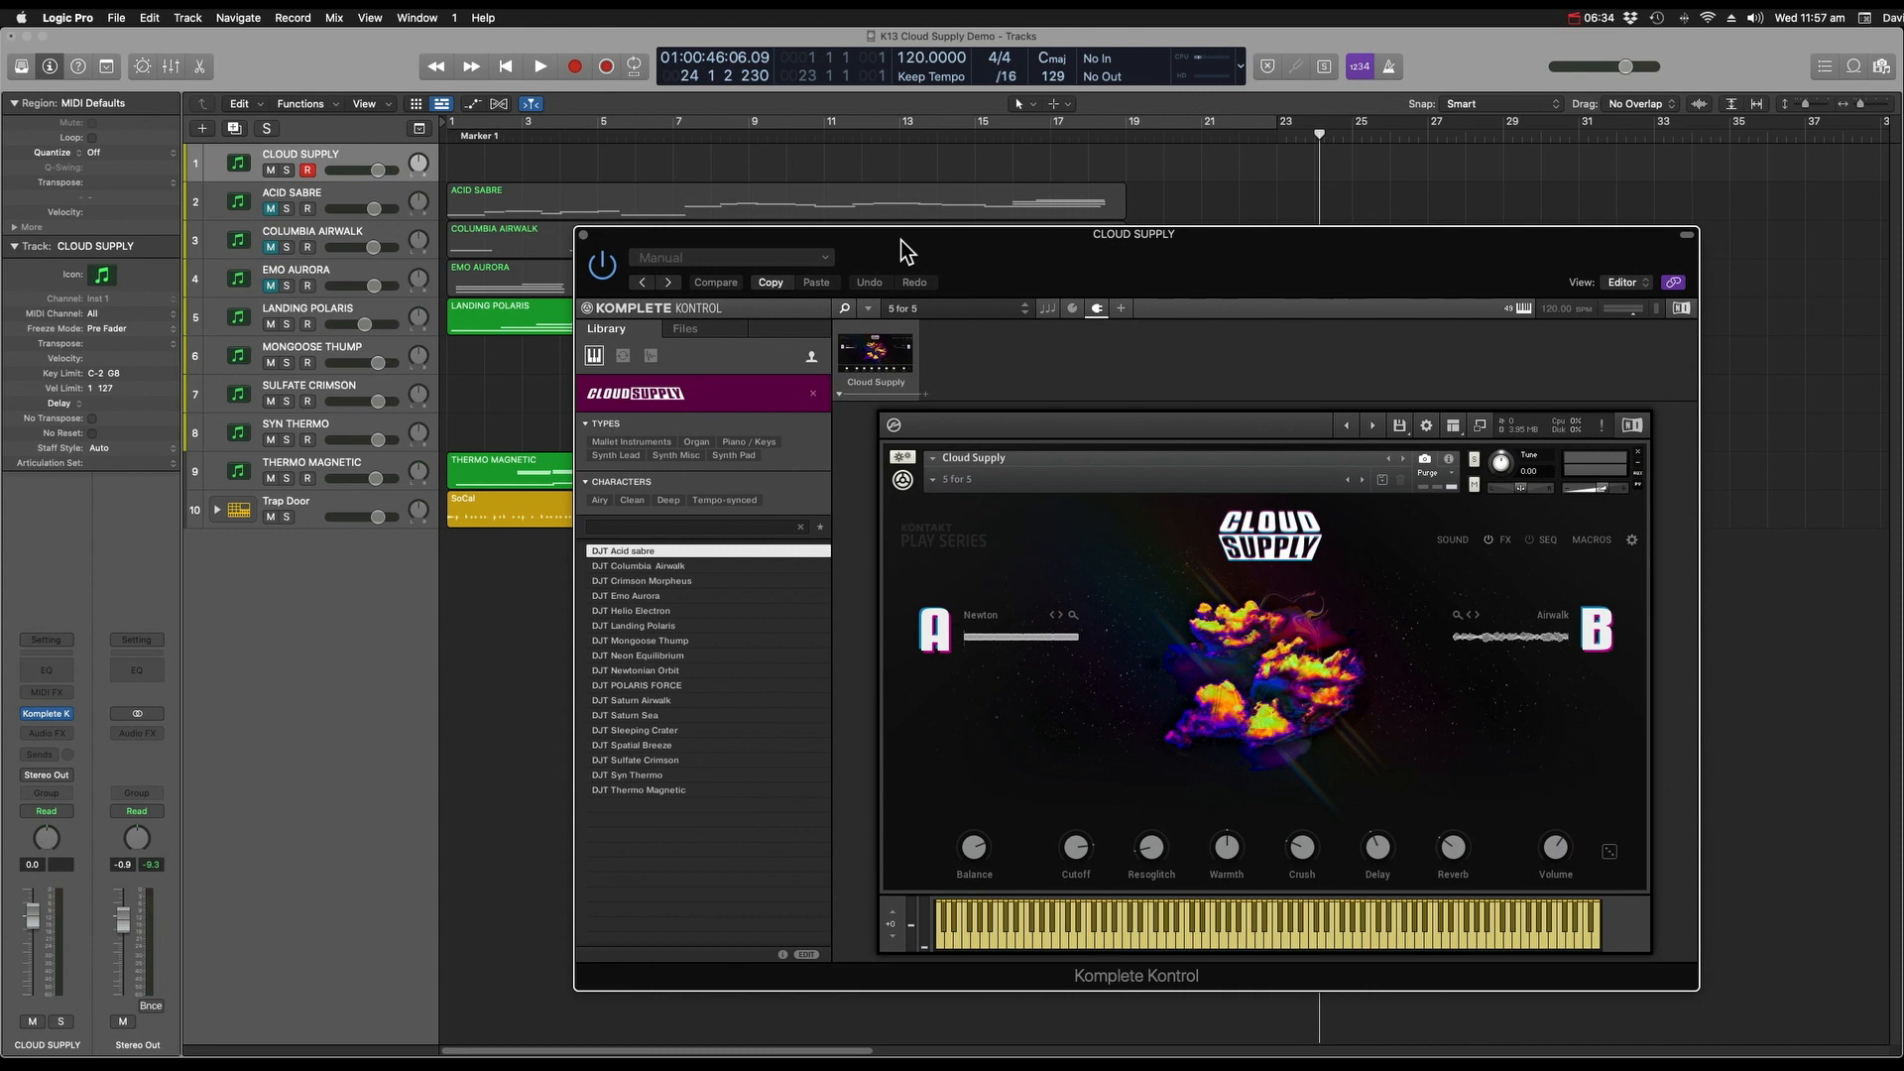
right_click(699, 555)
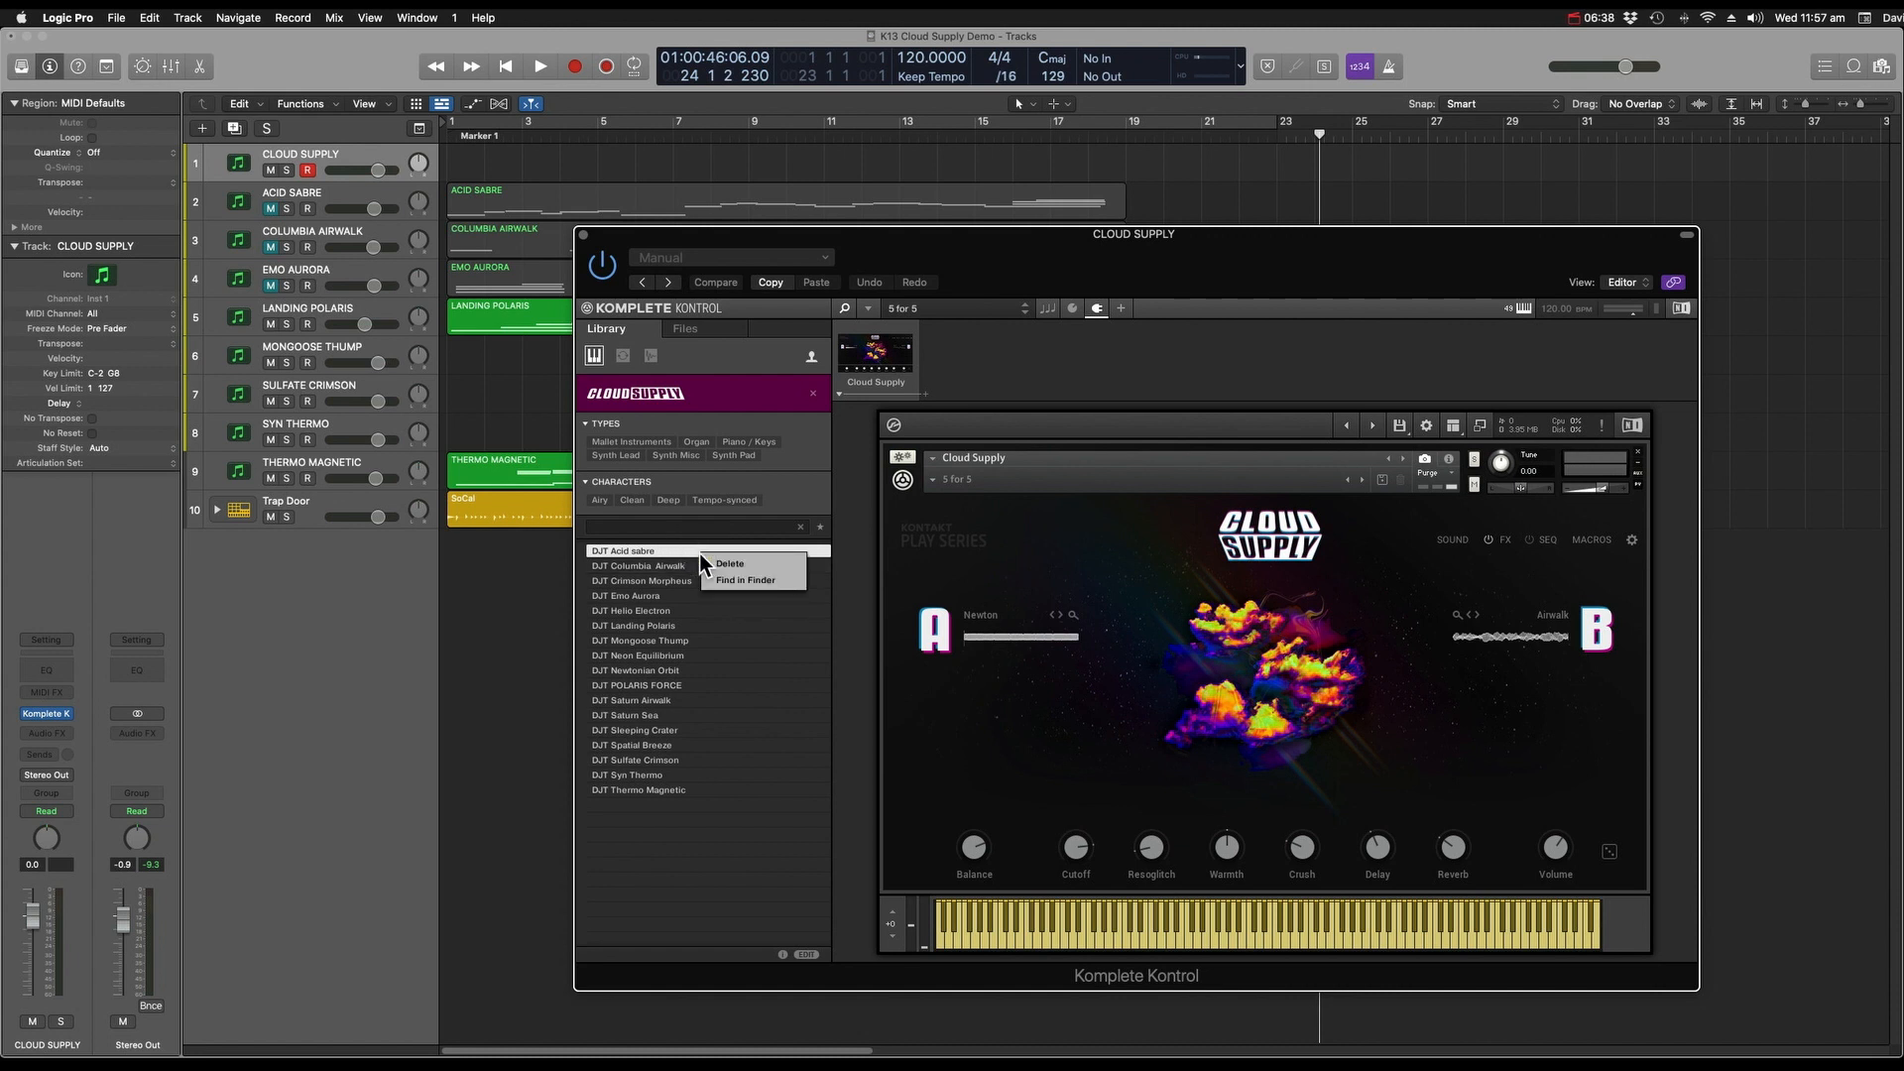
left_click(746, 580)
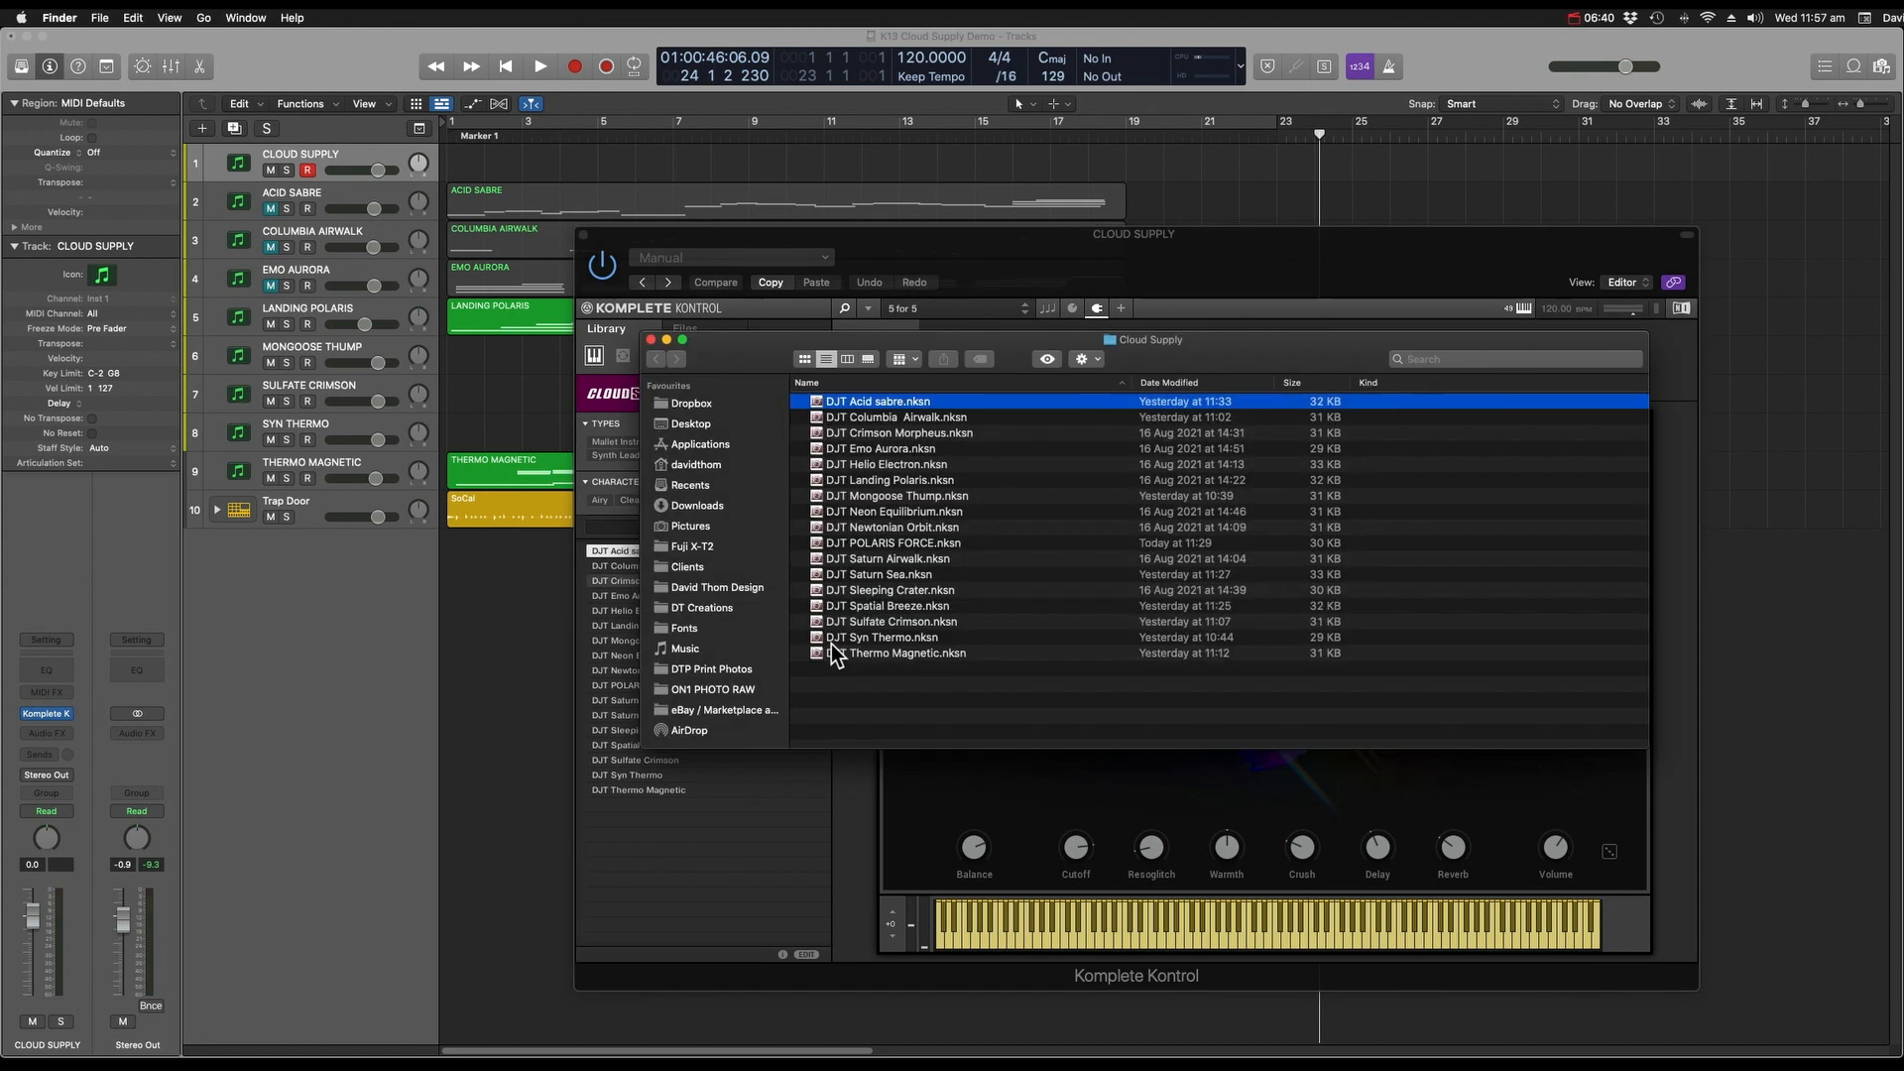
Switch the Finder window to column view and examine where the Cloud Supply user preset folder sits in the folder hierarchy.
left_click(844, 359)
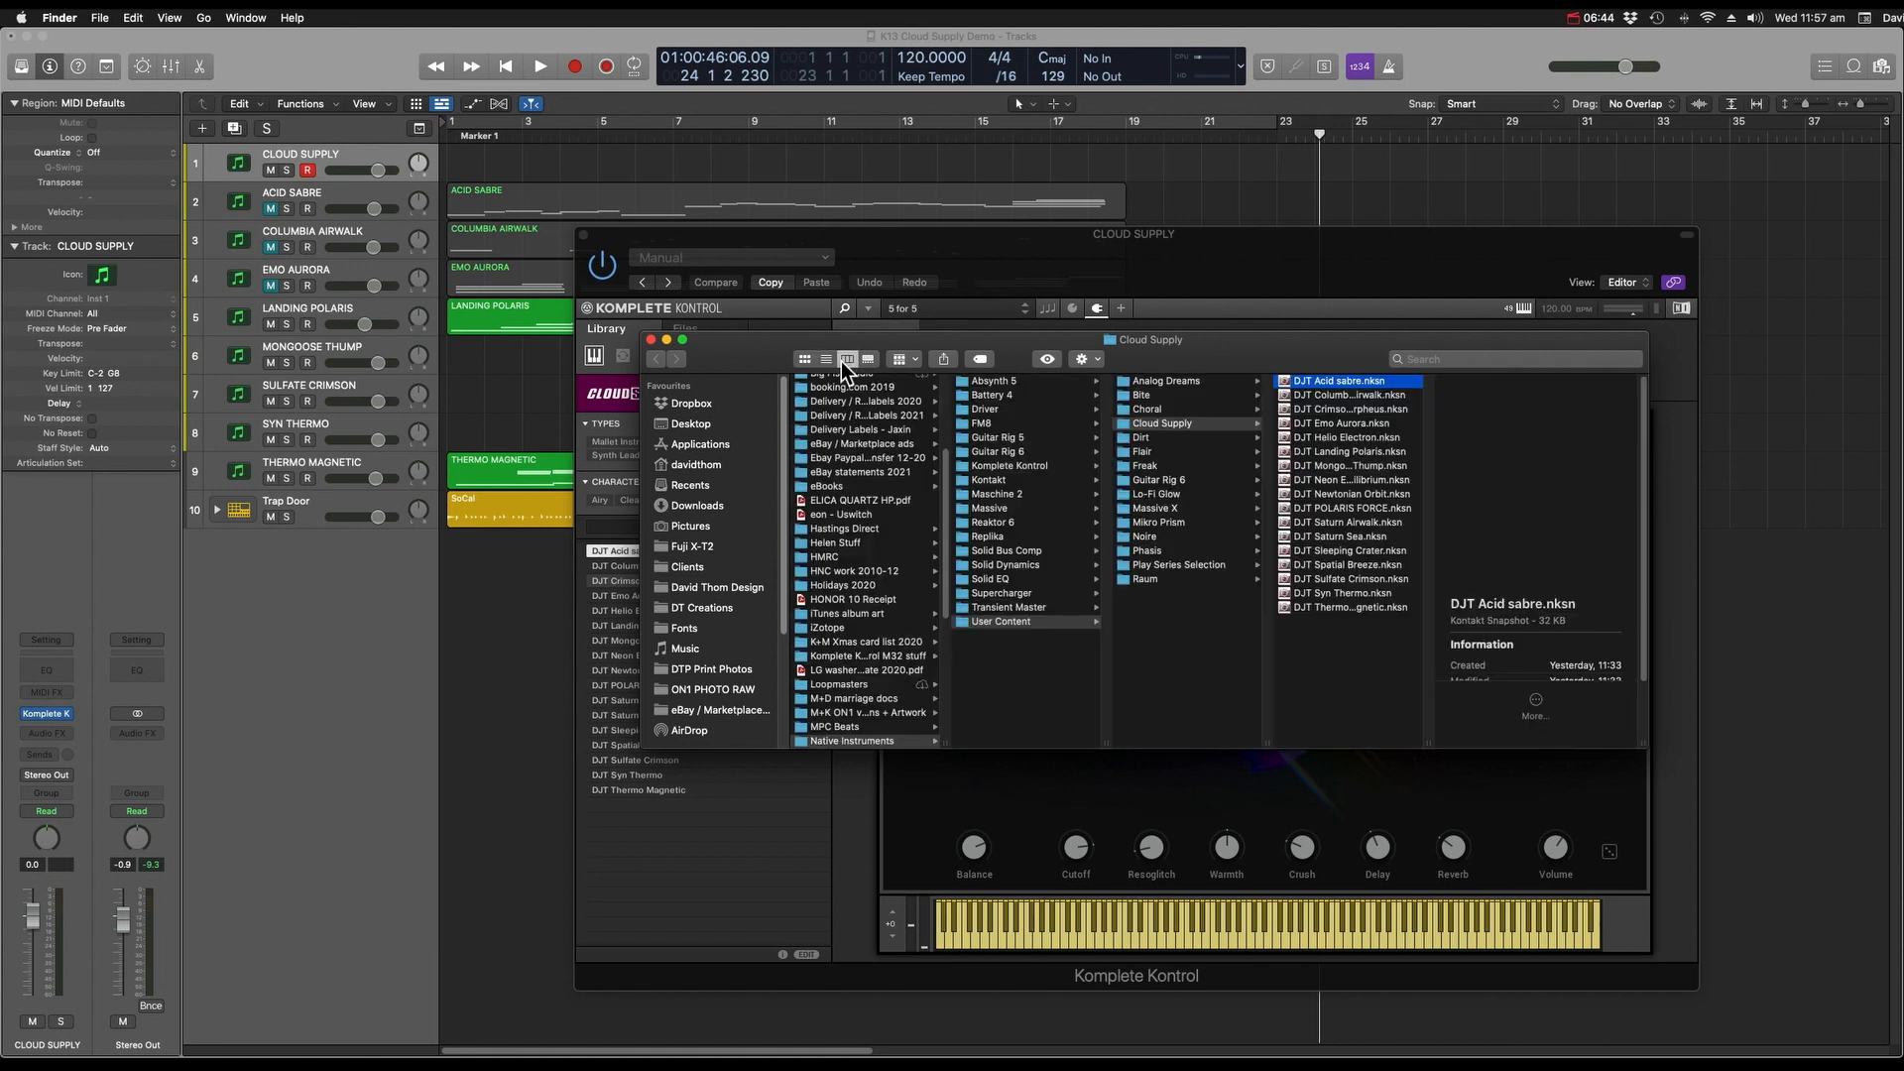
scroll(895, 678, "down", 2)
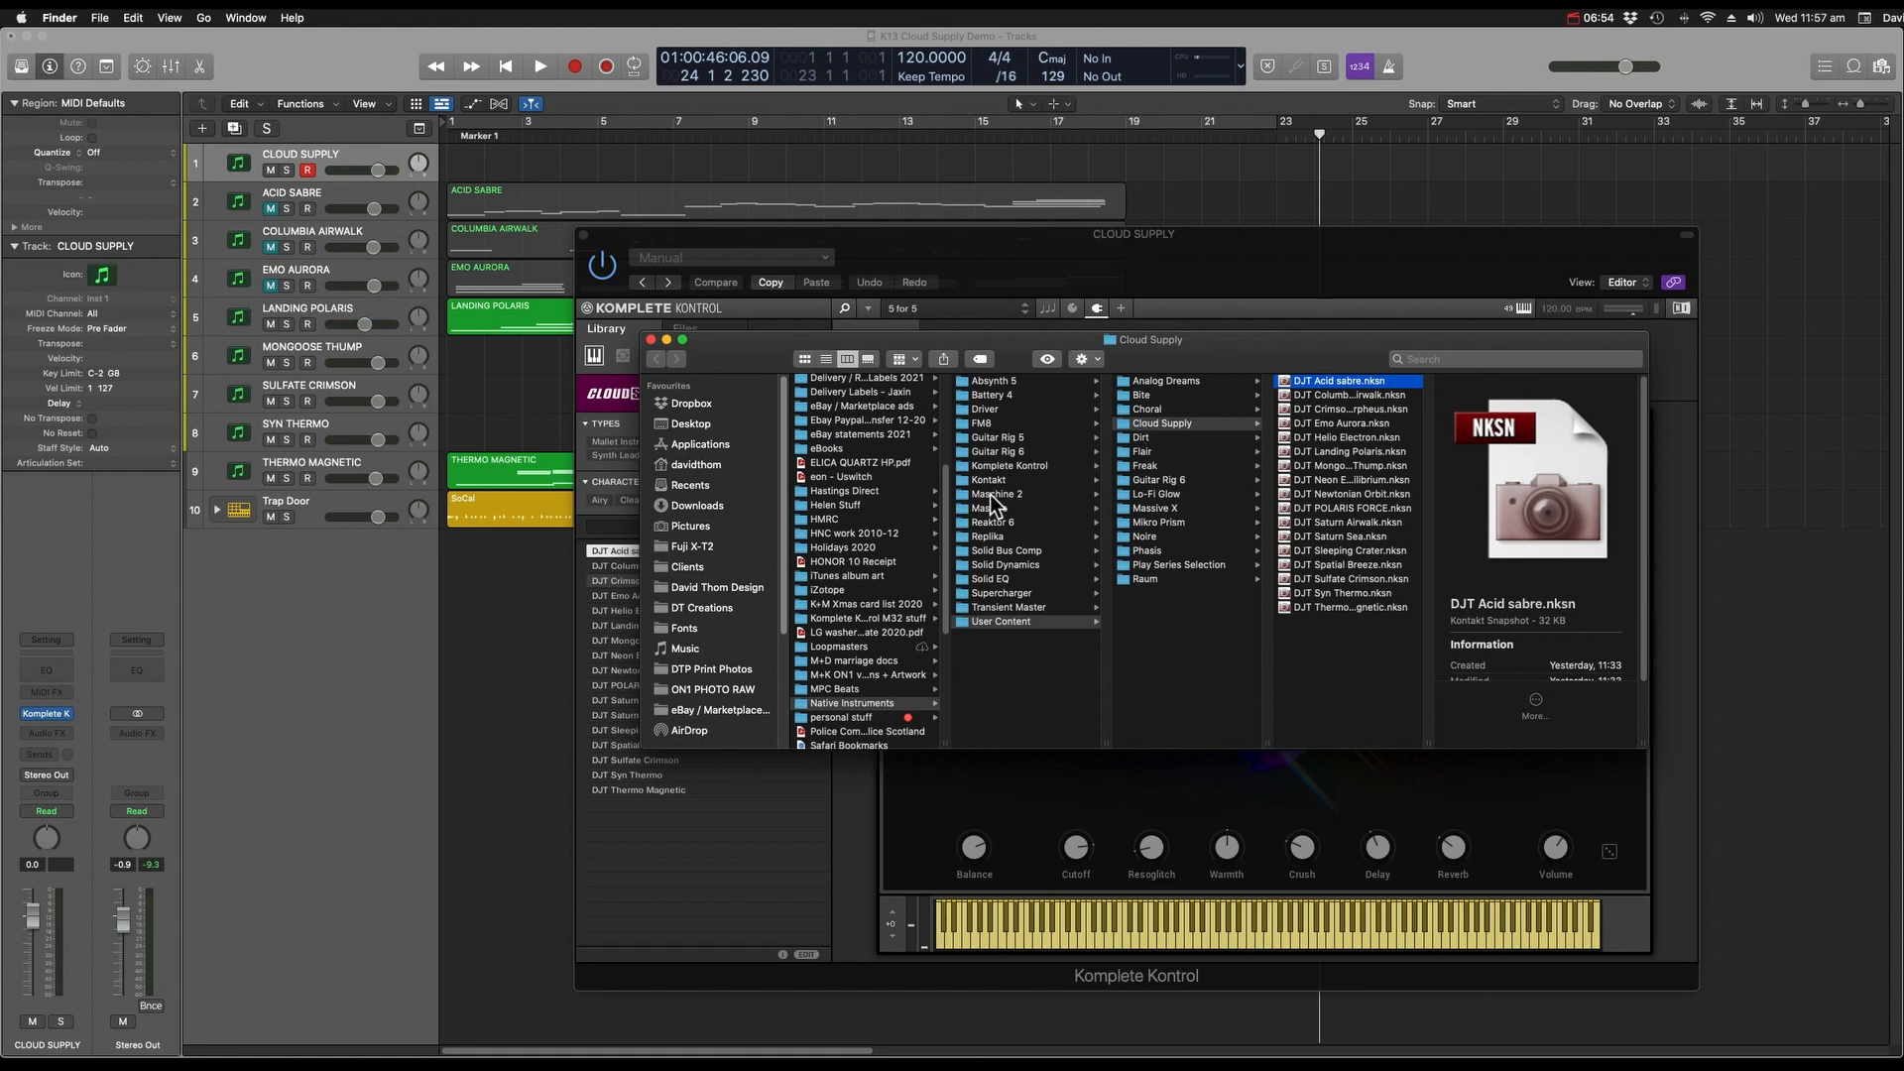
left_click_drag(947, 515, 937, 640)
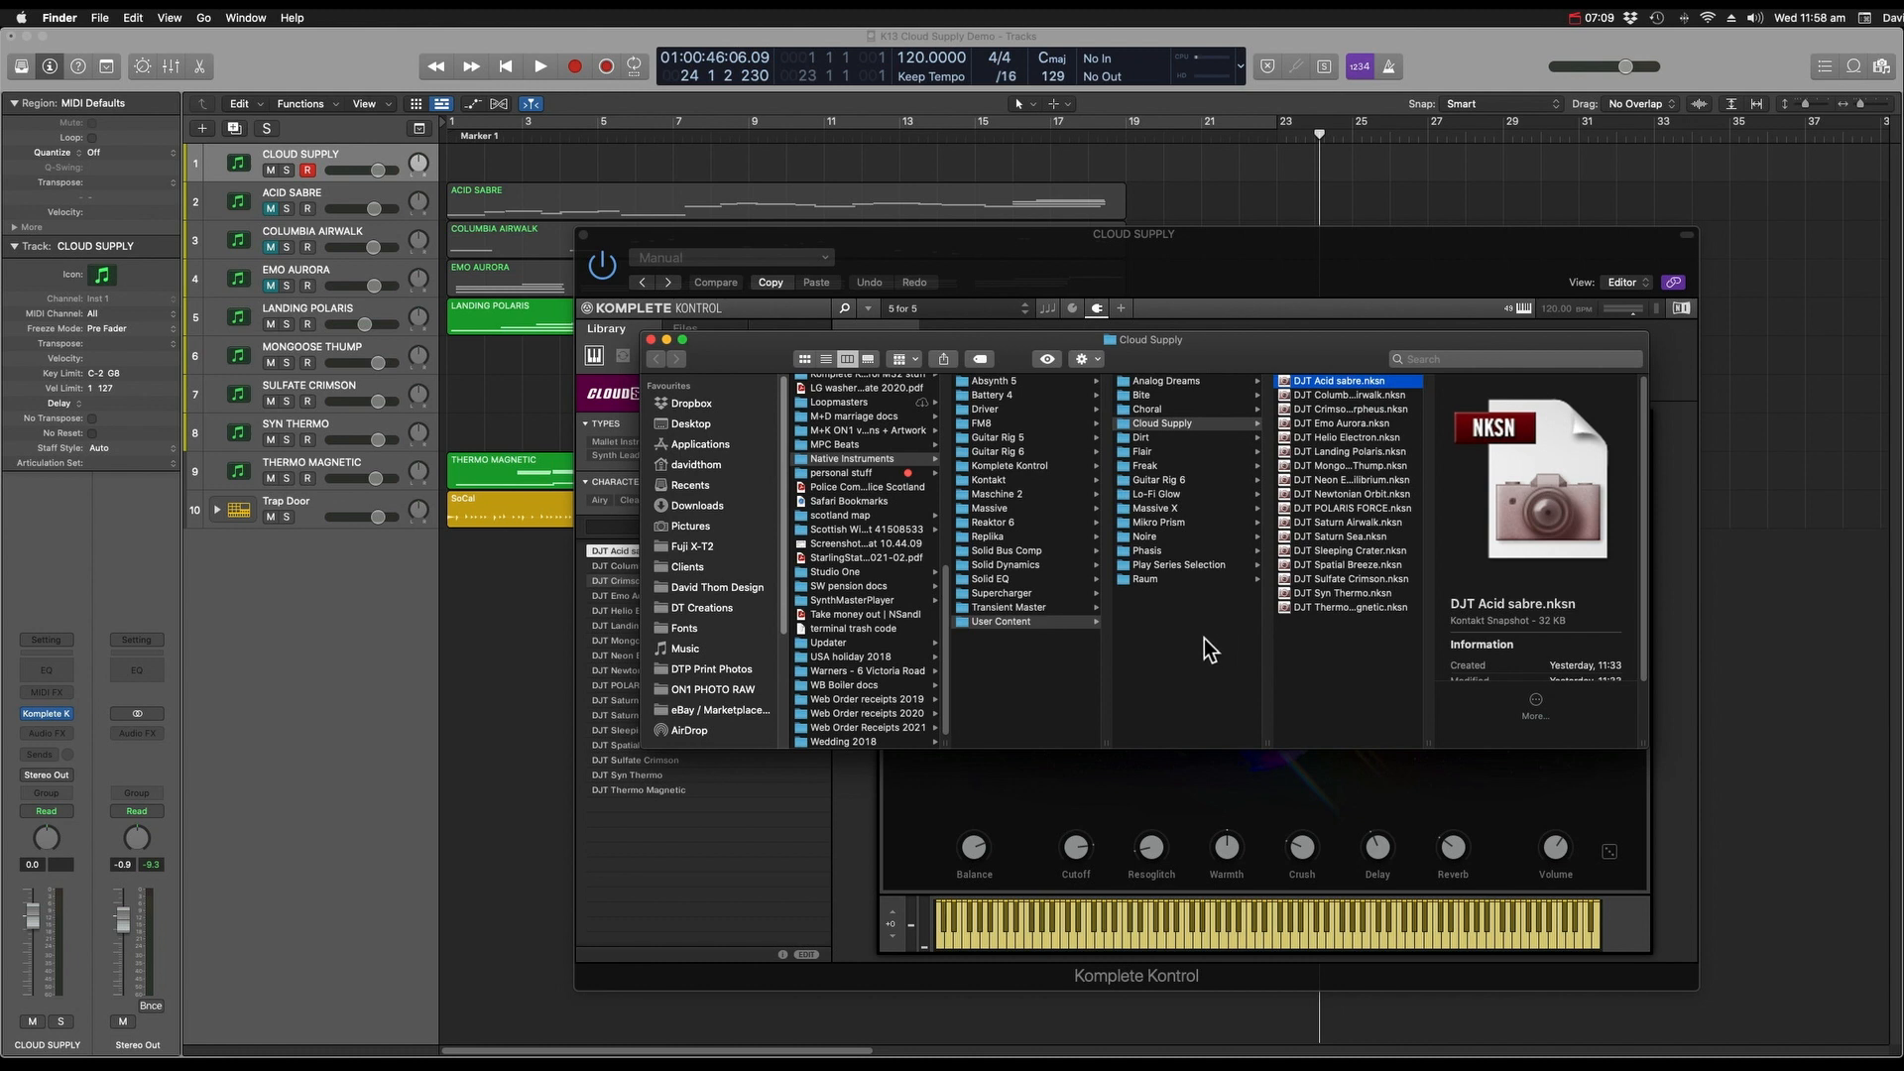
Browse the saved user presets in the Analog Dreams and Lo-Fi Glow folders under User Content.
left_click(1163, 383)
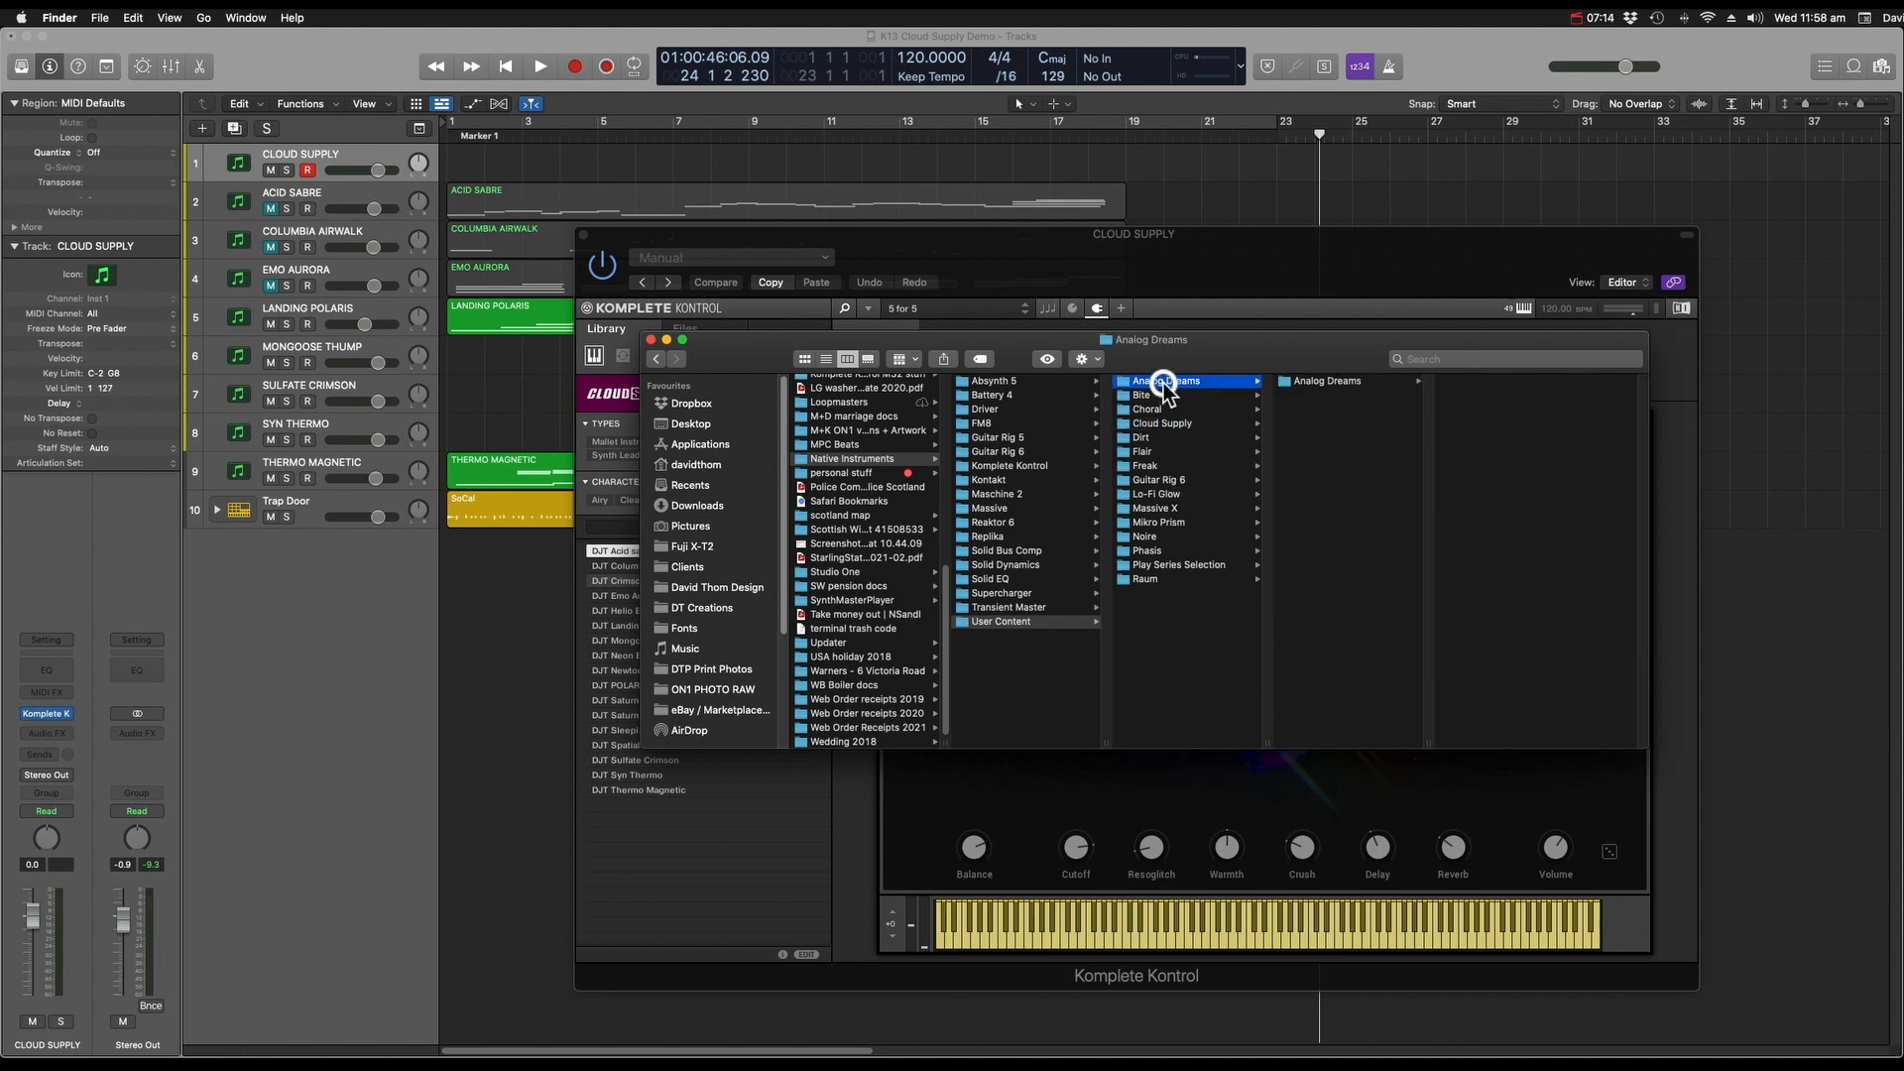
left_click(1317, 381)
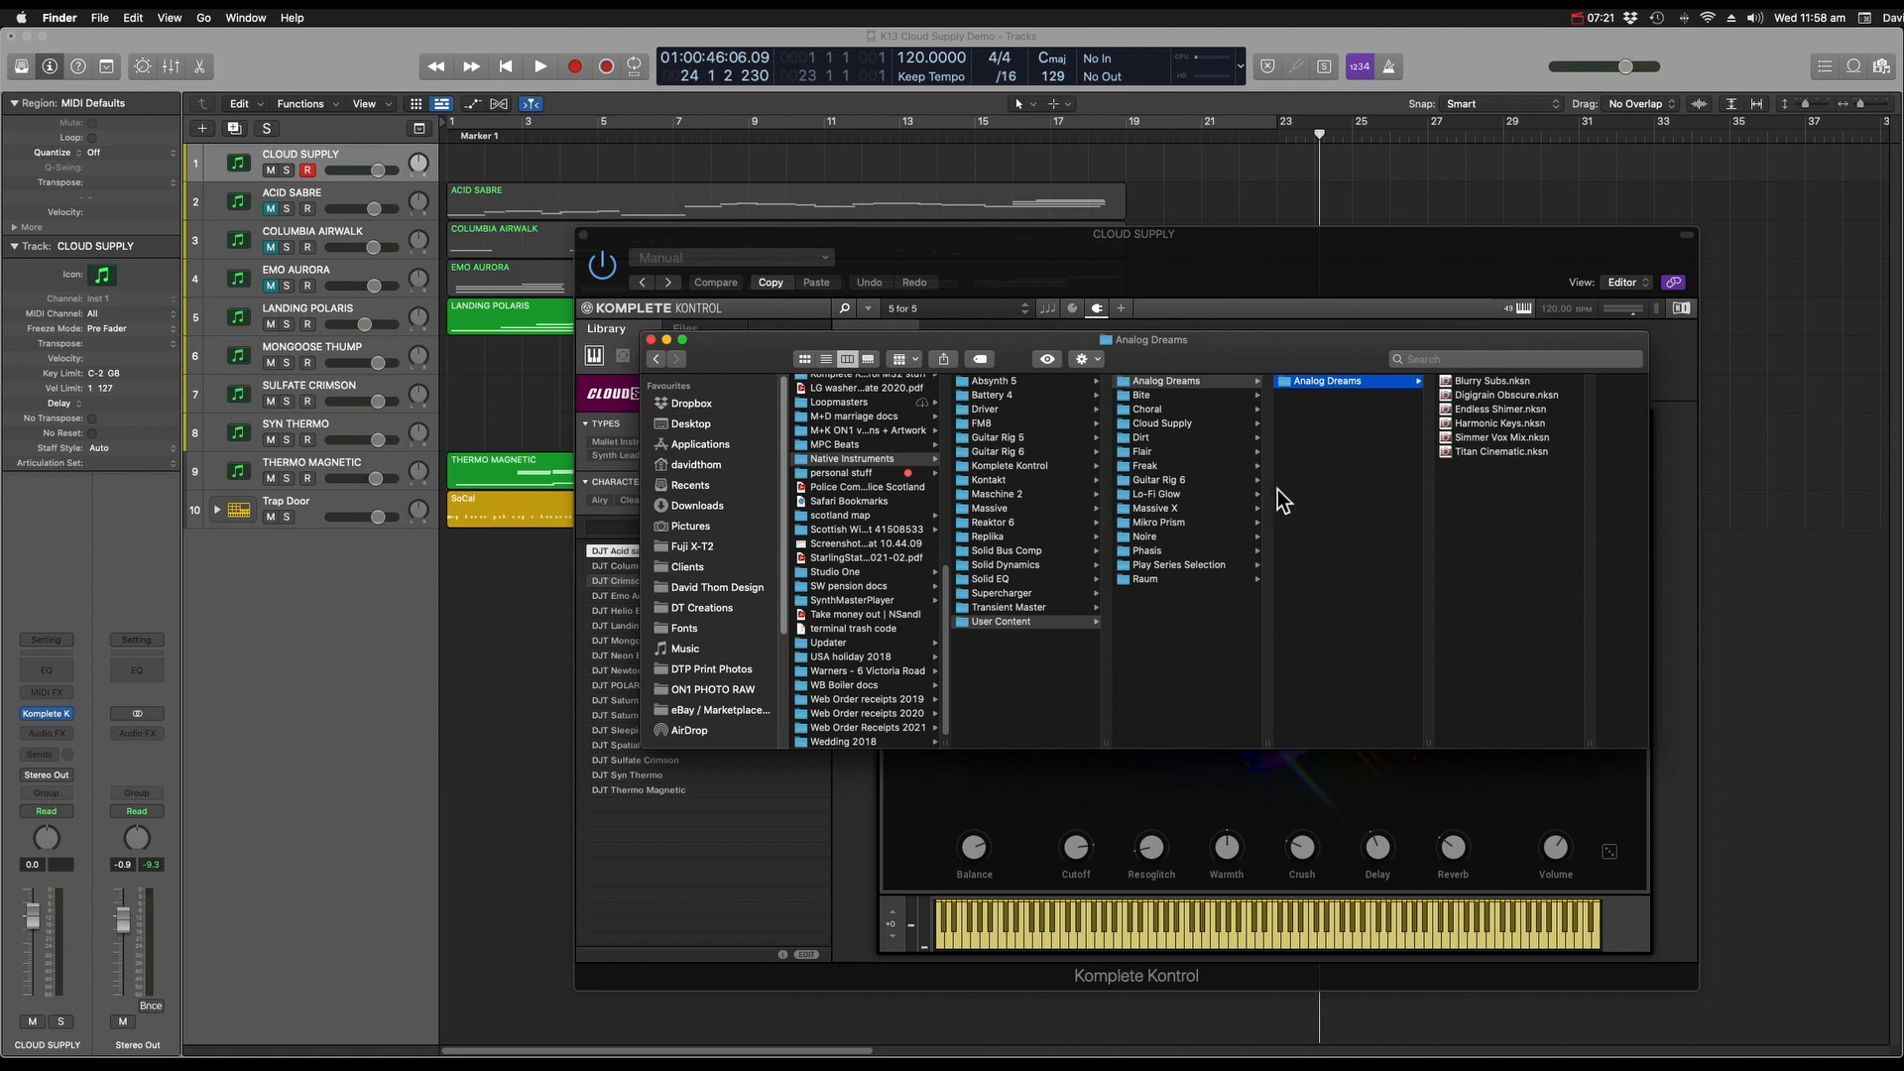
left_click(1240, 493)
left_click(1361, 383)
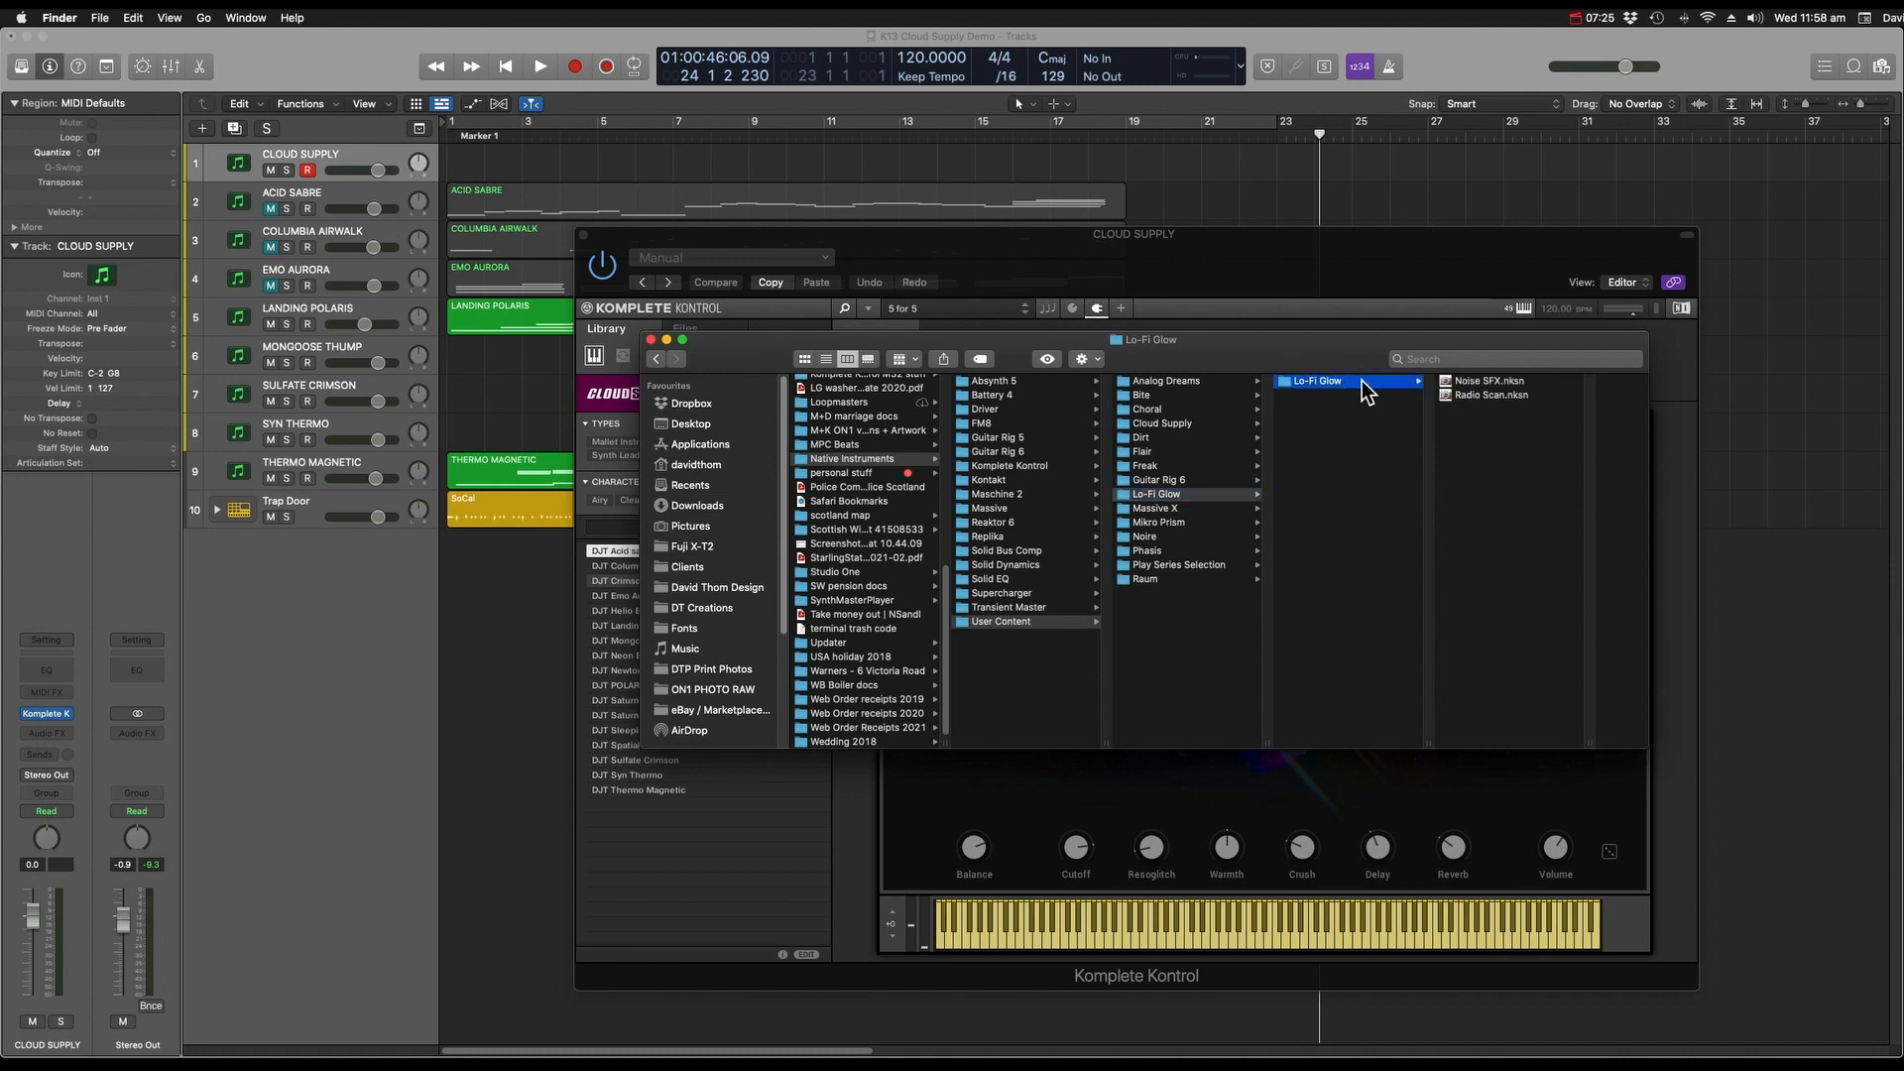
Close the Finder window and return the Komplete Kontrol library to the factory presets, with the instrument window moved aside.
left_click(651, 340)
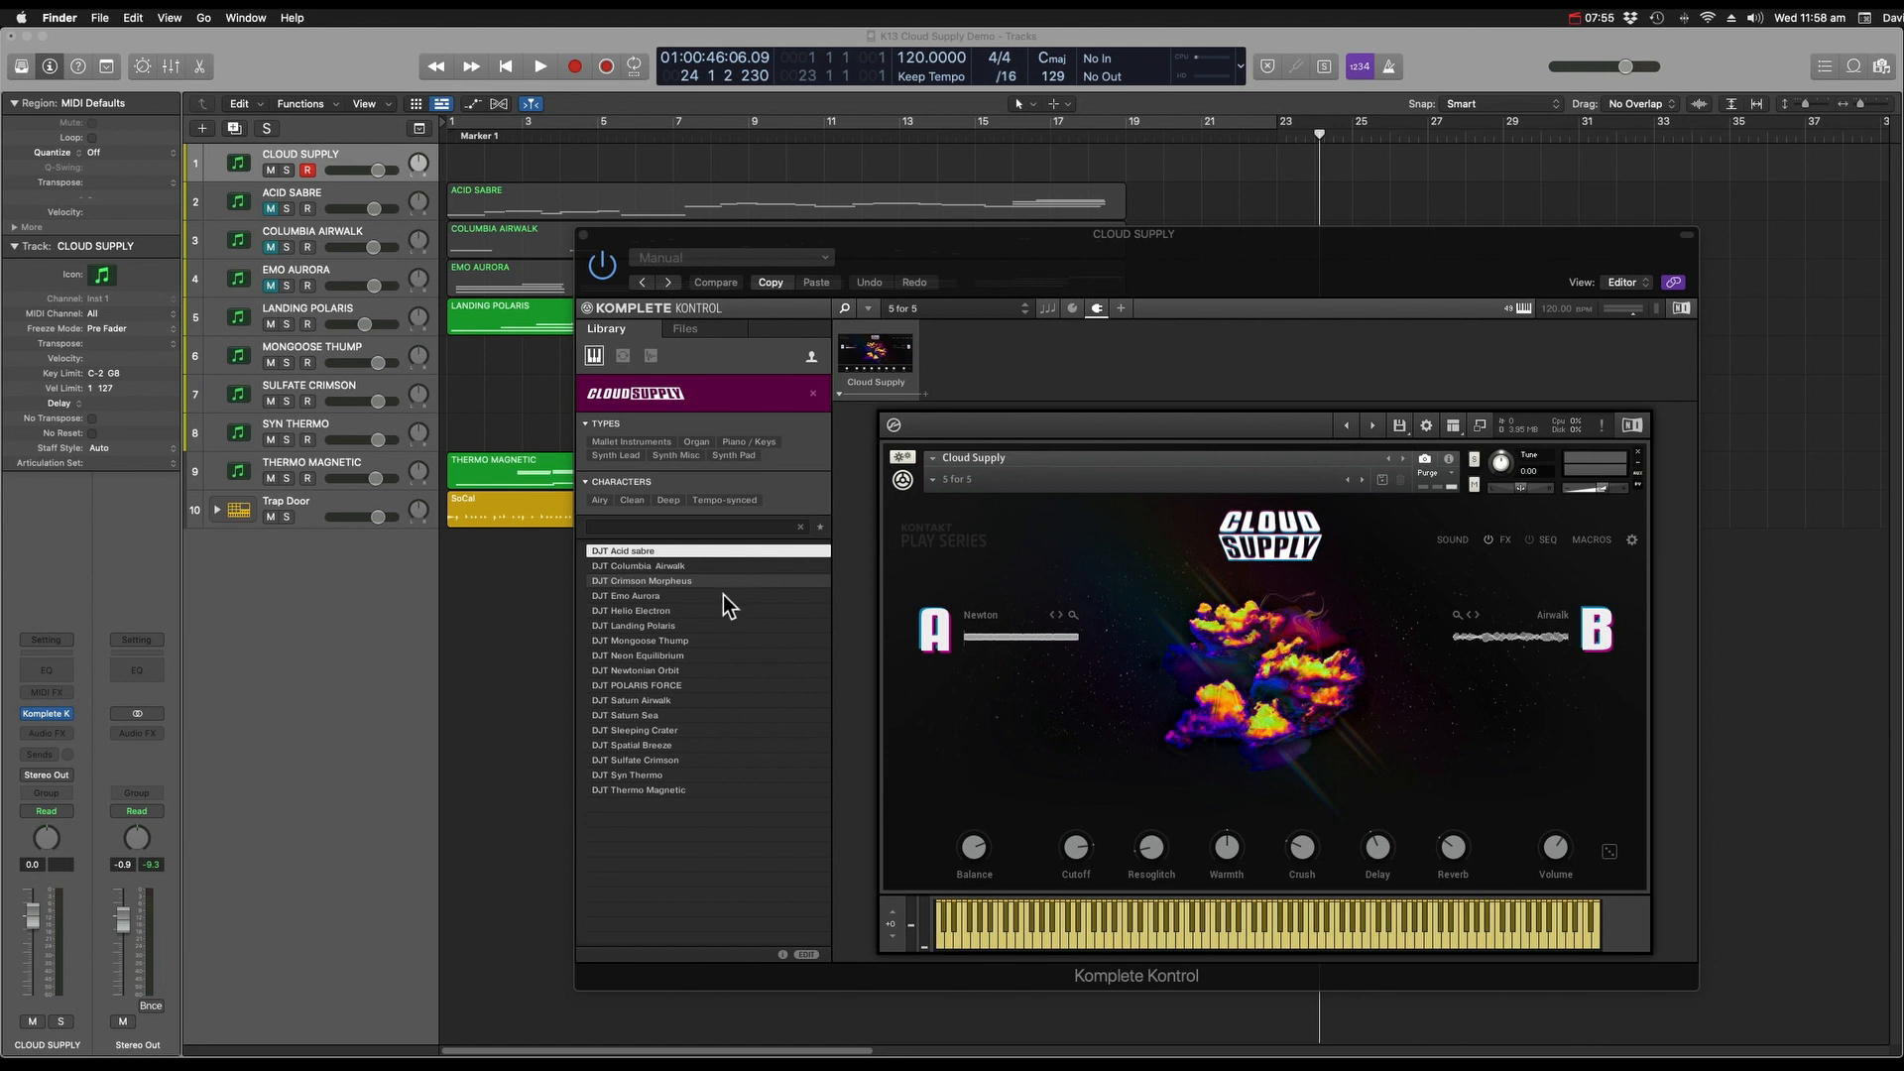
left_click(812, 356)
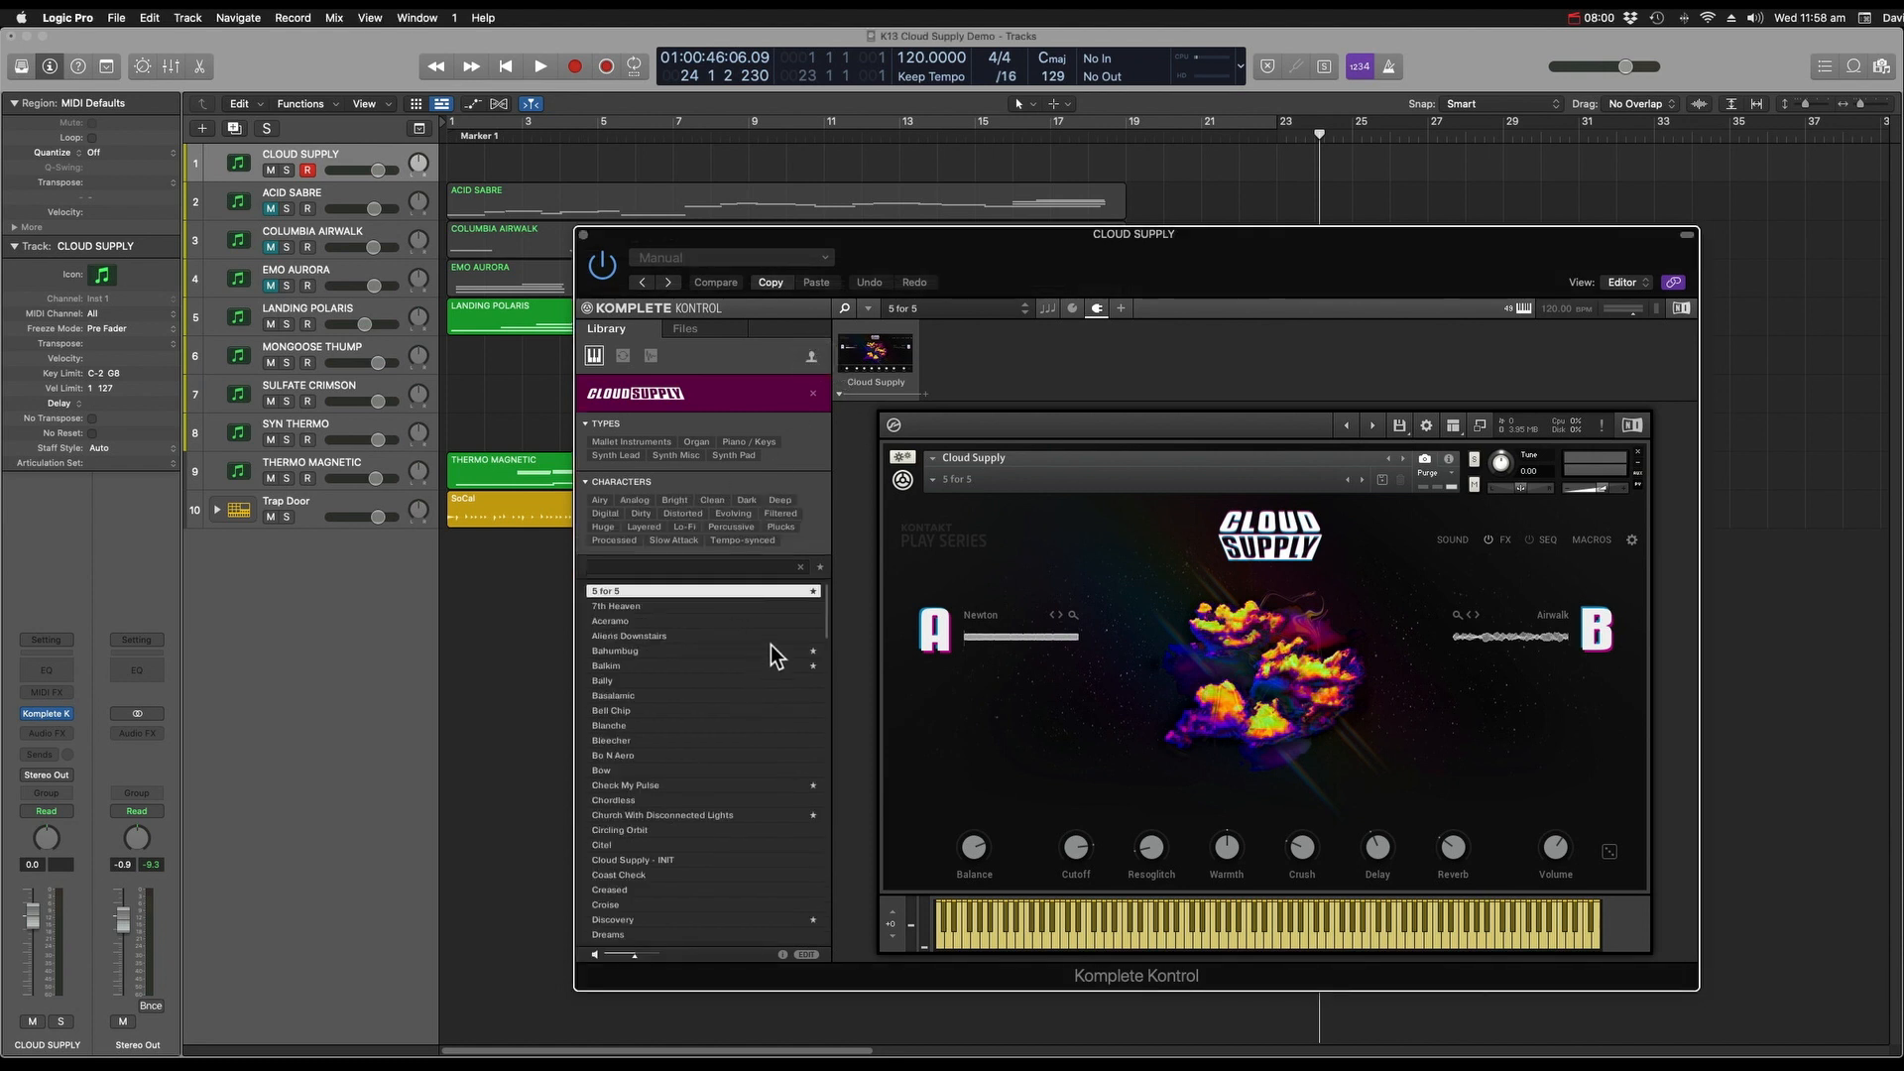
left_click_drag(1086, 266, 961, 214)
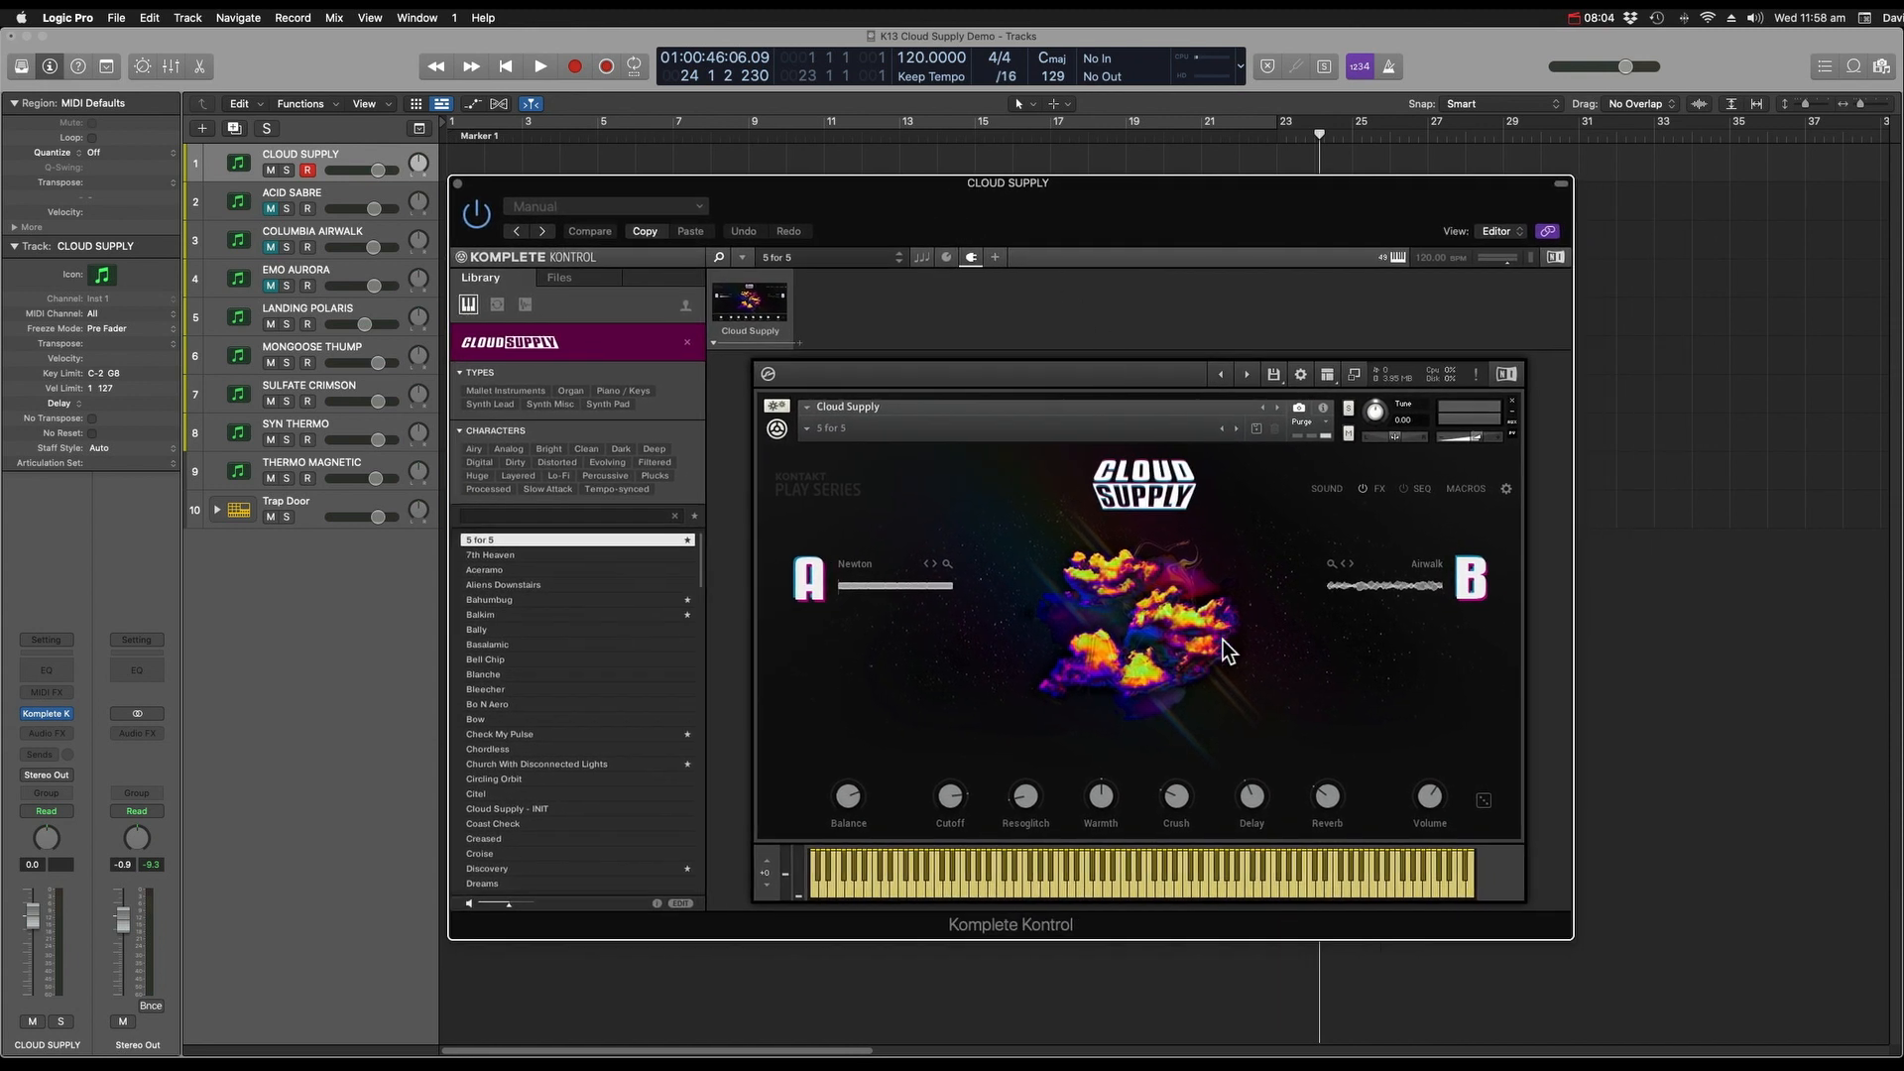